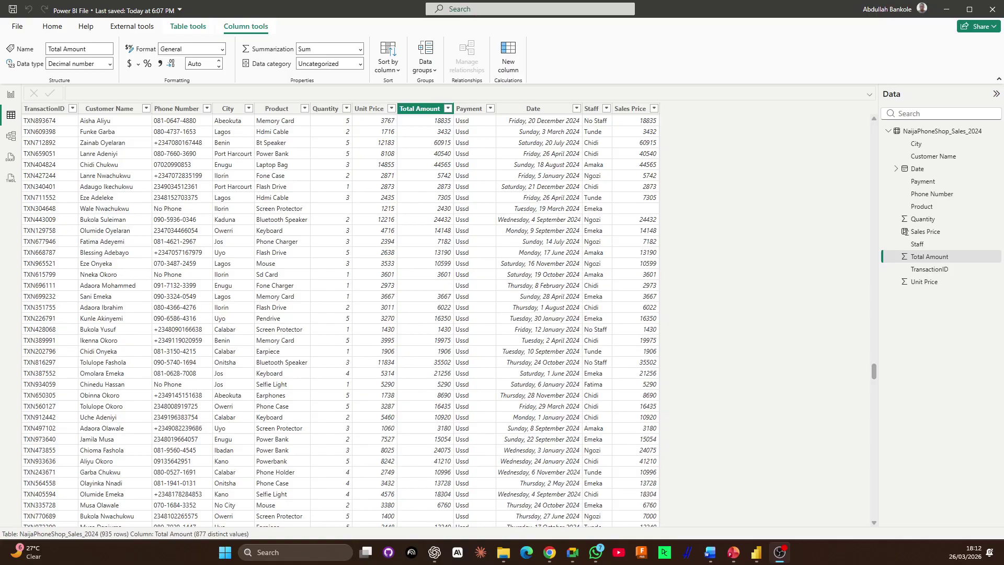
Compare the Total Amount, Unit Price and Sales Price columns across the table, checking the rows with blank cells
{"action": "key", "text": "alt+Tab"}
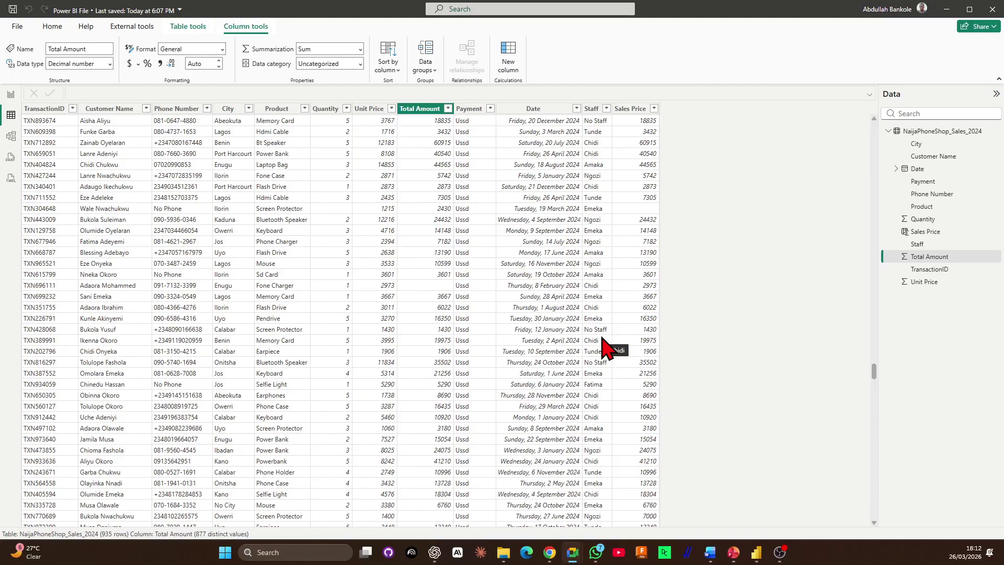
{"action": "scroll", "coordinate": [539, 374], "scroll_direction": "up", "scroll_amount": 3}
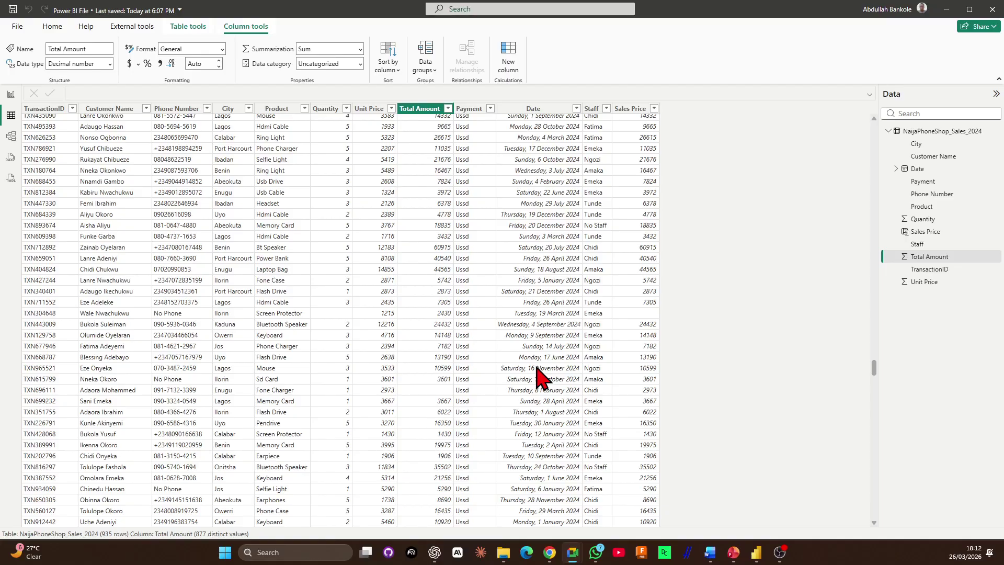
{"action": "scroll", "coordinate": [335, 285], "scroll_direction": "up", "scroll_amount": 20}
{"action": "scroll", "coordinate": [334, 285], "scroll_direction": "up", "scroll_amount": 15}
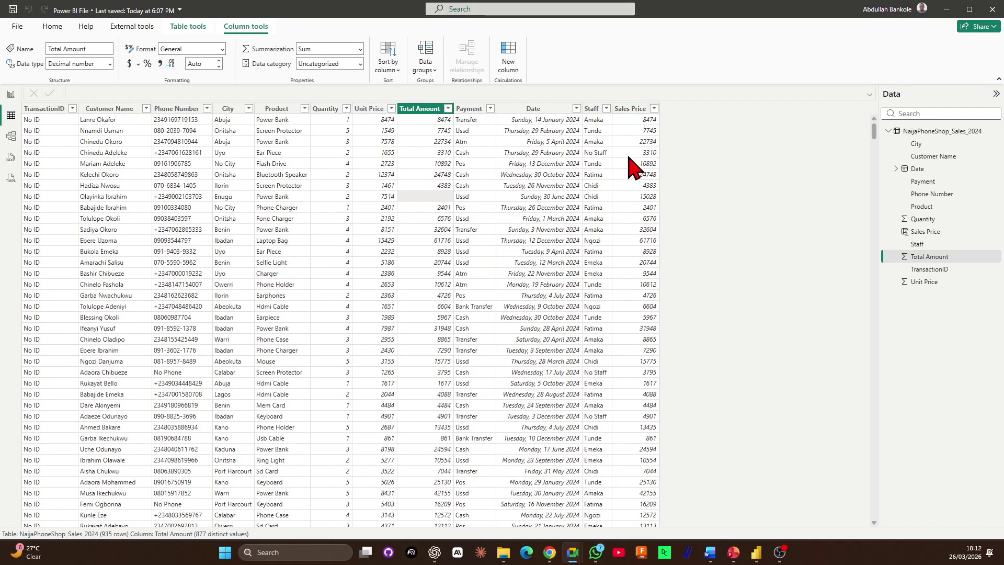
{"action": "left_click", "coordinate": [639, 223]}
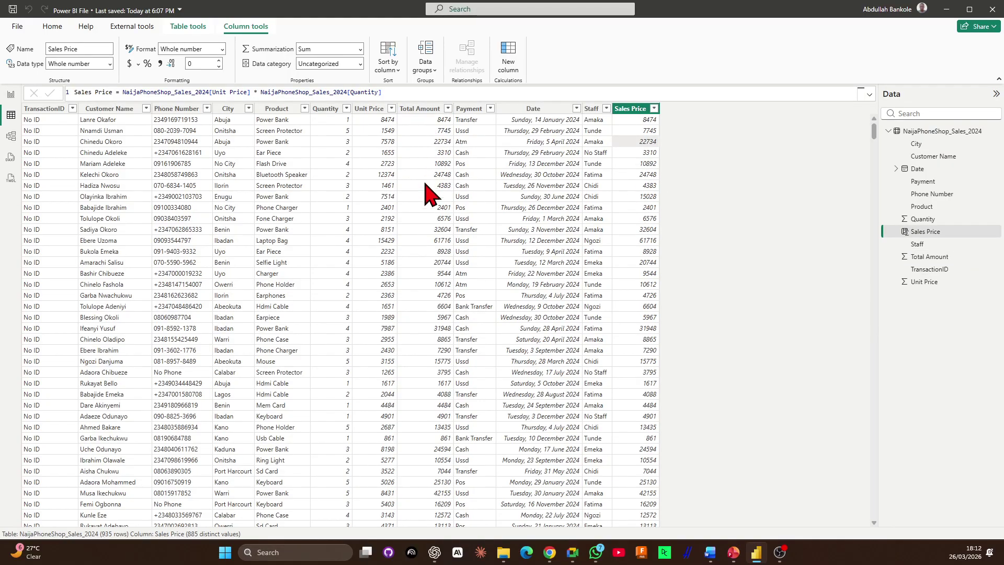
{"action": "left_click", "coordinate": [427, 150]}
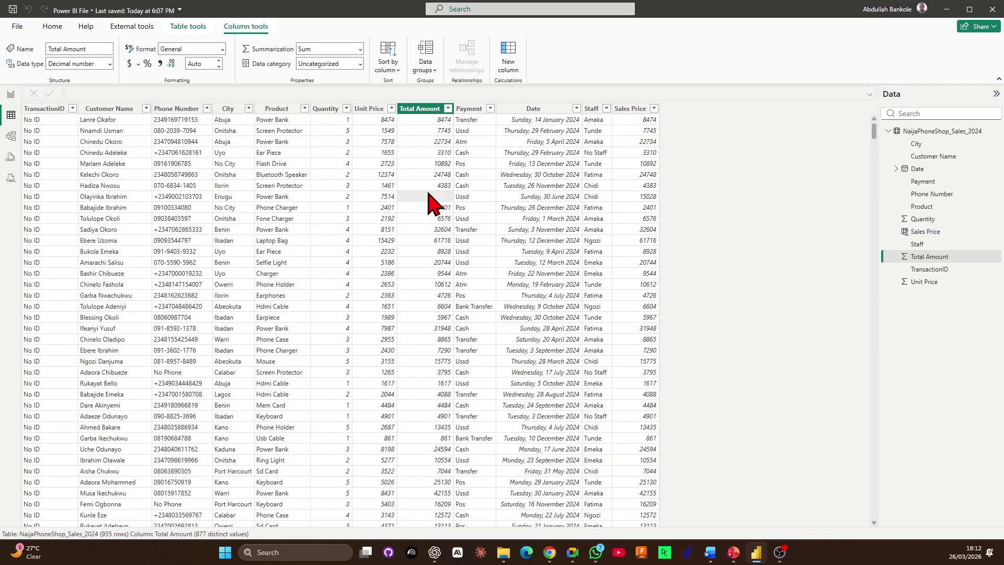
{"action": "scroll", "coordinate": [460, 330], "scroll_direction": "down", "scroll_amount": 20}
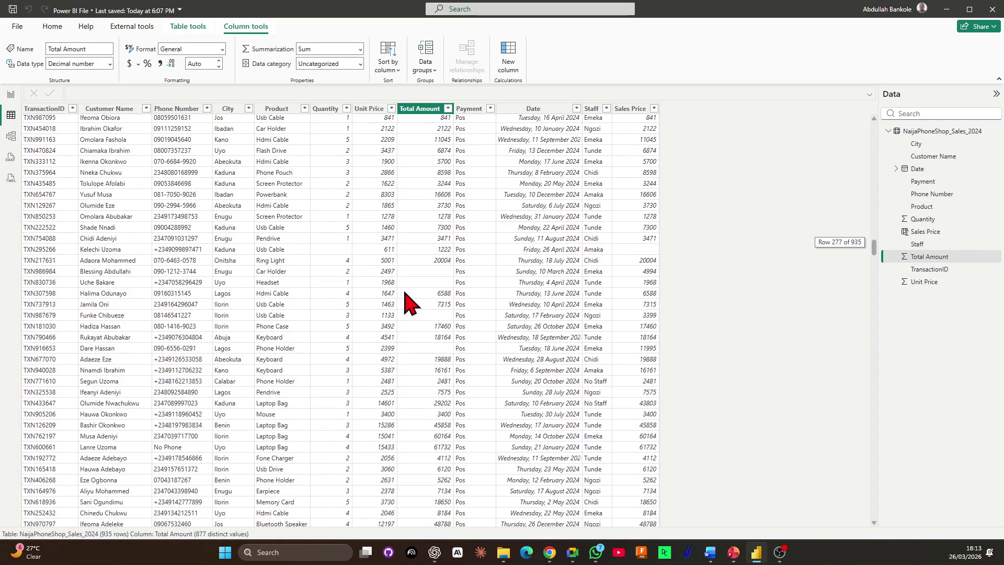
{"action": "scroll", "coordinate": [410, 303], "scroll_direction": "down", "scroll_amount": 13}
{"action": "scroll", "coordinate": [410, 302], "scroll_direction": "down", "scroll_amount": 20}
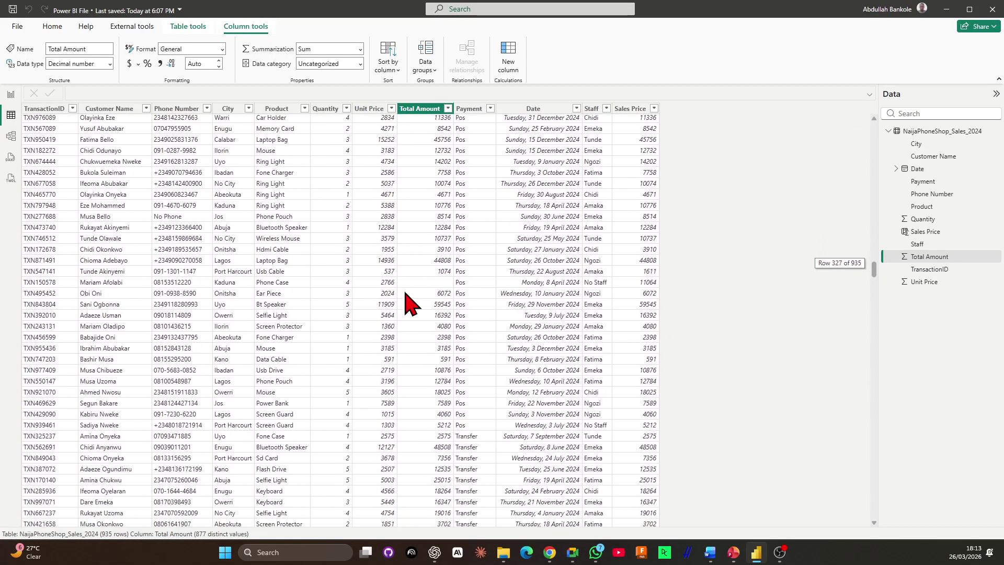
{"action": "scroll", "coordinate": [410, 302], "scroll_direction": "down", "scroll_amount": 20}
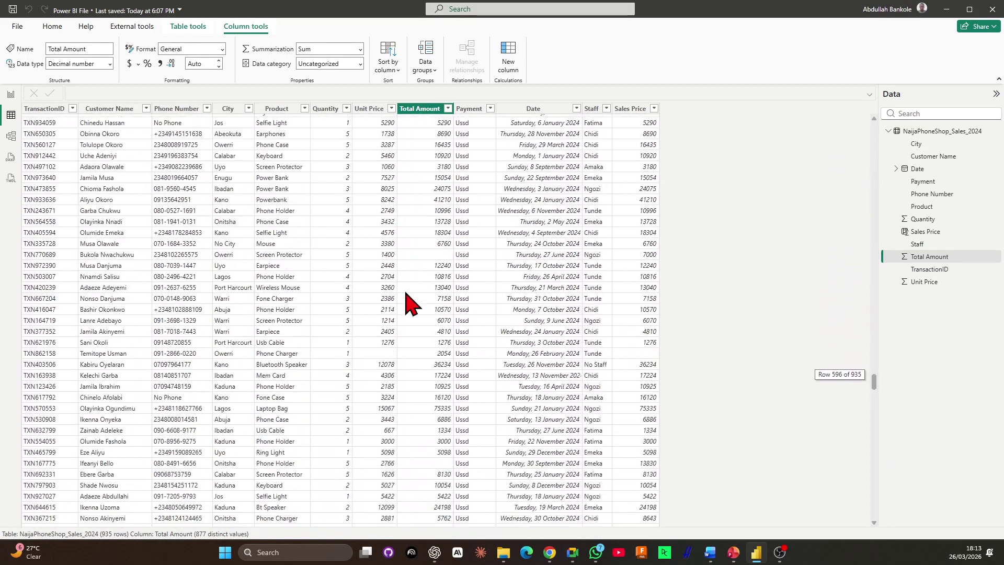
{"action": "left_click", "coordinate": [377, 354]}
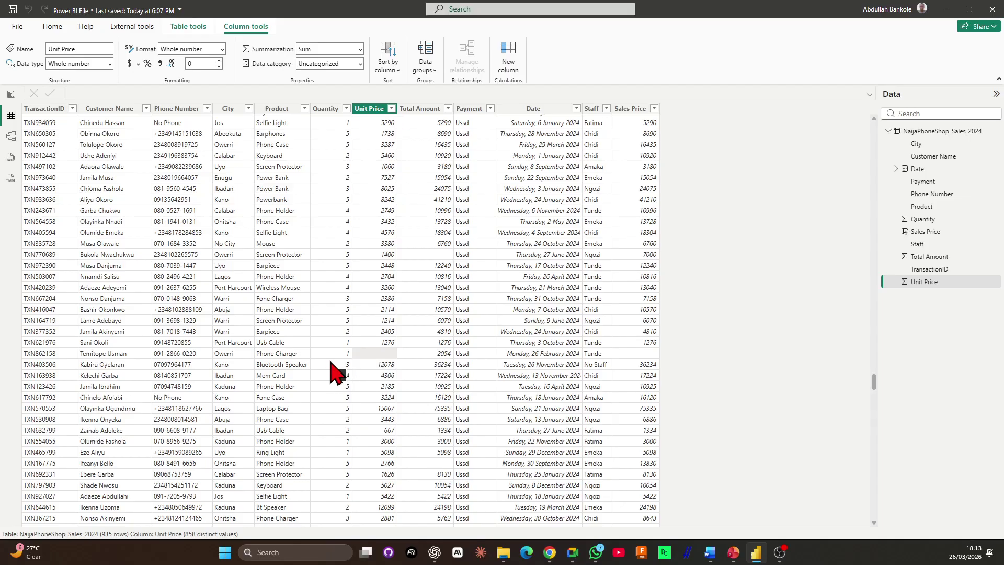
{"action": "left_click", "coordinate": [631, 354]}
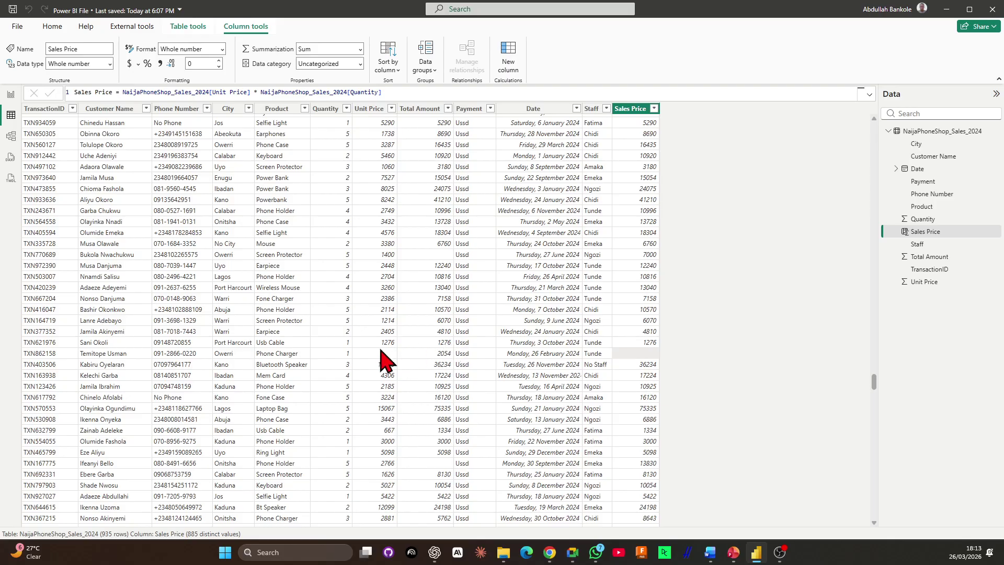
{"action": "right_click", "coordinate": [361, 361]}
{"action": "left_click", "coordinate": [387, 361]}
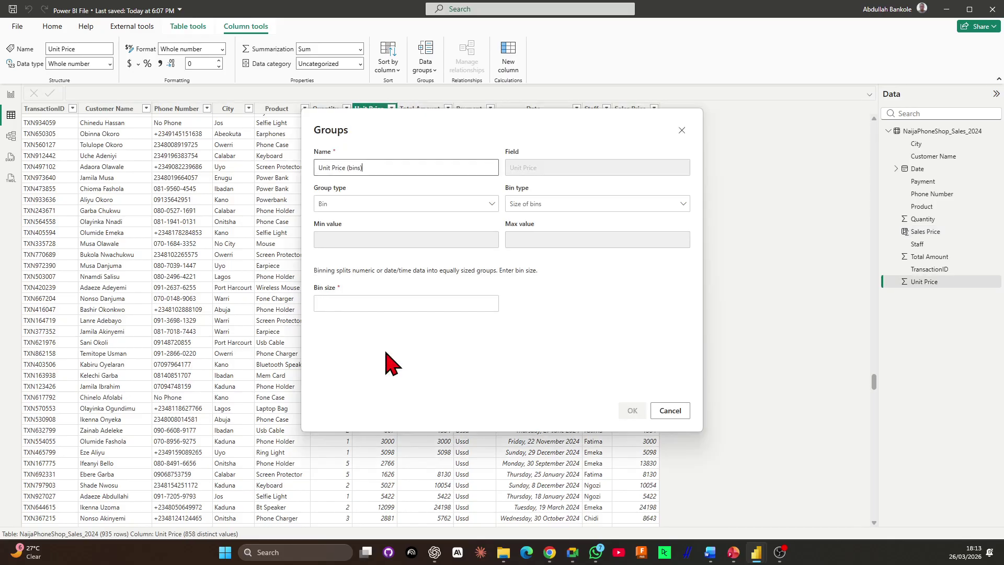
{"action": "left_click", "coordinate": [674, 411]}
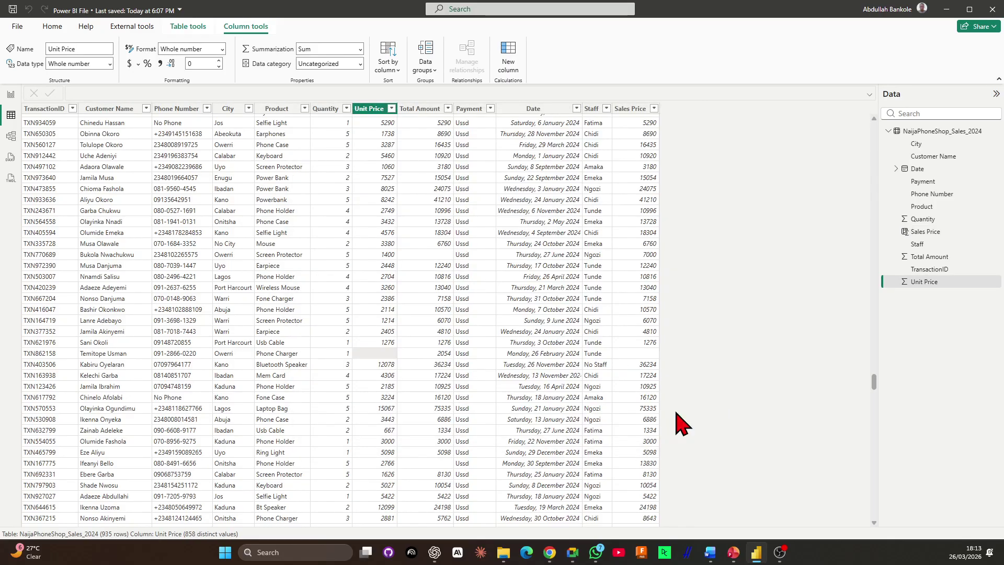
{"action": "right_click", "coordinate": [377, 353]}
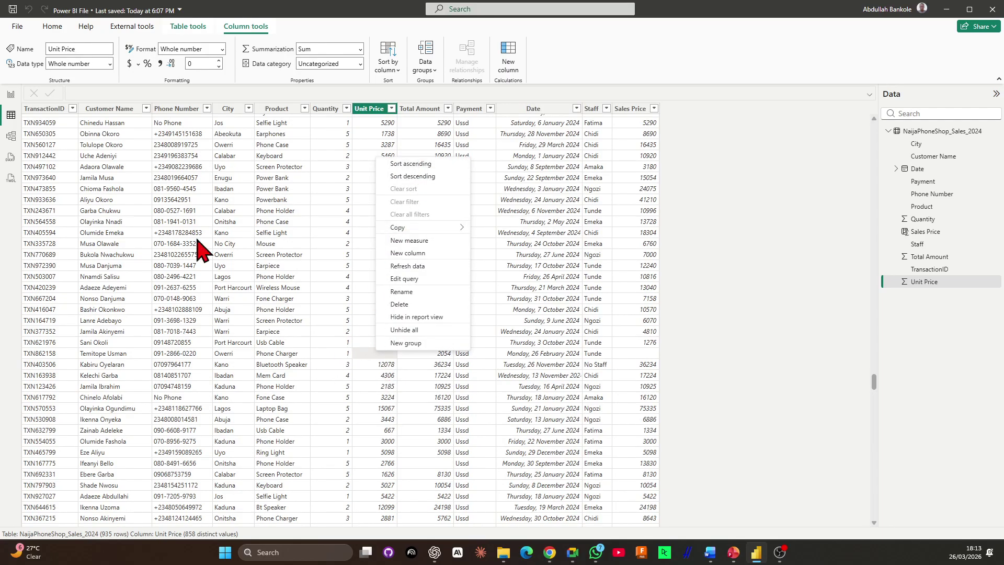
{"action": "left_click", "coordinate": [330, 331]}
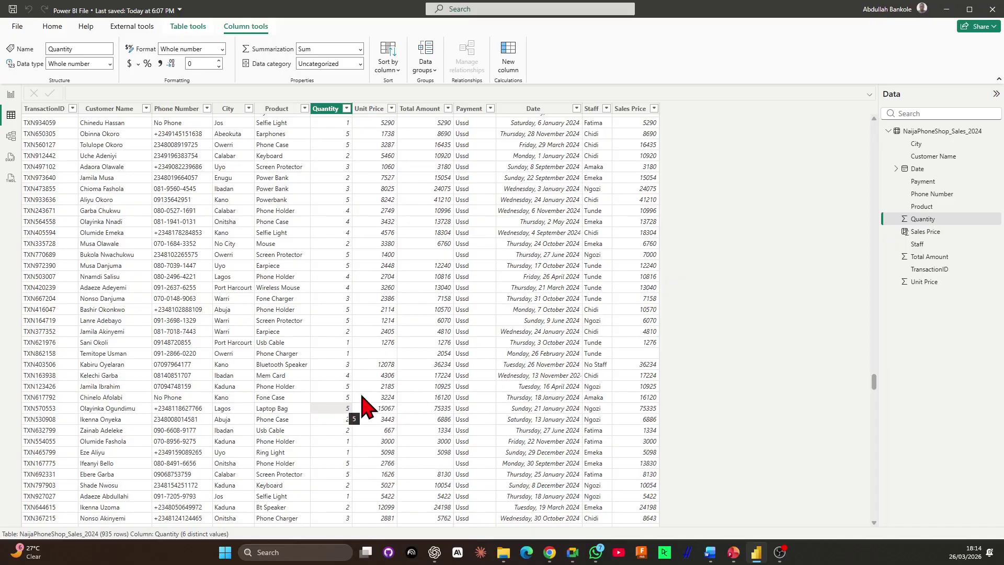
Check the remaining rows of the table for blank Quantity and Unit Price cells
{"action": "scroll", "coordinate": [463, 342], "scroll_direction": "down", "scroll_amount": 20}
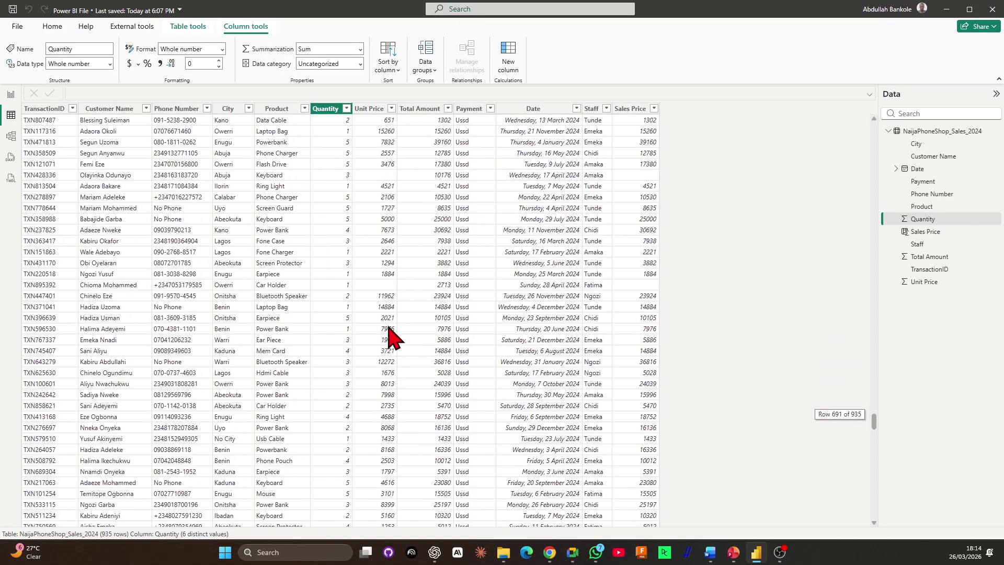
{"action": "scroll", "coordinate": [390, 338], "scroll_direction": "down", "scroll_amount": 20}
{"action": "scroll", "coordinate": [390, 337], "scroll_direction": "down", "scroll_amount": 1}
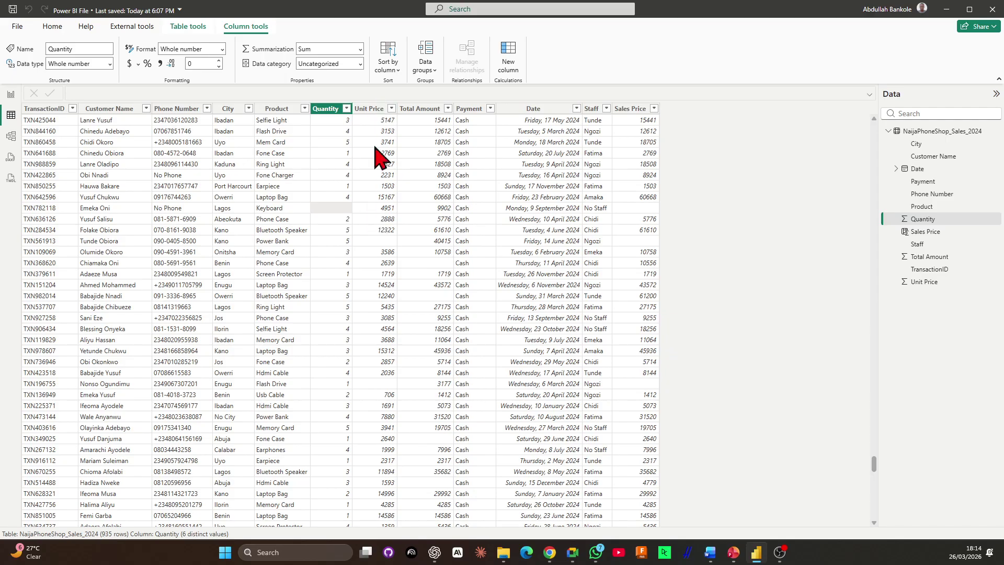
{"action": "key", "text": "Right"}
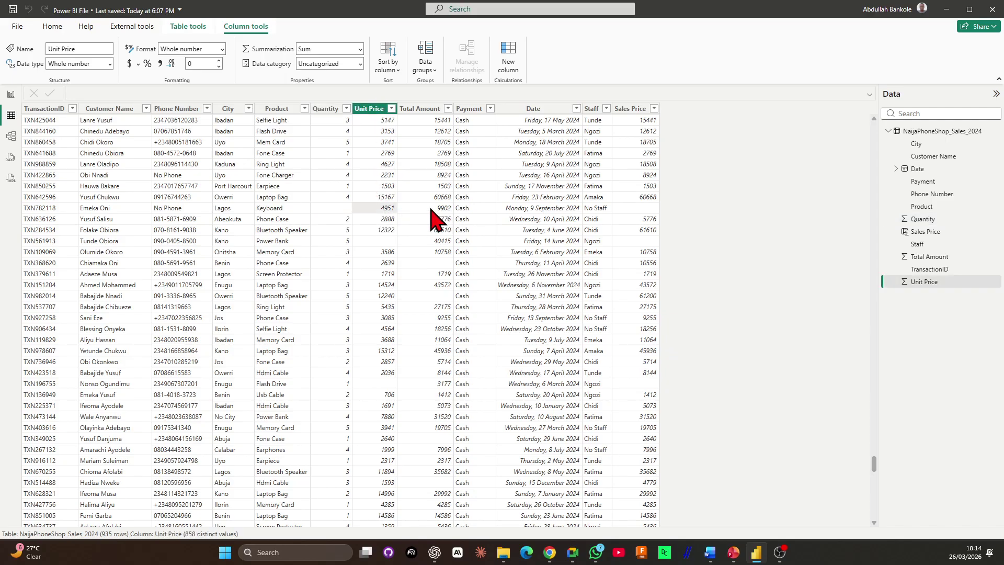
{"action": "left_click", "coordinate": [377, 242]}
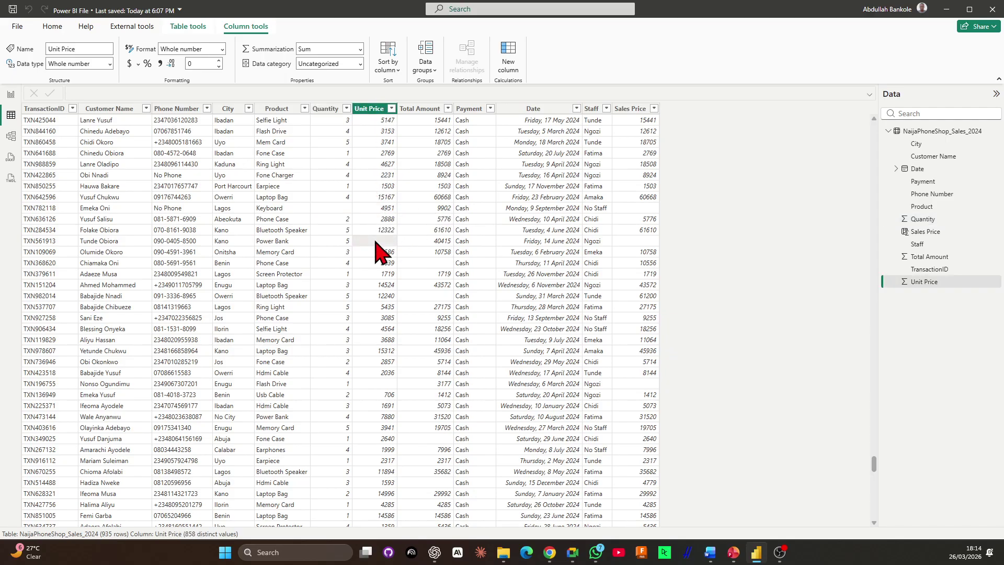
{"action": "left_click", "coordinate": [331, 242]}
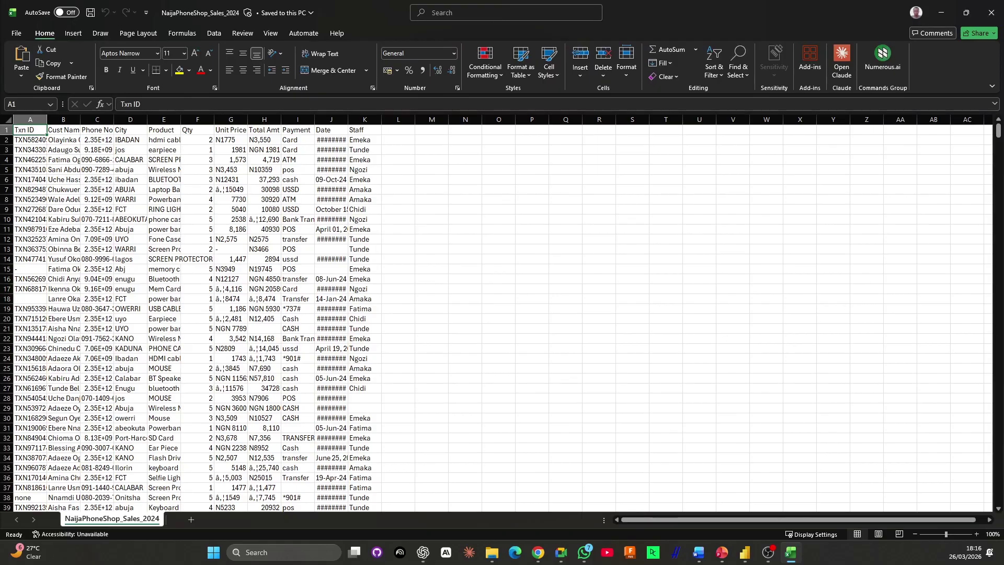
Auto-fit the width of all columns in the NaijaPhoneShop_Sales_2024 sheet in Excel
{"action": "key", "text": "alt+Tab"}
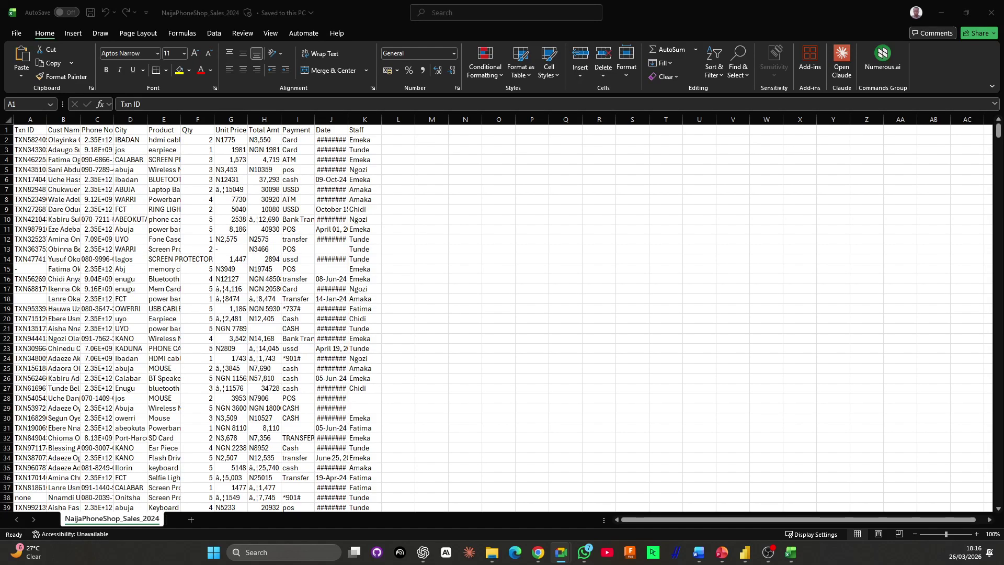
{"action": "left_click", "coordinate": [7, 123]}
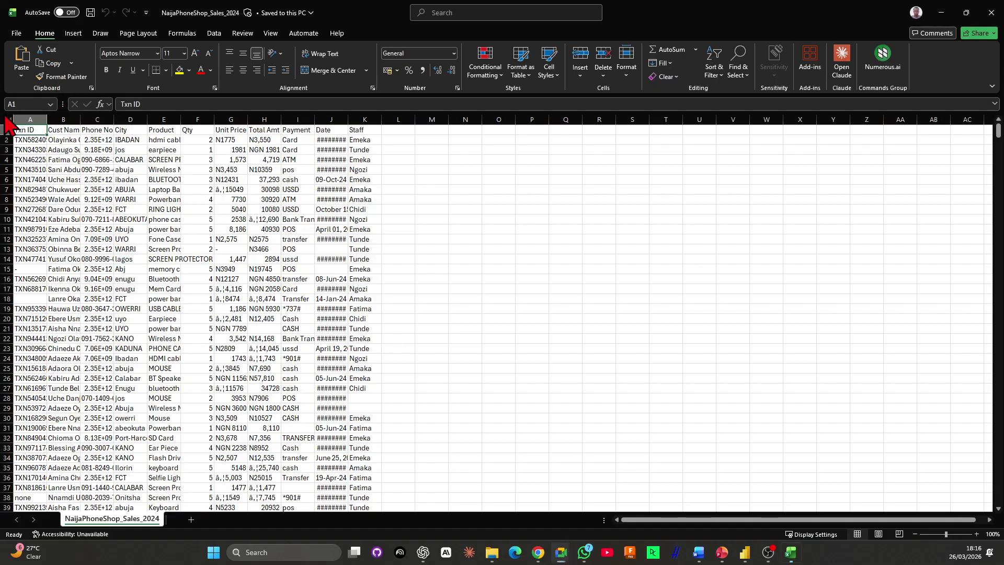
{"action": "left_click", "coordinate": [6, 119]}
{"action": "double_click", "coordinate": [47, 119]}
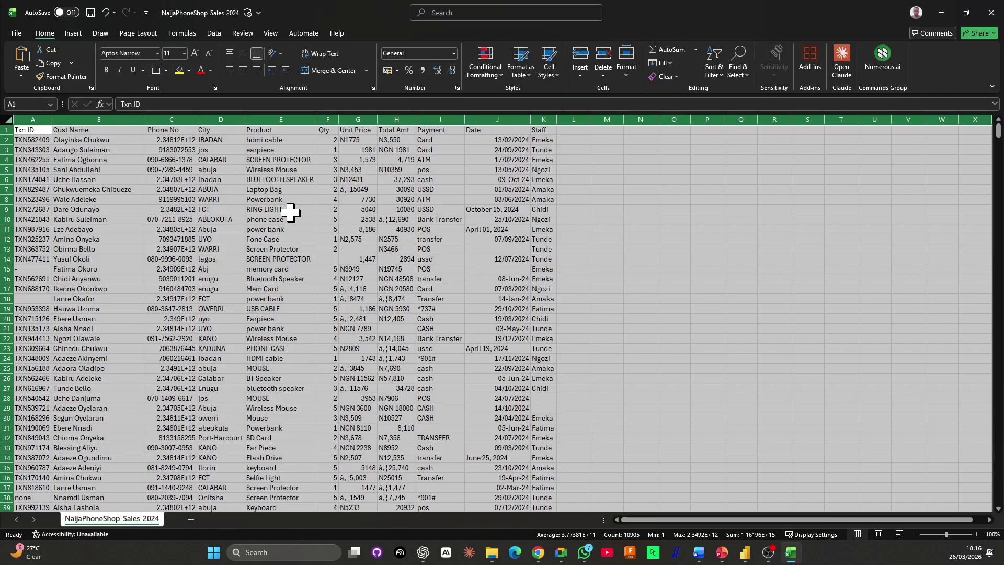
{"action": "left_click", "coordinate": [370, 229]}
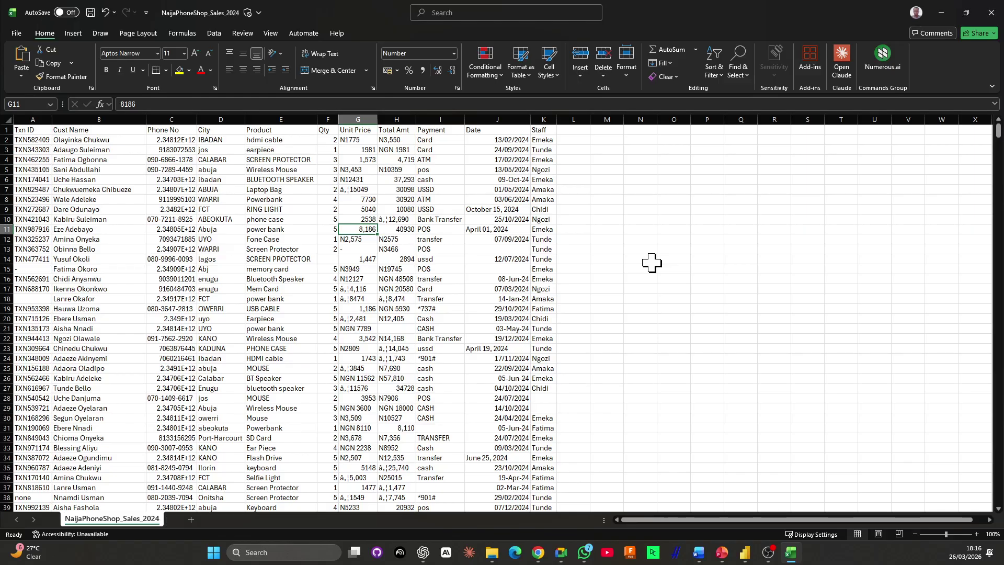
Add filters to the header row of the sales data
{"action": "left_click", "coordinate": [265, 130]}
{"action": "left_click", "coordinate": [696, 49]}
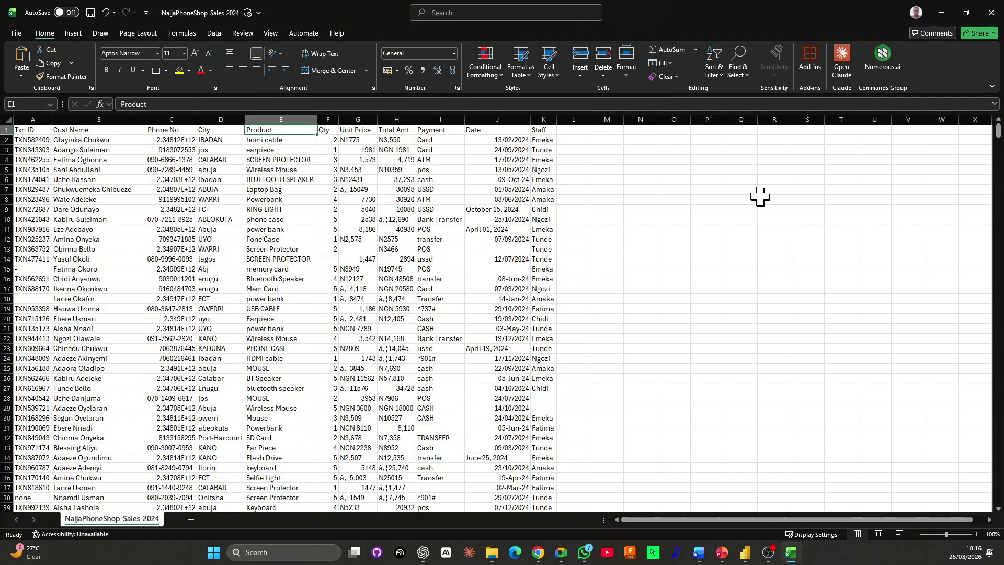
{"action": "left_click", "coordinate": [124, 319]}
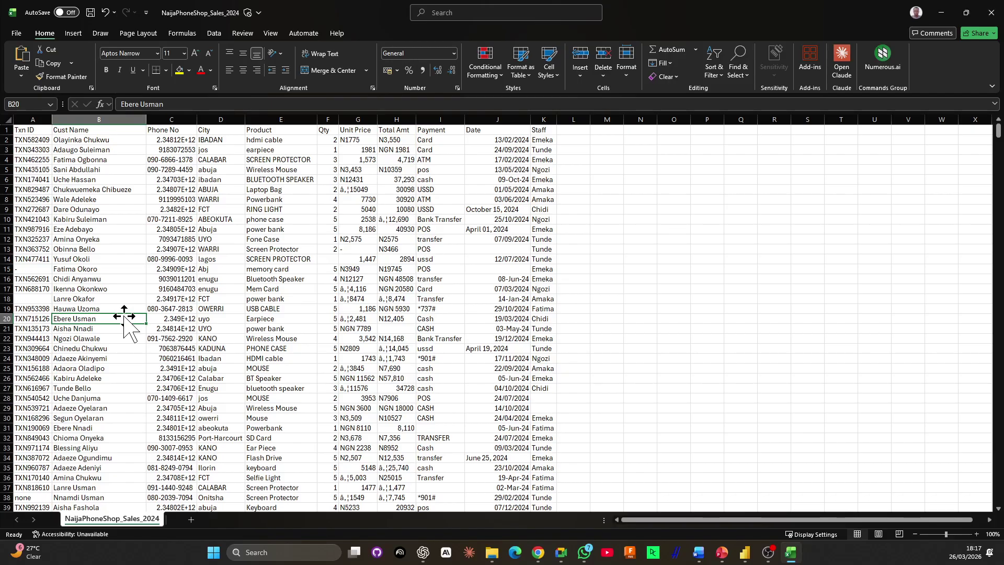
{"action": "left_click", "coordinate": [273, 267]}
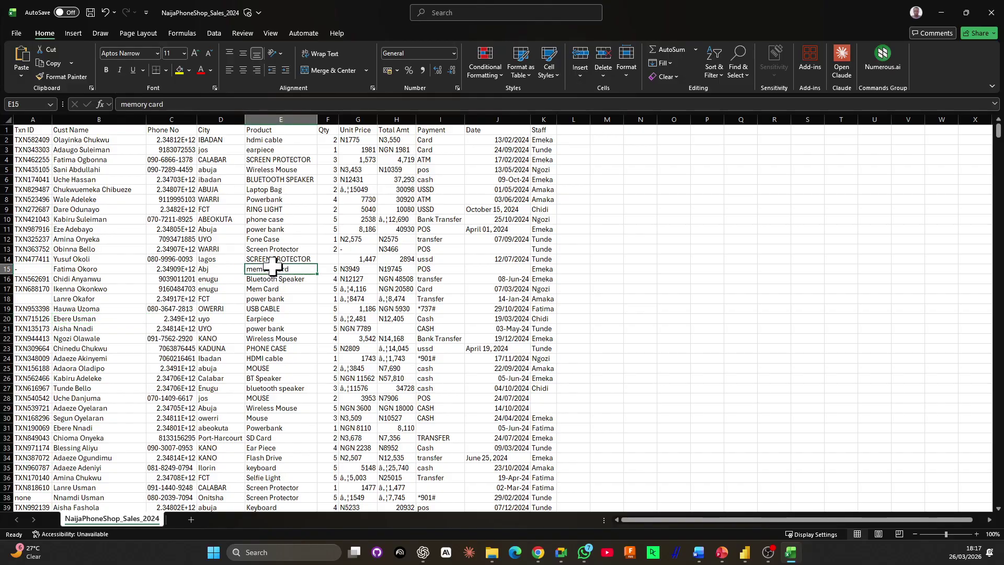
{"action": "left_click", "coordinate": [263, 130]}
{"action": "left_click", "coordinate": [717, 71]}
{"action": "left_click", "coordinate": [734, 135]}
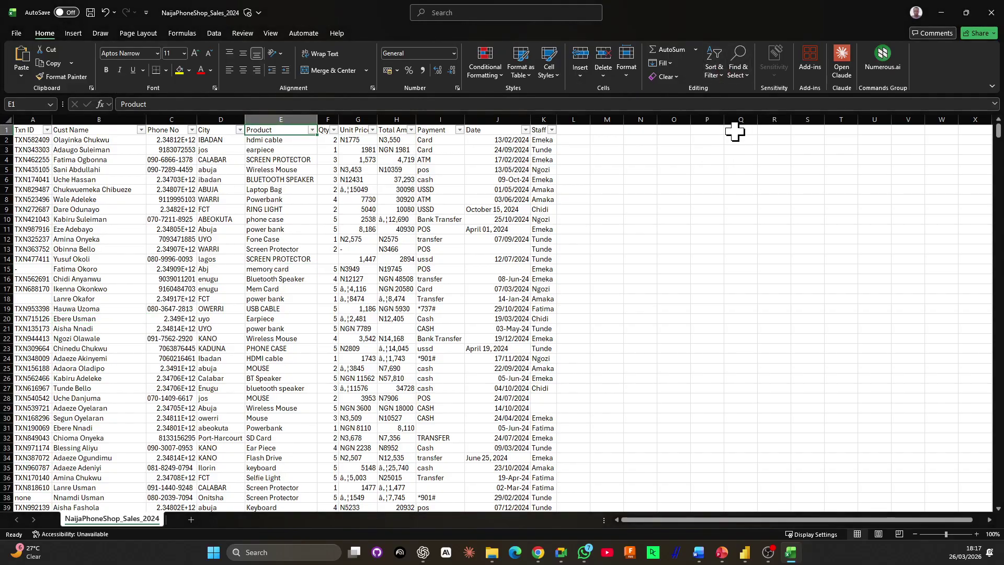
Filter the Qty column to show only the blank entries
{"action": "left_click", "coordinate": [325, 144]}
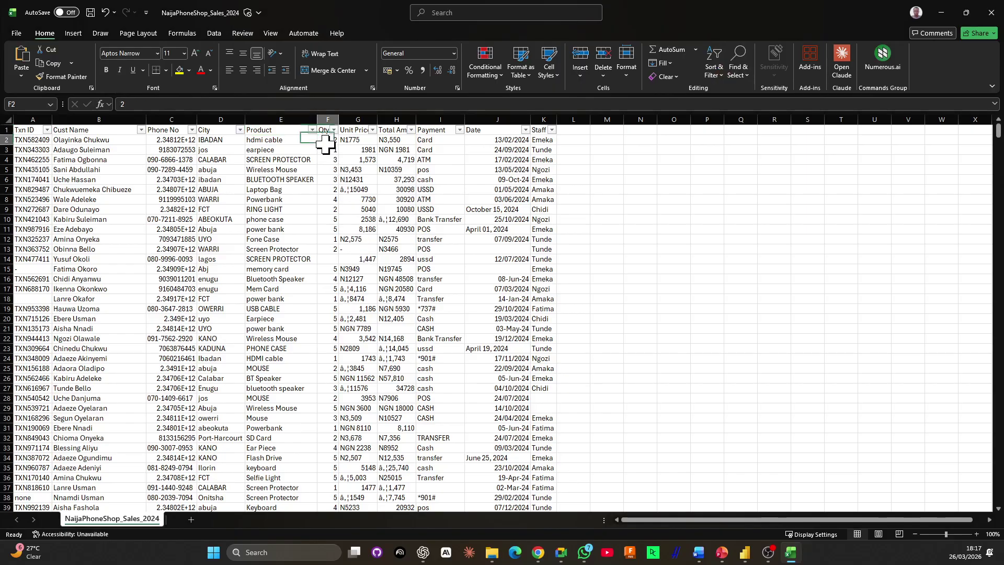
{"action": "left_click", "coordinate": [345, 279]}
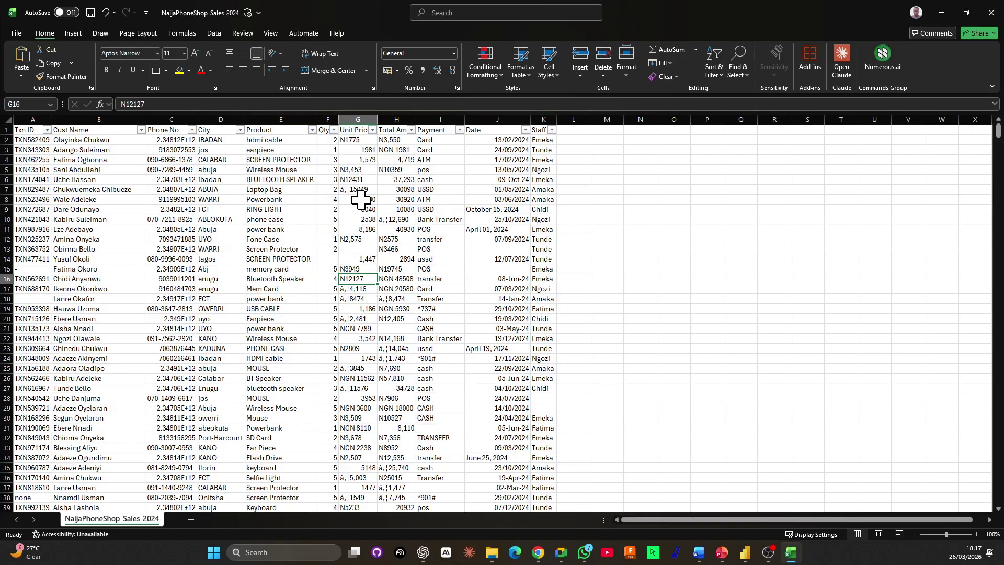
{"action": "left_click", "coordinate": [334, 130]}
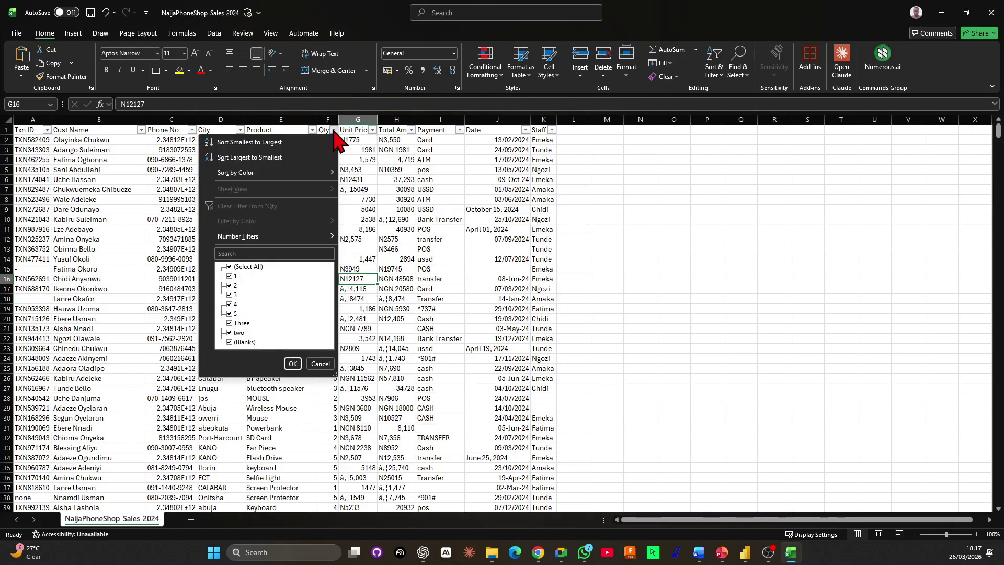
{"action": "left_click", "coordinate": [230, 267]}
{"action": "left_click", "coordinate": [244, 341]}
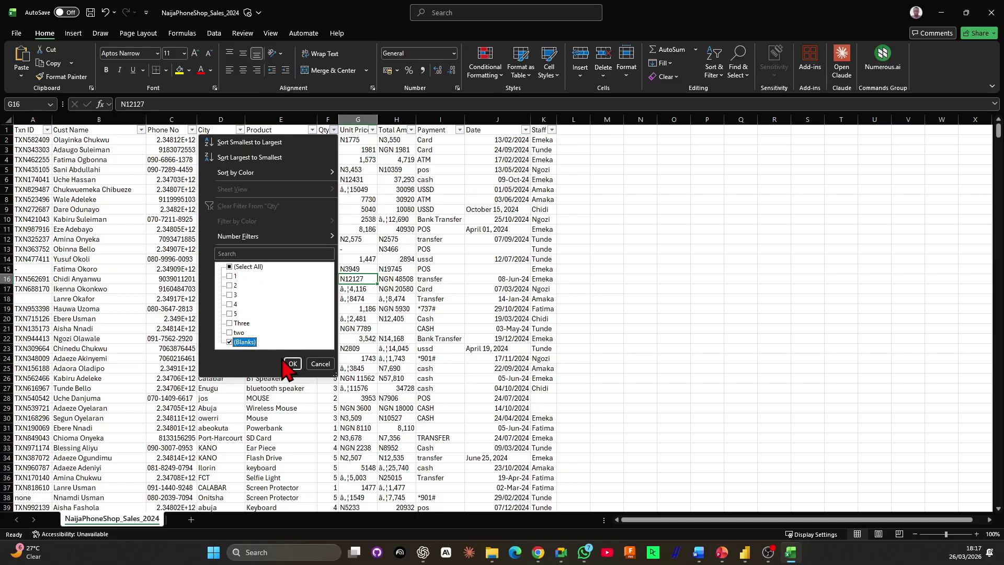
{"action": "left_click", "coordinate": [293, 363]}
Examine the rows with blank Qty, comparing their Unit Price and Total Amt values
{"action": "left_click_drag", "start_coordinate": [331, 150], "coordinate": [325, 254]}
{"action": "left_click_drag", "start_coordinate": [359, 170], "coordinate": [360, 253]}
{"action": "left_click_drag", "start_coordinate": [399, 169], "coordinate": [402, 236]}
{"action": "left_click", "coordinate": [586, 199]}
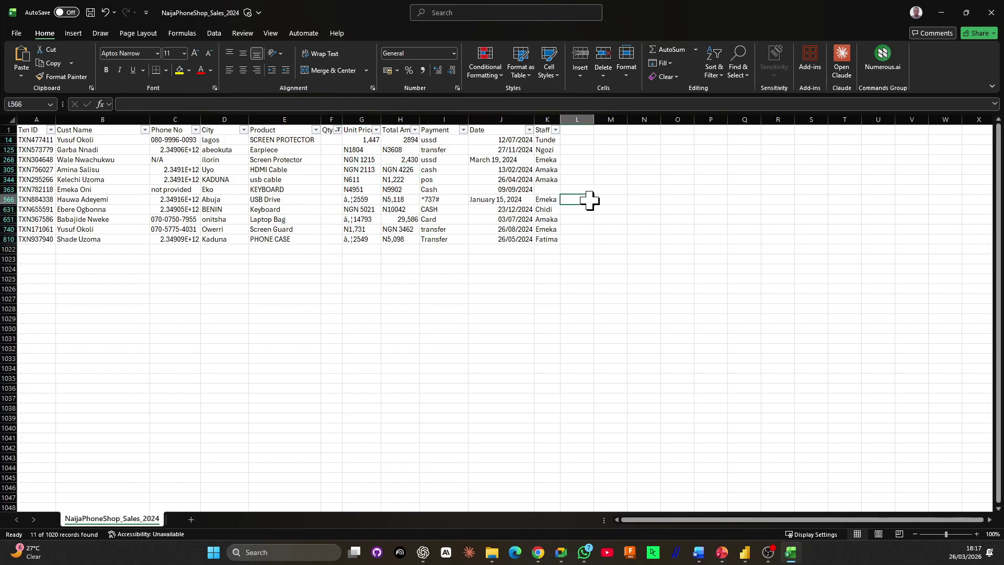
{"action": "left_click", "coordinate": [646, 219]}
{"action": "left_click_drag", "start_coordinate": [330, 141], "coordinate": [328, 251]}
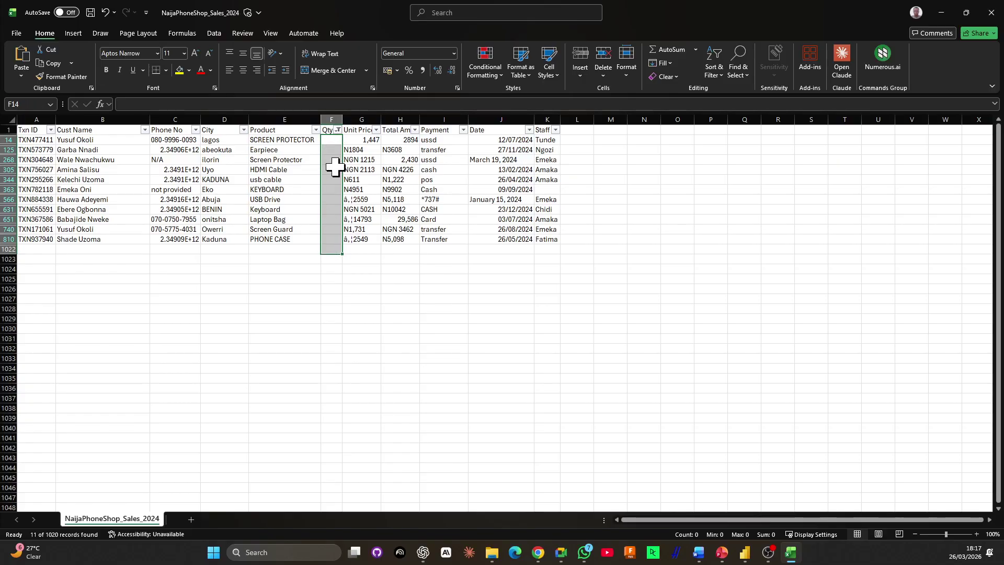
{"action": "left_click_drag", "start_coordinate": [126, 170], "coordinate": [256, 240]}
{"action": "left_click_drag", "start_coordinate": [330, 159], "coordinate": [328, 219]}
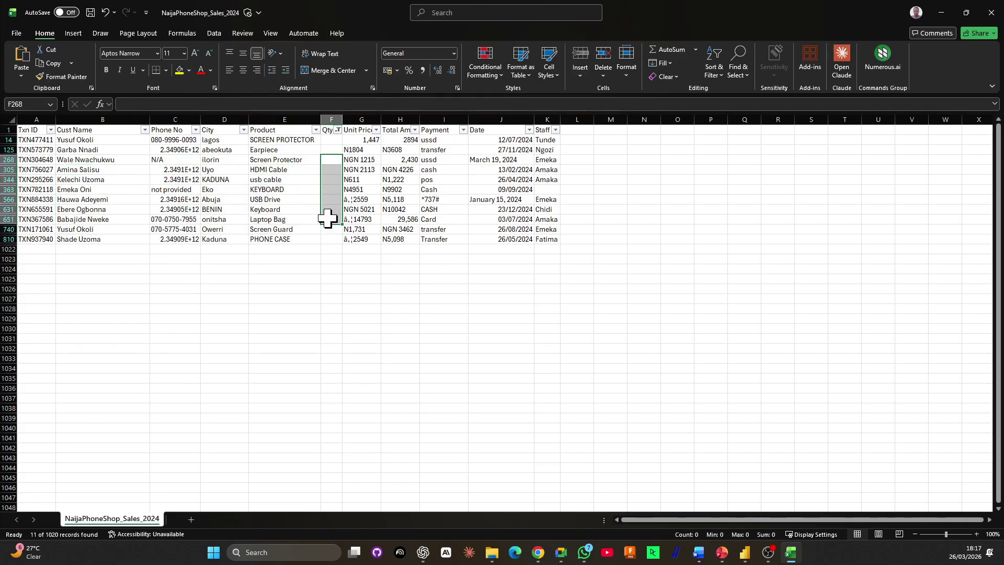
Clear the Qty filter and filter the Unit Price column to show only the blank entries
{"action": "left_click", "coordinate": [338, 130]}
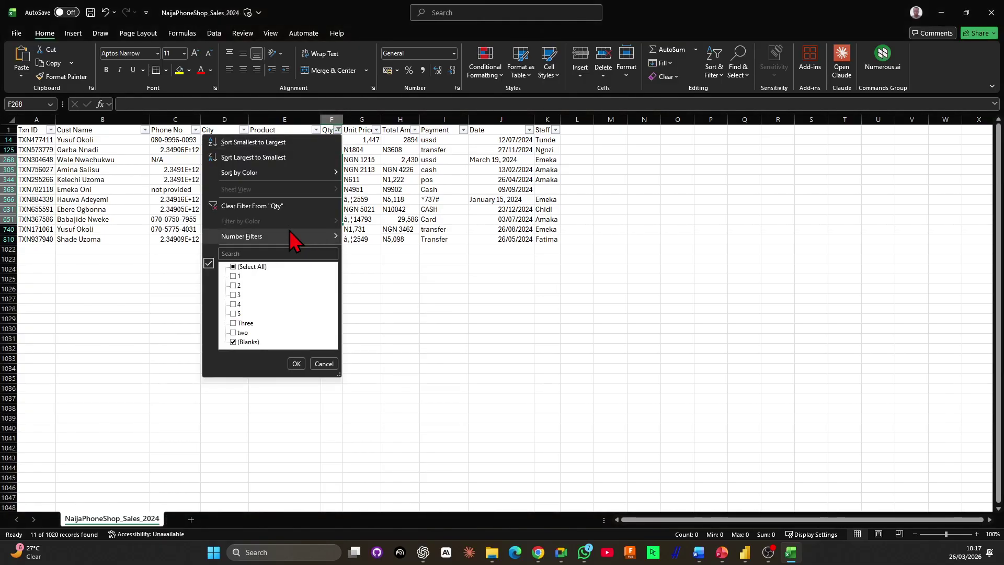
{"action": "left_click", "coordinate": [282, 206]}
{"action": "left_click", "coordinate": [373, 129]}
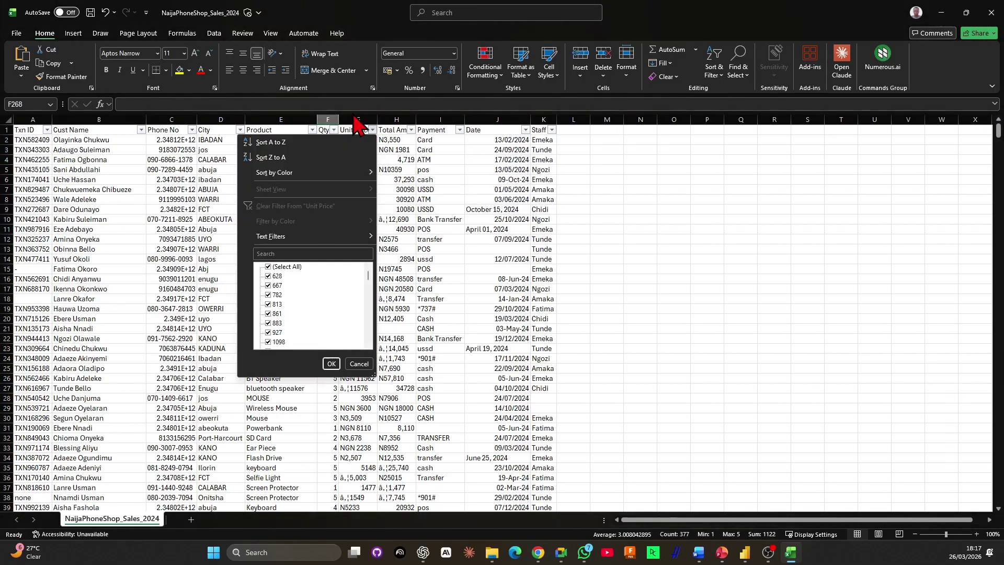
{"action": "left_click", "coordinate": [269, 267]}
{"action": "scroll", "coordinate": [280, 275], "scroll_direction": "down", "scroll_amount": 5}
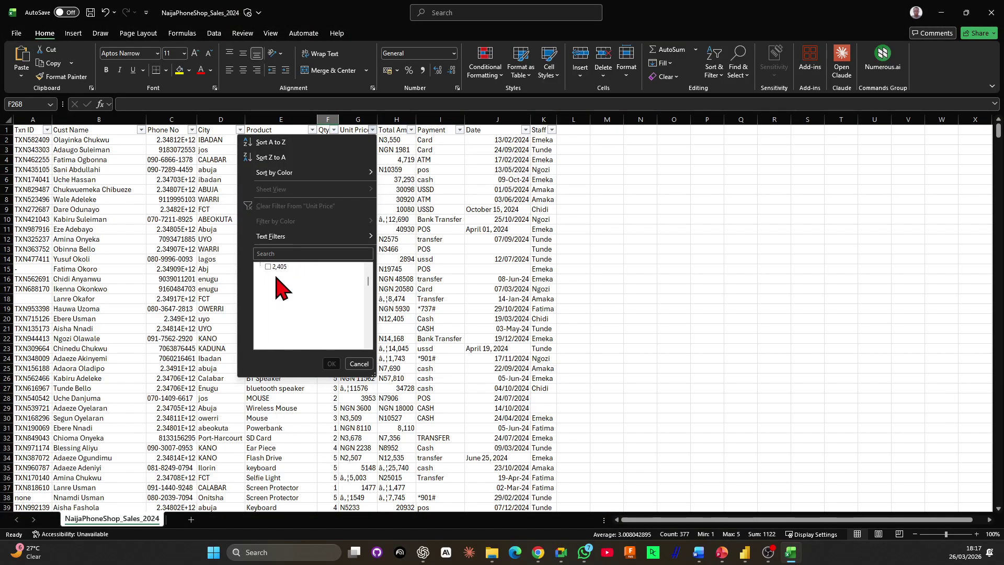
{"action": "left_click_drag", "start_coordinate": [368, 280], "coordinate": [368, 338]}
{"action": "left_click", "coordinate": [275, 342]}
{"action": "left_click", "coordinate": [332, 363]}
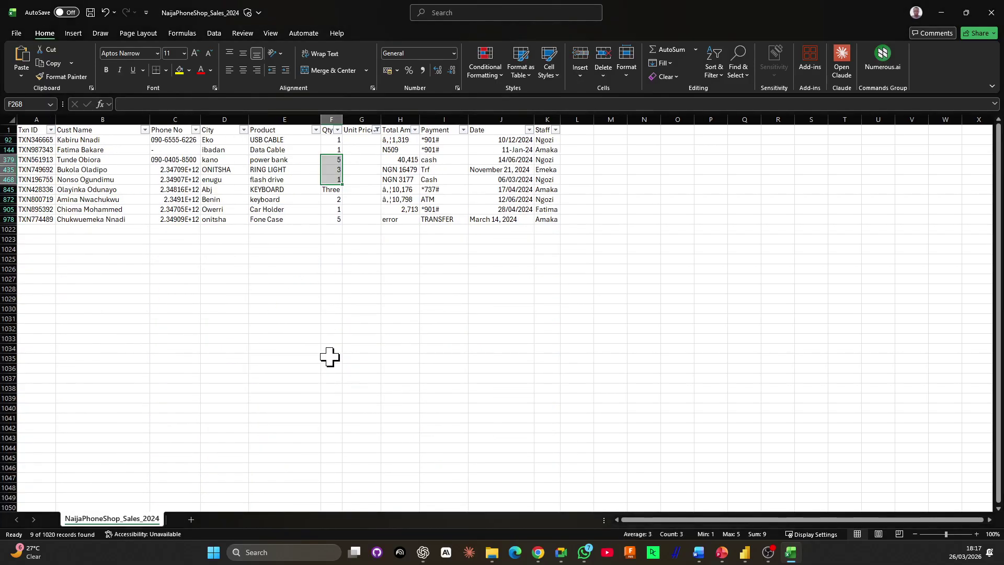
Examine the rows with blank Unit Price, comparing their Qty and Total Amt values
{"action": "left_click_drag", "start_coordinate": [360, 139], "coordinate": [352, 218]}
{"action": "left_click_drag", "start_coordinate": [392, 140], "coordinate": [400, 229]}
{"action": "left_click_drag", "start_coordinate": [332, 150], "coordinate": [332, 229]}
{"action": "left_click_drag", "start_coordinate": [378, 152], "coordinate": [367, 251]}
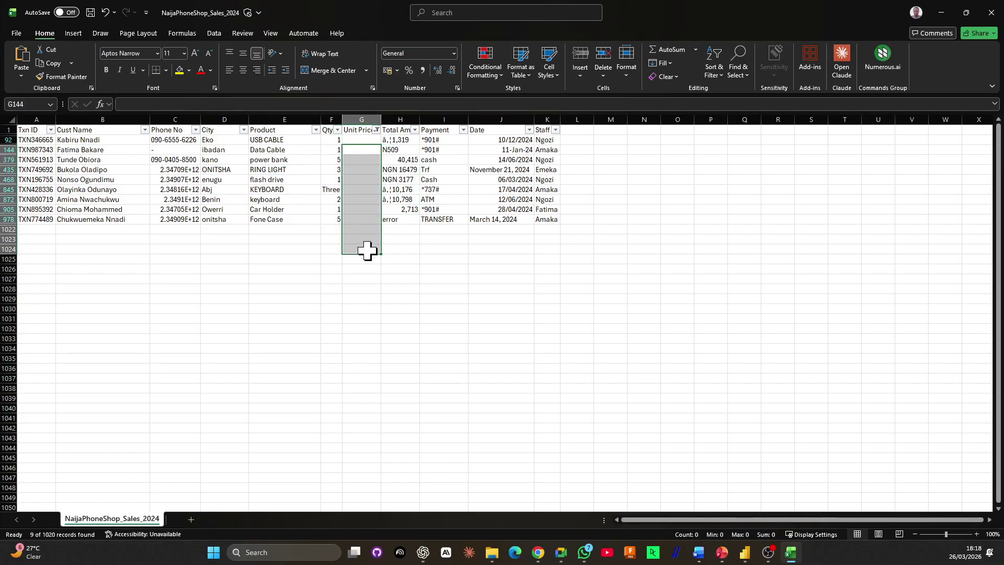
{"action": "left_click", "coordinate": [173, 179]}
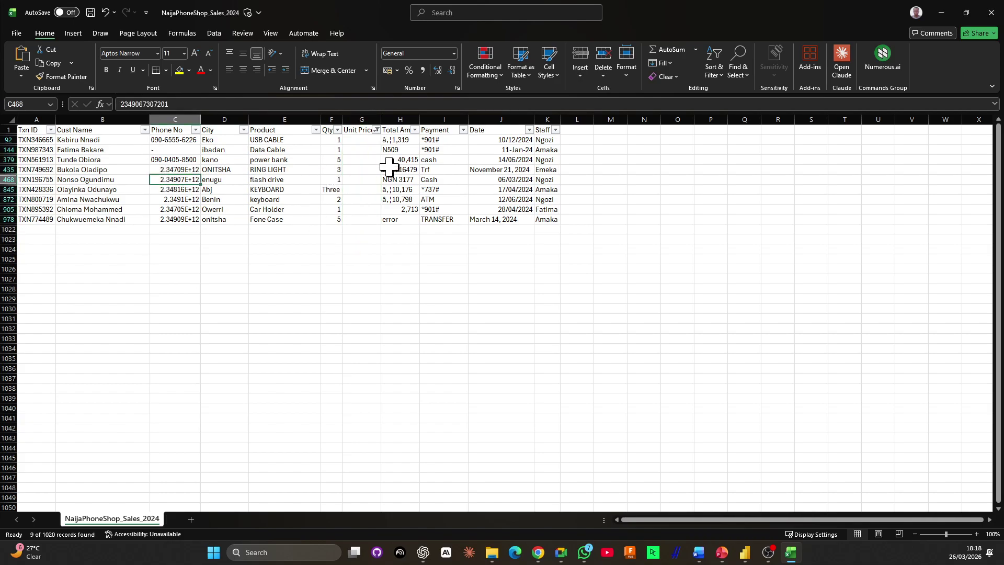
{"action": "left_click_drag", "start_coordinate": [398, 140], "coordinate": [408, 199]}
{"action": "left_click_drag", "start_coordinate": [500, 179], "coordinate": [386, 150]}
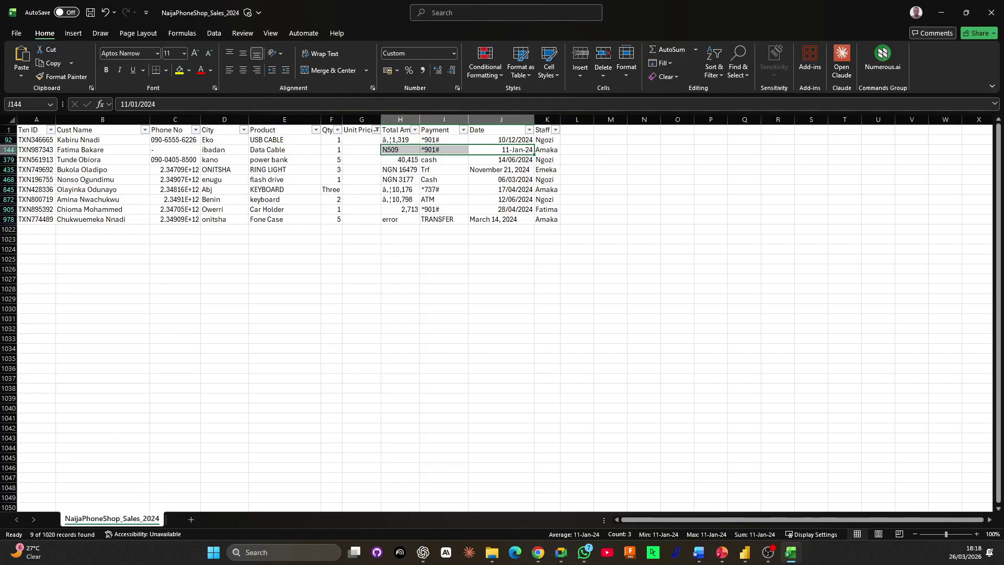
{"action": "key", "text": "alt+Tab"}
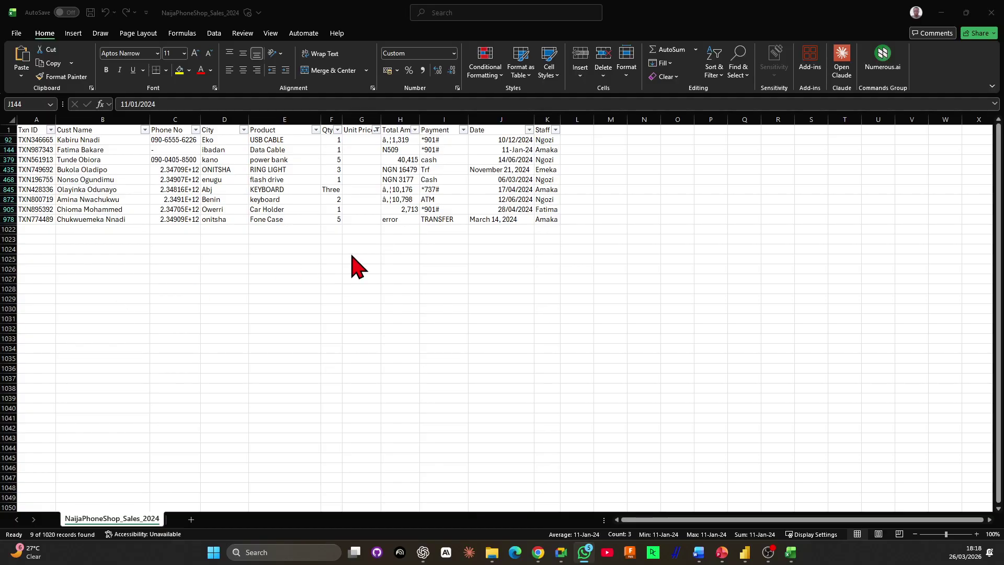
Clear the Unit Price filter and filter the Total Amt column to show only the blank entries
{"action": "left_click", "coordinate": [382, 131]}
{"action": "left_click", "coordinate": [376, 130]}
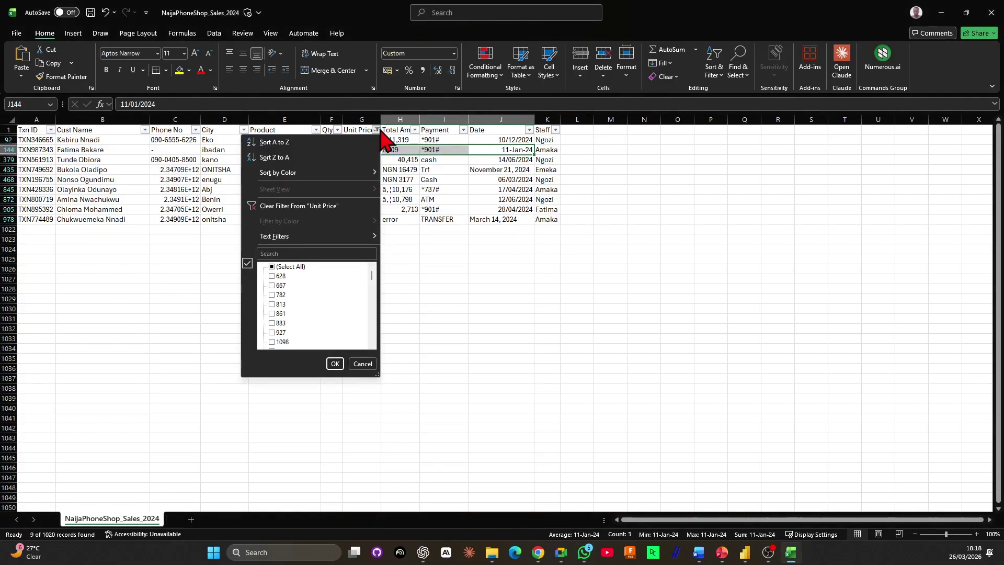
{"action": "left_click", "coordinate": [319, 200]}
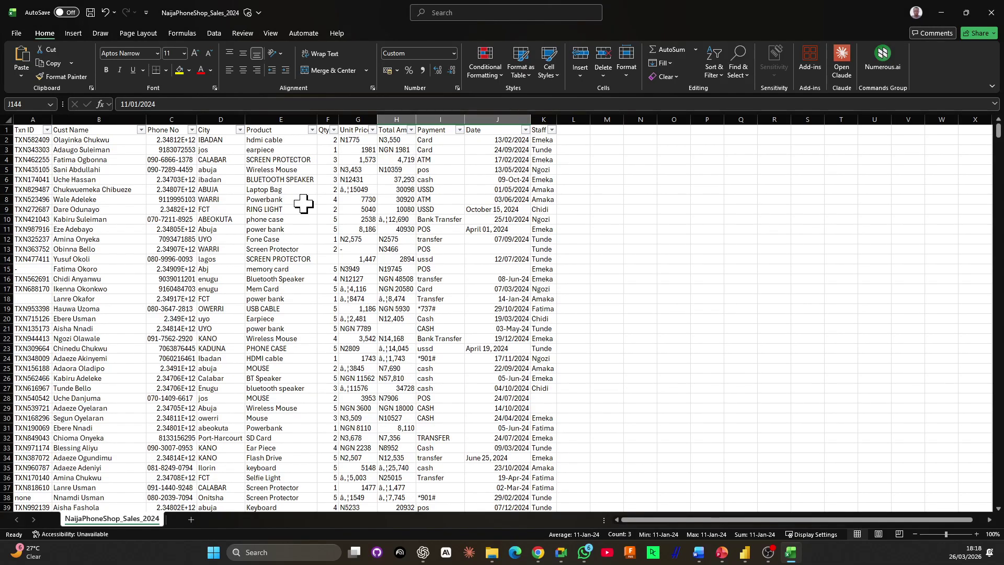
{"action": "left_click", "coordinate": [395, 150]}
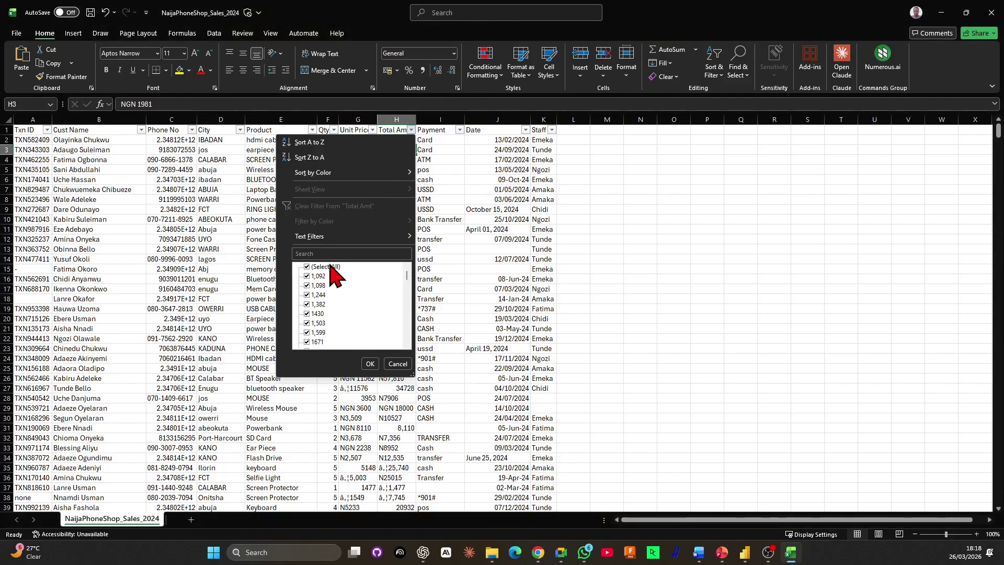
{"action": "left_click", "coordinate": [325, 266]}
{"action": "scroll", "coordinate": [349, 297], "scroll_direction": "down", "scroll_amount": 5}
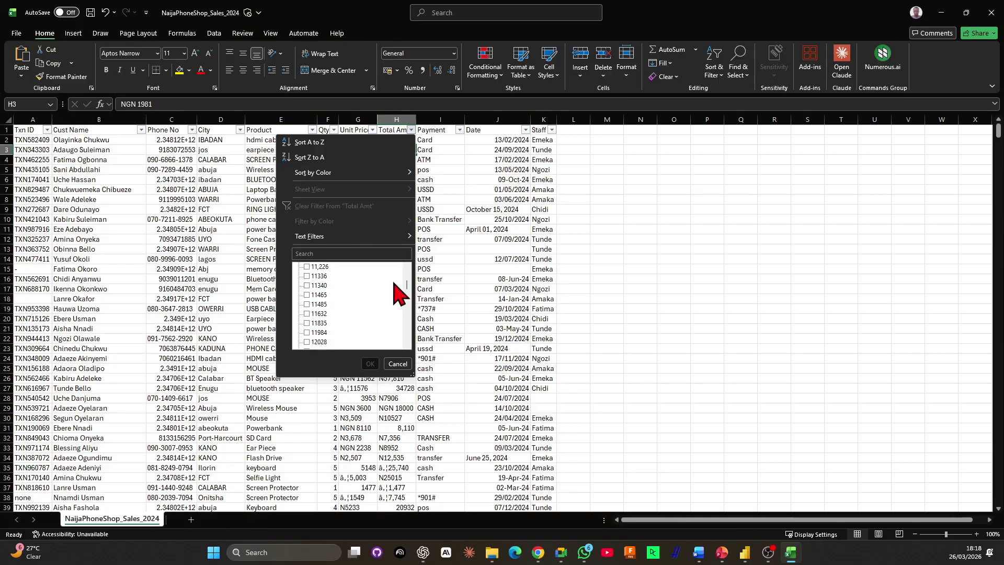
{"action": "scroll", "coordinate": [313, 348], "scroll_direction": "up", "scroll_amount": 1}
{"action": "left_click_drag", "start_coordinate": [408, 286], "coordinate": [407, 358]}
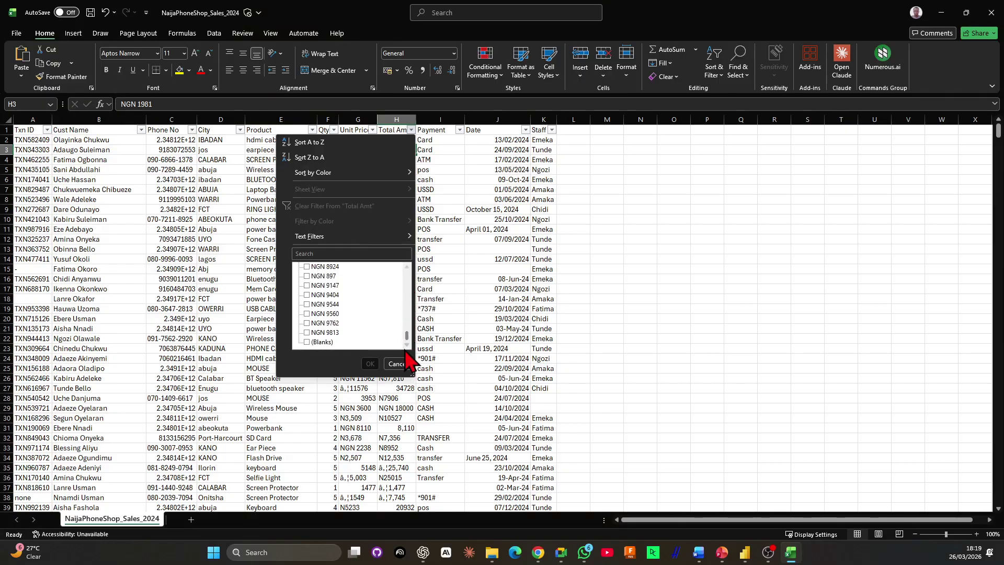
{"action": "left_click", "coordinate": [322, 342]}
{"action": "left_click", "coordinate": [370, 364]}
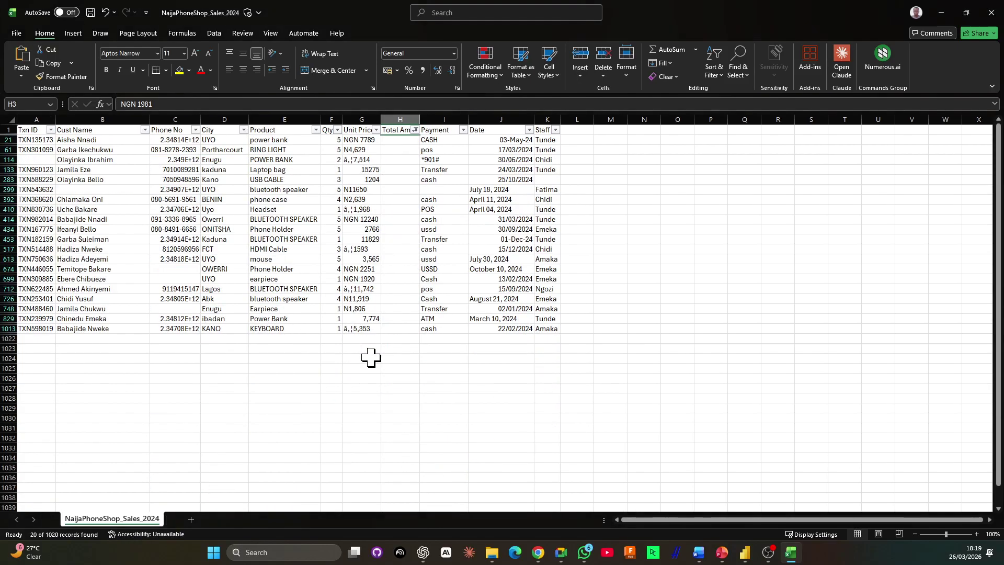
Examine the rows with blank Total Amt, comparing their Qty and Unit Price values
{"action": "left_click", "coordinate": [359, 141]}
{"action": "left_click_drag", "start_coordinate": [400, 140], "coordinate": [392, 336]}
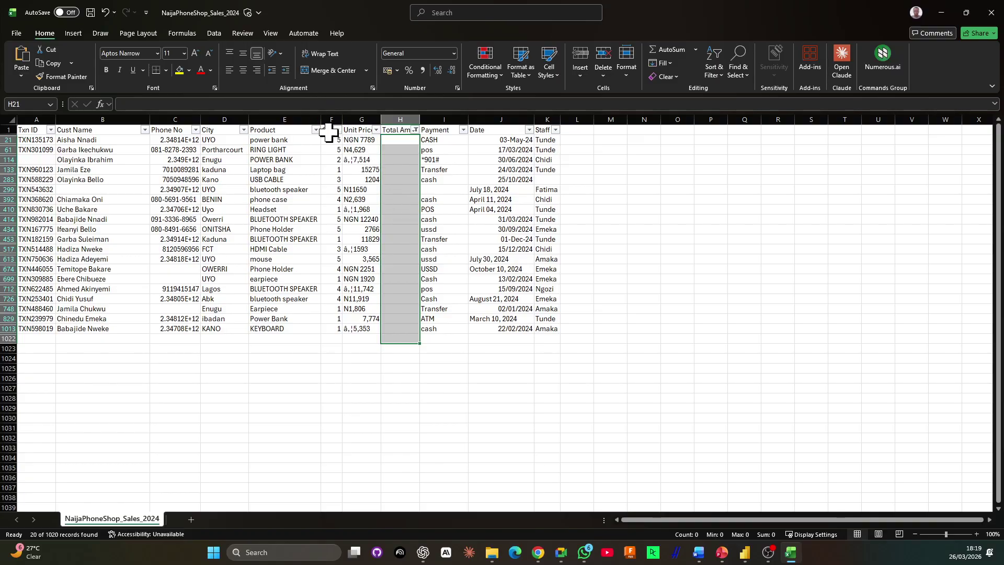
{"action": "left_click_drag", "start_coordinate": [331, 150], "coordinate": [332, 270]}
{"action": "left_click_drag", "start_coordinate": [361, 150], "coordinate": [347, 235]}
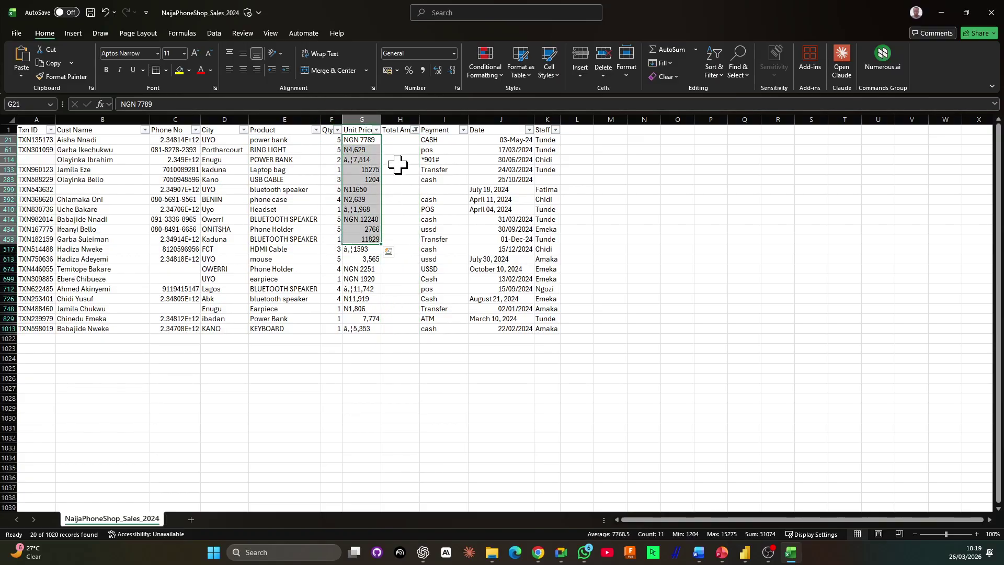
{"action": "left_click_drag", "start_coordinate": [398, 159], "coordinate": [388, 279]}
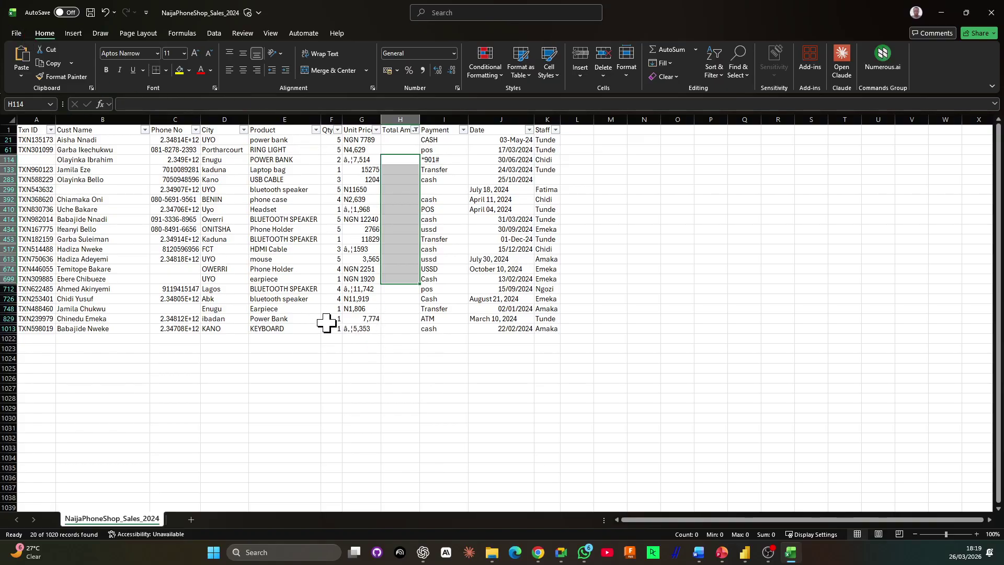
Fill in 7774 as the Total Amt of the Power Bank sale in row 829, based on its Qty and Unit Price
{"action": "left_click_drag", "start_coordinate": [327, 322], "coordinate": [361, 321]}
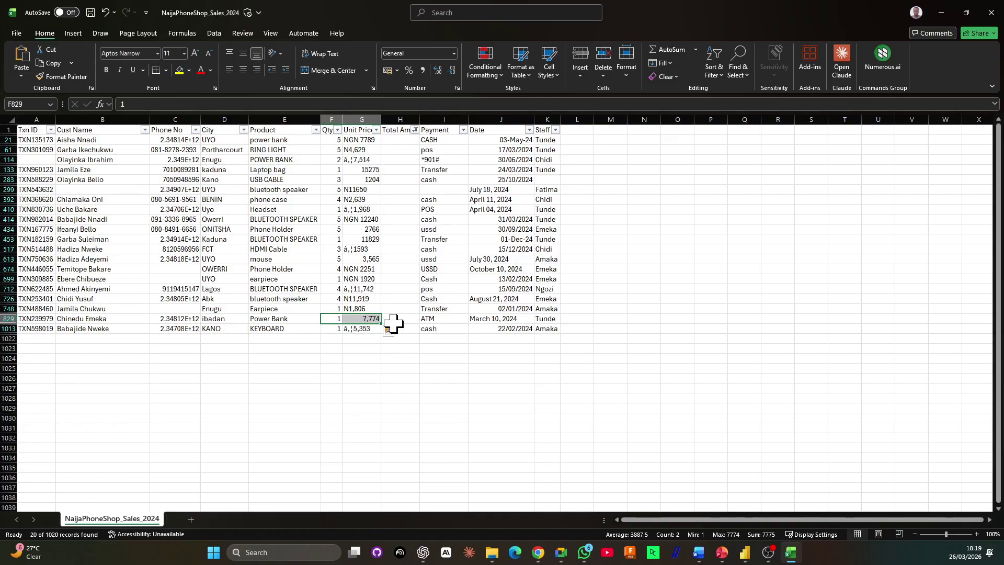
{"action": "left_click", "coordinate": [394, 321]}
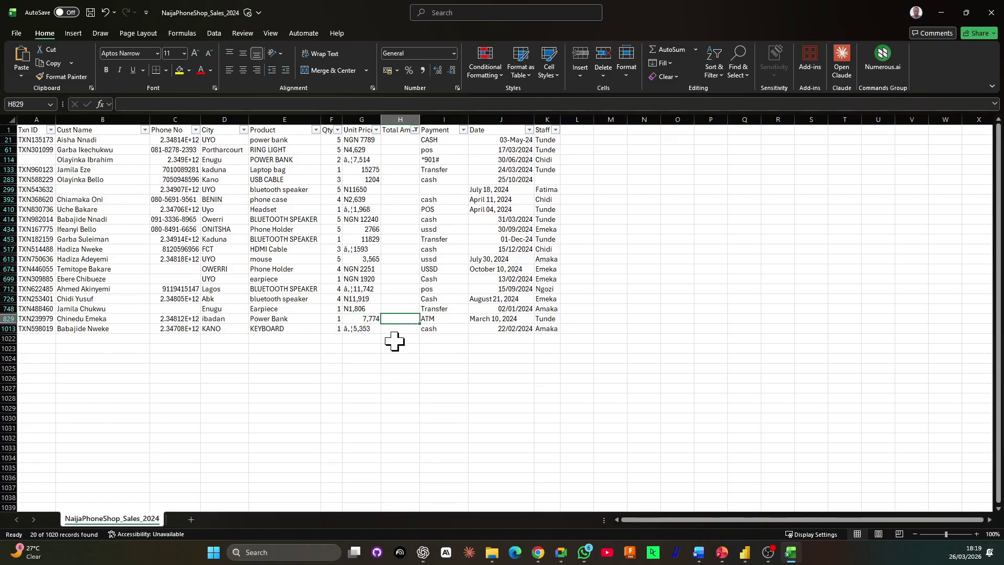
{"action": "type", "text": "7774"}
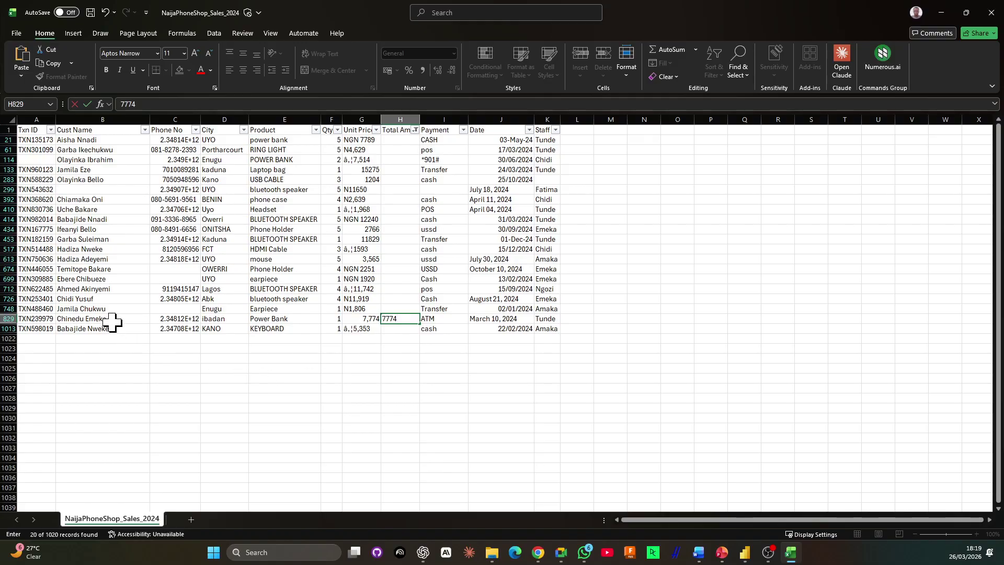
Switch to Power BI and filter the Customer Name column to show only the customer from row 829 of the Excel data
{"action": "left_click", "coordinate": [744, 552]}
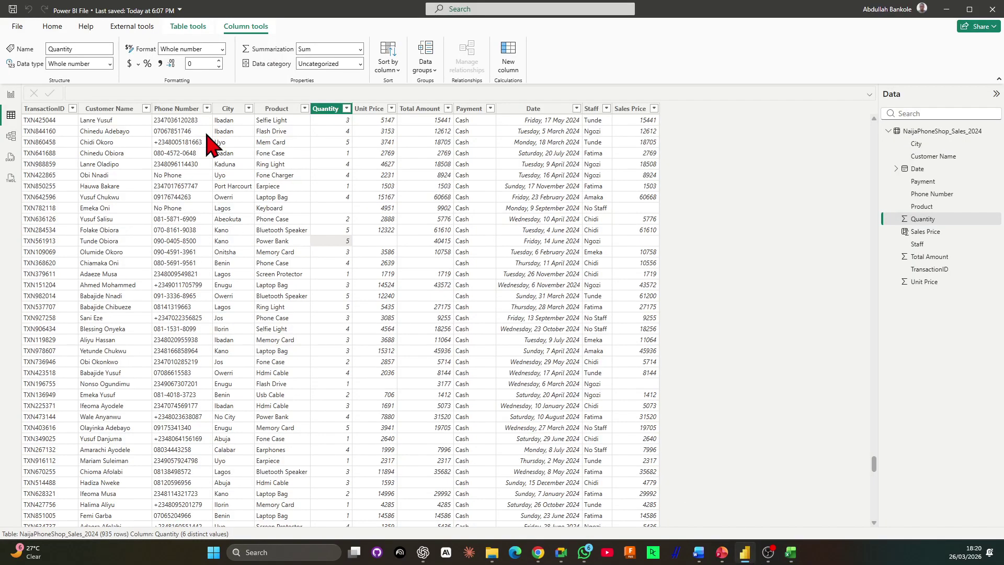
{"action": "left_click", "coordinate": [143, 112]}
{"action": "left_click", "coordinate": [146, 109]}
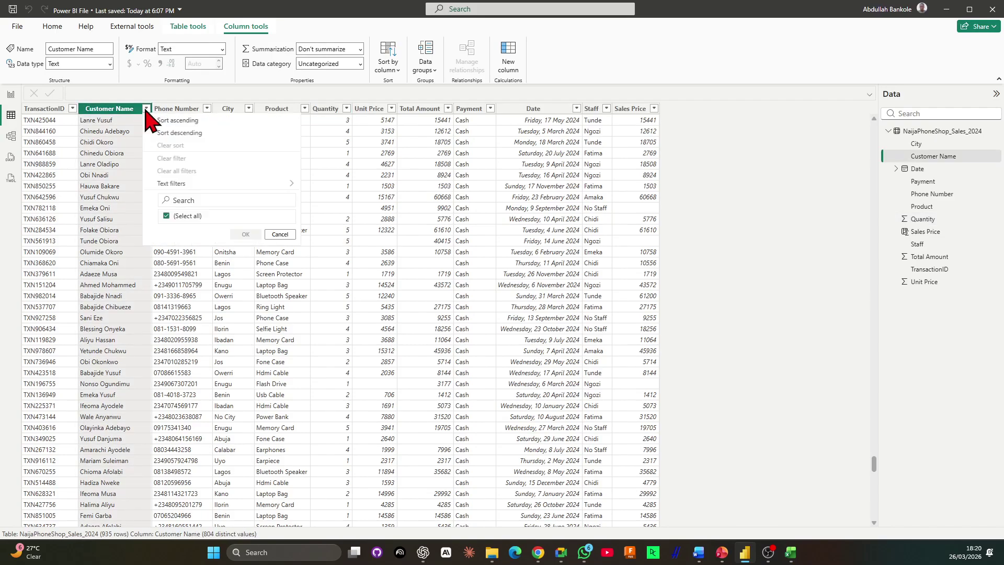
{"action": "left_click", "coordinate": [125, 154]}
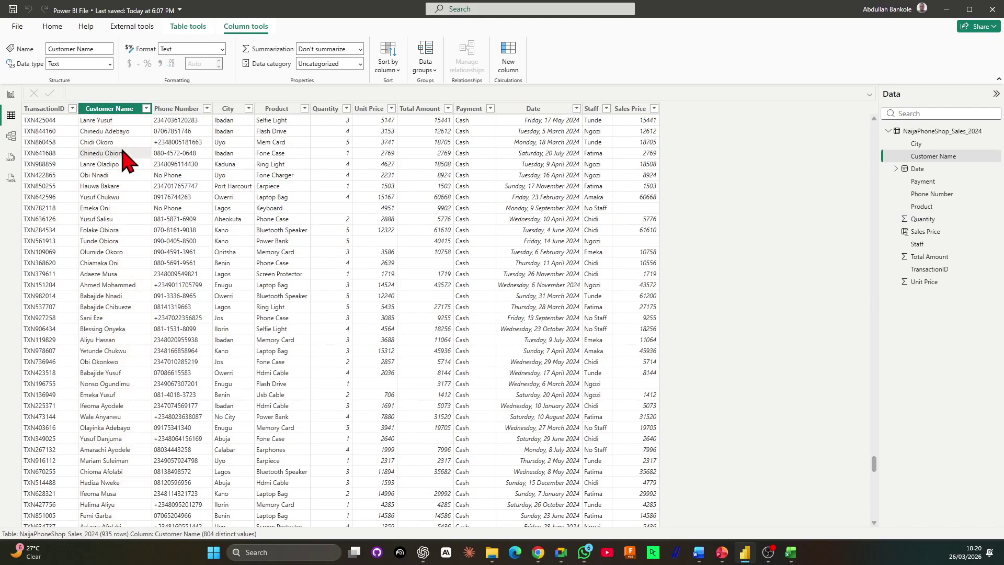
{"action": "scroll", "coordinate": [125, 157], "scroll_direction": "up", "scroll_amount": 2}
{"action": "left_click", "coordinate": [146, 108]}
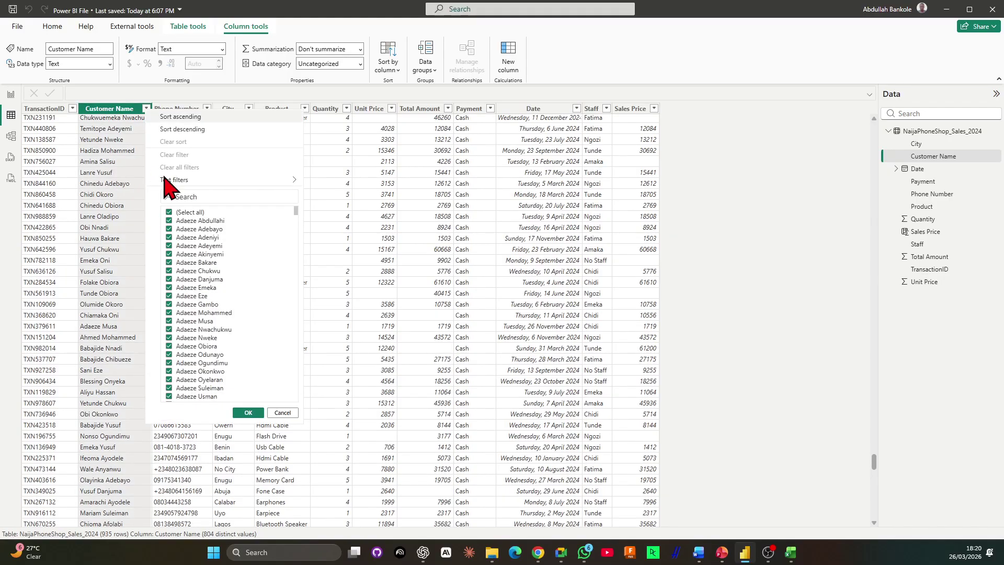
{"action": "left_click", "coordinate": [179, 196]}
{"action": "type", "text": "chined"}
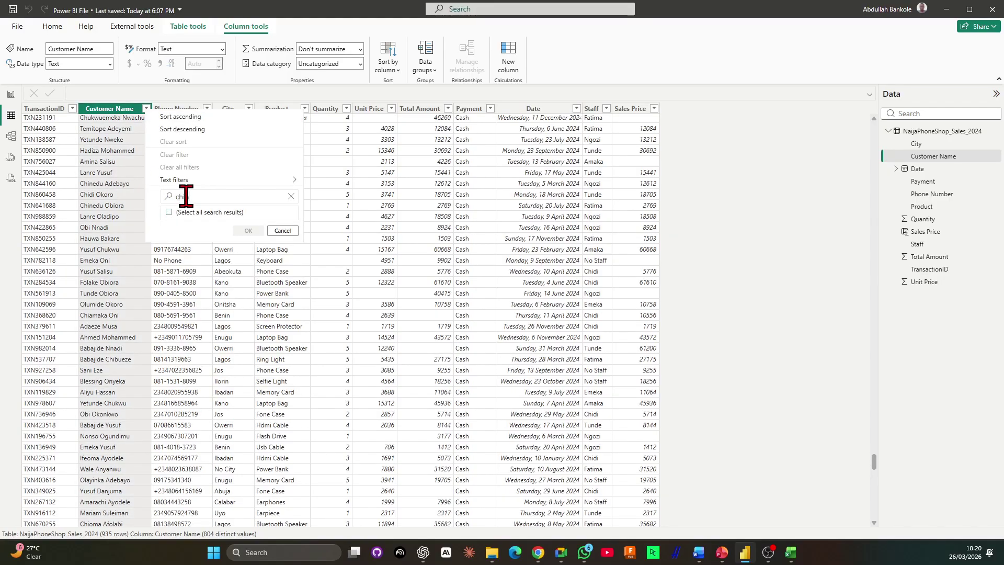
{"action": "type", "text": "u"}
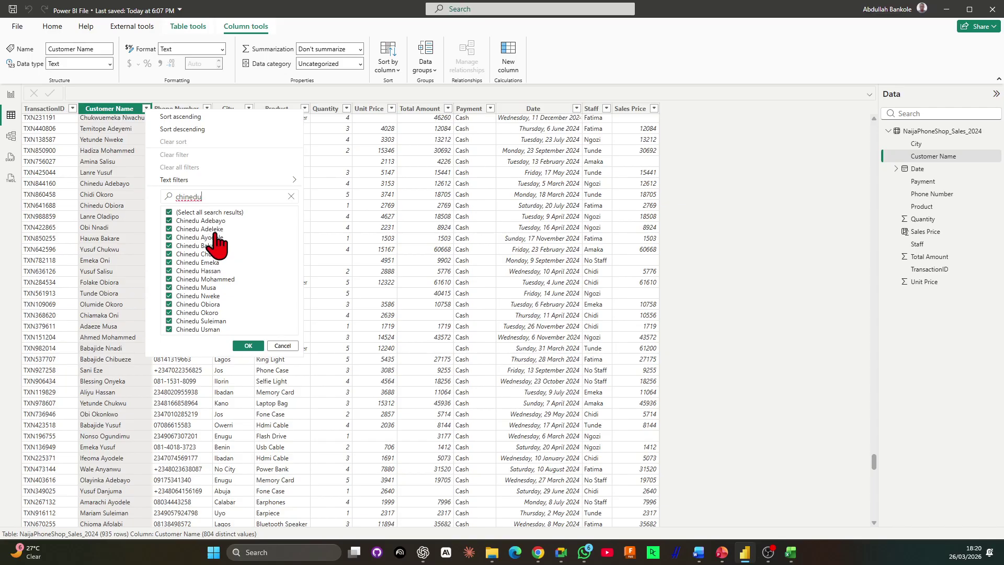
{"action": "left_click", "coordinate": [204, 212]}
{"action": "left_click", "coordinate": [209, 271]}
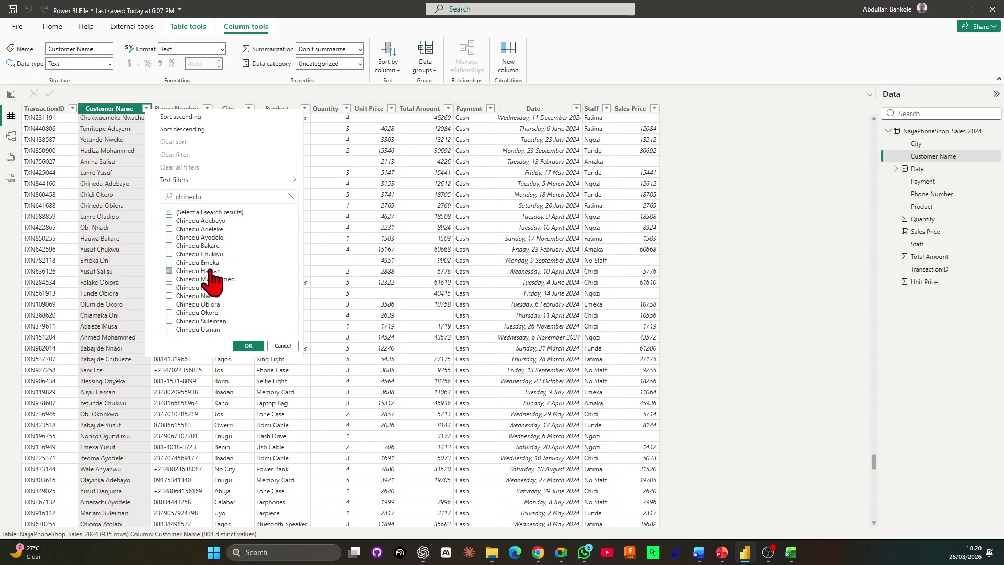
{"action": "left_click", "coordinate": [207, 271]}
{"action": "left_click", "coordinate": [204, 262]}
{"action": "left_click", "coordinate": [248, 346]}
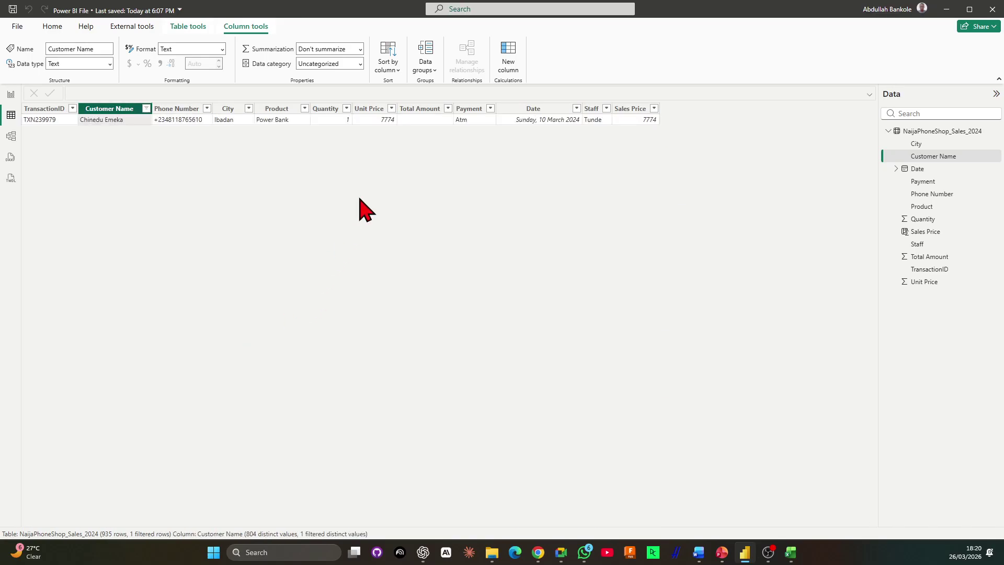
Return to Excel, commit the 7774 entry in row 829 and save the workbook
{"action": "key", "text": "alt+Tab"}
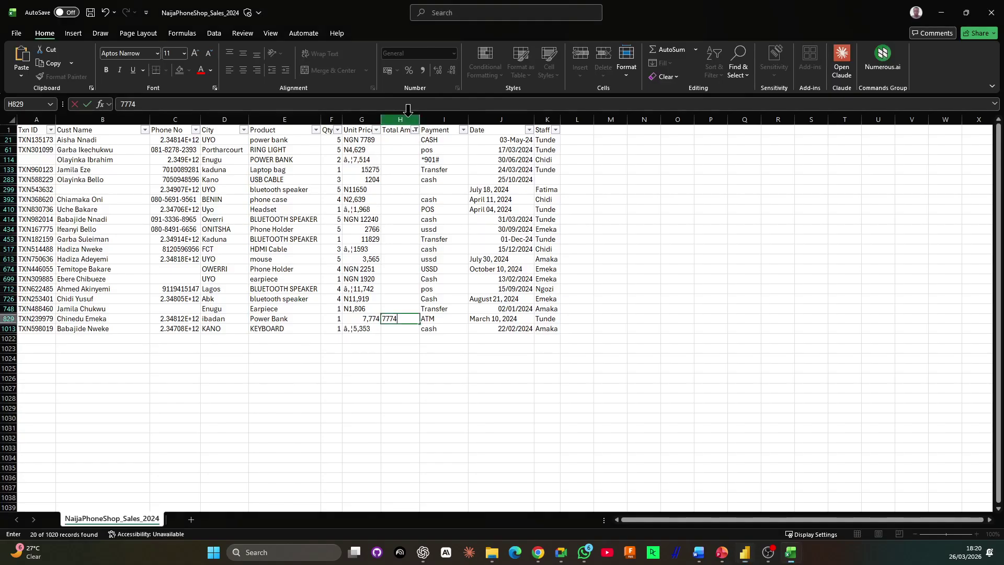
{"action": "key", "text": "Return"}
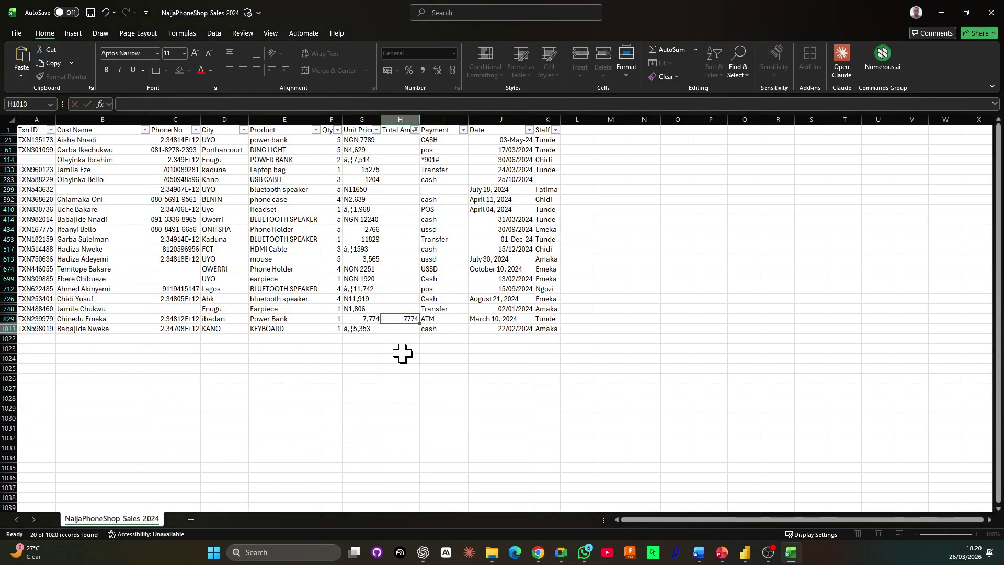
{"action": "key", "text": "ctrl+s"}
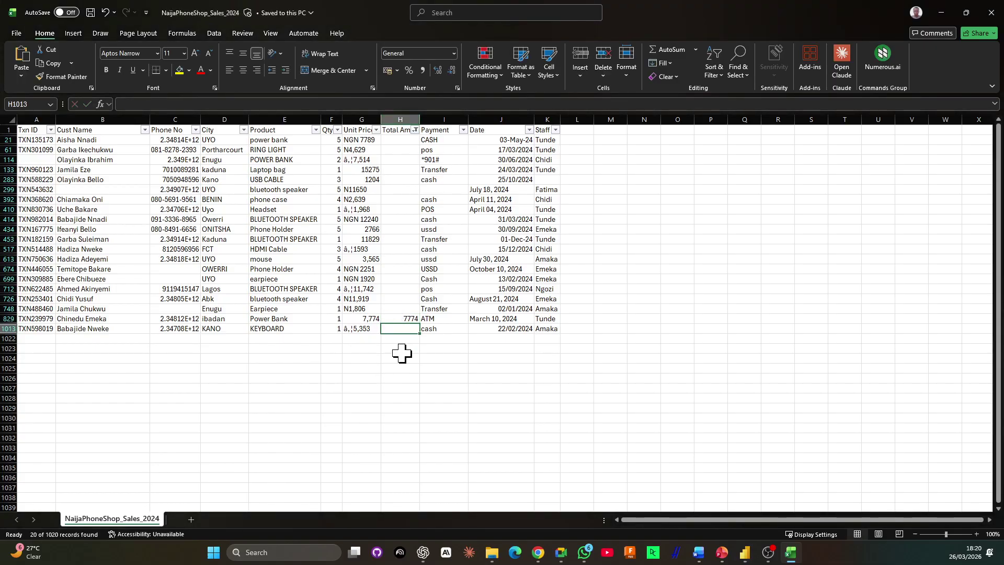
Switch to Power BI, refresh the data from the saved workbook, and return to Excel
{"action": "key", "text": "alt+Tab"}
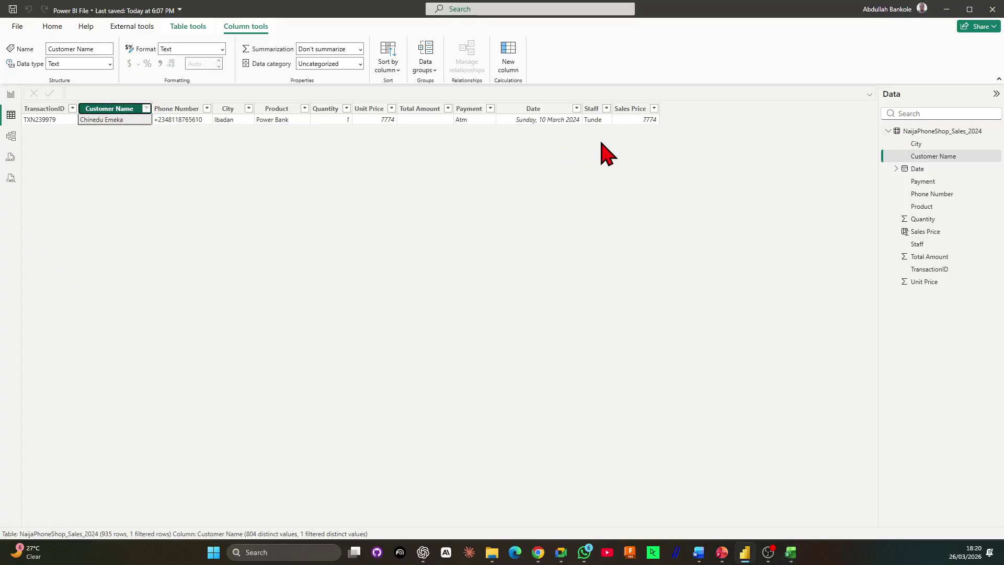
{"action": "left_click", "coordinate": [52, 27]}
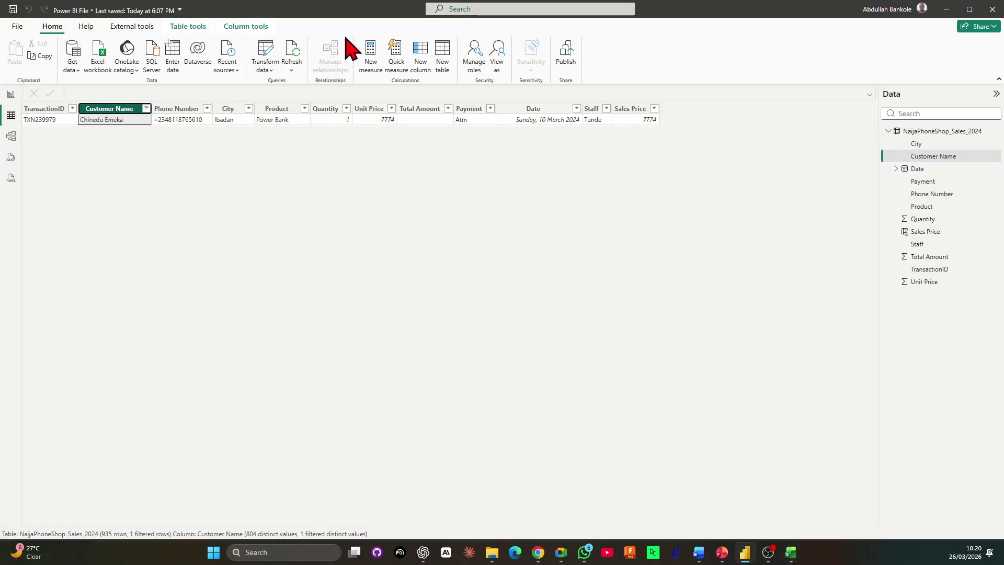
{"action": "left_click", "coordinate": [292, 57]}
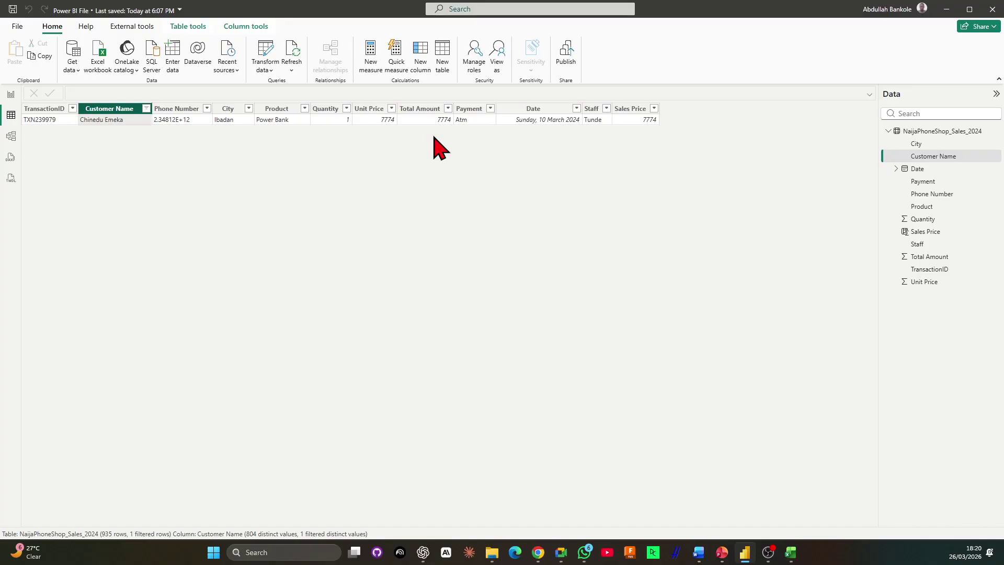
{"action": "key", "text": "alt+Tab"}
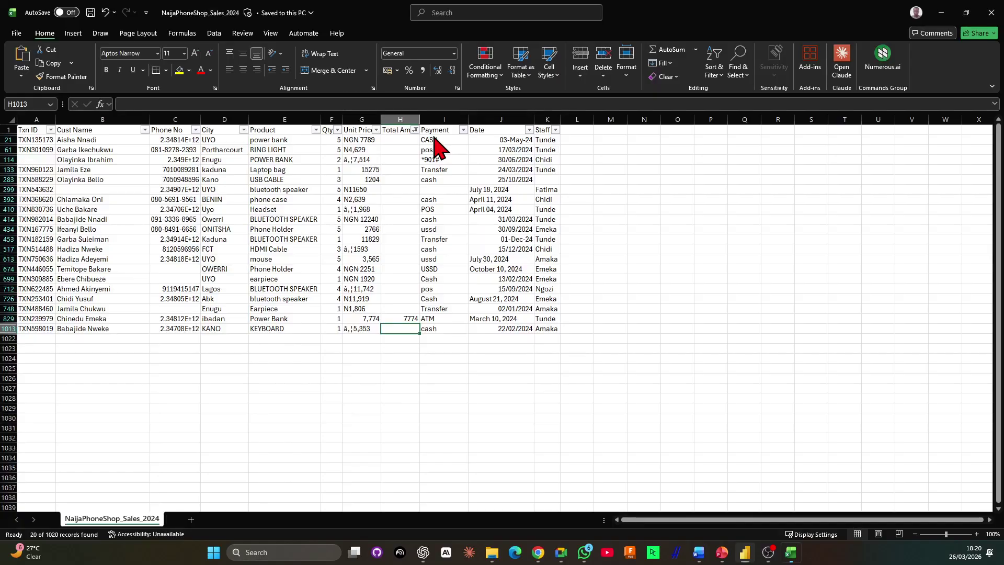
Examine the Qty, Unit Price and blank Total Amt cells in the filtered Excel rows and compare them with the Power BI table
{"action": "left_click_drag", "start_coordinate": [405, 159], "coordinate": [468, 269]}
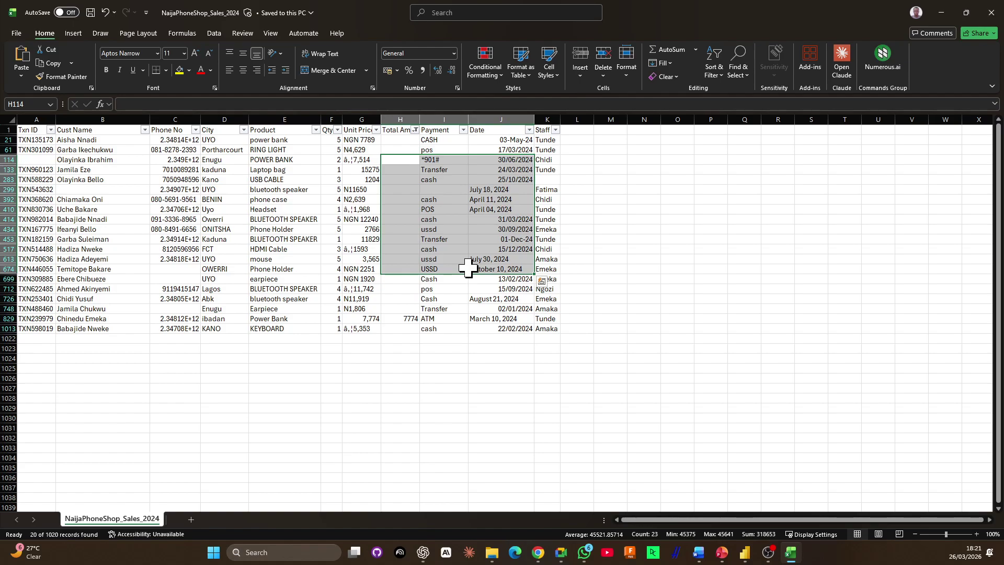
{"action": "left_click_drag", "start_coordinate": [332, 140], "coordinate": [395, 329]}
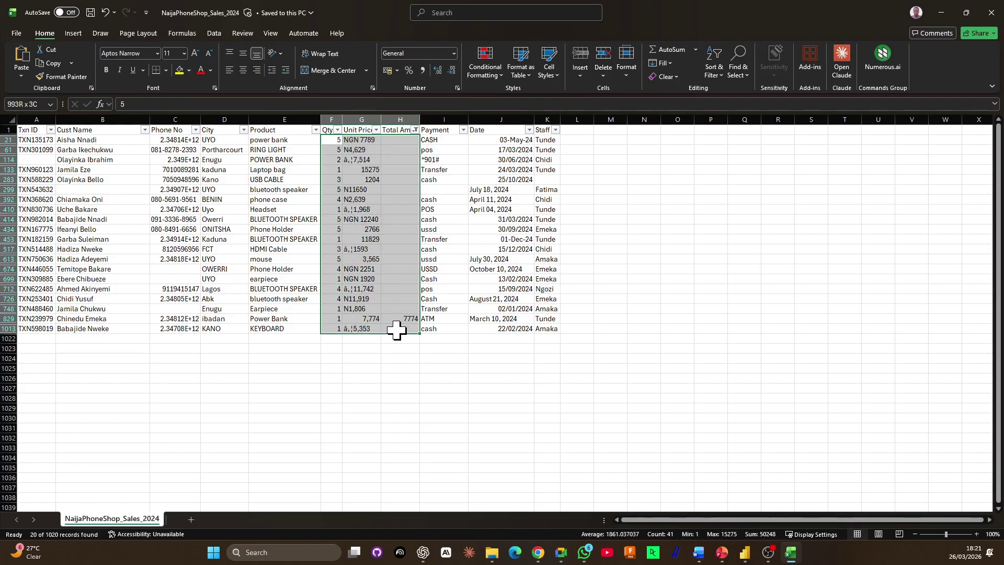
{"action": "left_click_drag", "start_coordinate": [396, 330], "coordinate": [395, 329]}
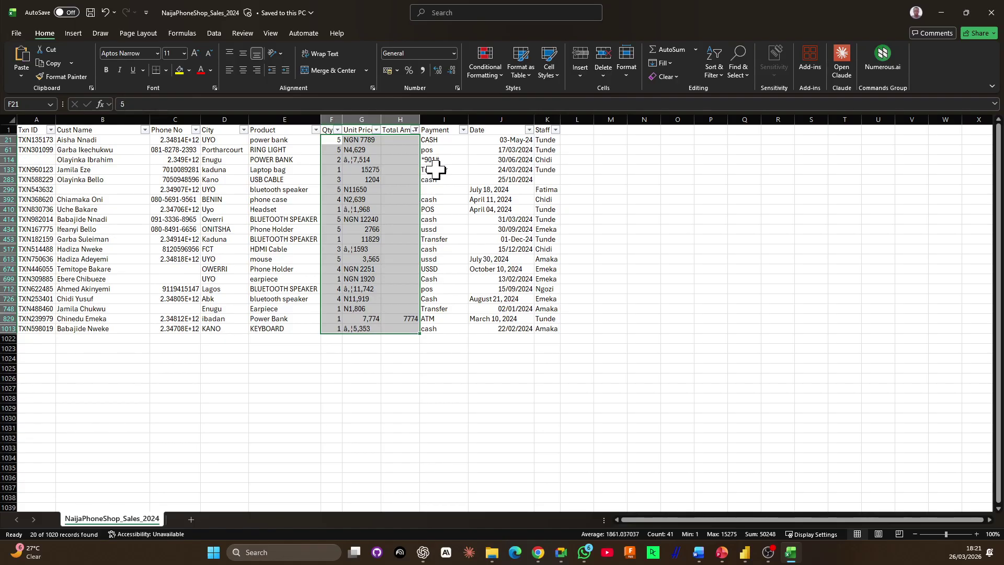
{"action": "key", "text": "alt+Tab"}
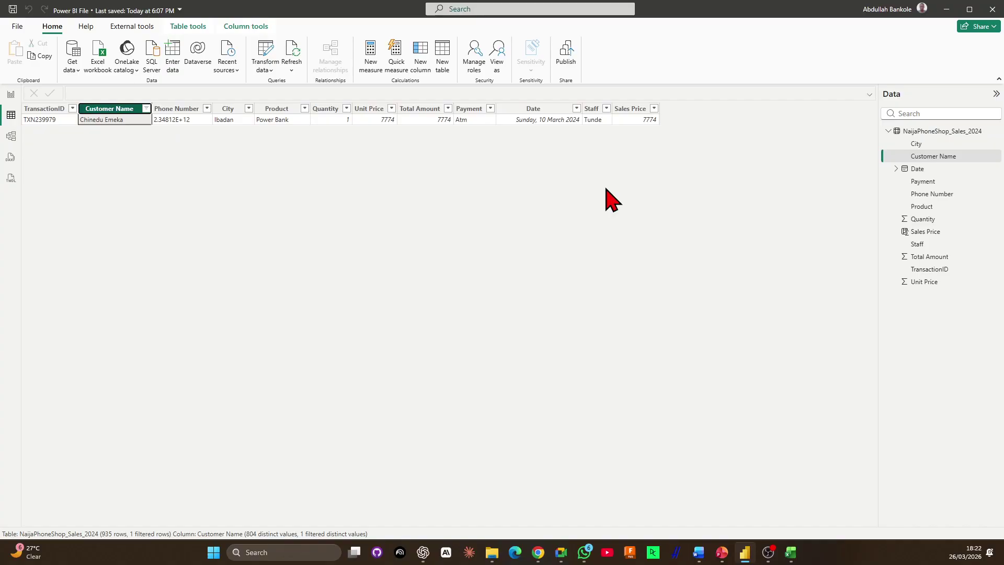
{"action": "key", "text": "alt+Tab"}
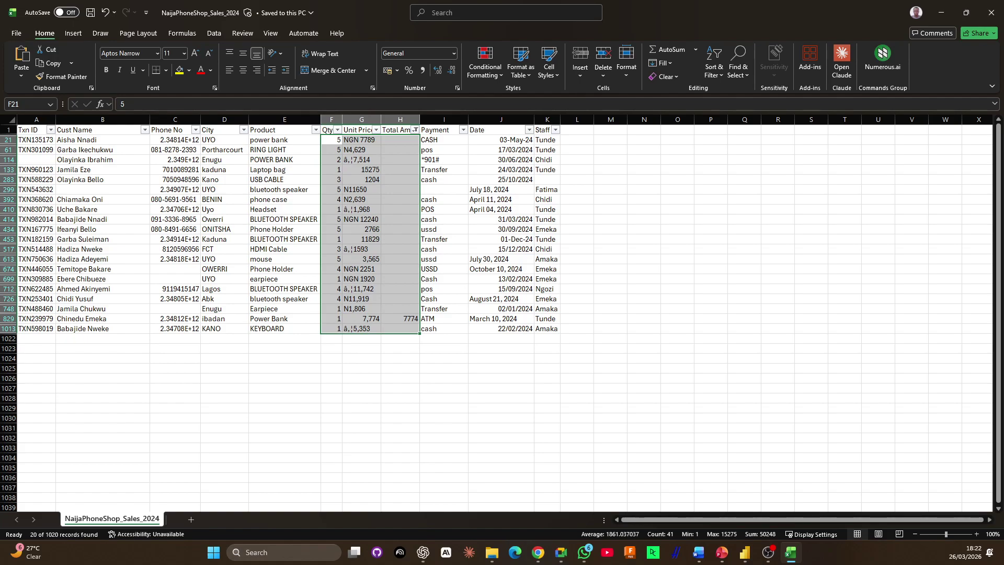
{"action": "key", "text": "alt+Tab"}
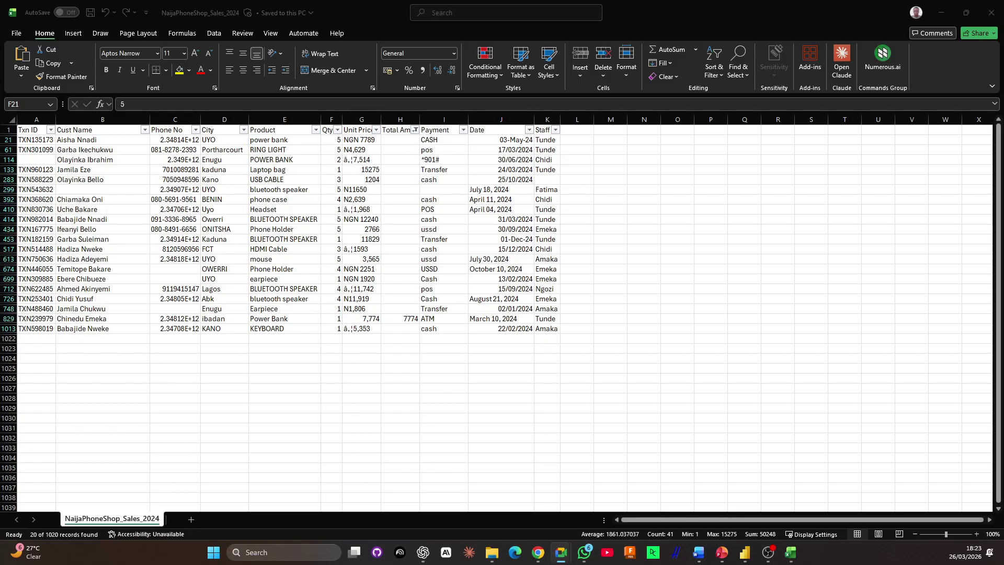
{"action": "left_click", "coordinate": [482, 300]}
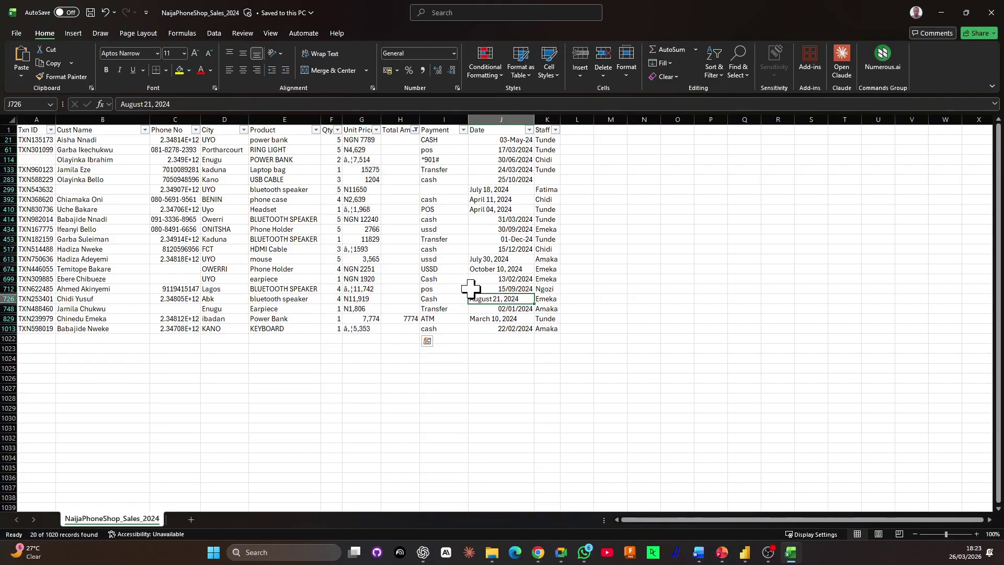
{"action": "left_click_drag", "start_coordinate": [401, 140], "coordinate": [399, 325]}
{"action": "left_click", "coordinate": [400, 329]}
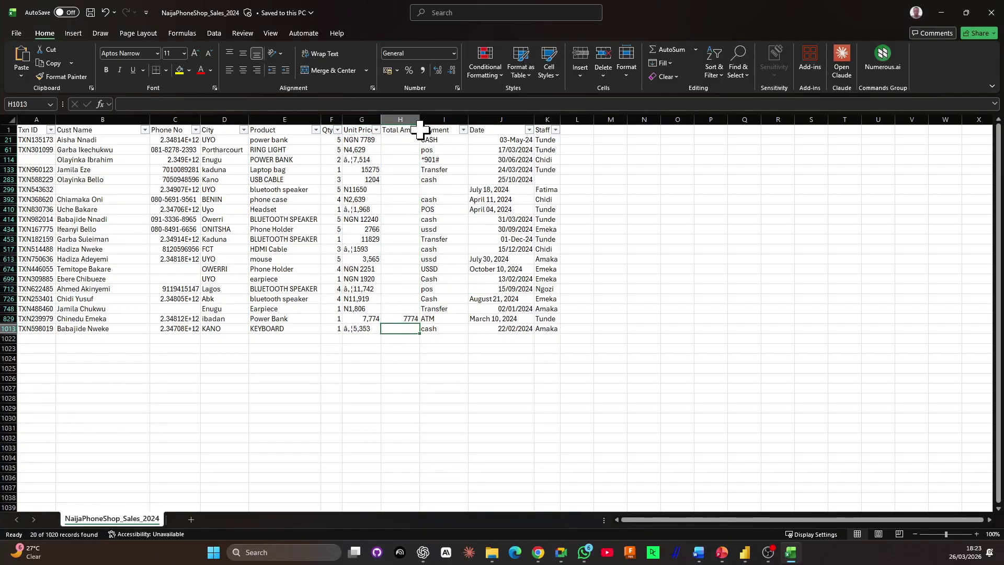
{"action": "left_click", "coordinate": [370, 210]}
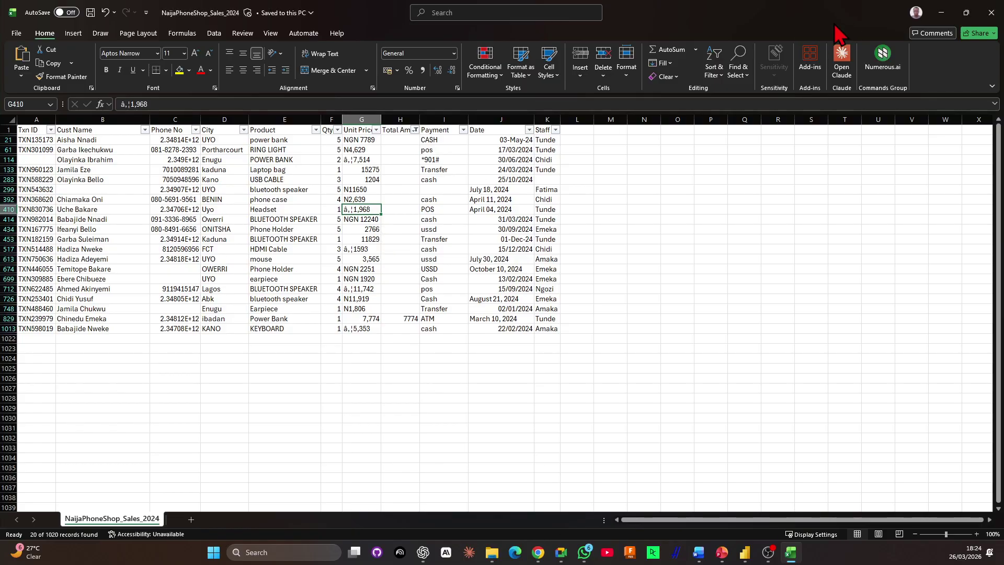
Minimize Excel to return to Power BI and clear all filters from the NaijaPhoneShop_Sales_2024 table
{"action": "left_click", "coordinate": [940, 11]}
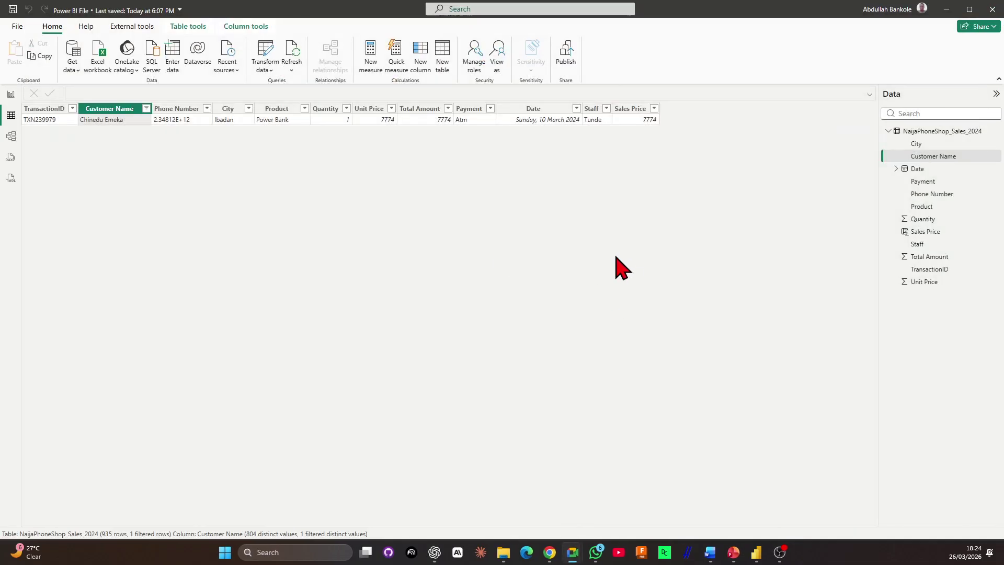
{"action": "left_click", "coordinate": [145, 108]}
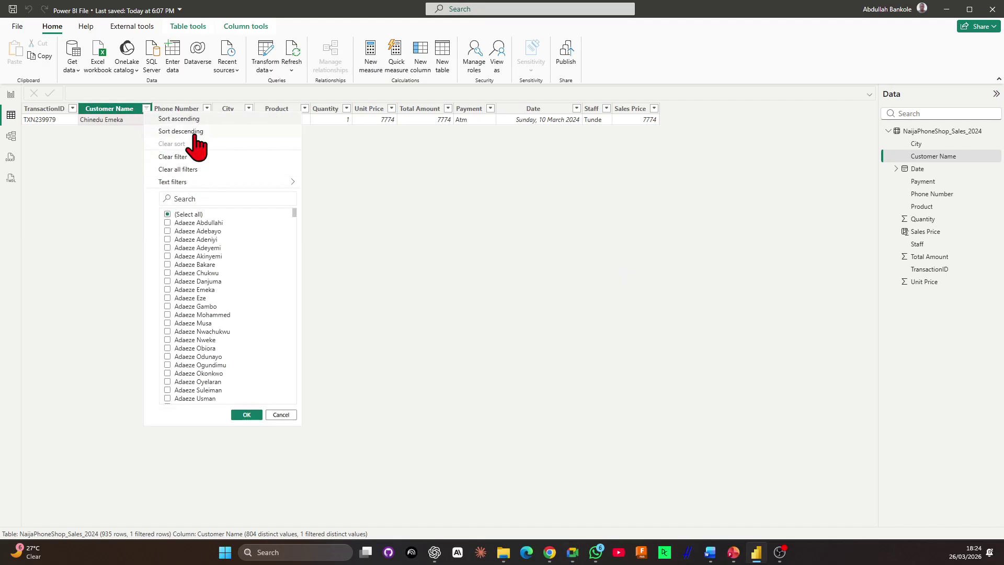
{"action": "left_click", "coordinate": [184, 170]}
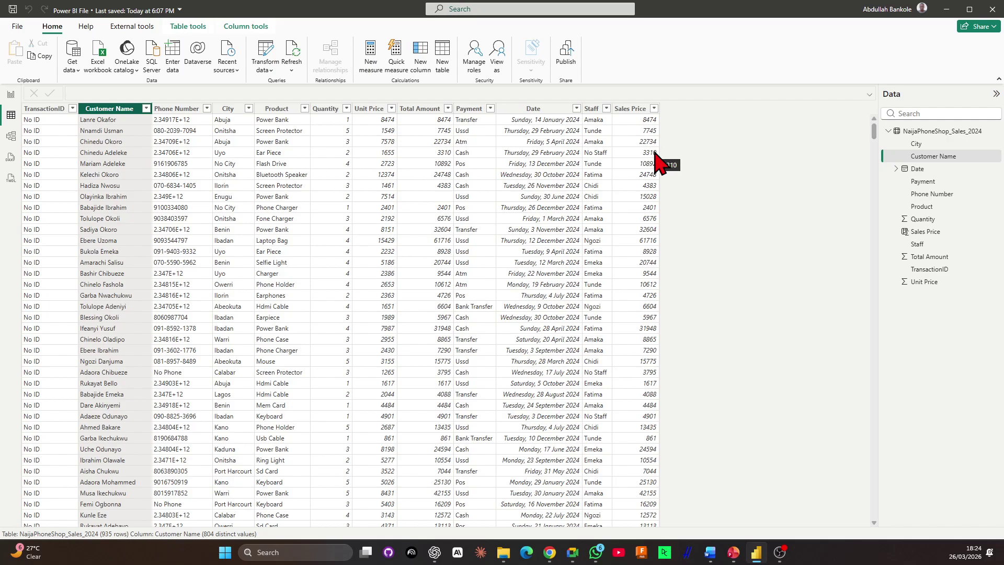
Format the calculated Sales Price column as currency using the ₦ Yoruba (Nigeria) symbol
{"action": "left_click", "coordinate": [631, 110]}
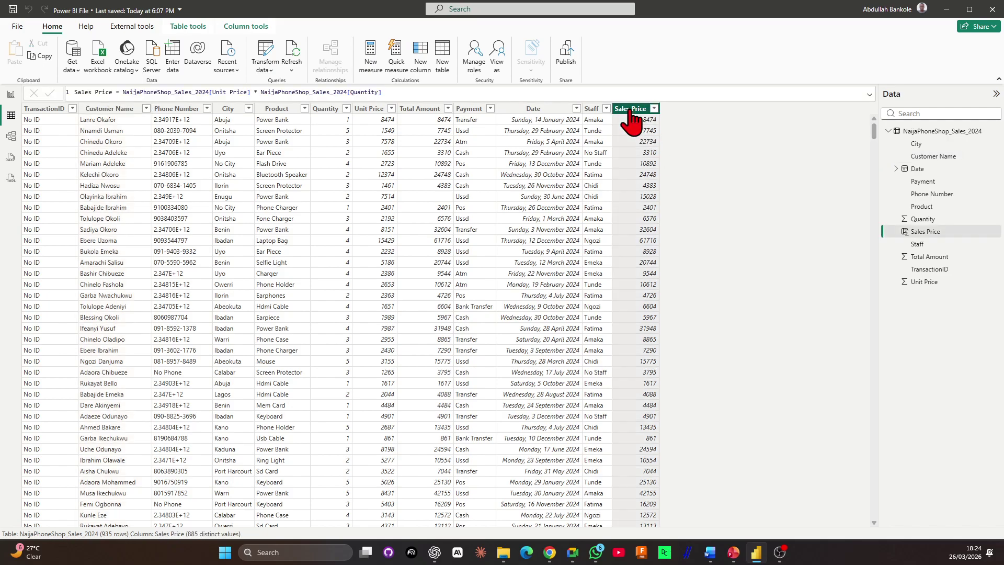
{"action": "left_click", "coordinate": [186, 28]}
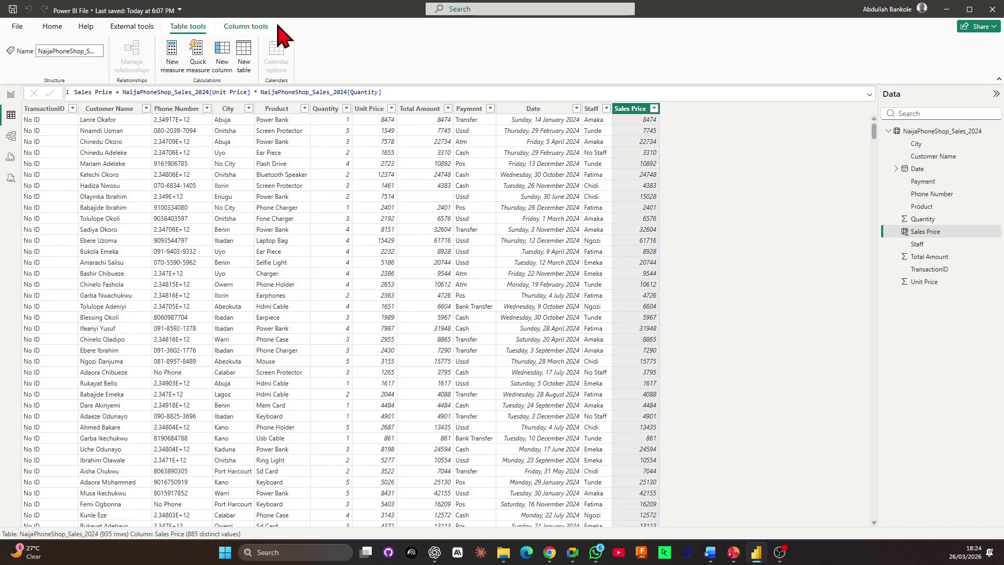
{"action": "left_click", "coordinate": [265, 38]}
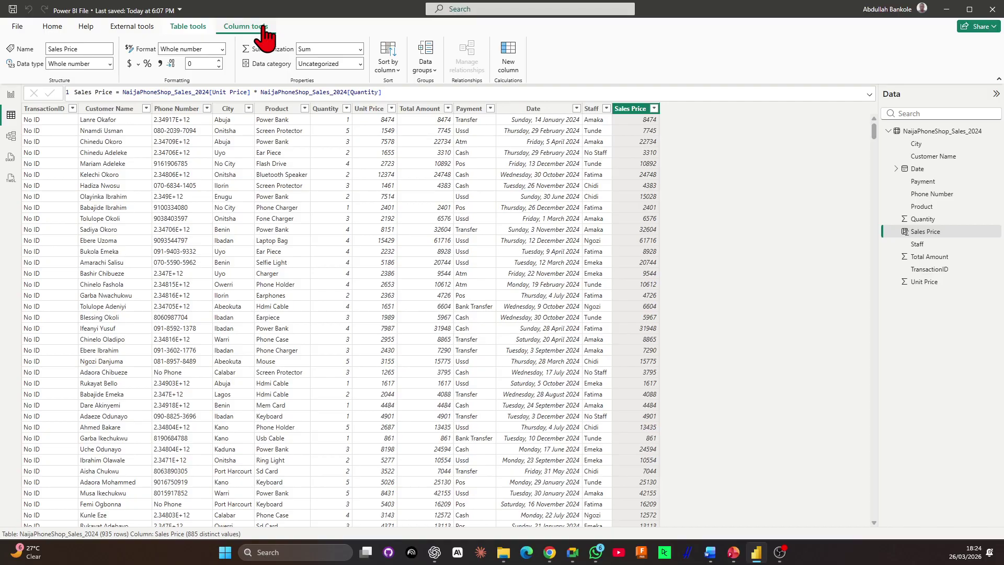
{"action": "left_click", "coordinate": [130, 64]}
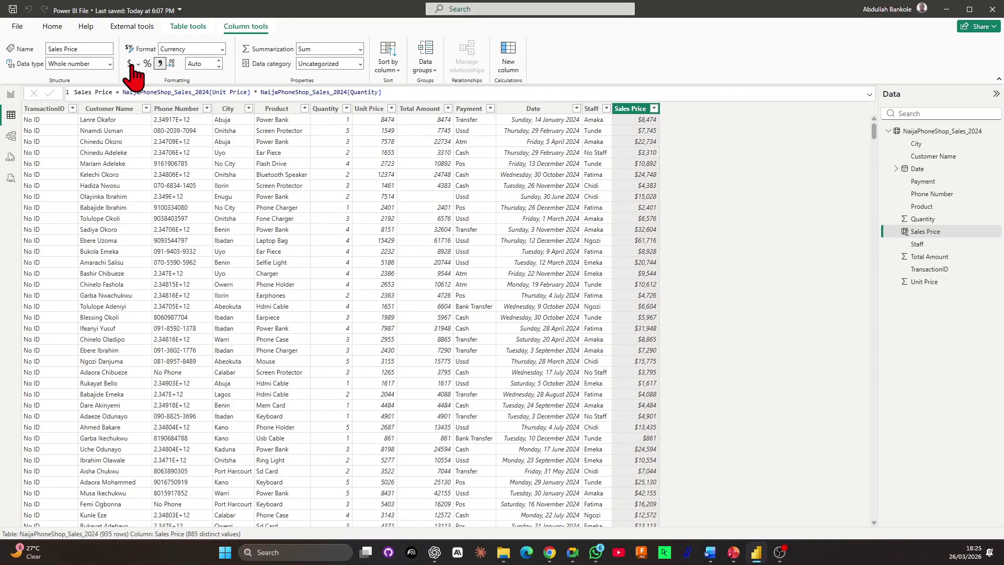
{"action": "left_click", "coordinate": [138, 65]}
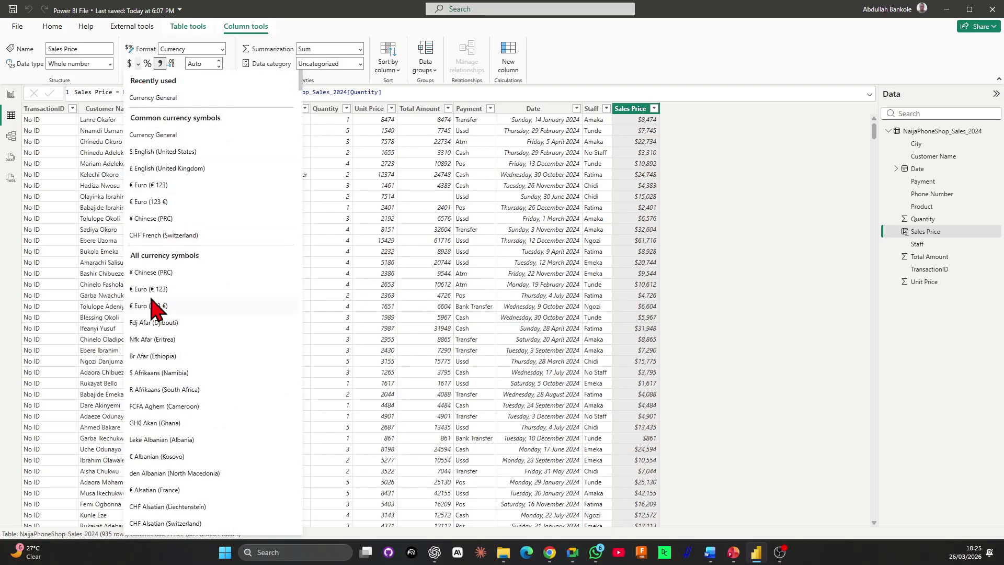
{"action": "scroll", "coordinate": [224, 224], "scroll_direction": "down", "scroll_amount": 20}
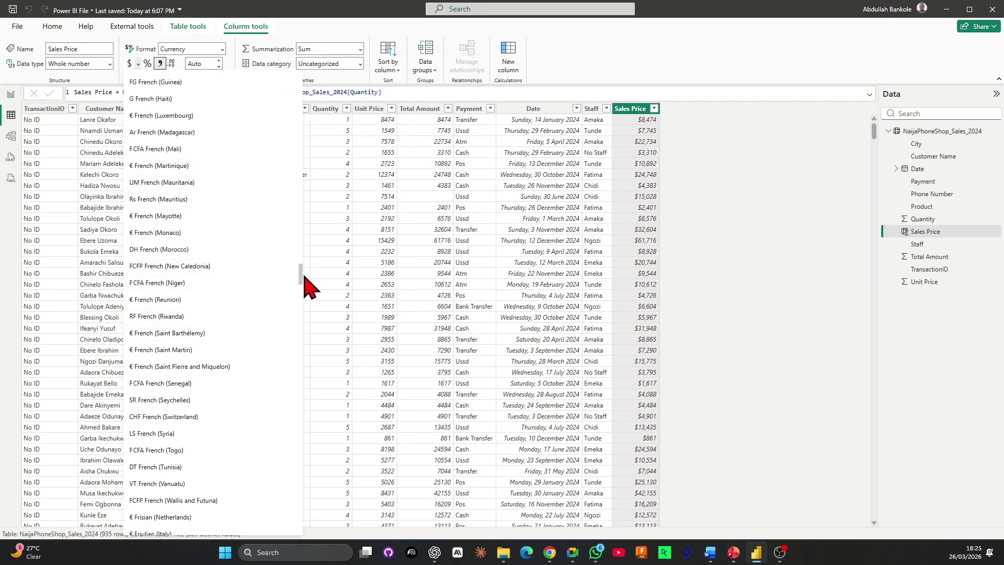
{"action": "left_click_drag", "start_coordinate": [301, 282], "coordinate": [264, 558]}
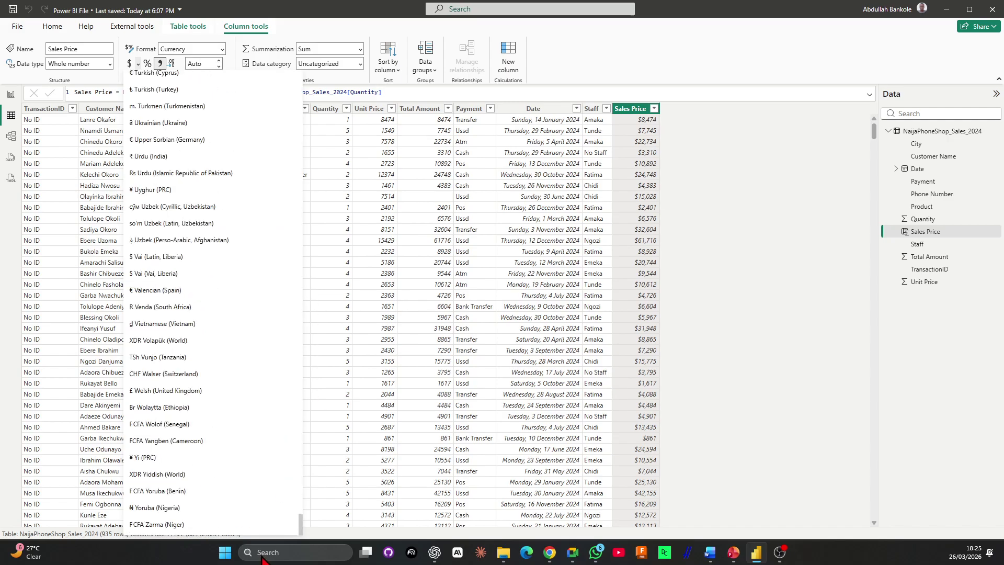
{"action": "left_click", "coordinate": [191, 507]}
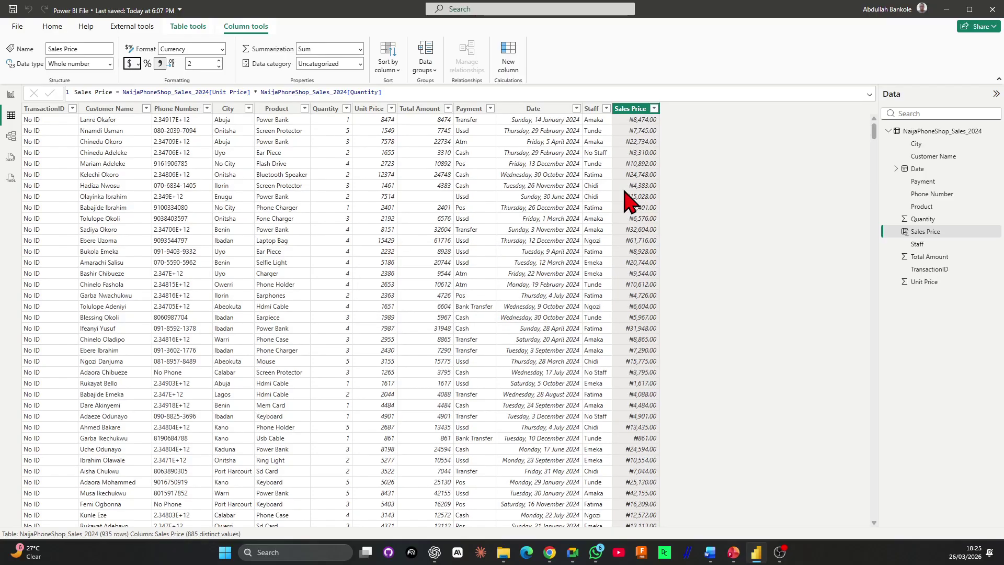
Examine the list of currency symbols available for the Sales Price column, including the Nigerian naira entries
{"action": "left_click", "coordinate": [139, 64]}
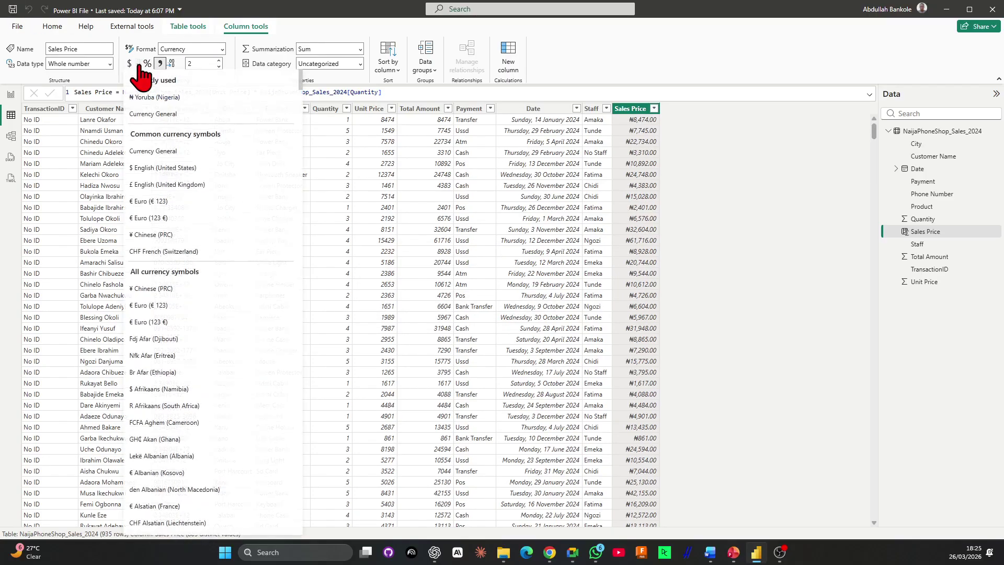
{"action": "scroll", "coordinate": [143, 345], "scroll_direction": "down", "scroll_amount": 10}
{"action": "scroll", "coordinate": [144, 361], "scroll_direction": "down", "scroll_amount": 6}
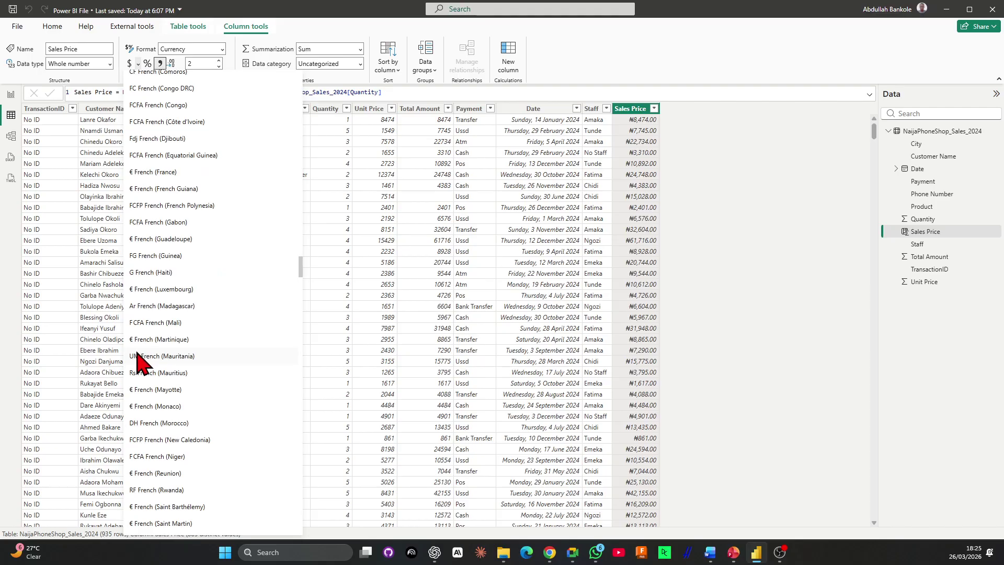
{"action": "scroll", "coordinate": [175, 330], "scroll_direction": "down", "scroll_amount": 4}
{"action": "scroll", "coordinate": [175, 329], "scroll_direction": "down", "scroll_amount": 15}
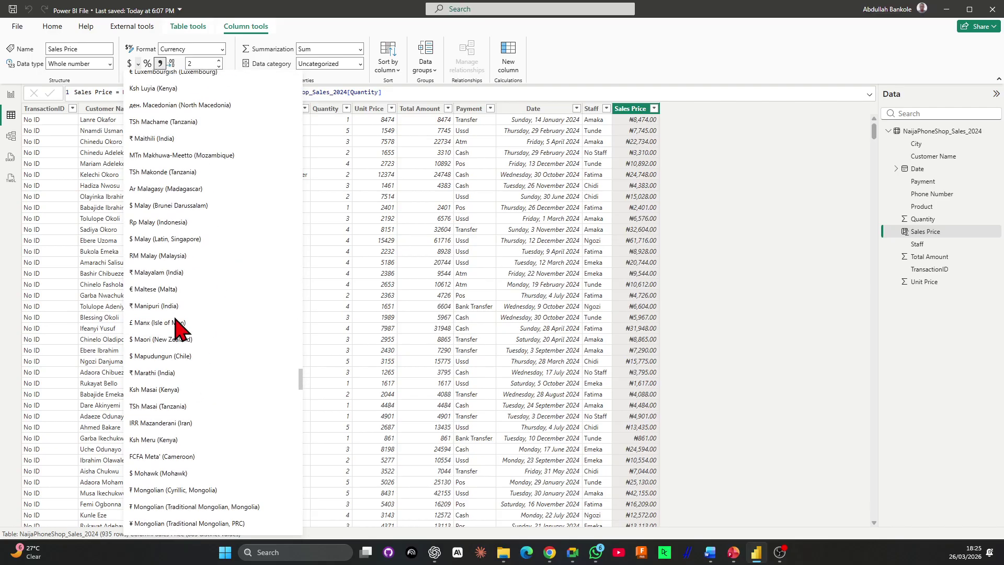
{"action": "scroll", "coordinate": [176, 330], "scroll_direction": "down", "scroll_amount": 2}
{"action": "scroll", "coordinate": [175, 329], "scroll_direction": "up", "scroll_amount": 3}
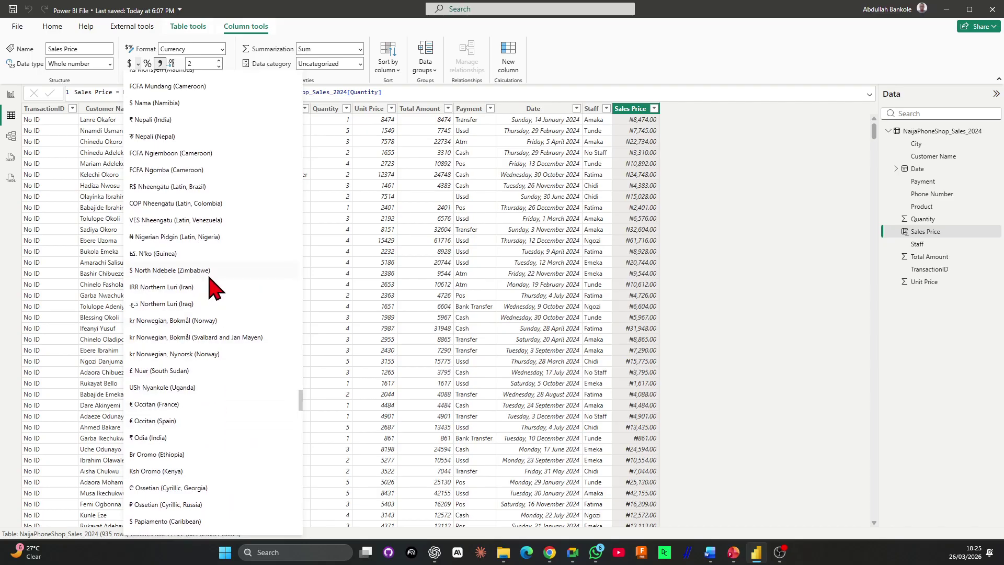
{"action": "scroll", "coordinate": [215, 287], "scroll_direction": "up", "scroll_amount": 4}
{"action": "scroll", "coordinate": [211, 285], "scroll_direction": "up", "scroll_amount": 20}
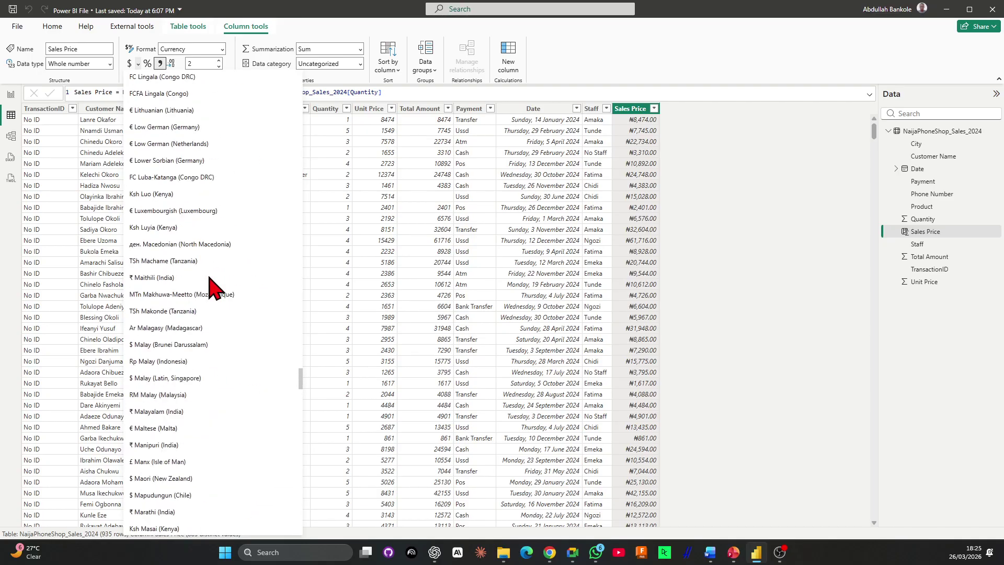
{"action": "scroll", "coordinate": [212, 288], "scroll_direction": "up", "scroll_amount": 1}
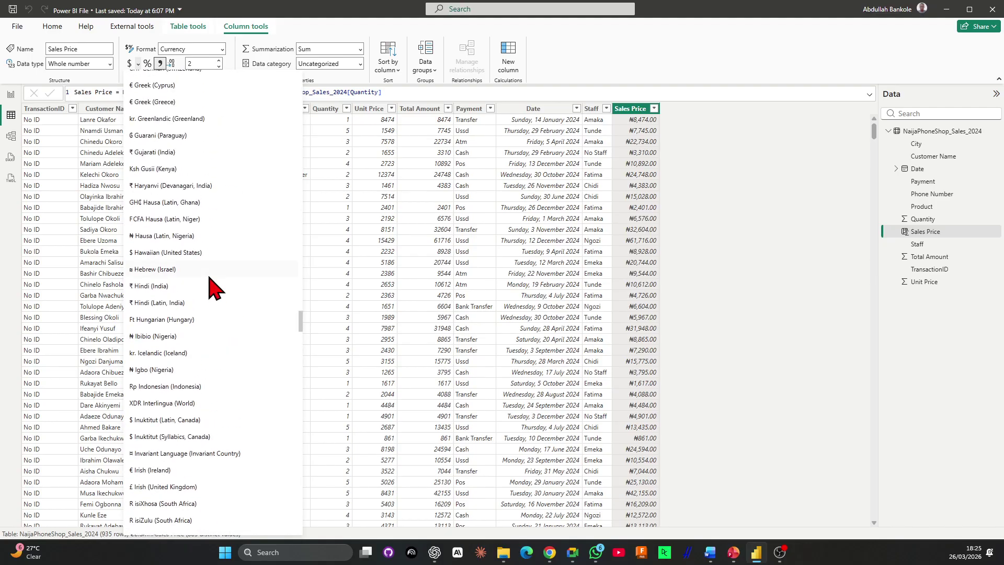
{"action": "scroll", "coordinate": [212, 289], "scroll_direction": "up", "scroll_amount": 5}
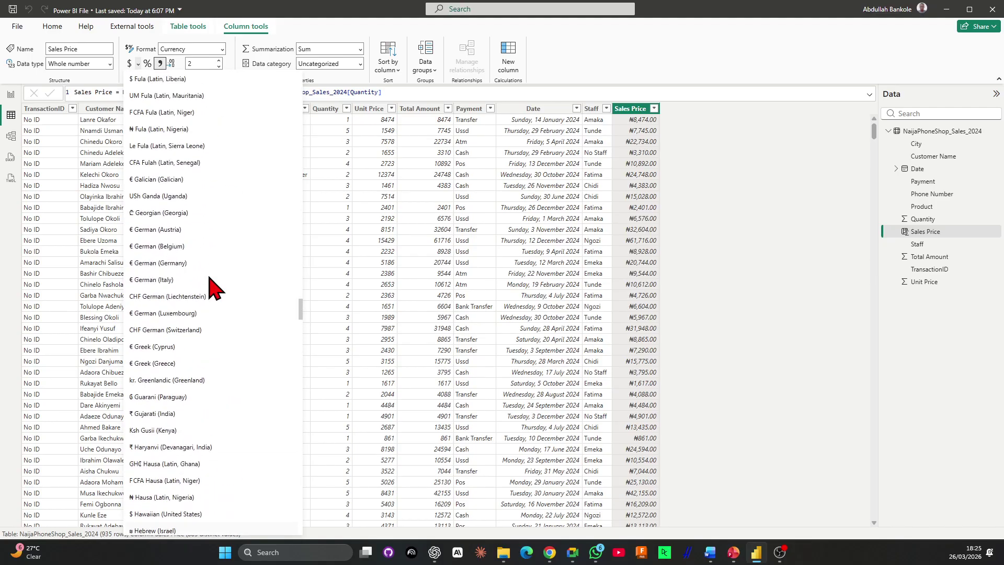
{"action": "scroll", "coordinate": [212, 288], "scroll_direction": "up", "scroll_amount": 9}
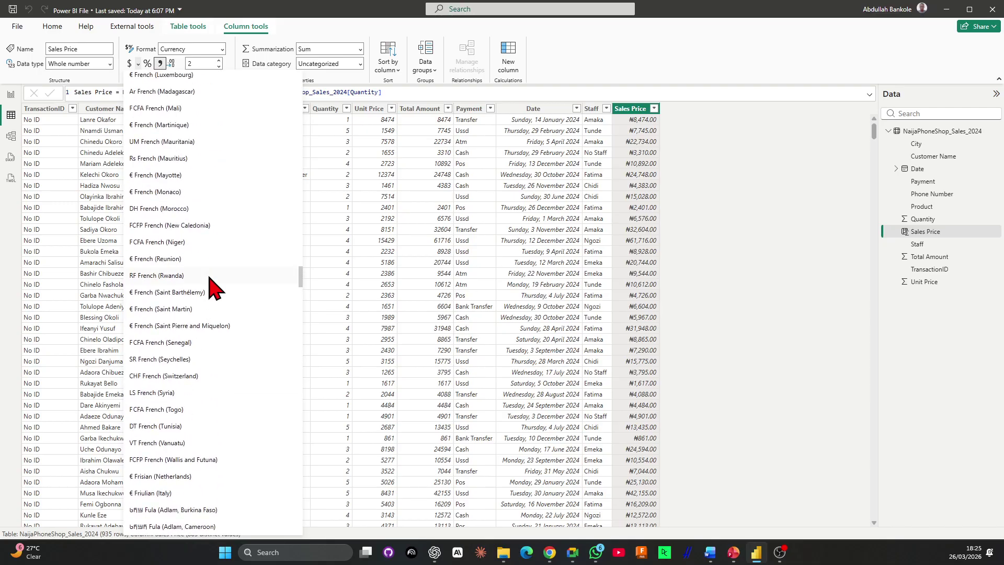
{"action": "scroll", "coordinate": [224, 282], "scroll_direction": "up", "scroll_amount": 11}
{"action": "scroll", "coordinate": [224, 283], "scroll_direction": "up", "scroll_amount": 15}
{"action": "scroll", "coordinate": [224, 282], "scroll_direction": "up", "scroll_amount": 20}
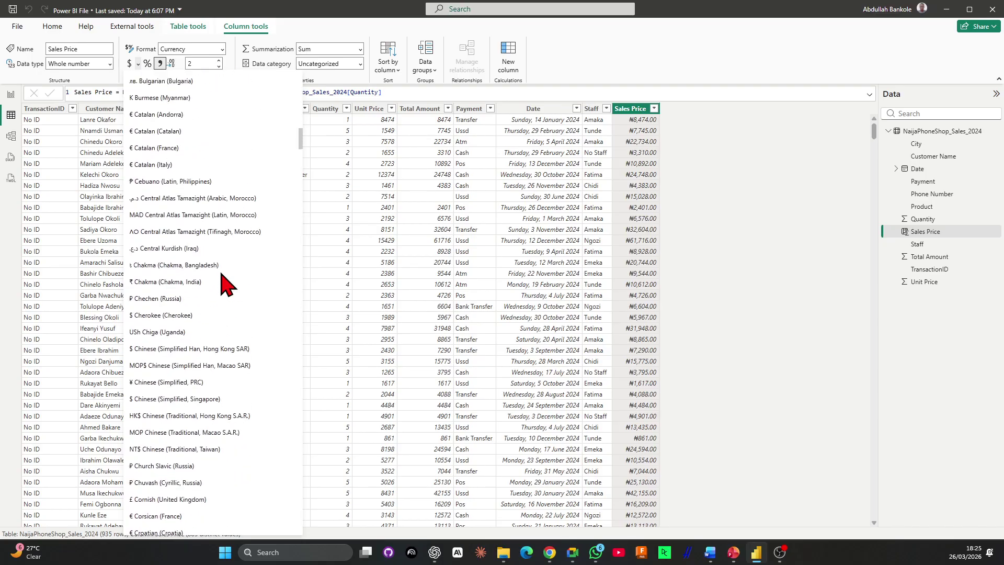
{"action": "scroll", "coordinate": [224, 282], "scroll_direction": "up", "scroll_amount": 5}
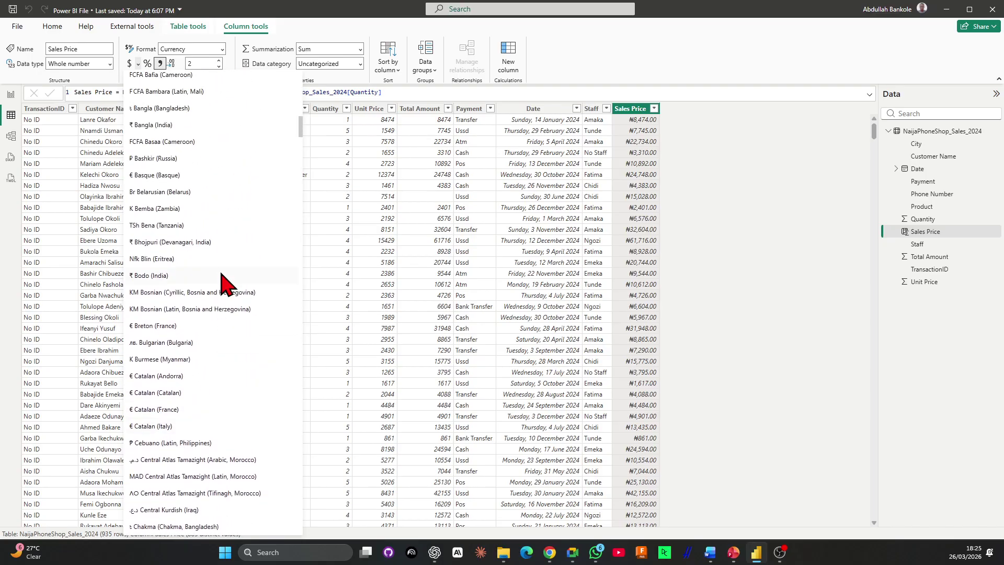
{"action": "scroll", "coordinate": [224, 282], "scroll_direction": "up", "scroll_amount": 20}
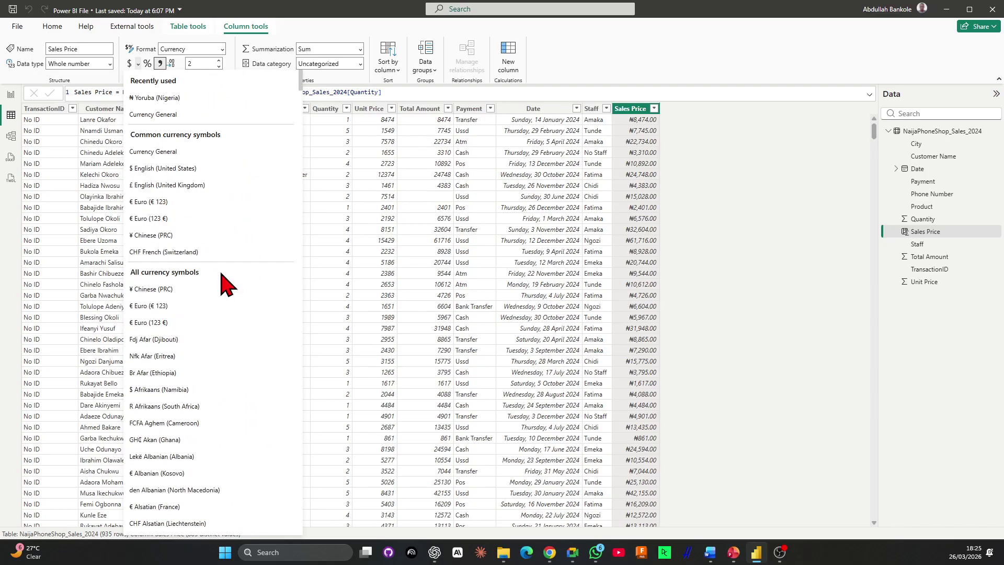
Format the Sales Price column as currency using the ₹ Bangla (India) symbol
{"action": "scroll", "coordinate": [223, 282], "scroll_direction": "down", "scroll_amount": 4}
{"action": "scroll", "coordinate": [224, 282], "scroll_direction": "down", "scroll_amount": 3}
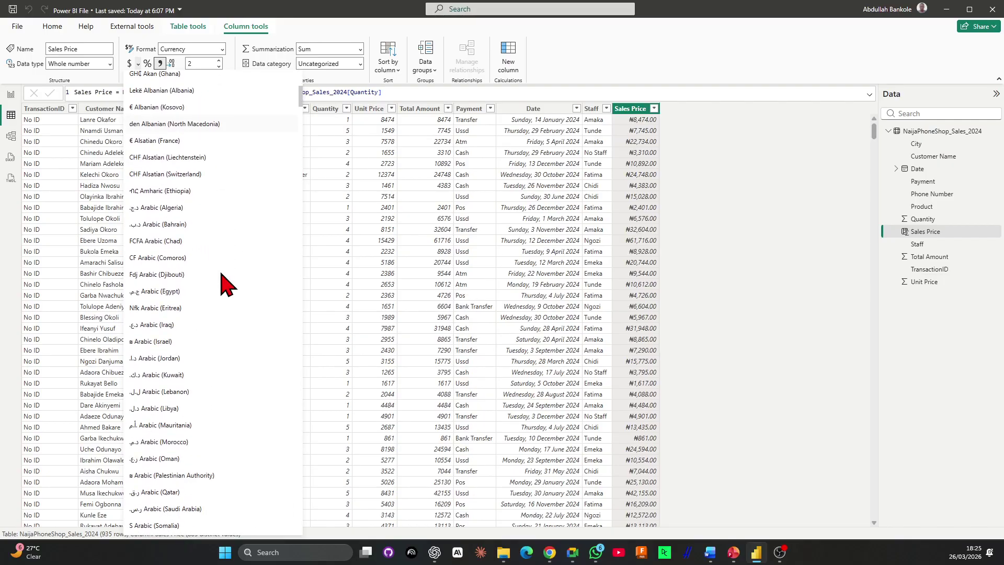
{"action": "scroll", "coordinate": [224, 283], "scroll_direction": "down", "scroll_amount": 18}
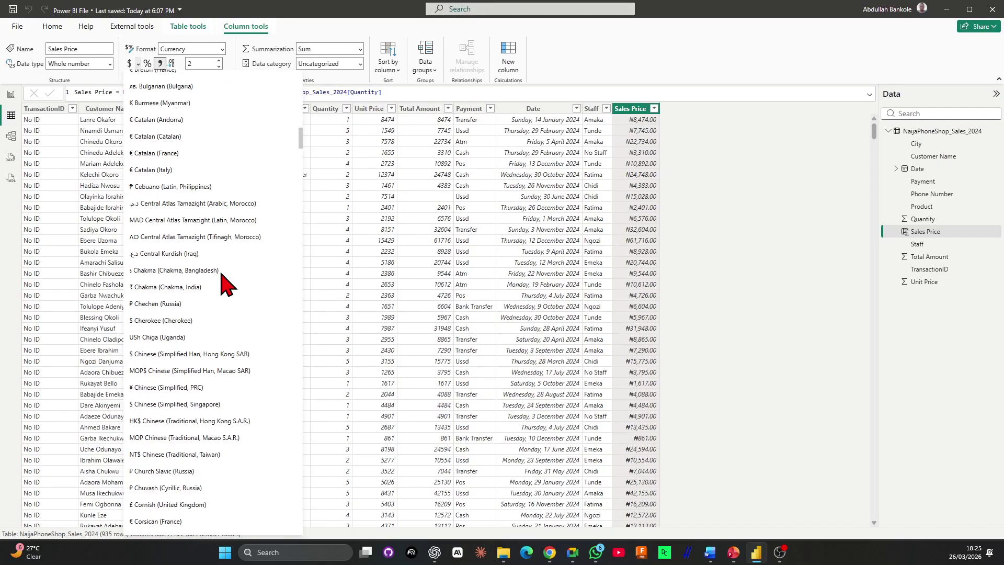
{"action": "scroll", "coordinate": [222, 274], "scroll_direction": "down", "scroll_amount": 1}
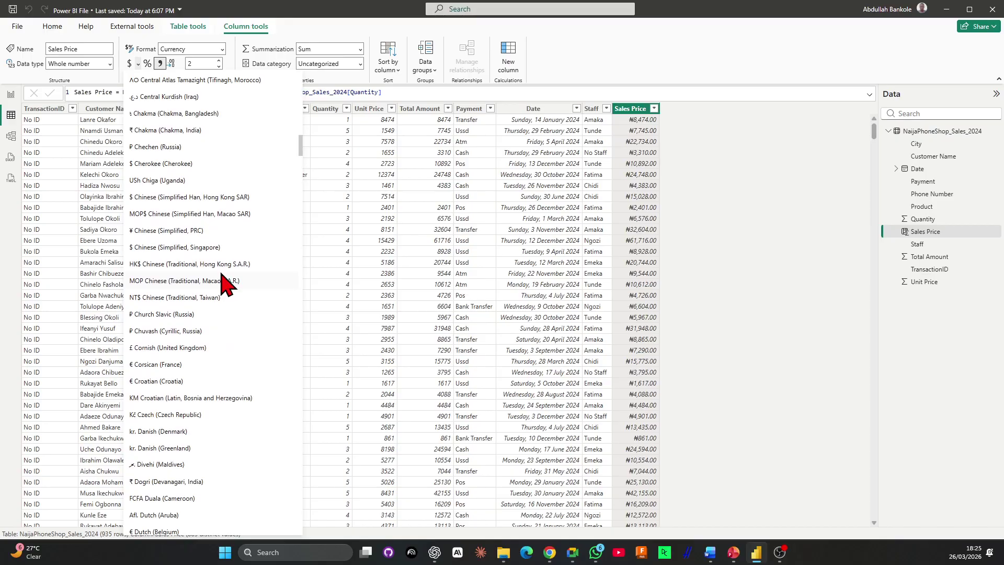
{"action": "scroll", "coordinate": [195, 199], "scroll_direction": "up", "scroll_amount": 5}
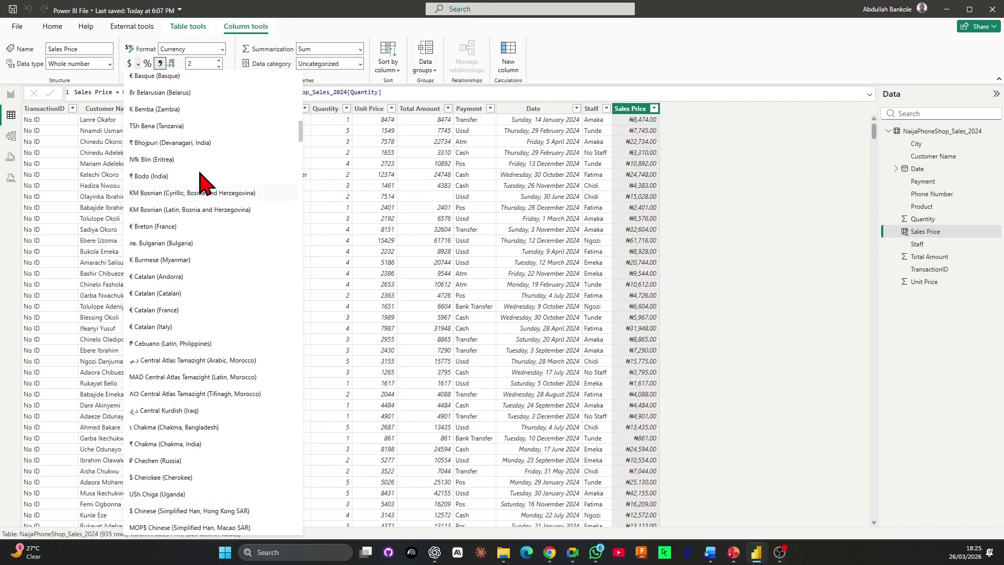
{"action": "scroll", "coordinate": [194, 147], "scroll_direction": "up", "scroll_amount": 4}
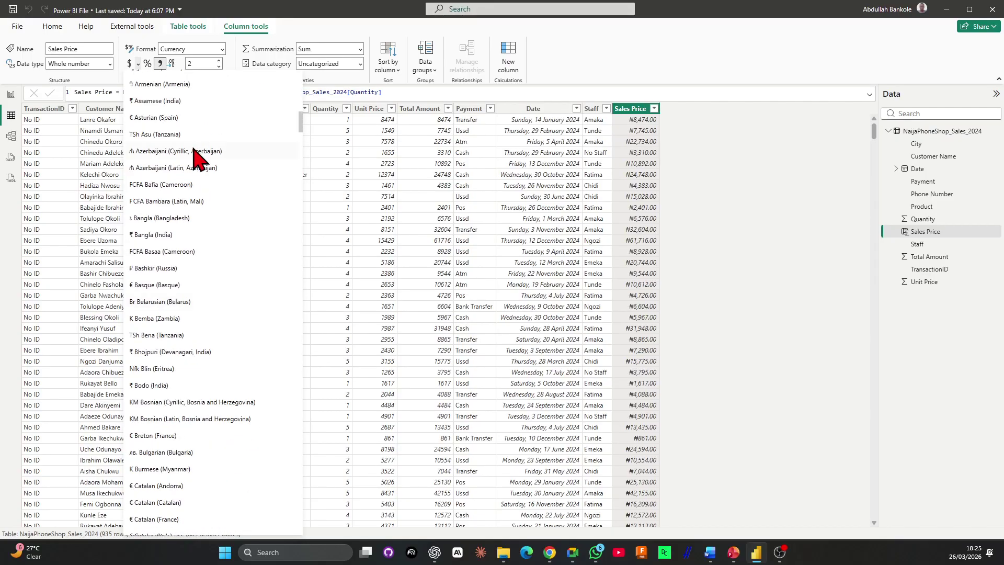
{"action": "left_click", "coordinate": [137, 237]}
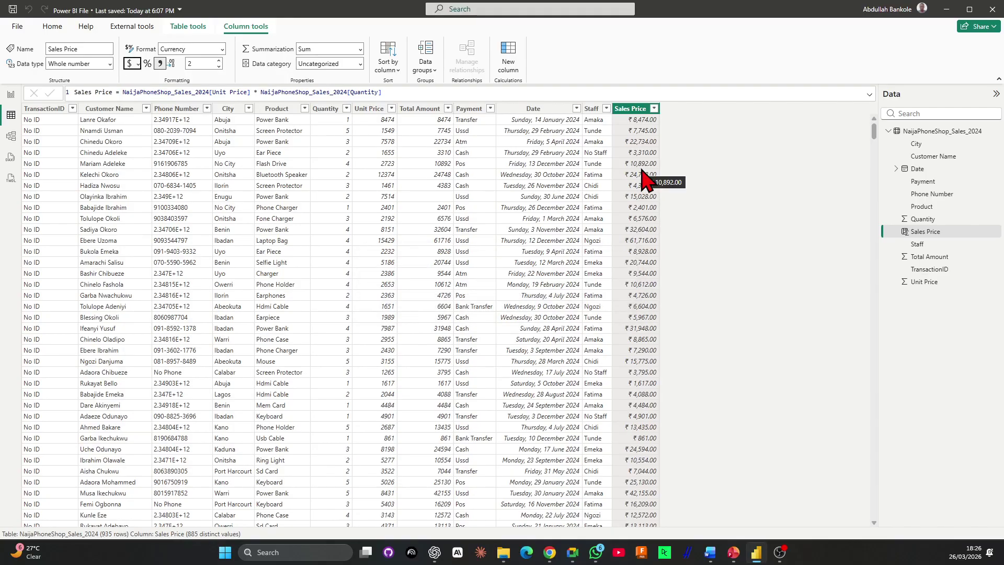
Set the Sales Price column's currency symbol back to ₦ Yoruba (Nigeria)
{"action": "left_click", "coordinate": [137, 64]}
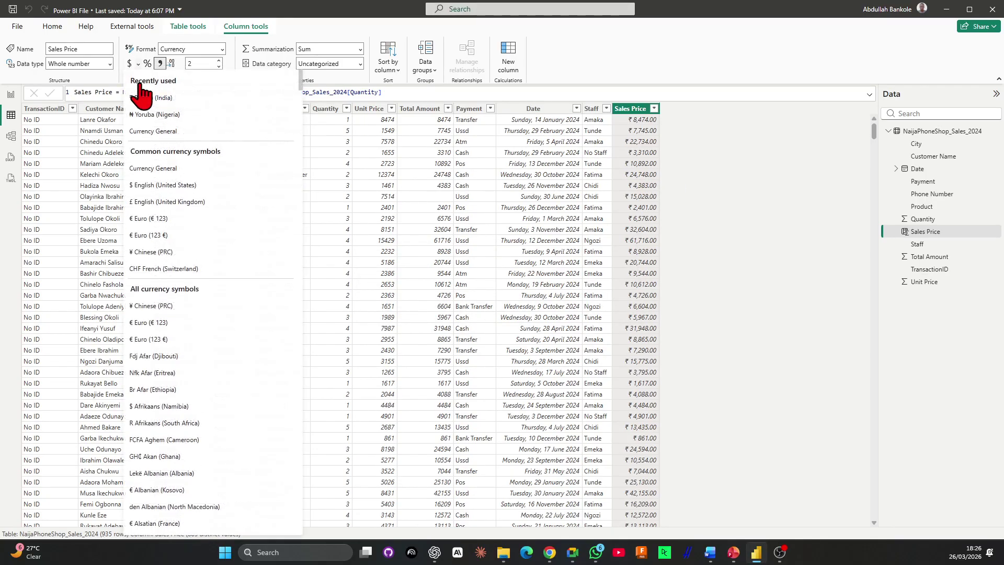
{"action": "left_click", "coordinate": [161, 119]}
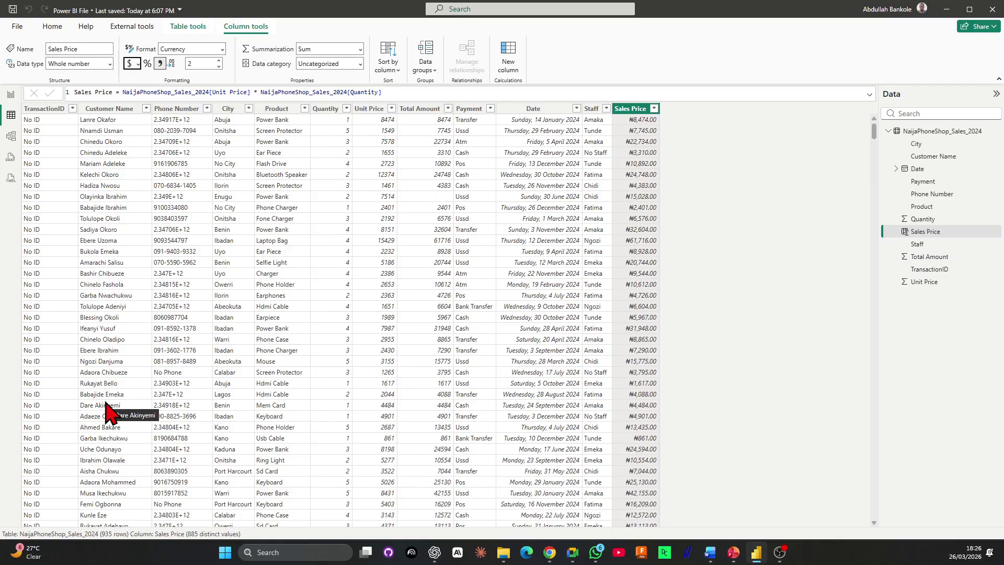
{"action": "key", "text": "alt+Tab"}
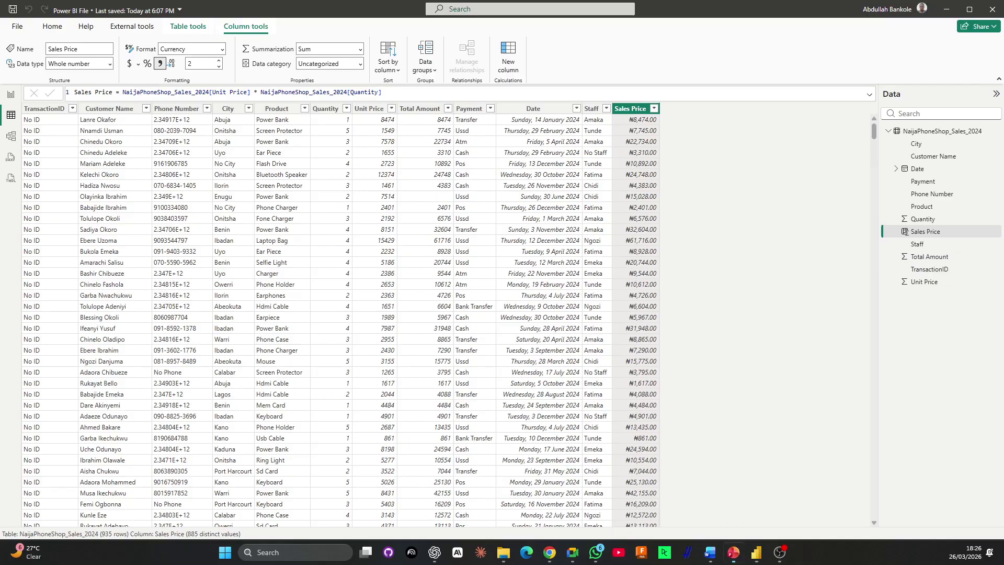
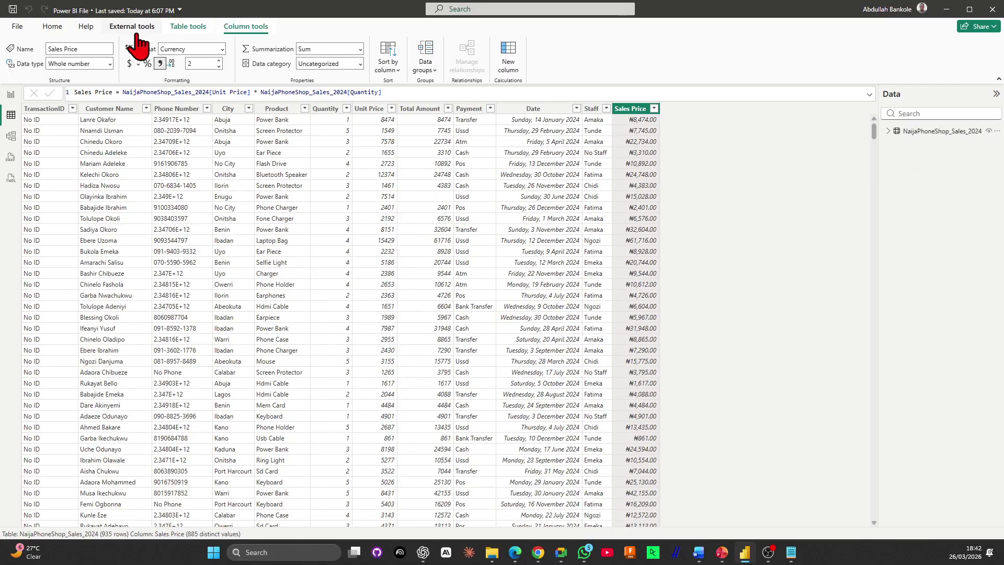
Create a new blank calculated table named Measures Table, leaving its expression empty after the equals sign
{"action": "left_click", "coordinate": [184, 31]}
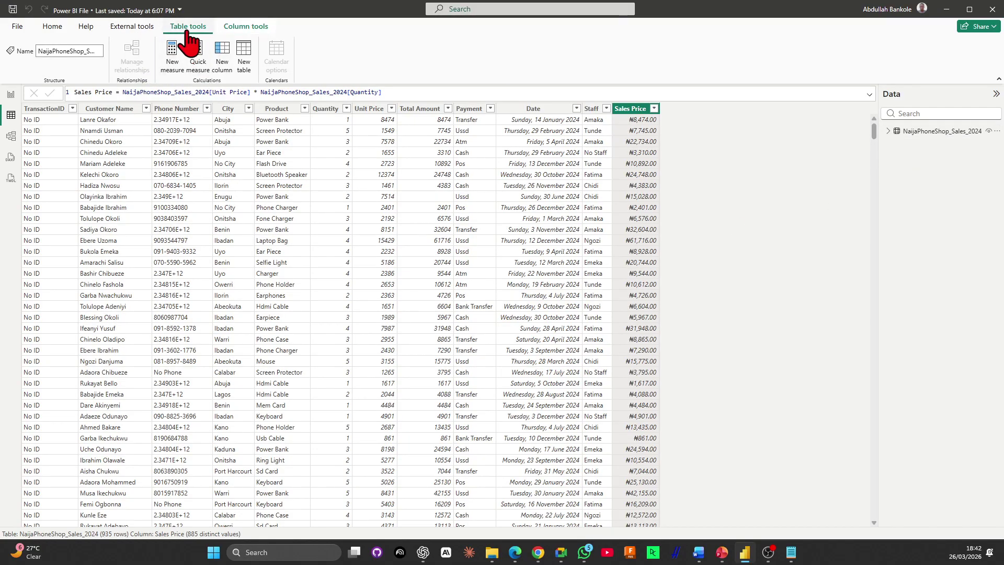
{"action": "left_click", "coordinate": [245, 55]}
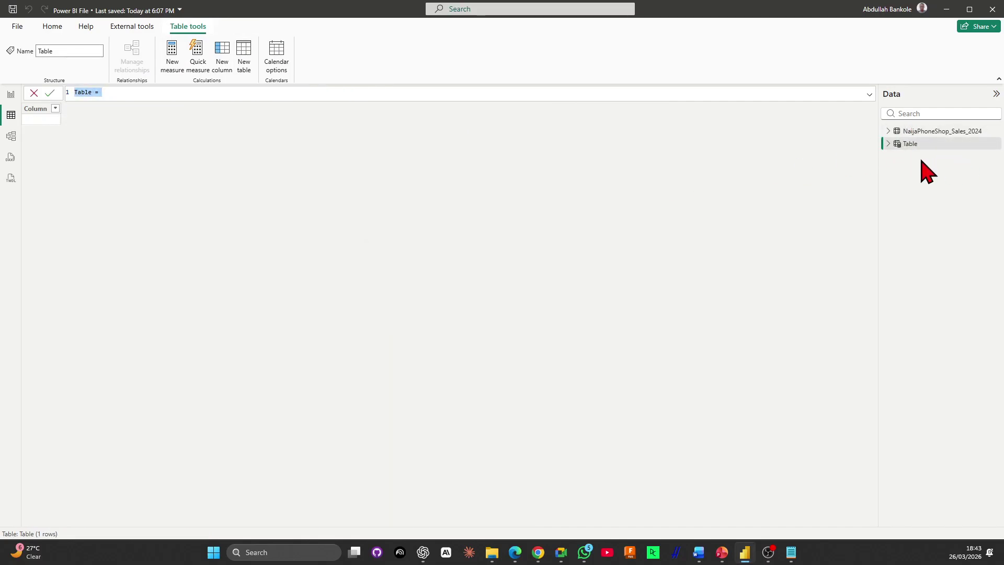
{"action": "left_click", "coordinate": [909, 150]}
{"action": "key", "text": "BackSpace"}
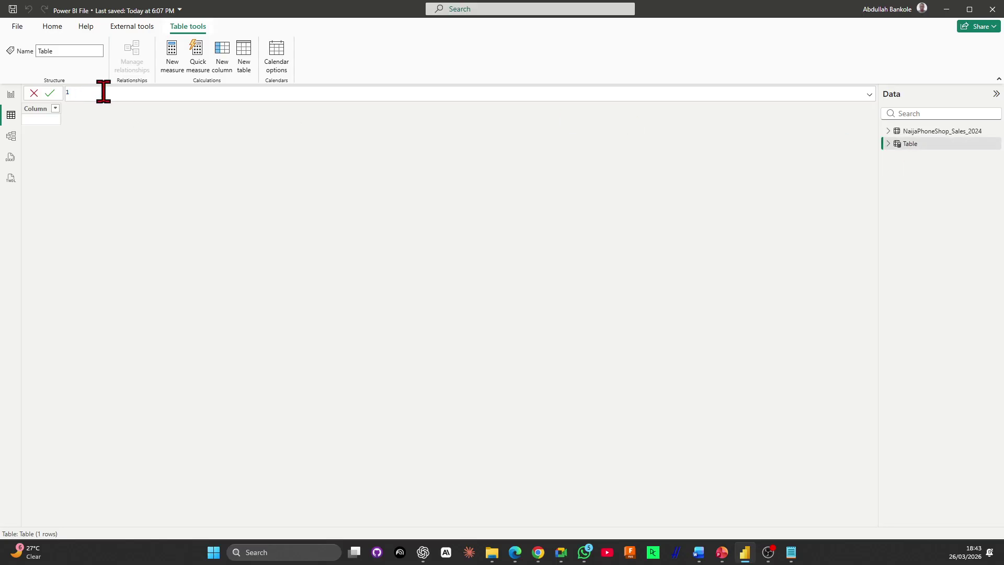
{"action": "type", "text": "Measures Table ="}
{"action": "key", "text": "Return"}
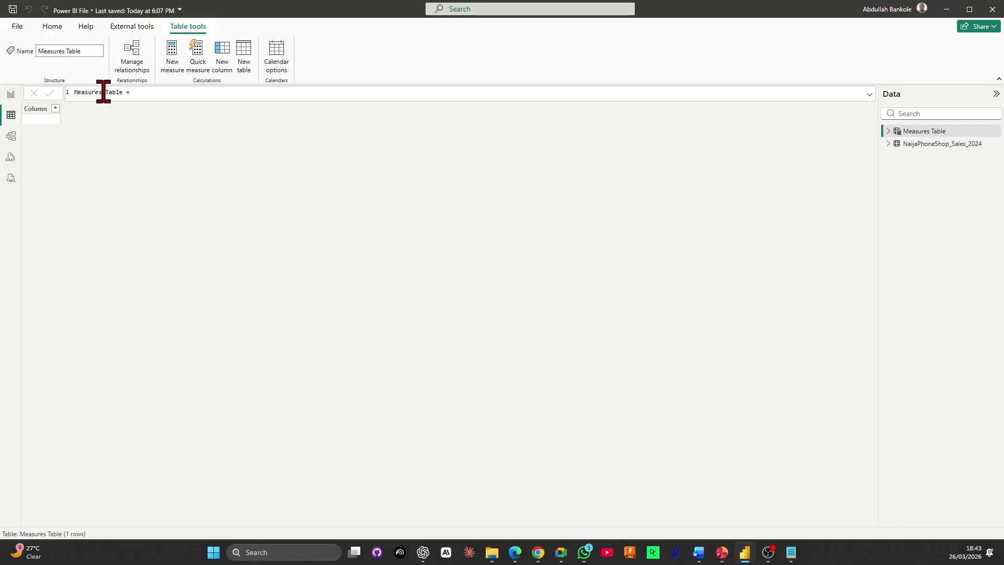
Expand the NaijaPhoneShop_Sales_2024 table and review its fields and data alongside Measures Table
{"action": "left_click", "coordinate": [888, 143]}
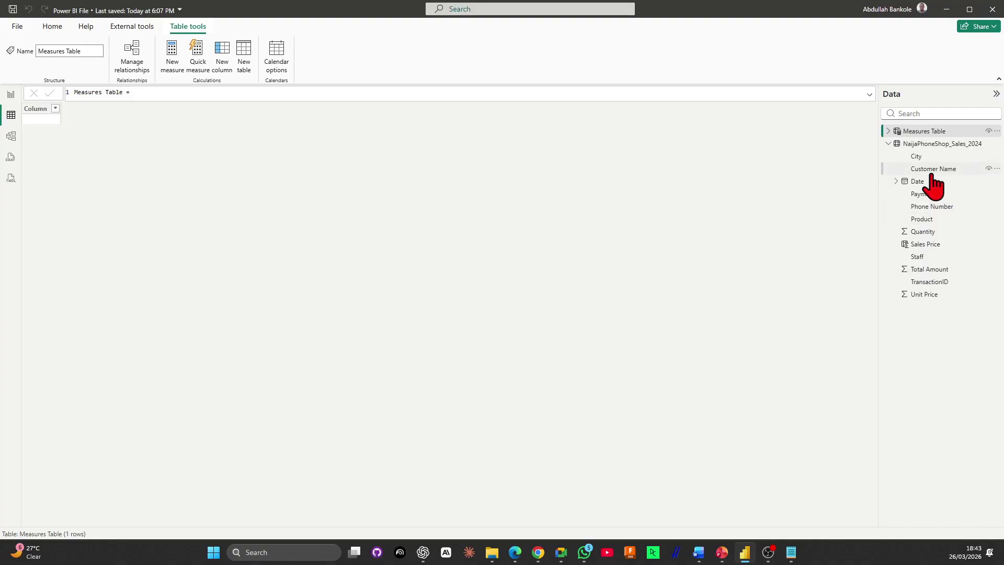
{"action": "left_click", "coordinate": [935, 132]}
{"action": "left_click", "coordinate": [945, 144]}
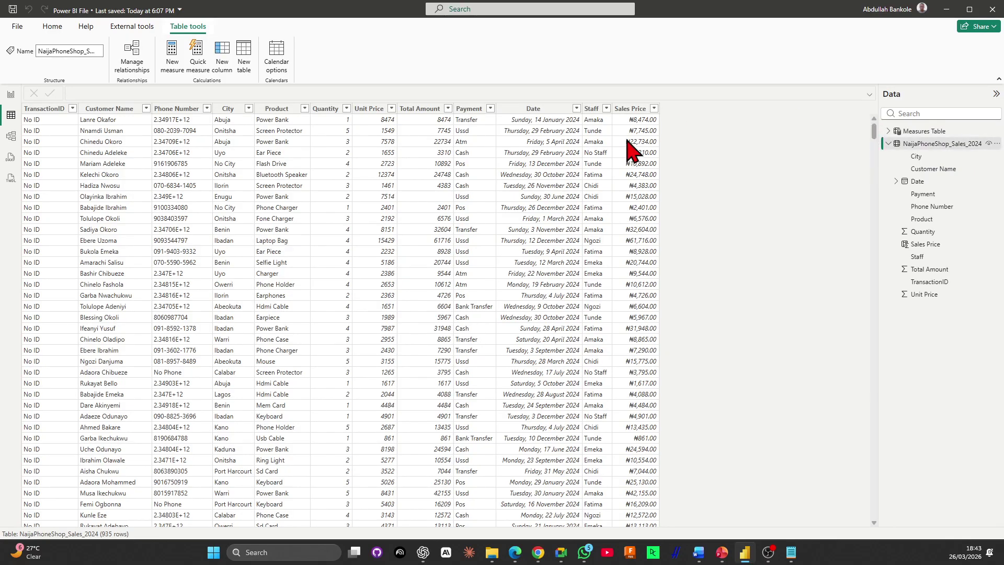
Create a measure in Measures Table with the formula Total Revenue = SUM(NaijaPhoneShop_Sales_2024[Sales Price])
{"action": "left_click", "coordinate": [921, 135]}
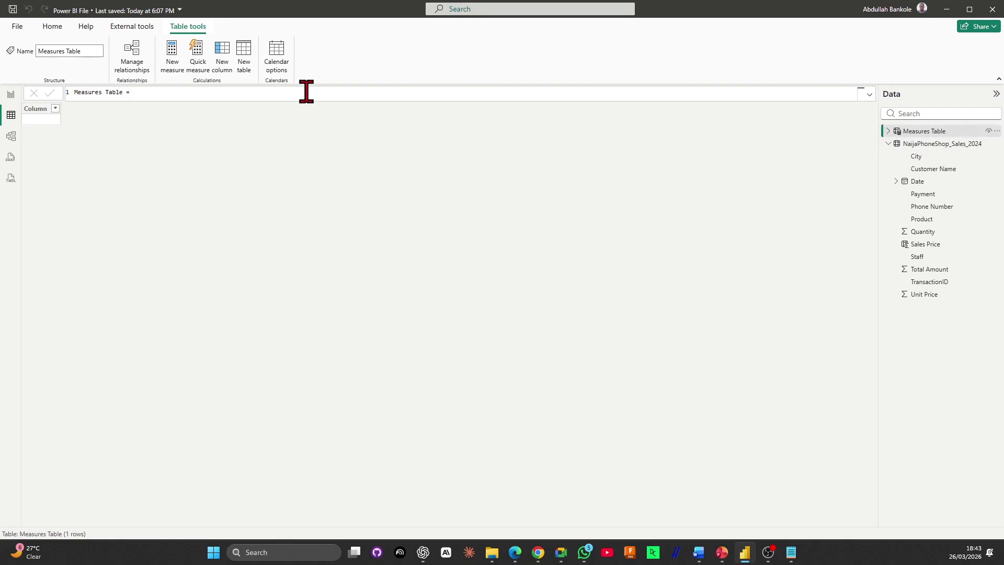
{"action": "left_click", "coordinate": [181, 62]}
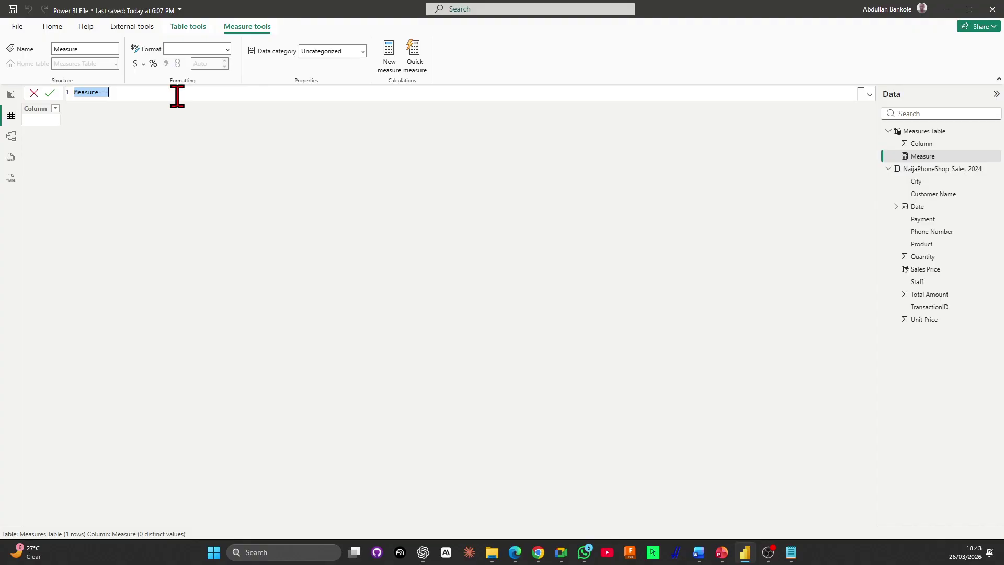
{"action": "type", "text": "Total Sla"}
{"action": "key", "text": "BackSpace"}
{"action": "key", "text": "BackSpace"}
{"action": "type", "text": "ales"}
{"action": "key", "text": "BackSpace"}
{"action": "key", "text": "BackSpace"}
{"action": "key", "text": "BackSpace"}
{"action": "key", "text": "BackSpace"}
{"action": "key", "text": "BackSpace"}
{"action": "type", "text": "Revenue ="}
{"action": "key", "text": "BackSpace"}
{"action": "key", "text": "BackSpace"}
{"action": "type", "text": "= SUM("}
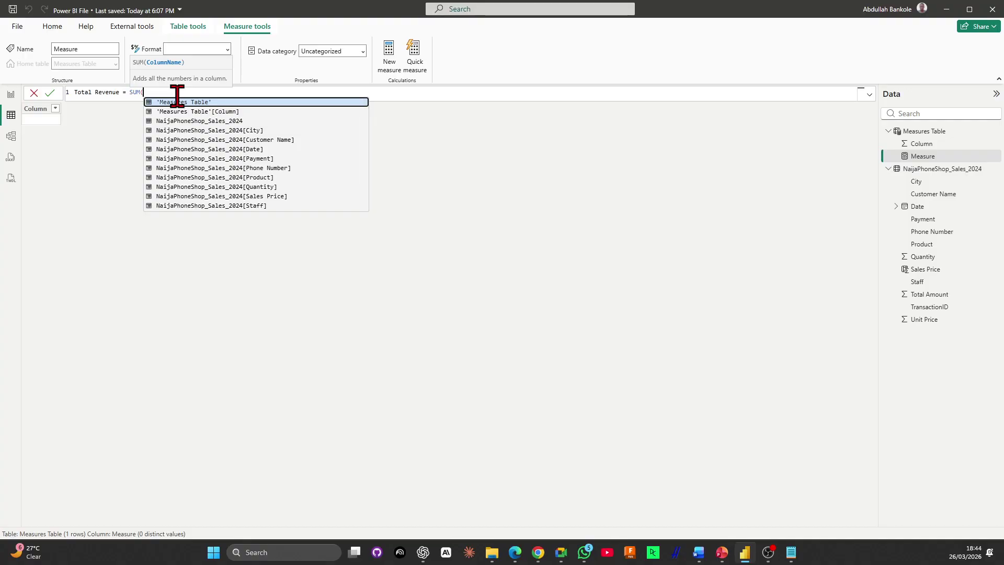
{"action": "type", "text": "Sales"}
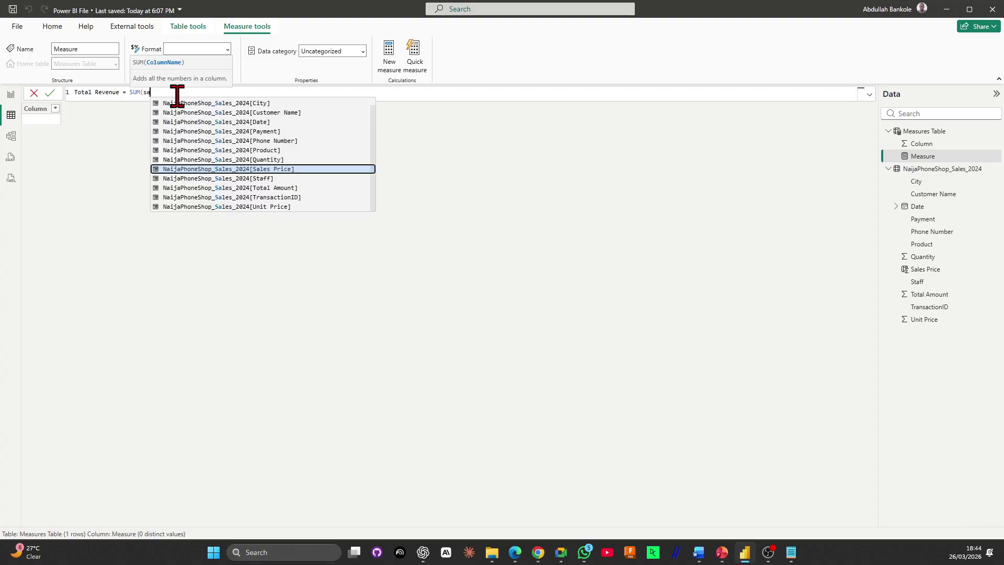
{"action": "key", "text": "Tab"}
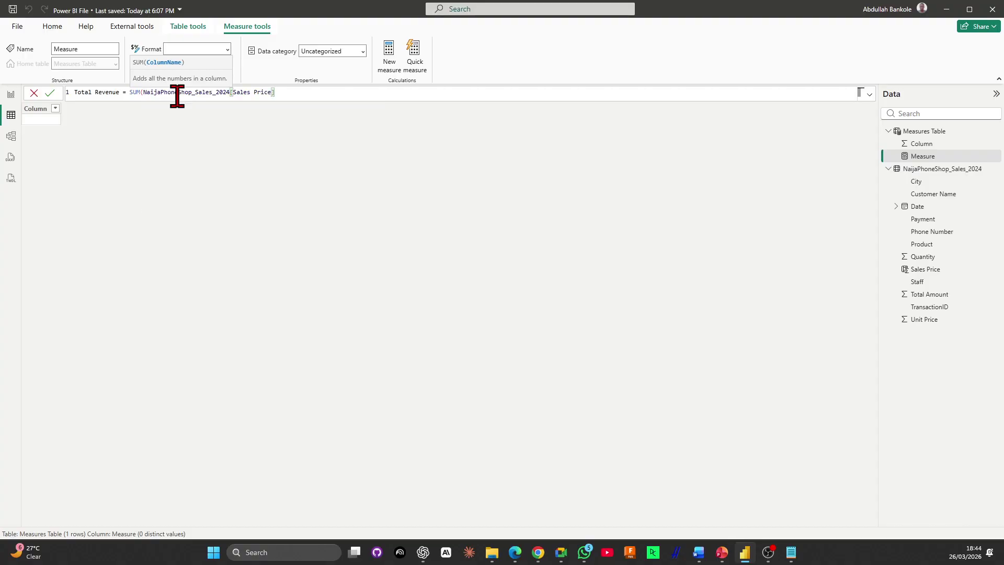
{"action": "type", "text": ")"}
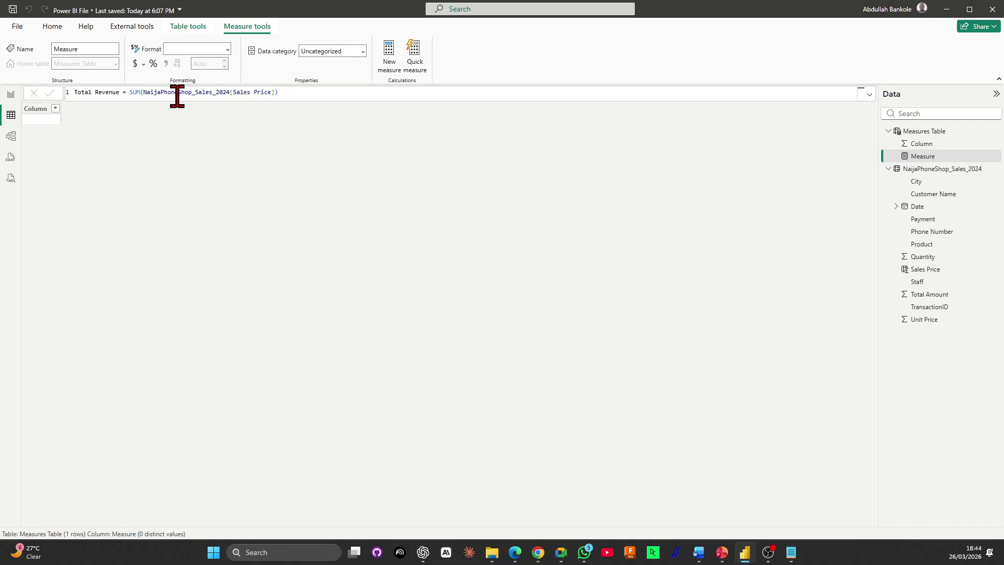
{"action": "key", "text": "Return"}
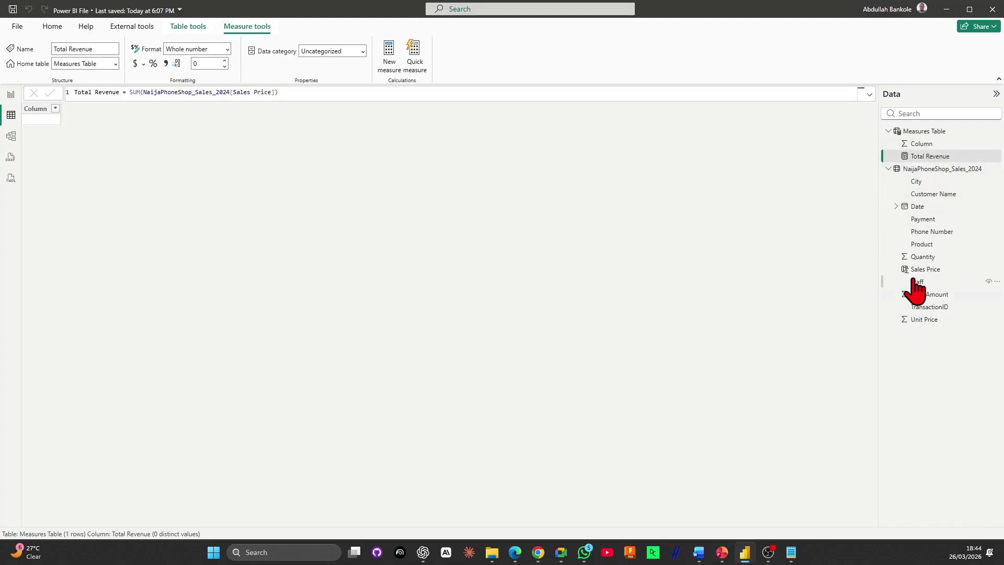
{"action": "left_click", "coordinate": [908, 132]}
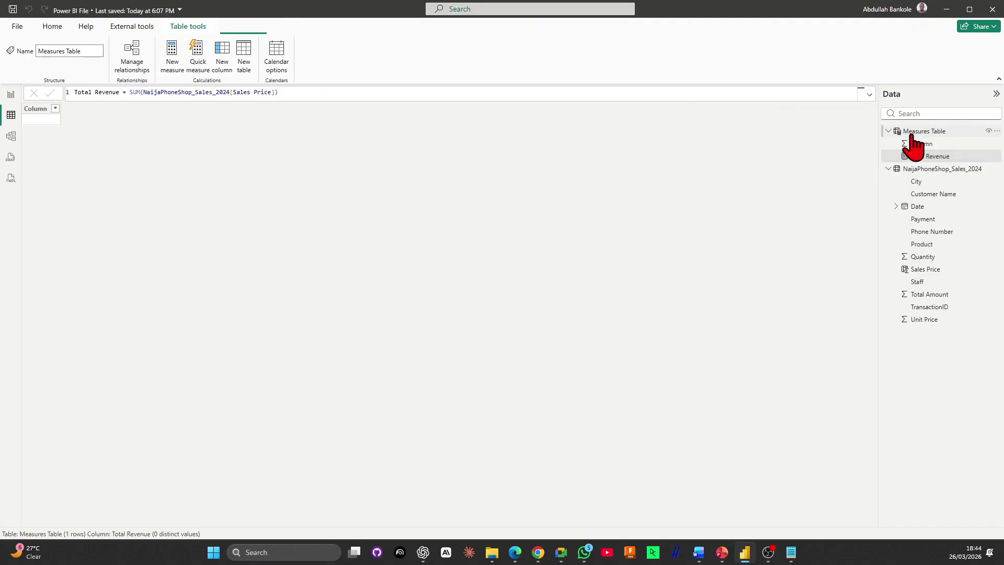
Create a measure in Measures Table: Lagos Sales = CALCULATE(SUM(NaijaPhoneShop_Sales_2024[Sales Price]), NaijaPhoneShop_Sales_2024[City] = "Lagos")
{"action": "left_click", "coordinate": [174, 55]}
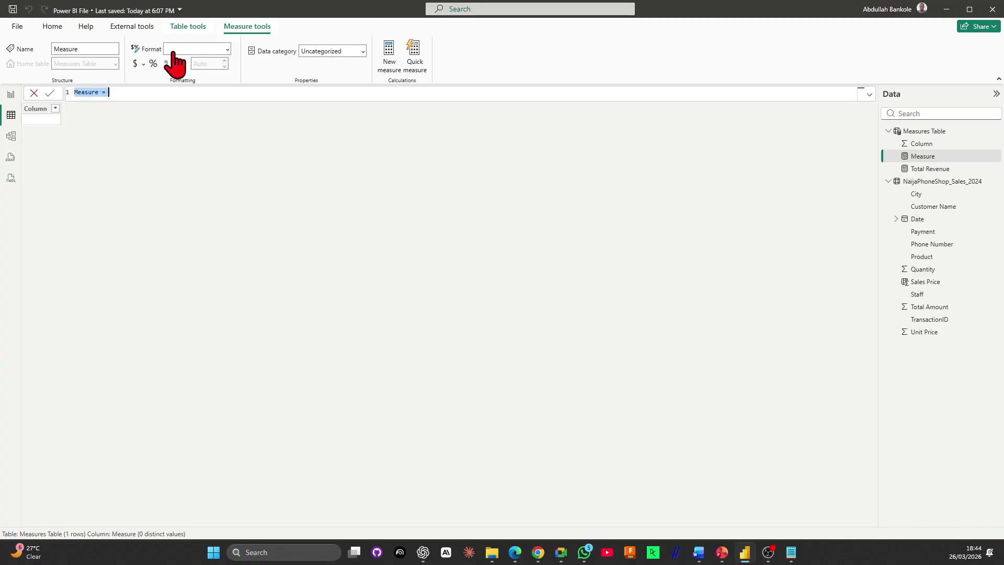
{"action": "type", "text": "Lagos"}
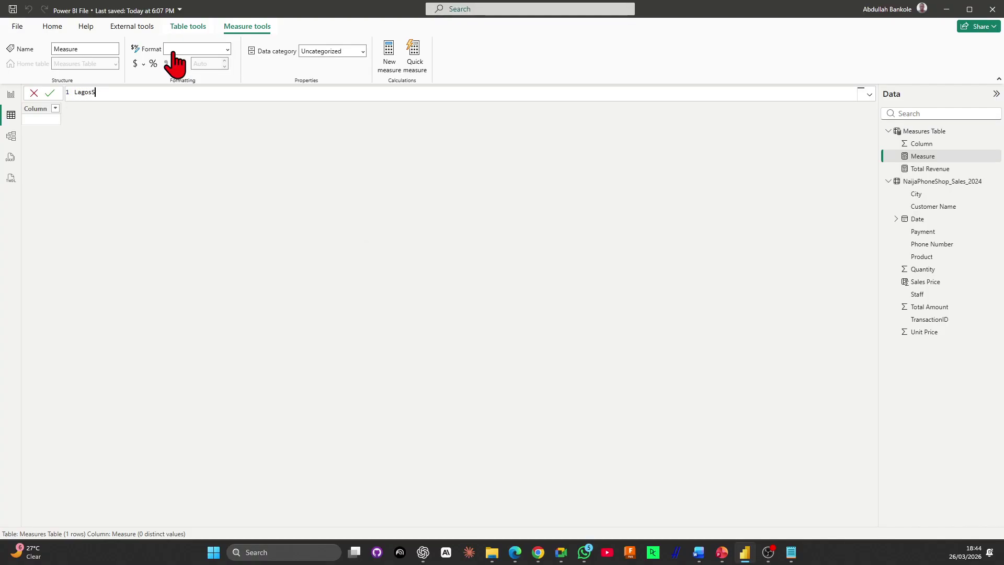
{"action": "type", "text": " Sales = CALCULATE("}
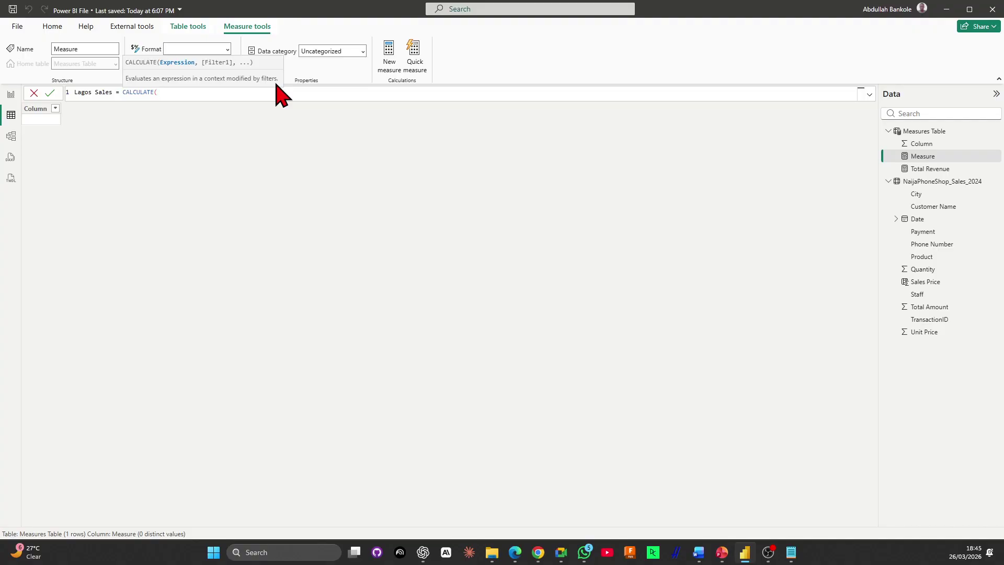
{"action": "type", "text": "sum"}
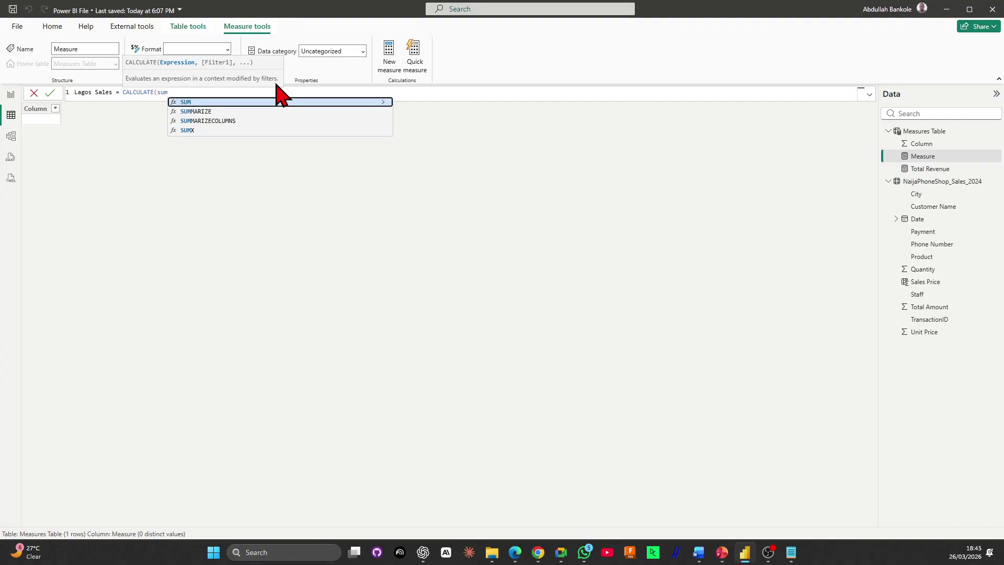
{"action": "key", "text": "Tab"}
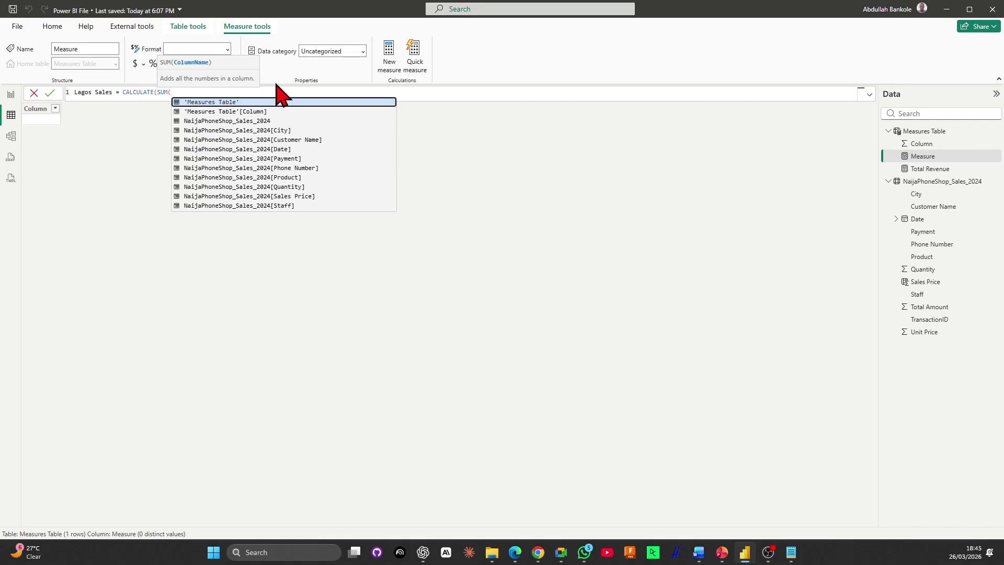
{"action": "type", "text": "sa"}
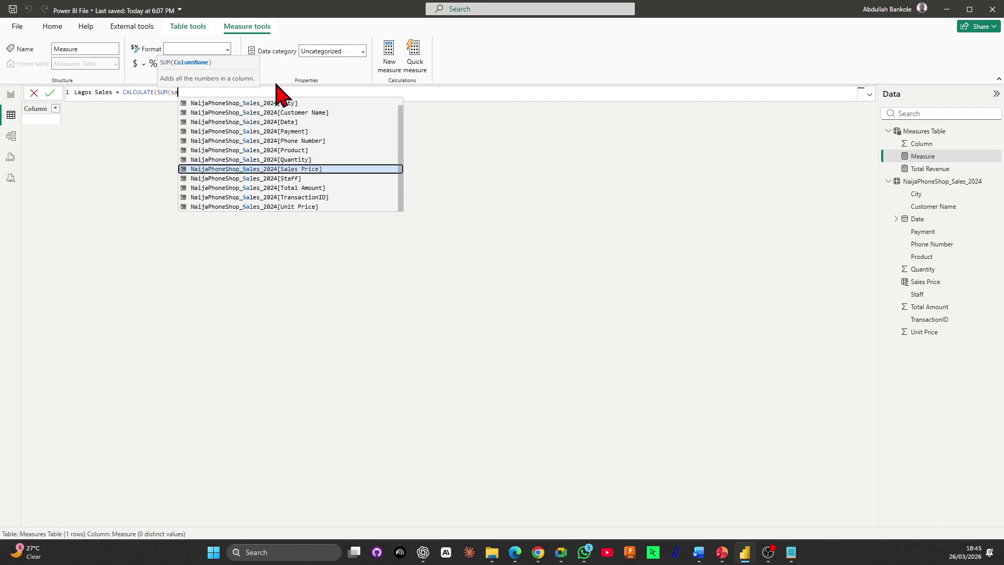
{"action": "key", "text": "Tab"}
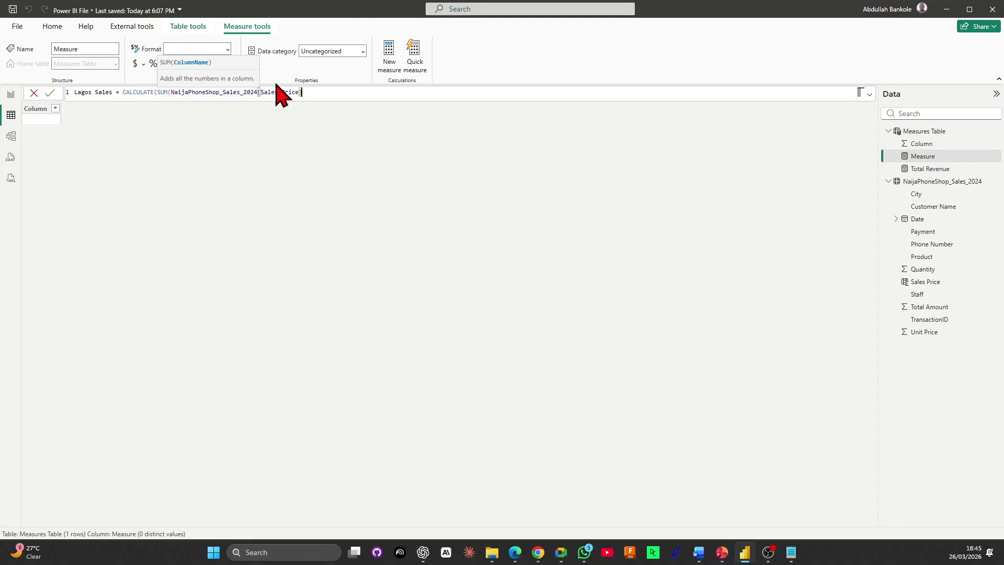
{"action": "type", "text": ")"}
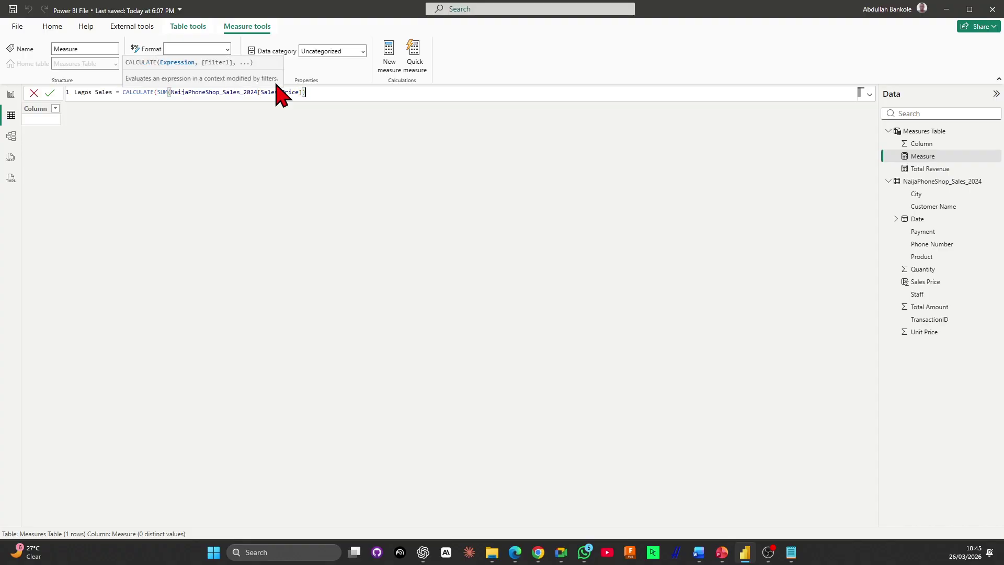
{"action": "type", "text": ","}
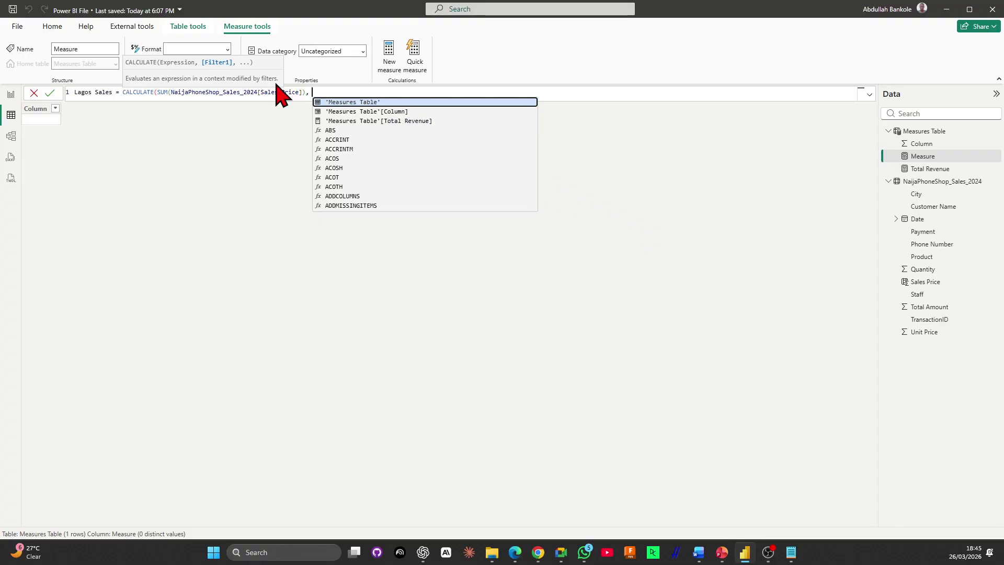
{"action": "type", "text": " cit"}
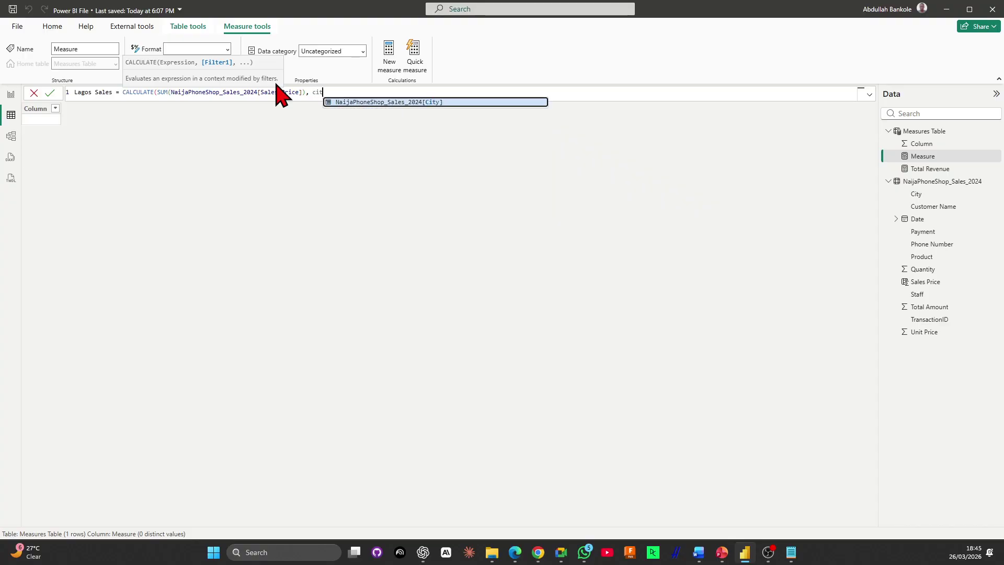
{"action": "key", "text": "Tab"}
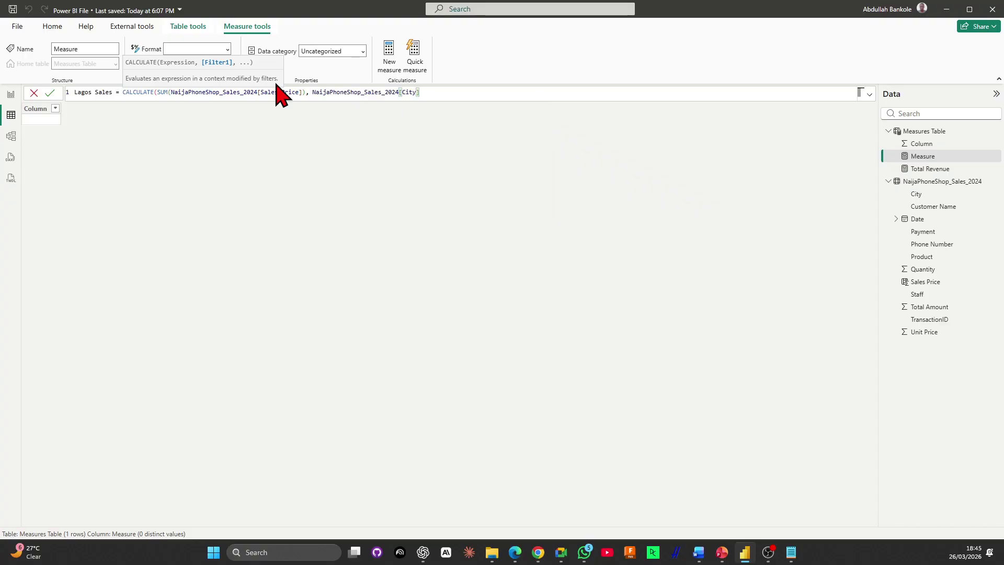
{"action": "type", "text": "= \"Lagos\")"}
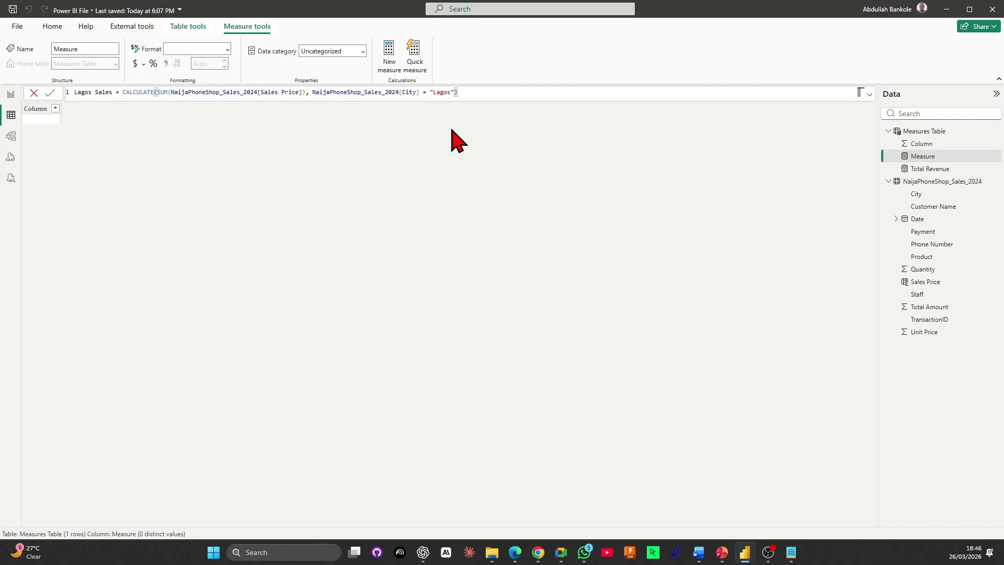
{"action": "key", "text": "Return"}
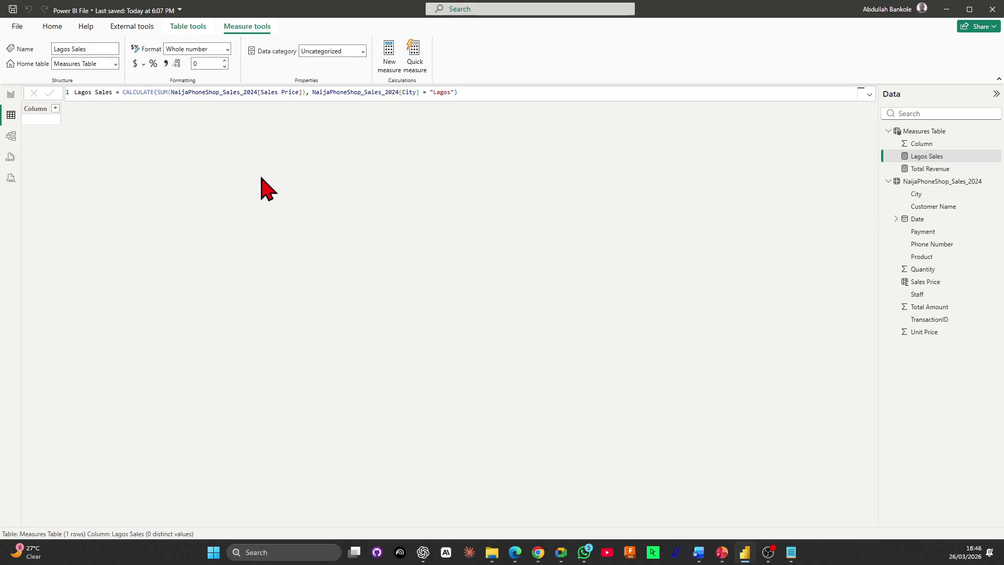
Add a new report page with separate cards for Total Revenue and Lagos Sales, placing them side by side
{"action": "left_click", "coordinate": [10, 94]}
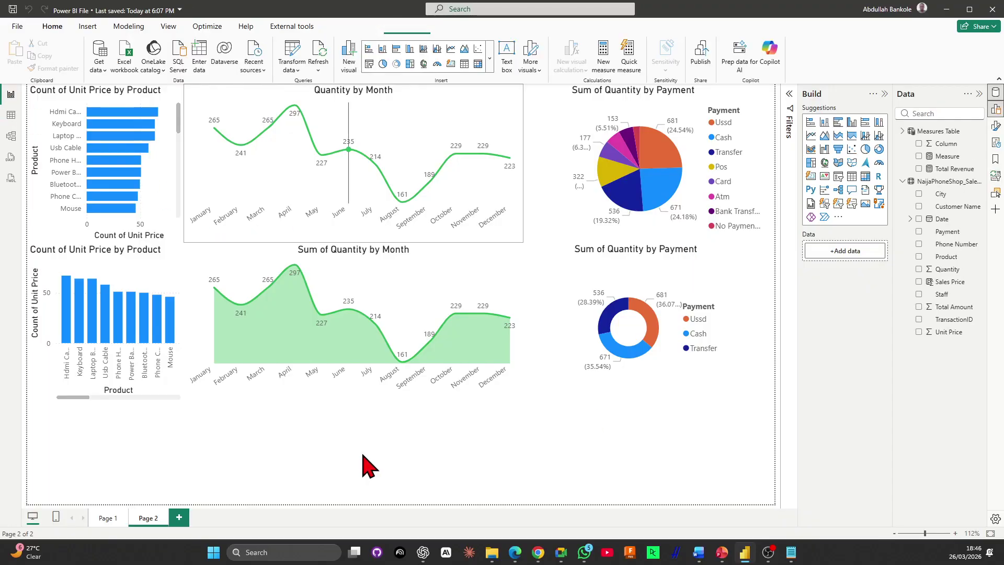
{"action": "left_click", "coordinate": [179, 518]}
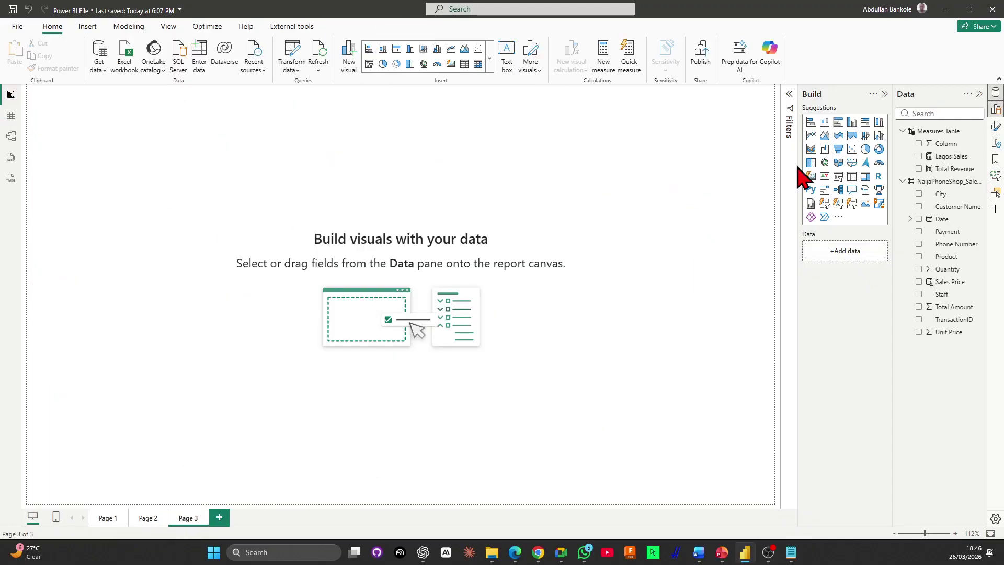
{"action": "left_click", "coordinate": [919, 169]}
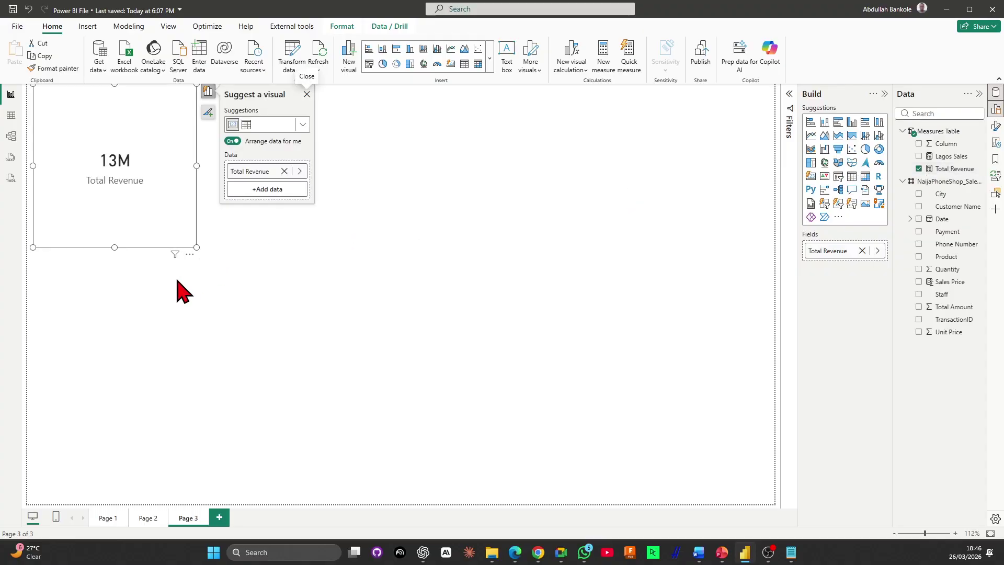
{"action": "left_click", "coordinate": [326, 260]}
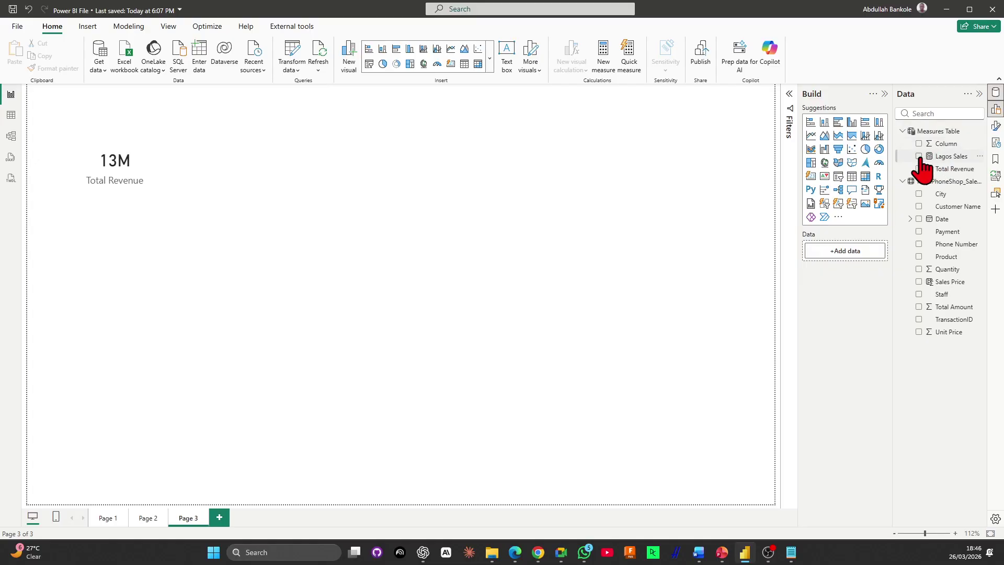
{"action": "left_click", "coordinate": [918, 157]}
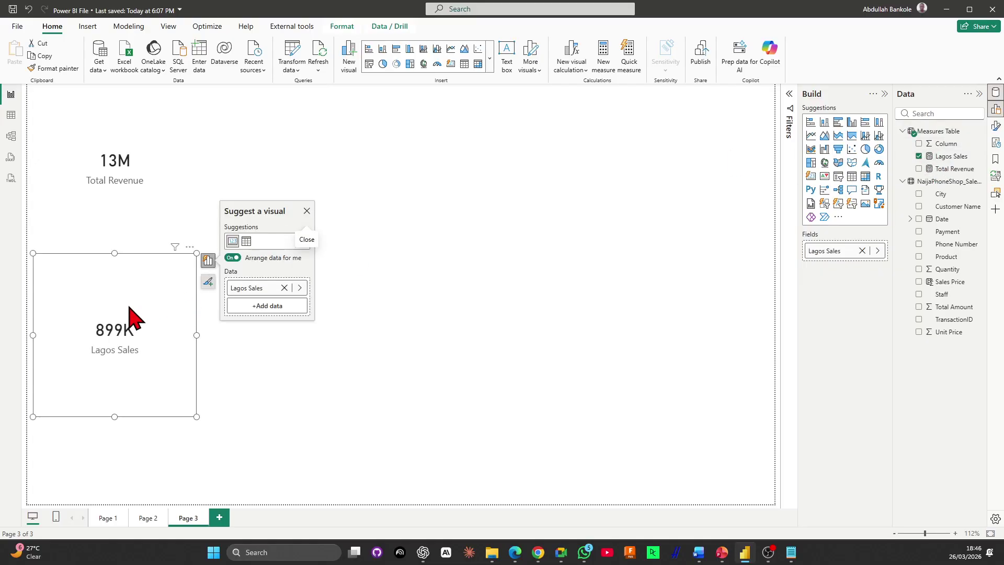
{"action": "left_click_drag", "start_coordinate": [127, 307], "coordinate": [347, 143]}
{"action": "left_click", "coordinate": [534, 180]}
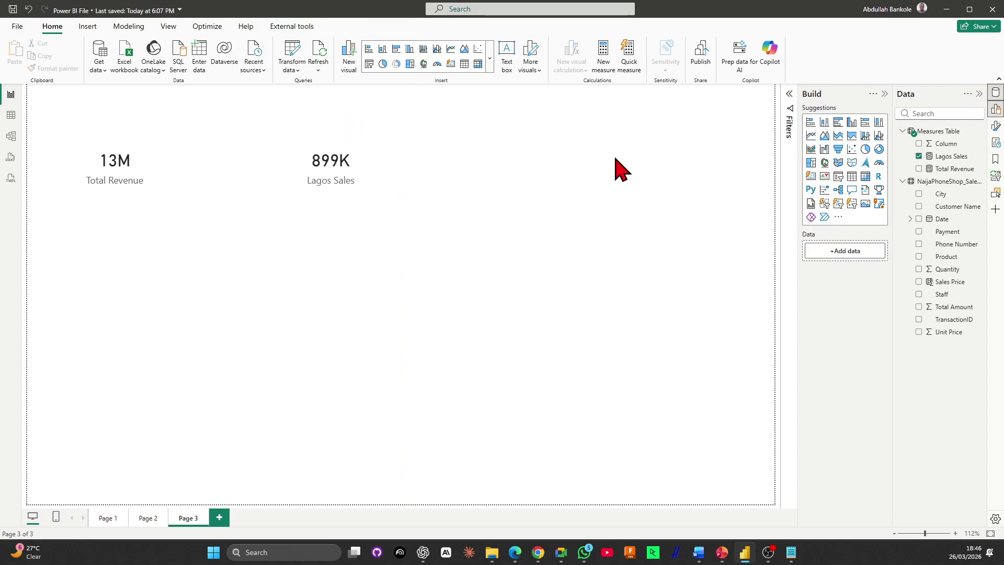
Create a bar chart of Total Revenue by City below the cards and enlarge it in both directions
{"action": "left_click", "coordinate": [919, 168]}
{"action": "left_click", "coordinate": [919, 194]}
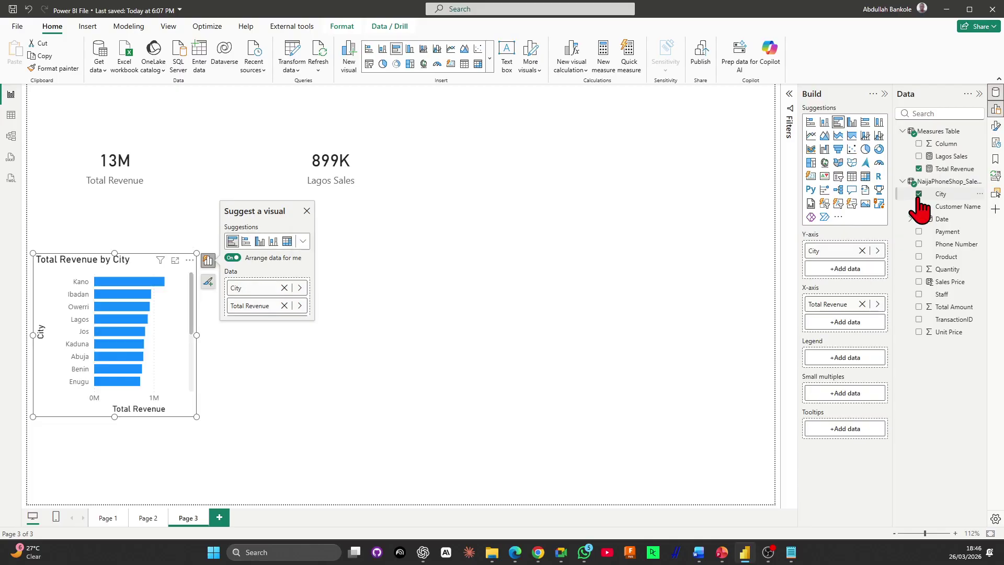
{"action": "left_click_drag", "start_coordinate": [197, 335], "coordinate": [253, 354]}
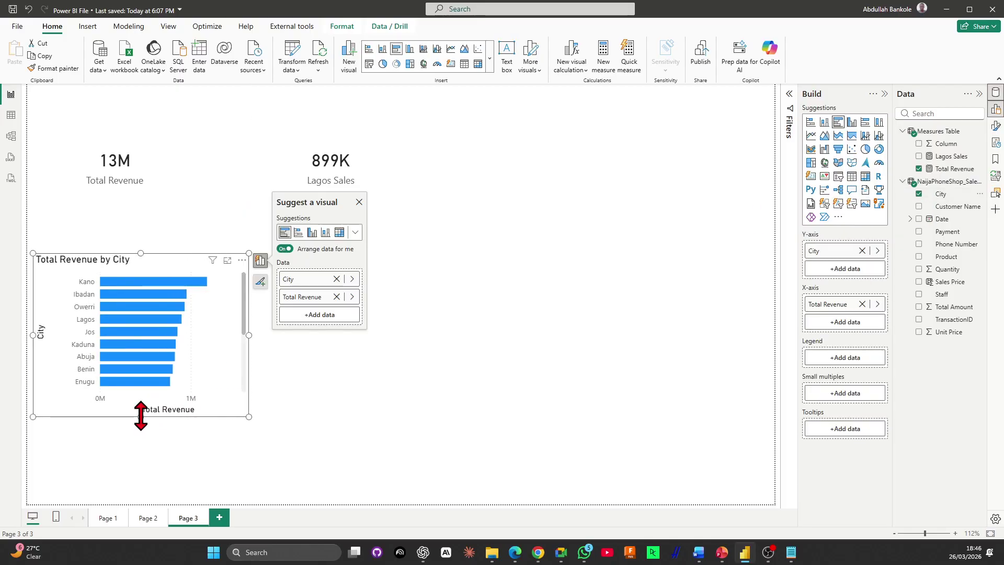
{"action": "left_click_drag", "start_coordinate": [141, 415], "coordinate": [141, 441]}
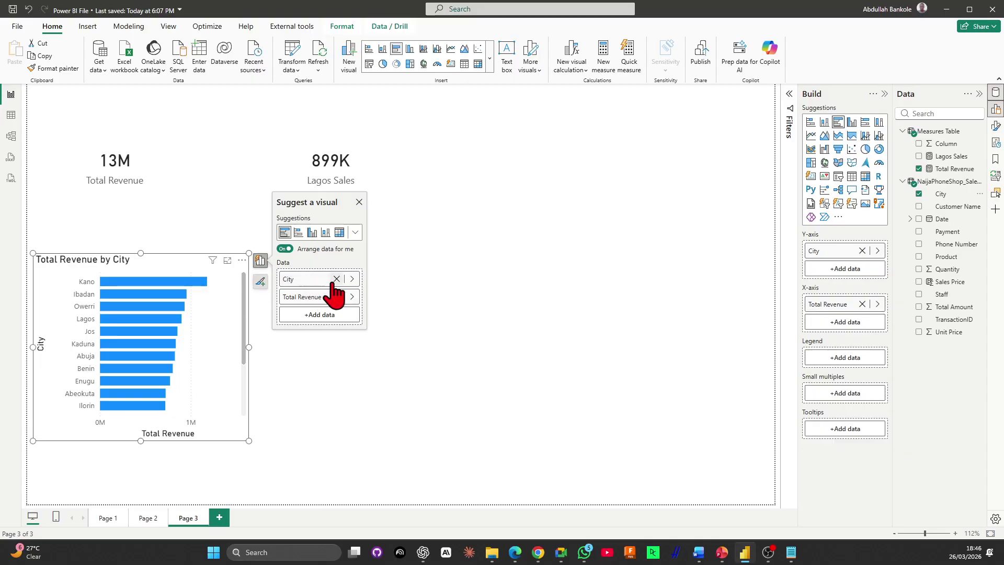
Turn on data labels for the Total Revenue by City bar chart
{"action": "left_click", "coordinate": [355, 232]}
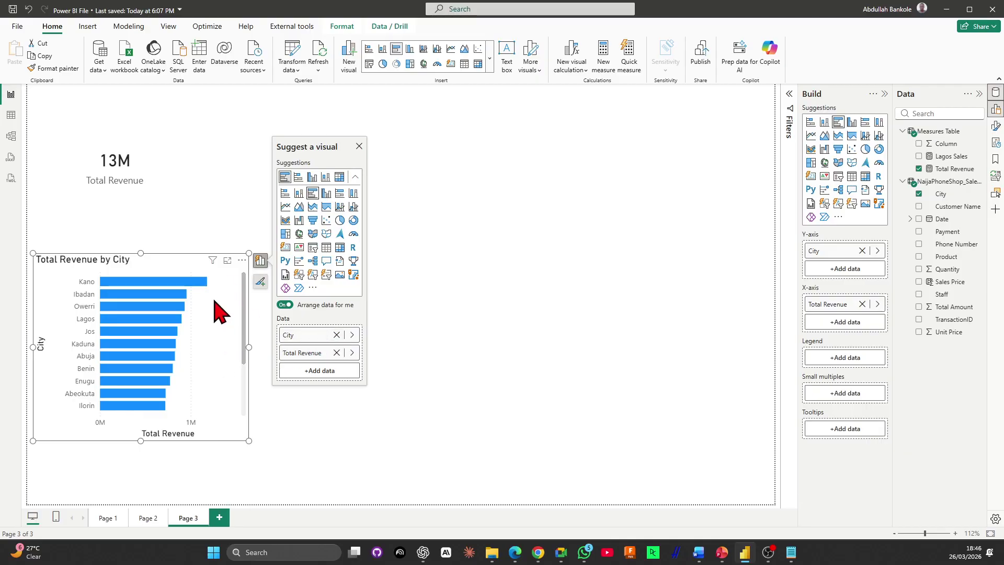
{"action": "left_click", "coordinate": [996, 109]}
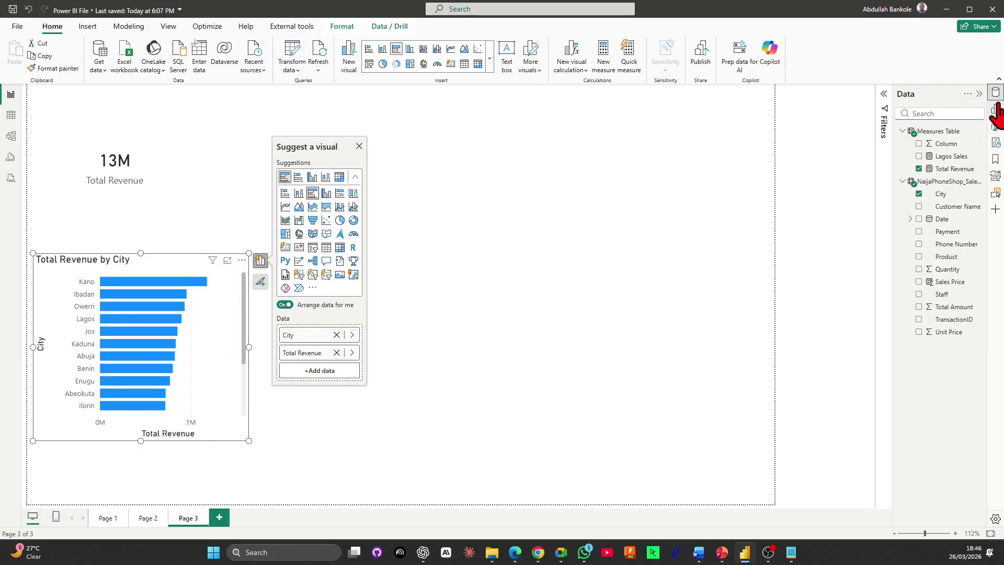
{"action": "left_click", "coordinate": [995, 95]}
{"action": "left_click", "coordinate": [996, 126]}
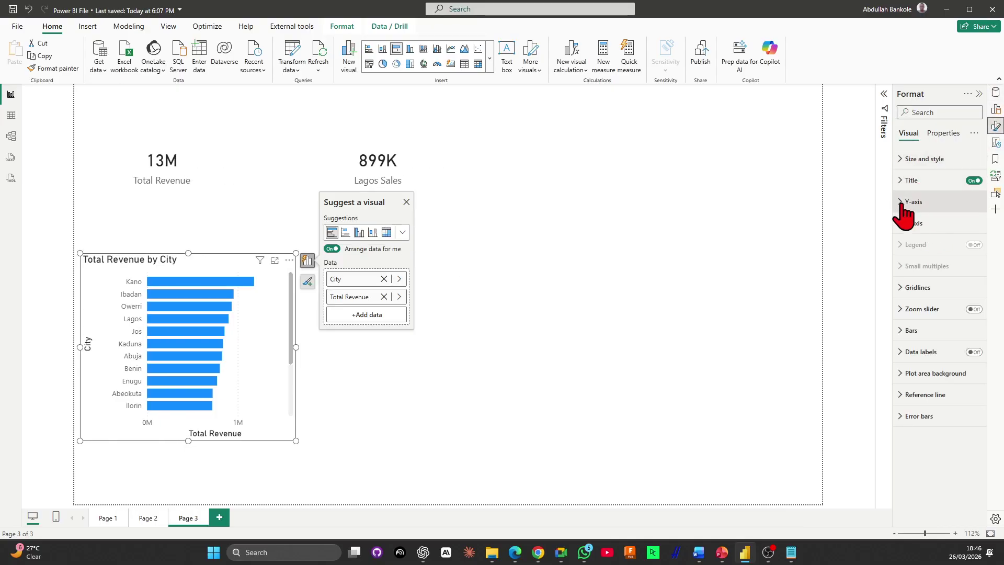
{"action": "left_click", "coordinate": [974, 352]}
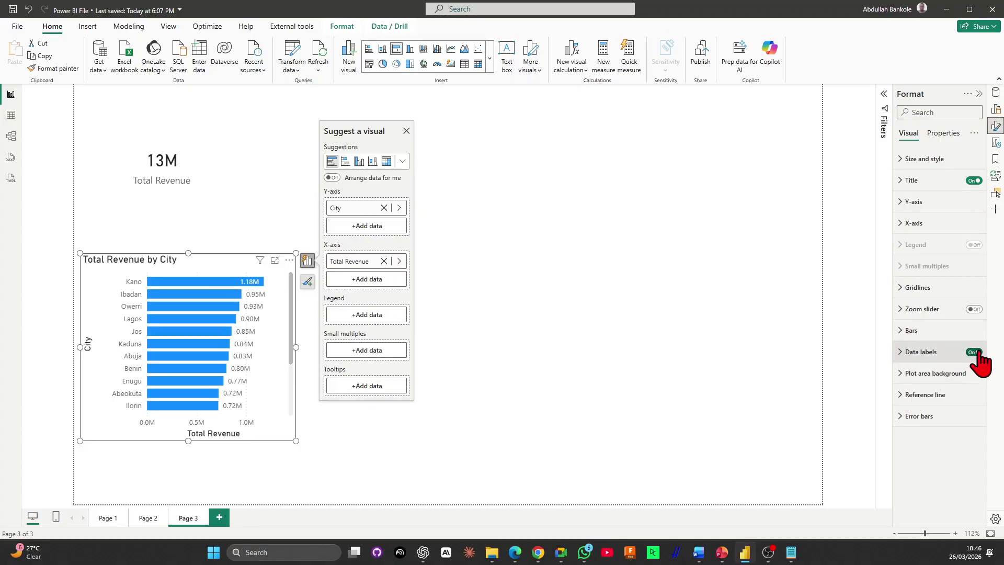
Hide the X-axis title and values on the Total Revenue by City chart
{"action": "left_click", "coordinate": [902, 220]}
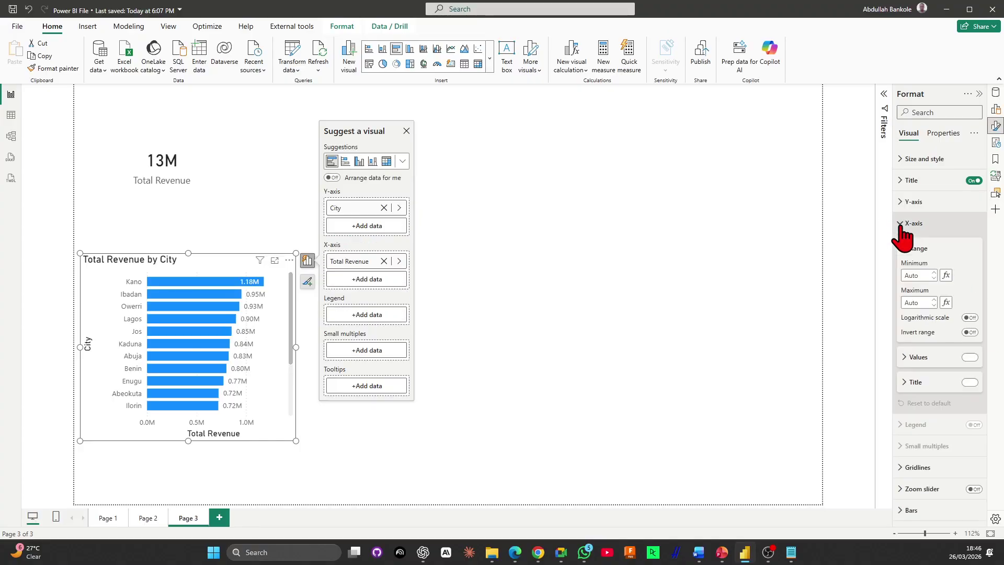
{"action": "left_click", "coordinate": [971, 382]}
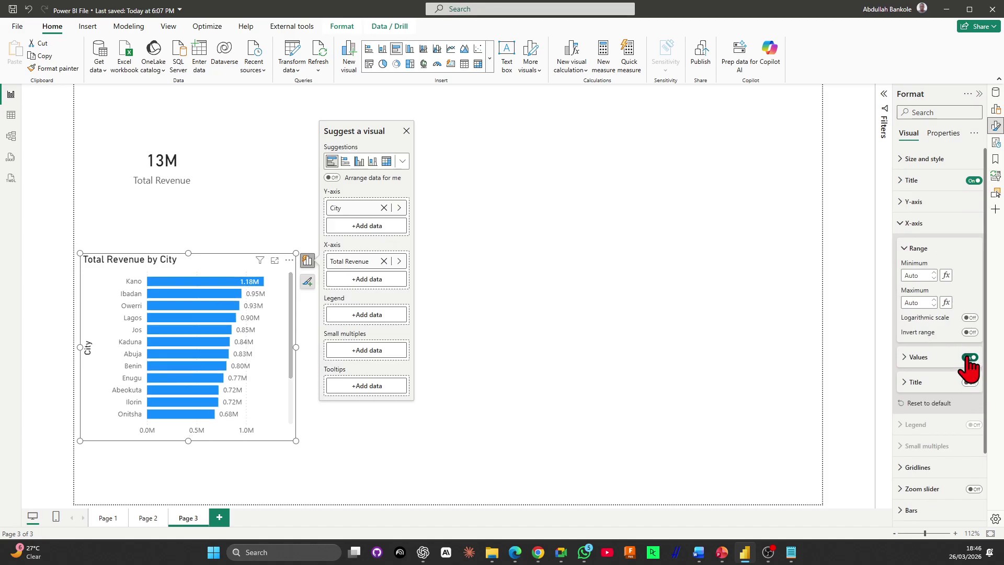
{"action": "left_click", "coordinate": [969, 358]}
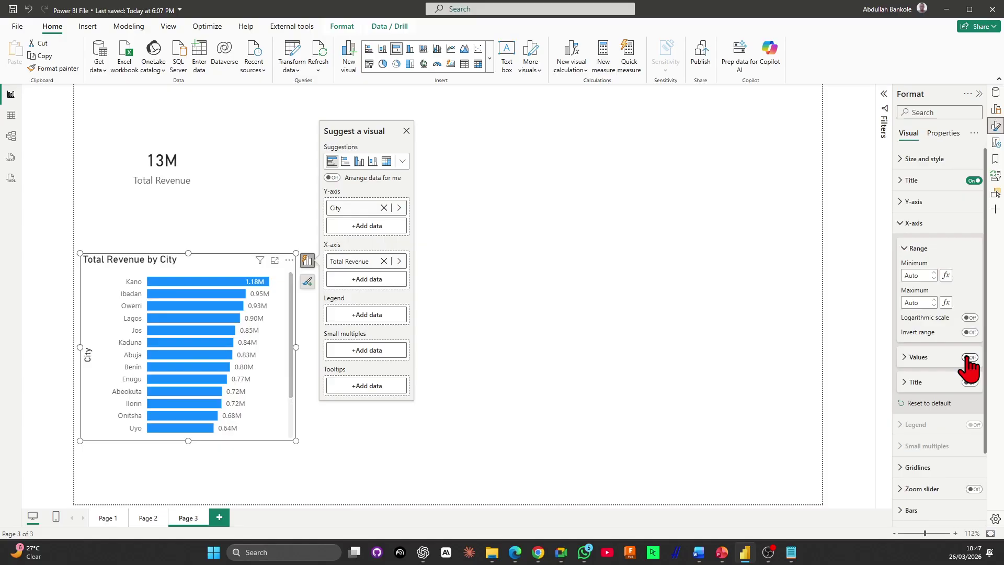
{"action": "left_click", "coordinate": [902, 224]}
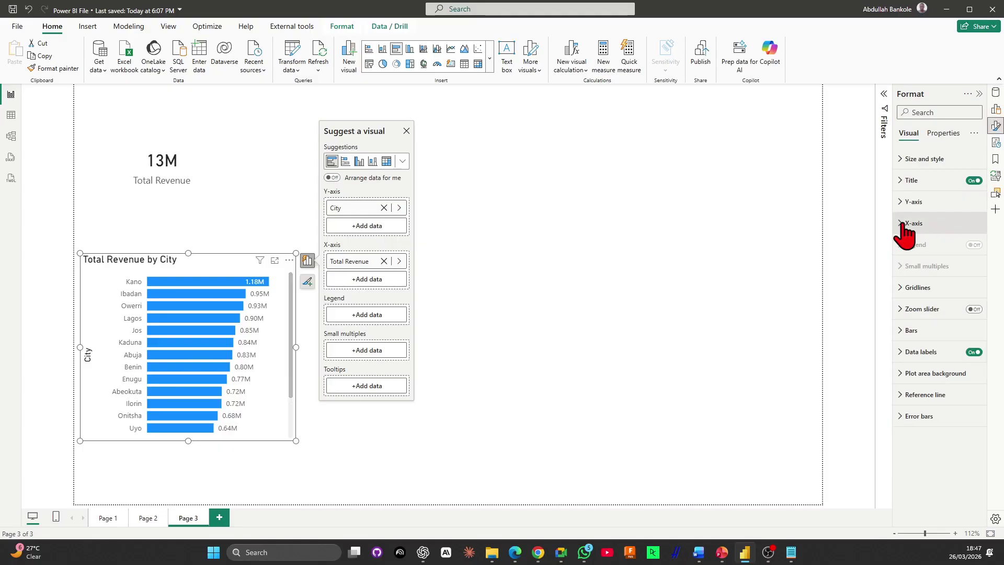
Widen the Total Revenue by City chart so it reaches underneath the Lagos Sales card
{"action": "left_click", "coordinate": [900, 181]}
{"action": "left_click", "coordinate": [900, 181]}
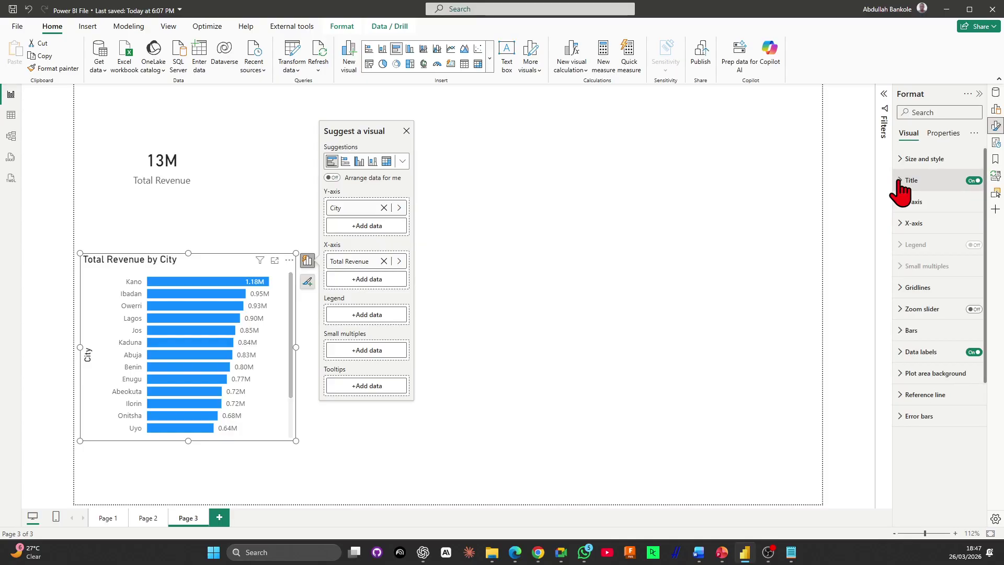
{"action": "left_click_drag", "start_coordinate": [296, 348], "coordinate": [411, 382]}
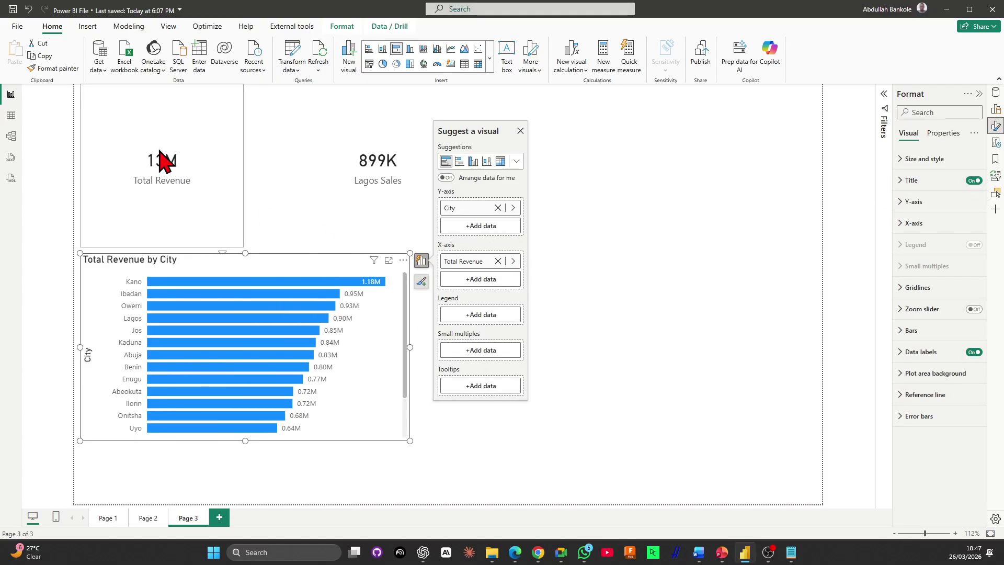
{"action": "left_click", "coordinate": [164, 161]}
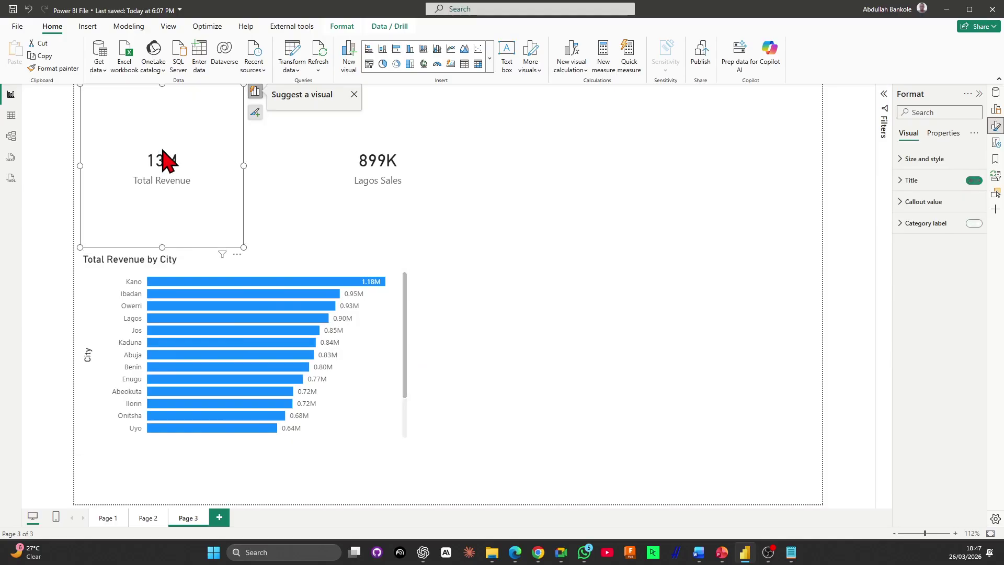
{"action": "left_click", "coordinate": [398, 184]}
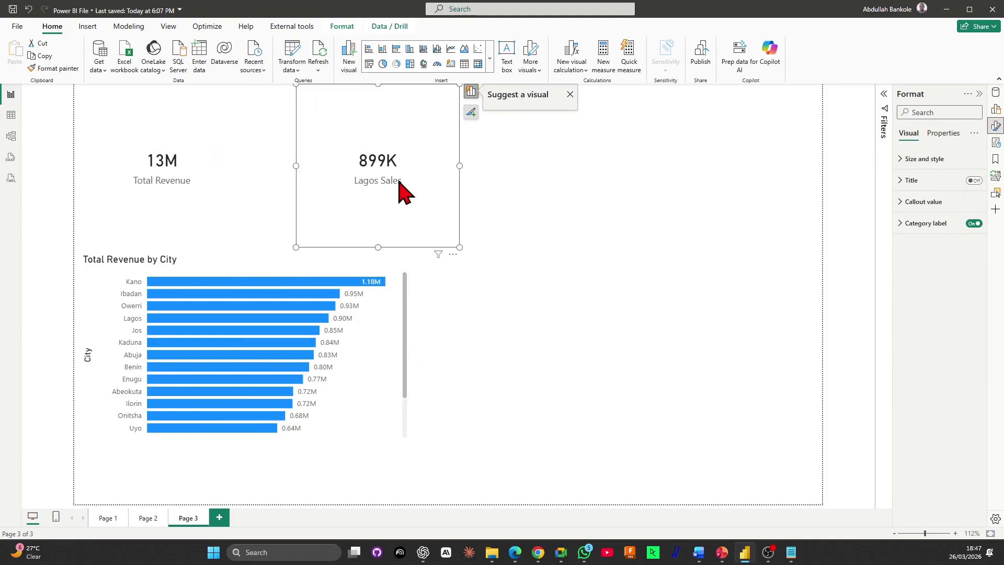
{"action": "left_click", "coordinate": [166, 126]}
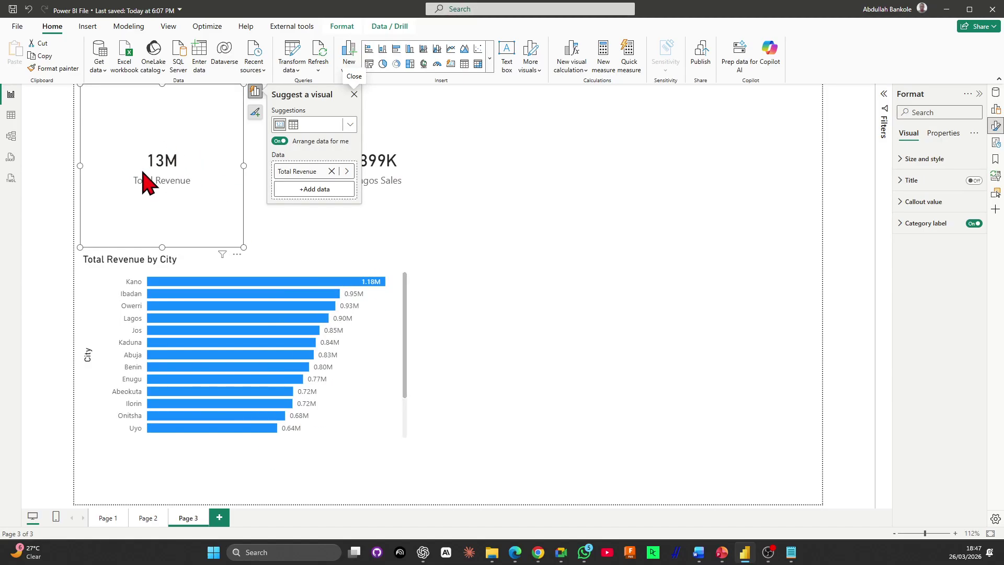
Cross-filter the cards by the Kano bar and the Lagos bar of the Total Revenue by City chart, then clear the selection
{"action": "left_click", "coordinate": [423, 132]}
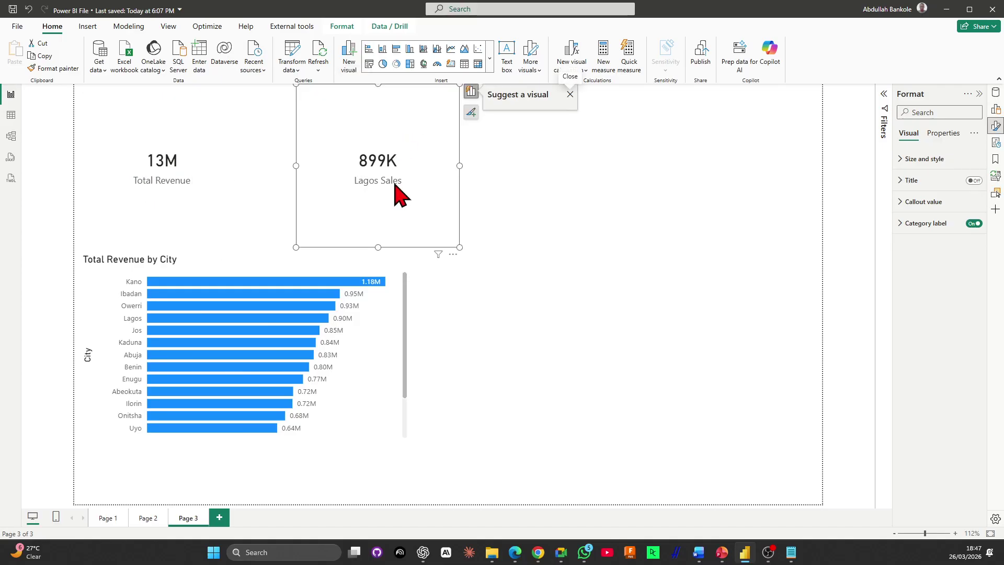
{"action": "left_click", "coordinate": [292, 285]}
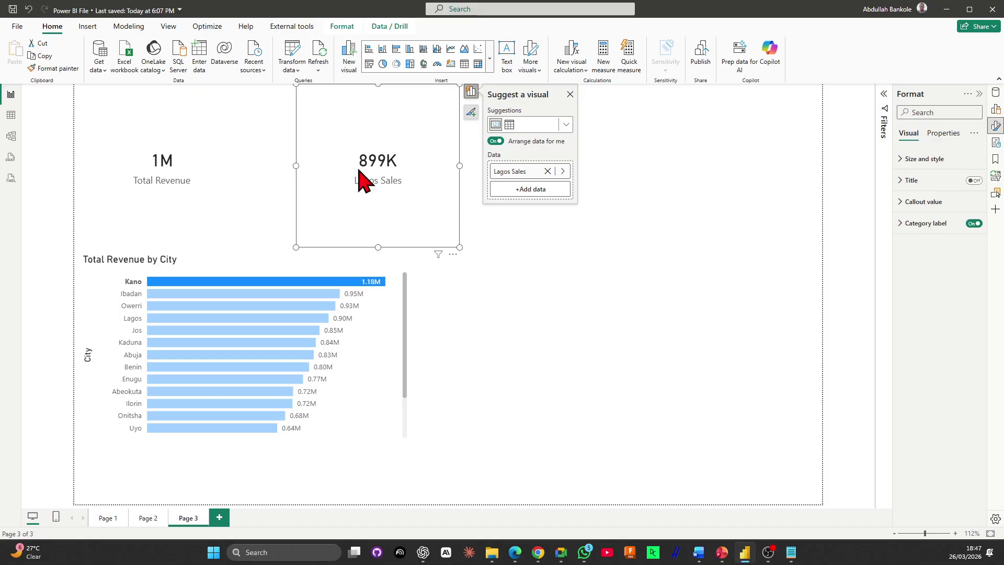
{"action": "left_click", "coordinate": [173, 319]}
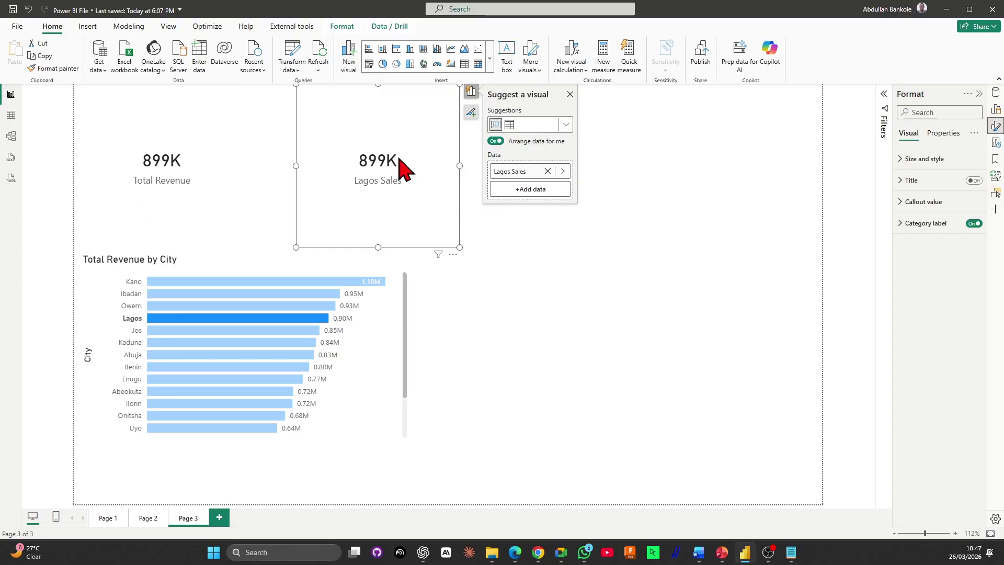
{"action": "left_click", "coordinate": [254, 317]}
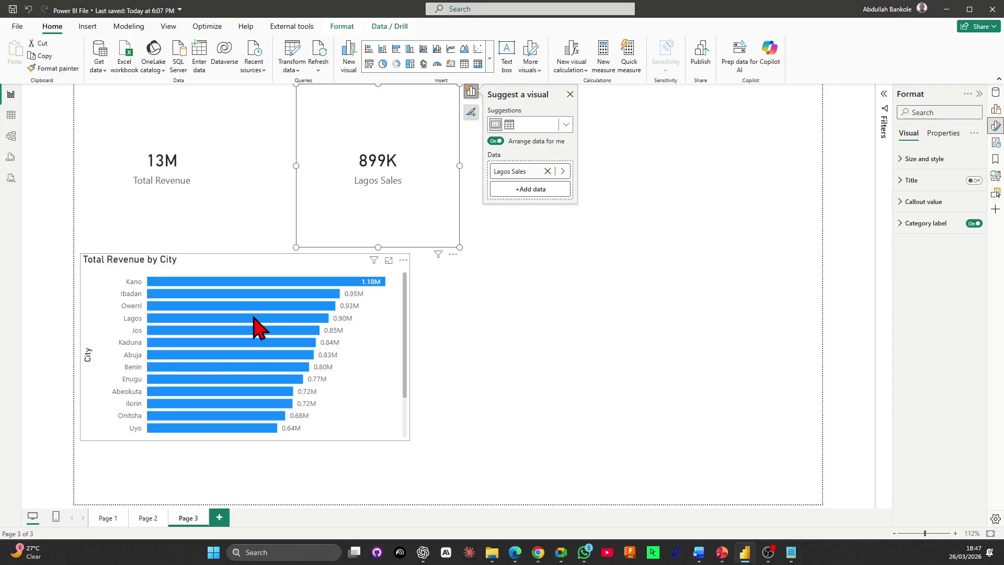
Deselect the report visuals and open the Measures Table in Table view
{"action": "left_click", "coordinate": [58, 128]}
{"action": "left_click", "coordinate": [10, 119]}
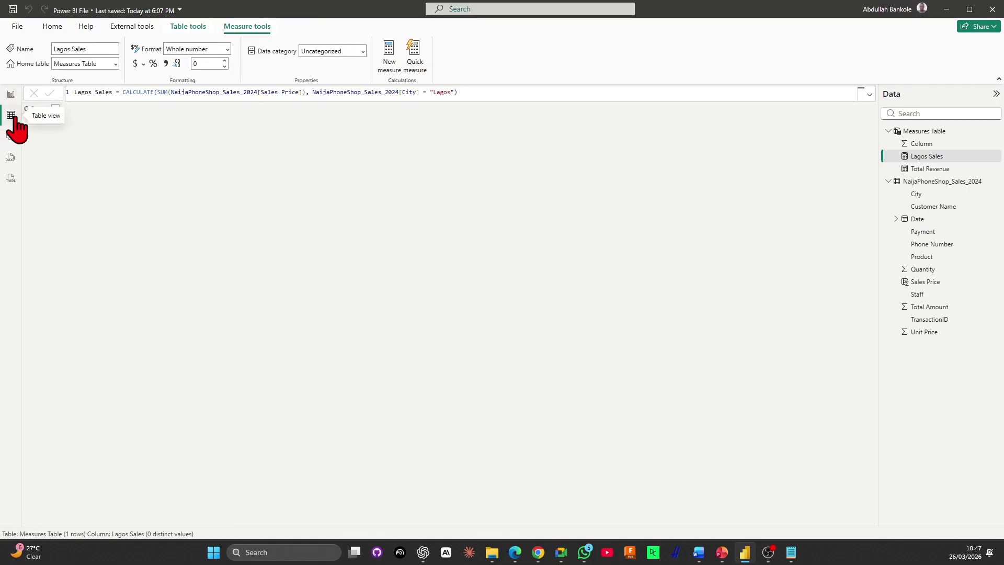
{"action": "left_click", "coordinate": [938, 132]}
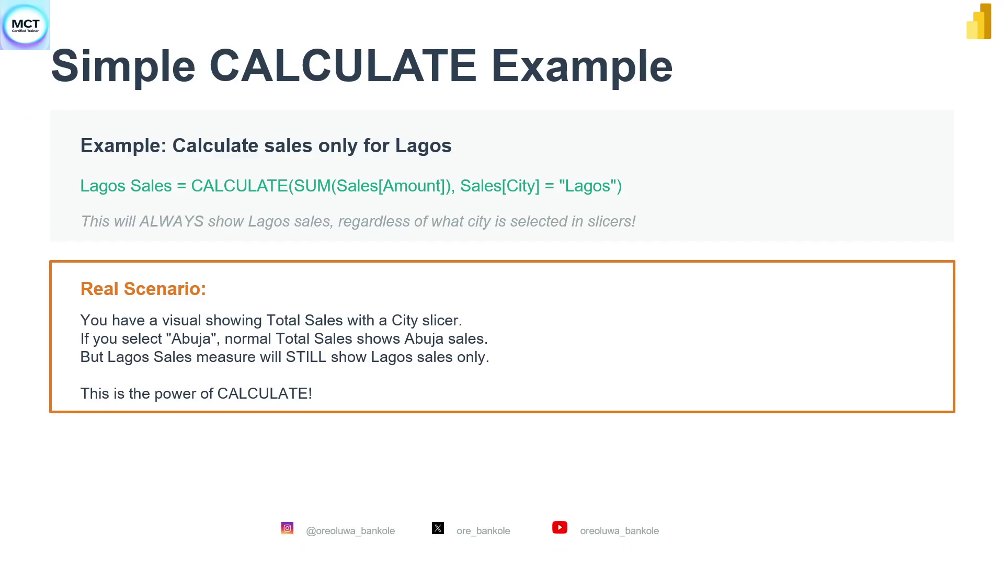
{"action": "left_click", "coordinate": [631, 255]}
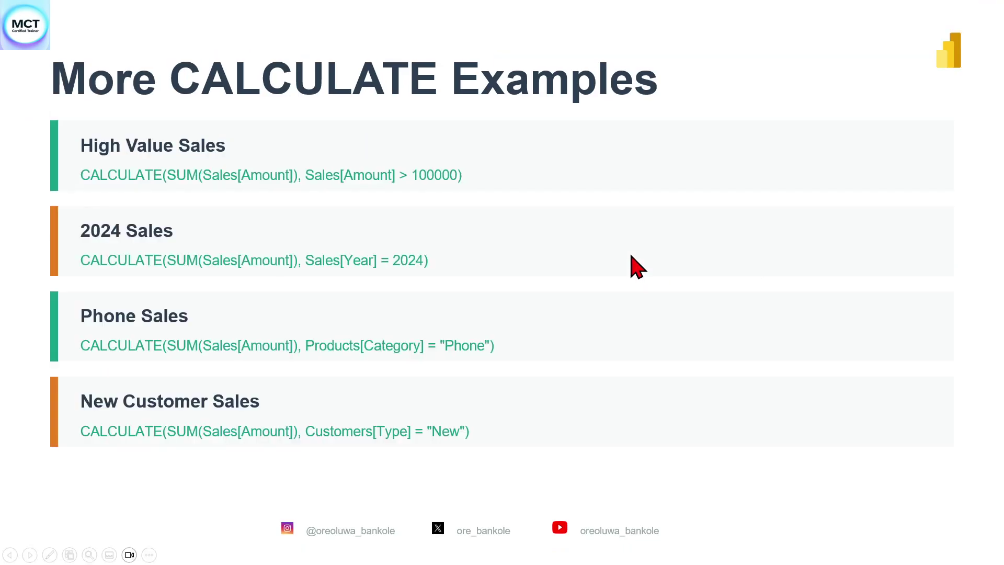
{"action": "left_click", "coordinate": [631, 255]}
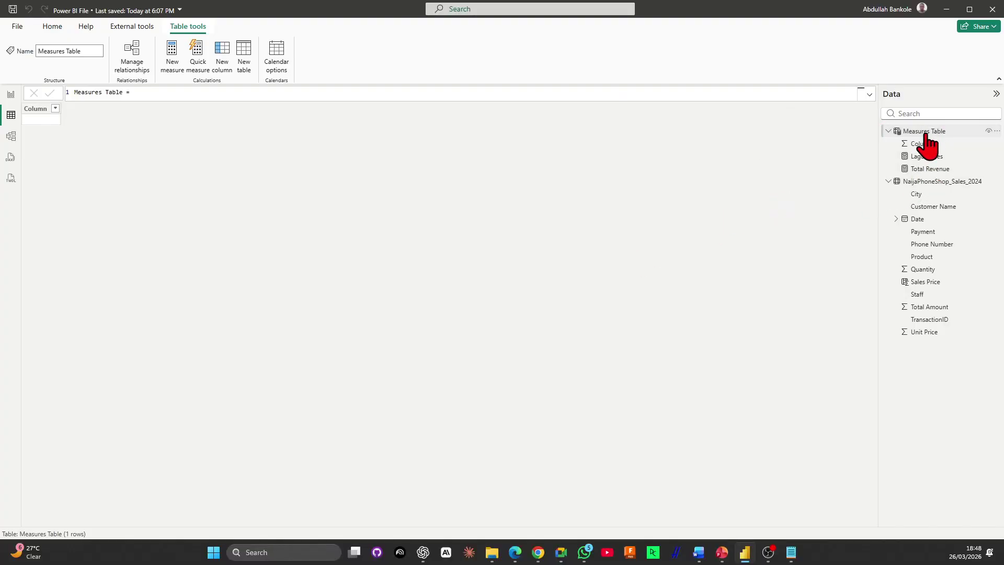
Create the measure LagosSales = CALCULATE([Total Revenue],NaijaPhoneShop_Sales_2024[City] = "Lagos") in the Measures Table
{"action": "left_click", "coordinate": [173, 53]}
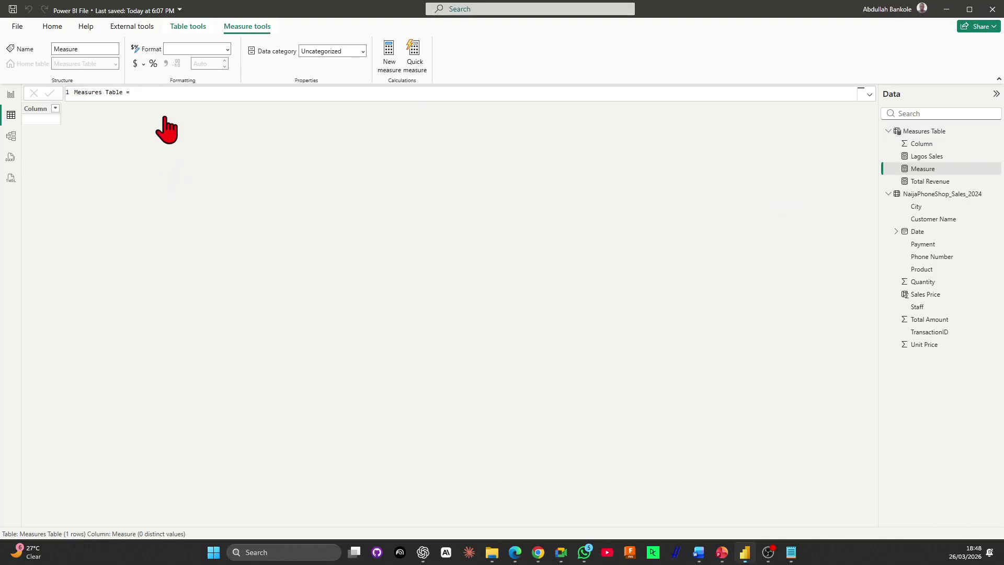
{"action": "type", "text": "La"}
{"action": "type", "text": "calc"}
{"action": "key", "text": "Tab"}
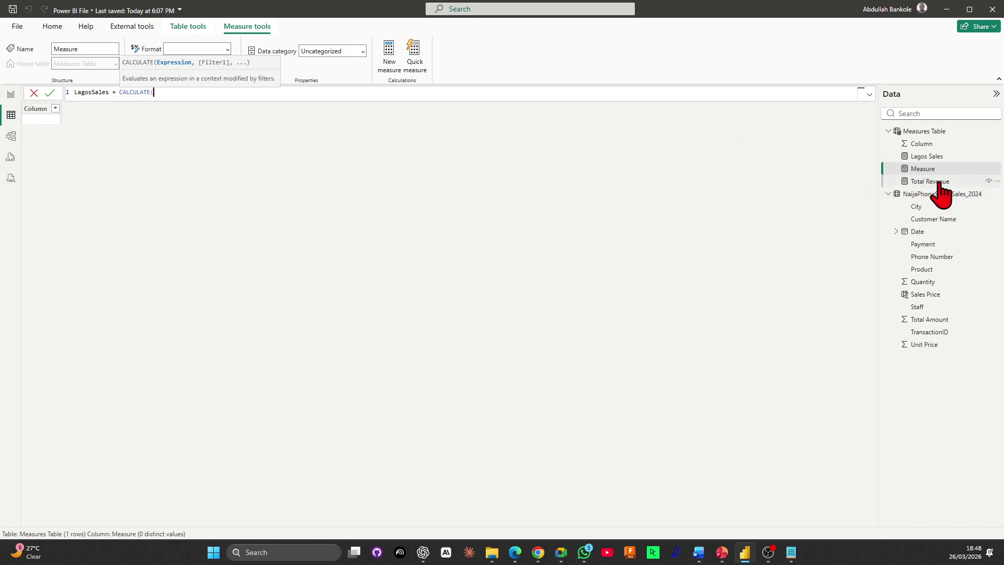
{"action": "type", "text": "[T"}
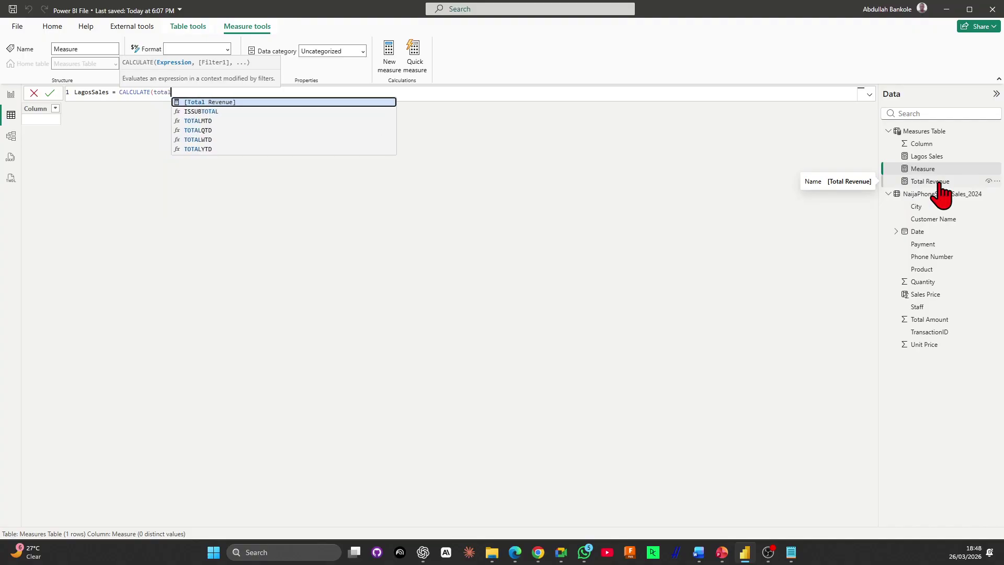
{"action": "key", "text": "Tab"}
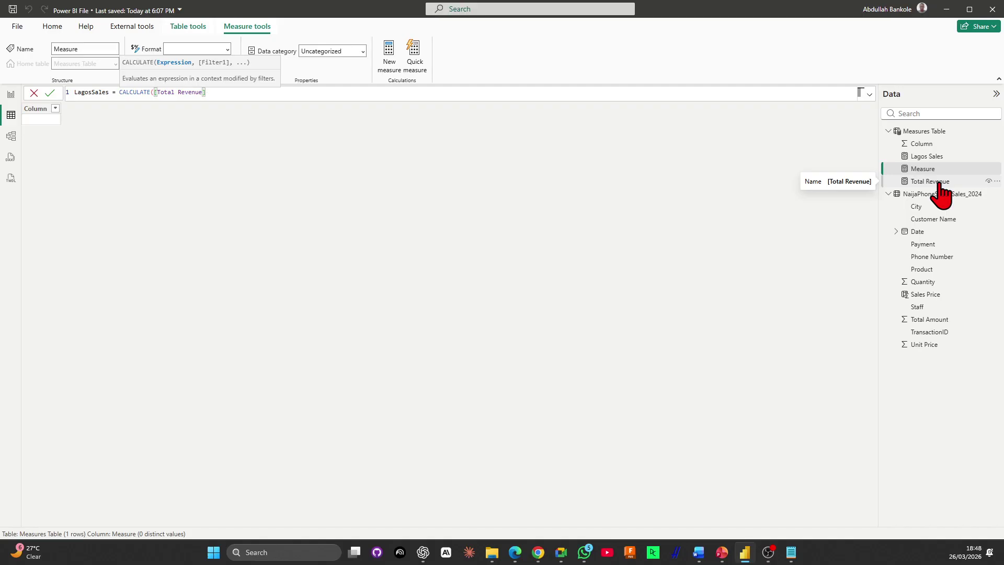
{"action": "type", "text": ","}
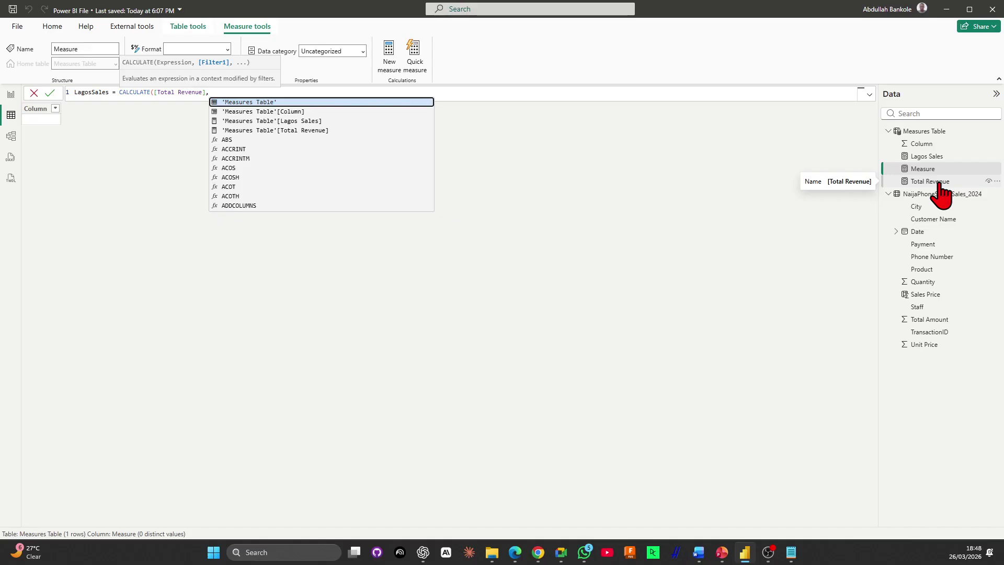
{"action": "type", "text": "city"}
{"action": "key", "text": "Tab"}
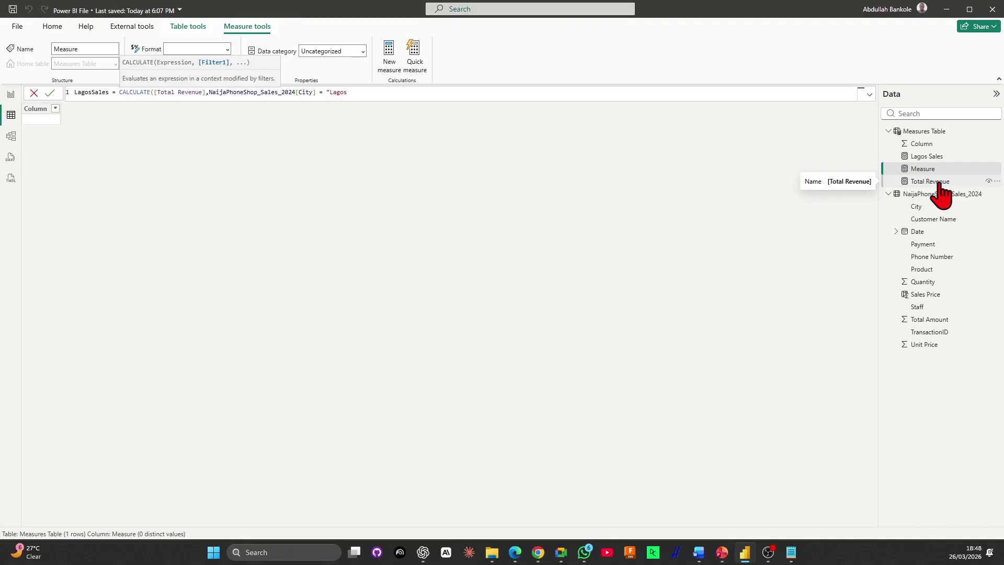
{"action": "type", "text": "= \"Lagos\")"}
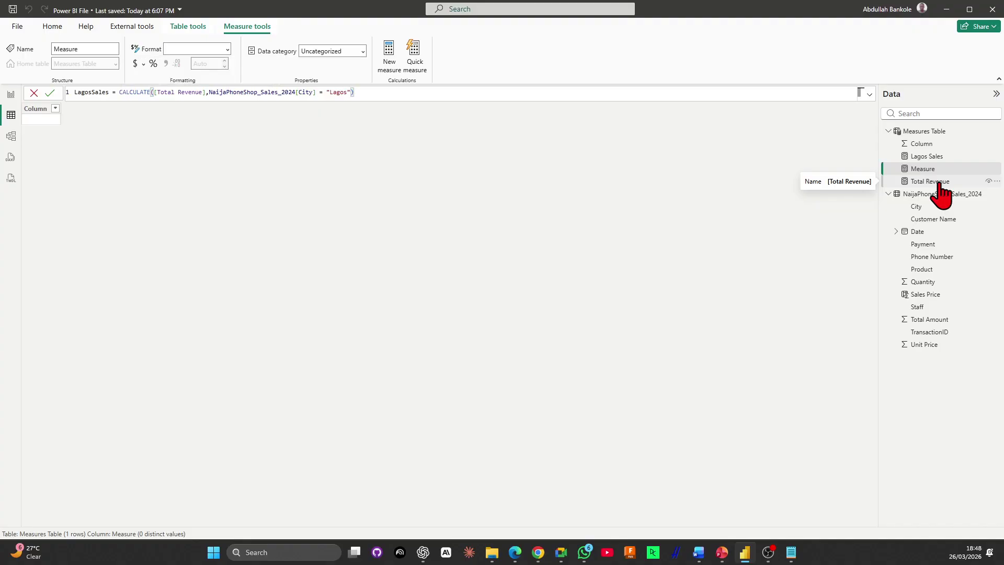
{"action": "key", "text": "Return"}
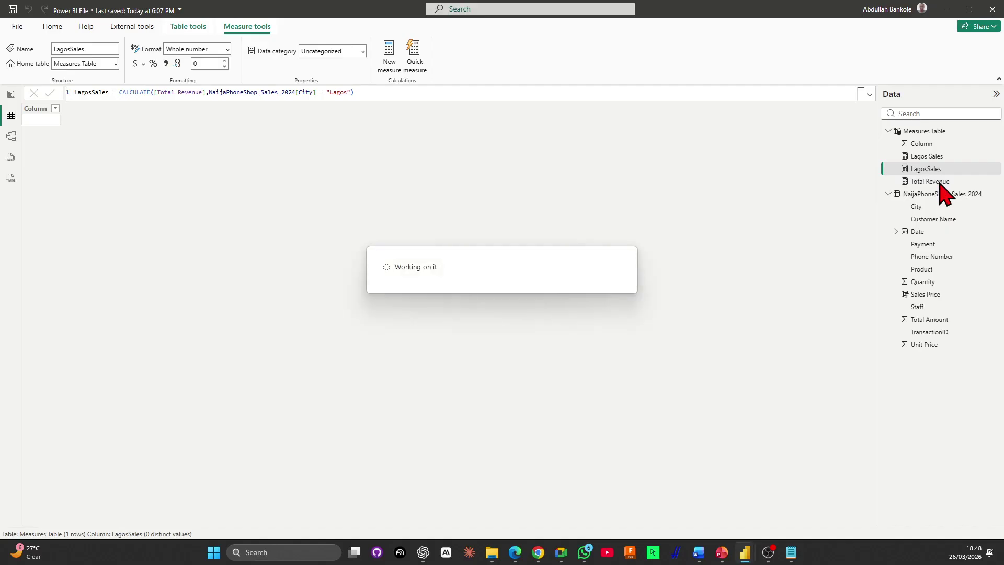
Add a LagosSales card to report Page 3, move it up beside the Lagos Sales card and shrink it to a similar height
{"action": "left_click", "coordinate": [11, 95]}
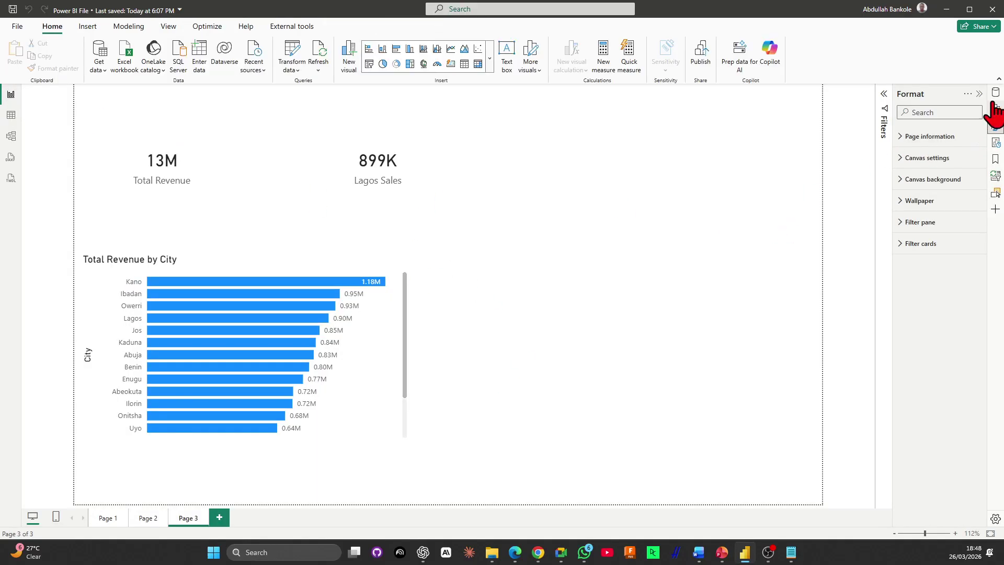
{"action": "left_click", "coordinate": [996, 126]}
{"action": "left_click", "coordinate": [995, 92]}
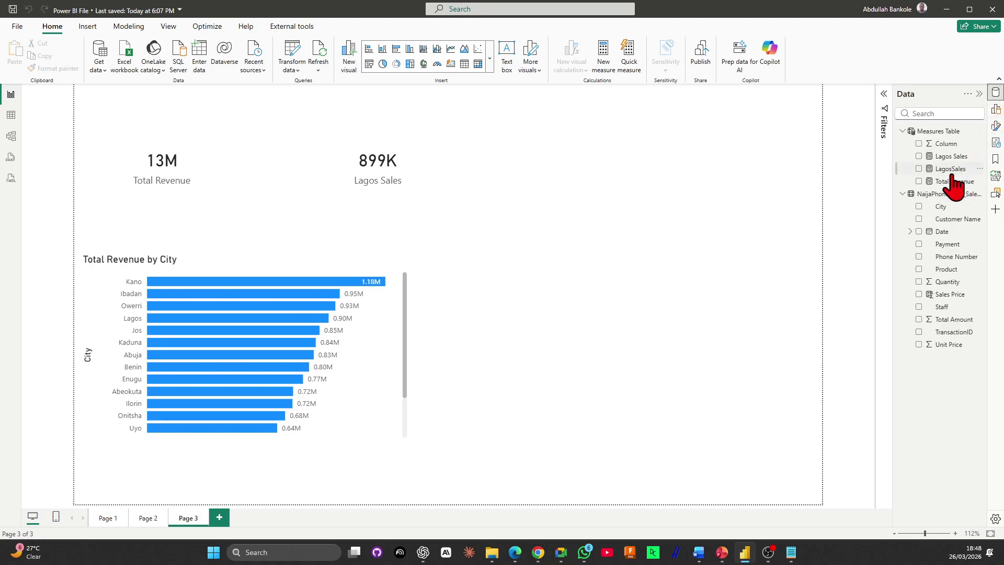
{"action": "left_click", "coordinate": [919, 168]}
{"action": "left_click_drag", "start_coordinate": [623, 347], "coordinate": [605, 94]}
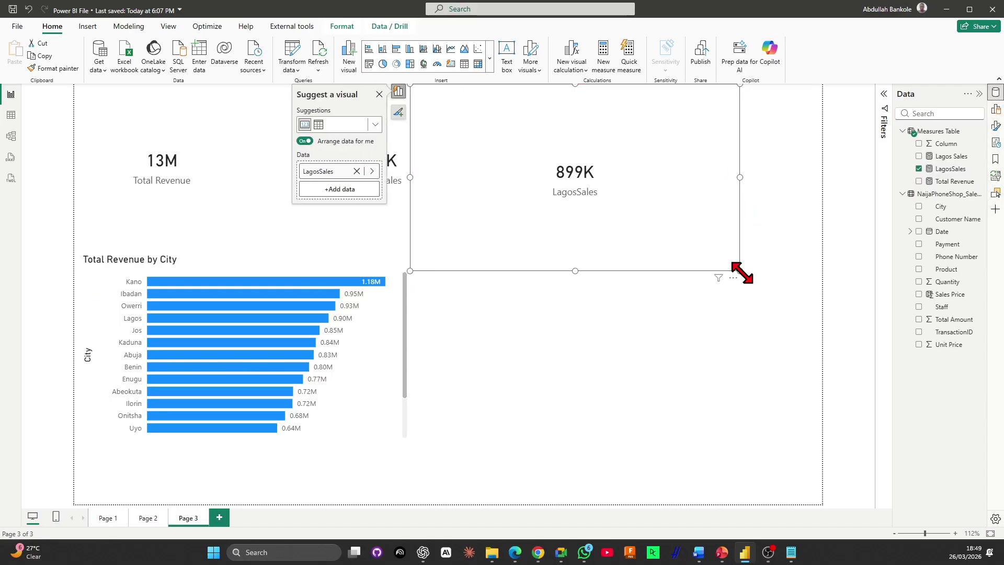
{"action": "left_click_drag", "start_coordinate": [741, 271], "coordinate": [540, 247]}
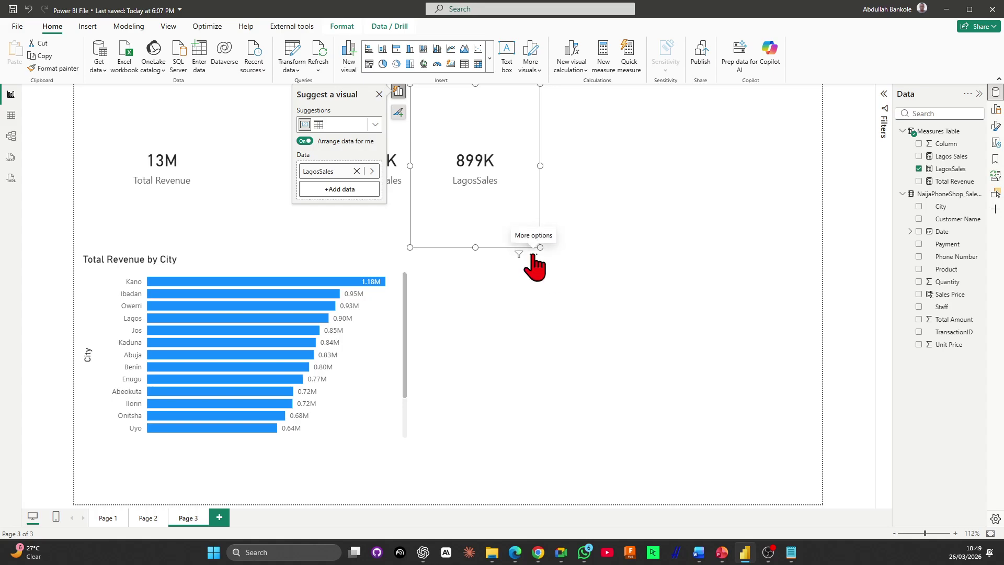
Compare the formulas of the Lagos Sales and LagosSales measures
{"action": "left_click", "coordinate": [956, 157]}
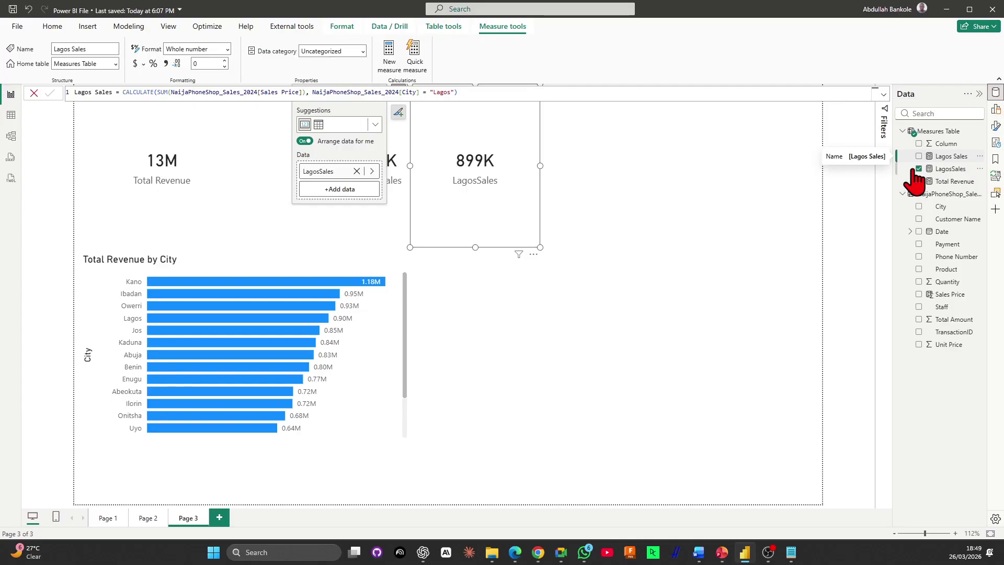
{"action": "left_click", "coordinate": [959, 170]}
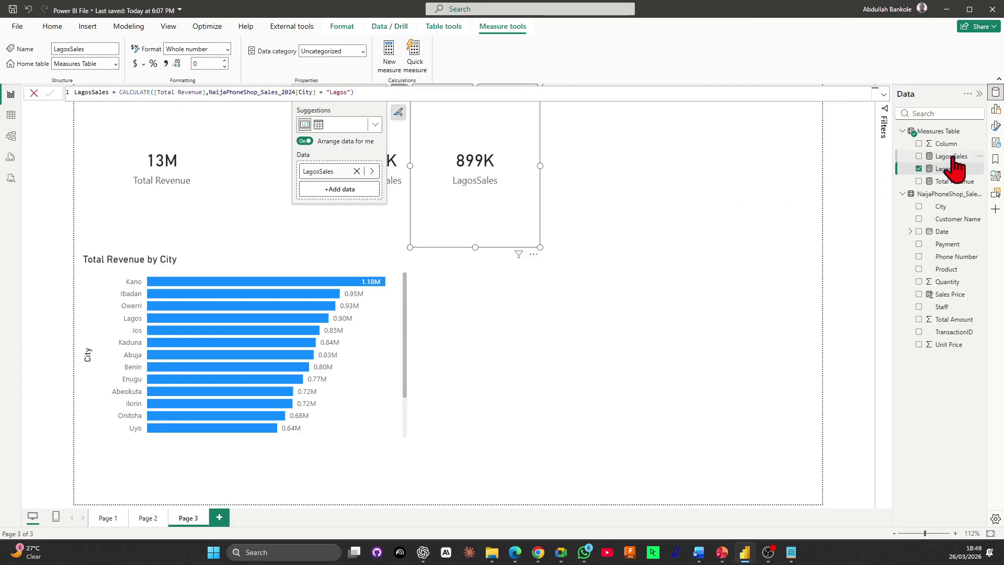
{"action": "left_click", "coordinate": [956, 158]}
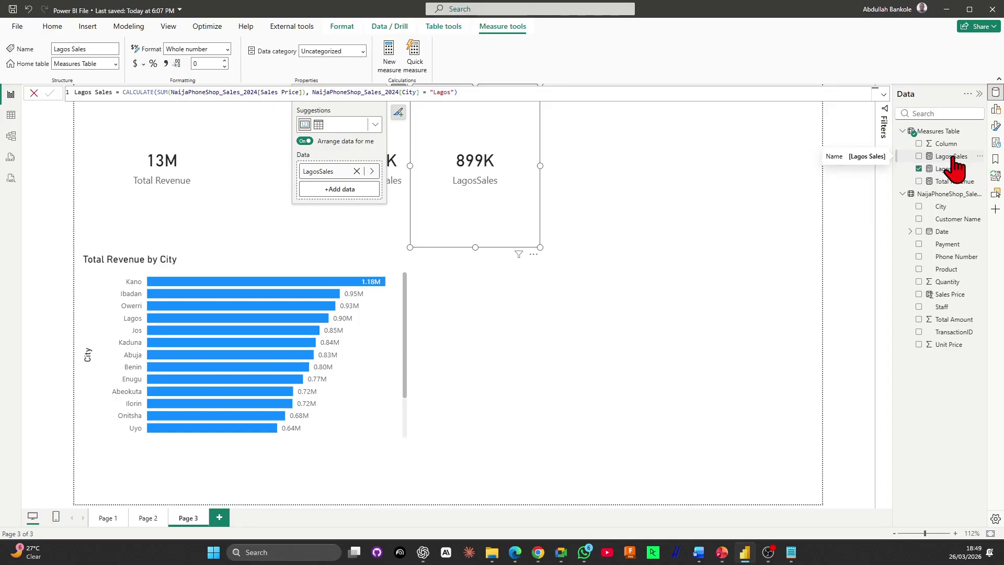
Put the SUM argument of the Lagos Sales formula on its own line and indent it beneath CALCULATE
{"action": "left_click", "coordinate": [496, 93]}
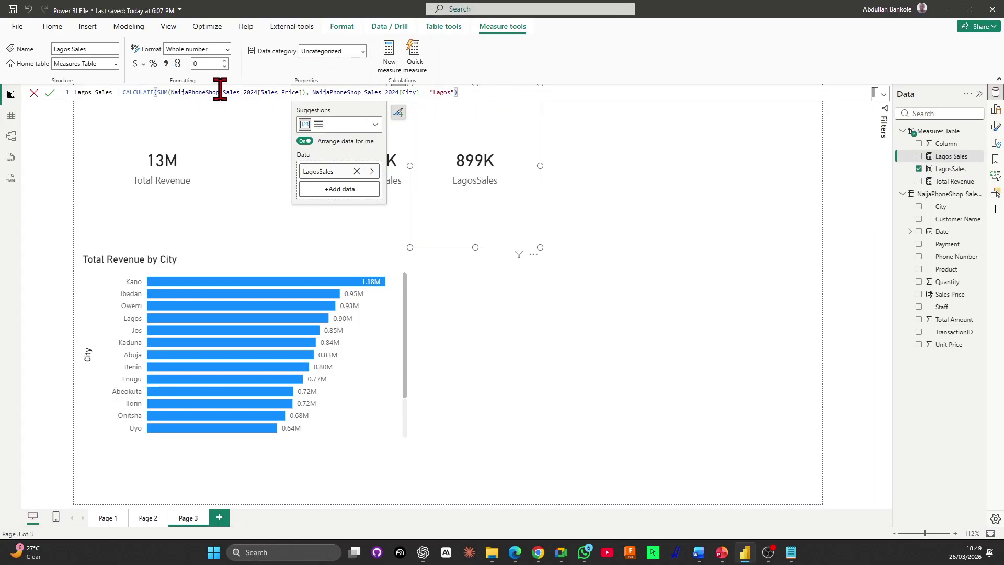
{"action": "double_click", "coordinate": [162, 92]}
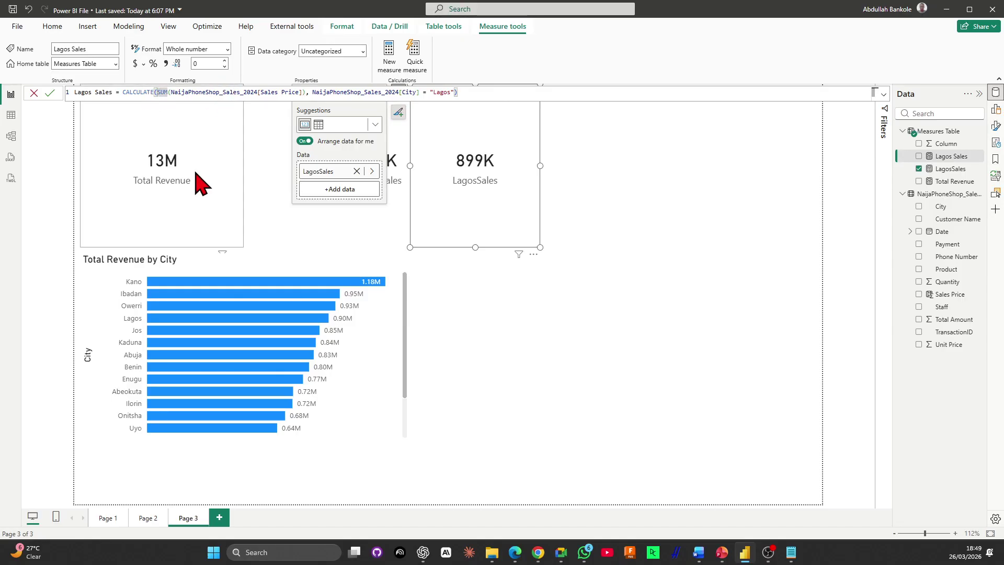
{"action": "key", "text": "shift+Return"}
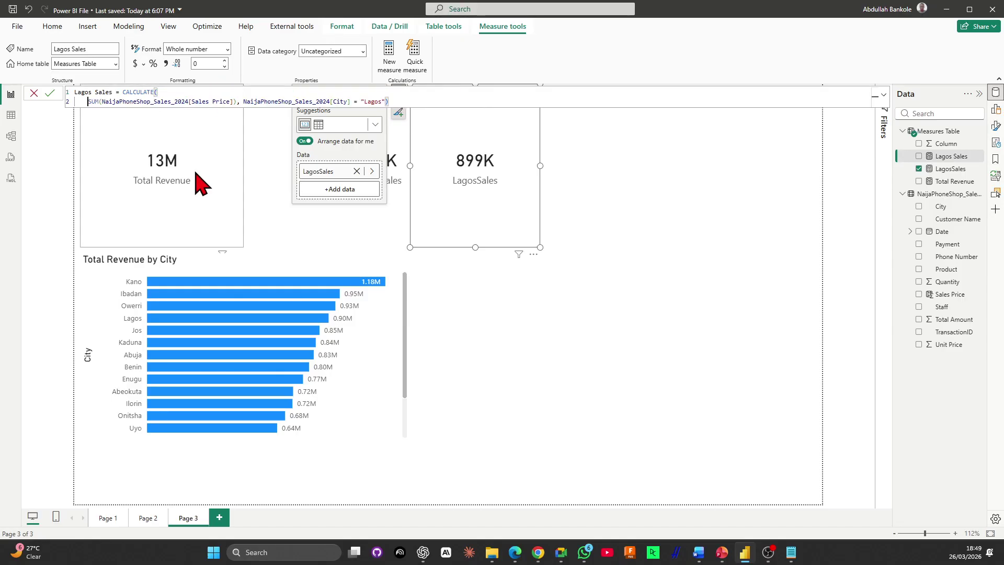
{"action": "key", "text": "Tab"}
{"action": "key", "text": "Tab"}
{"action": "key", "text": "Tab"}
{"action": "key", "text": "Tab"}
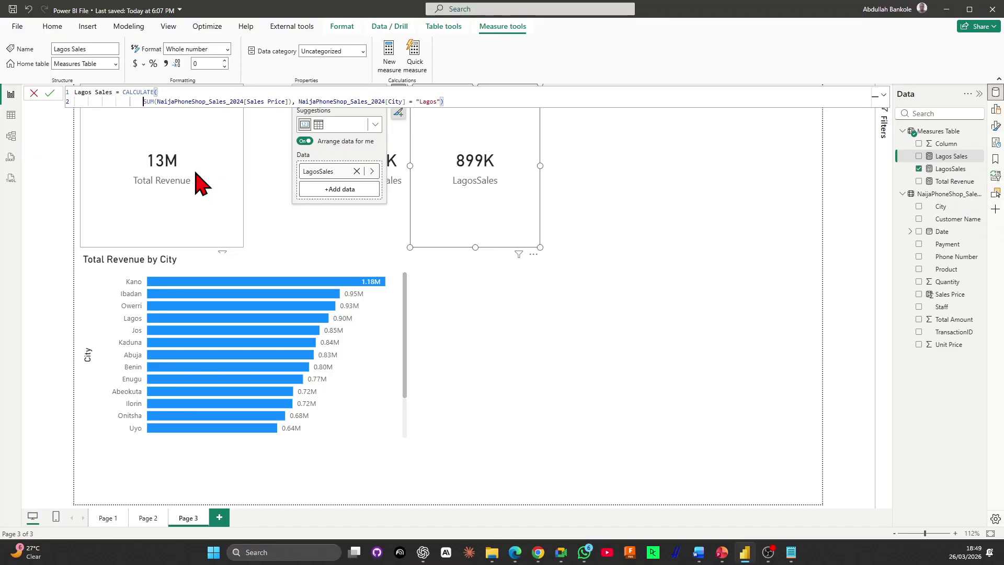
Move the City = "Lagos" filter of the Lagos Sales formula to its own line, indented two levels further than SUM
{"action": "left_click", "coordinate": [299, 101]}
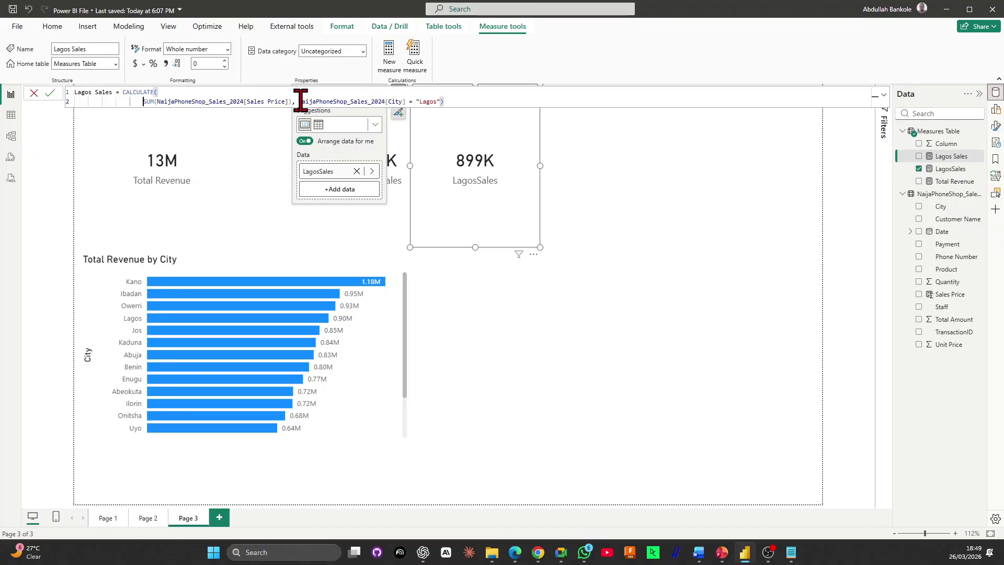
{"action": "key", "text": "shift+Return"}
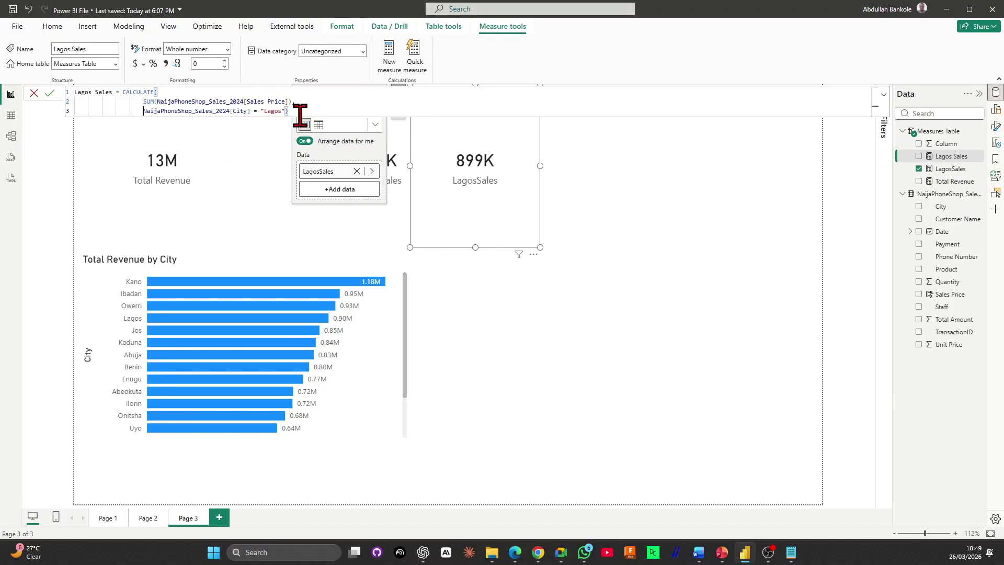
{"action": "key", "text": "Tab"}
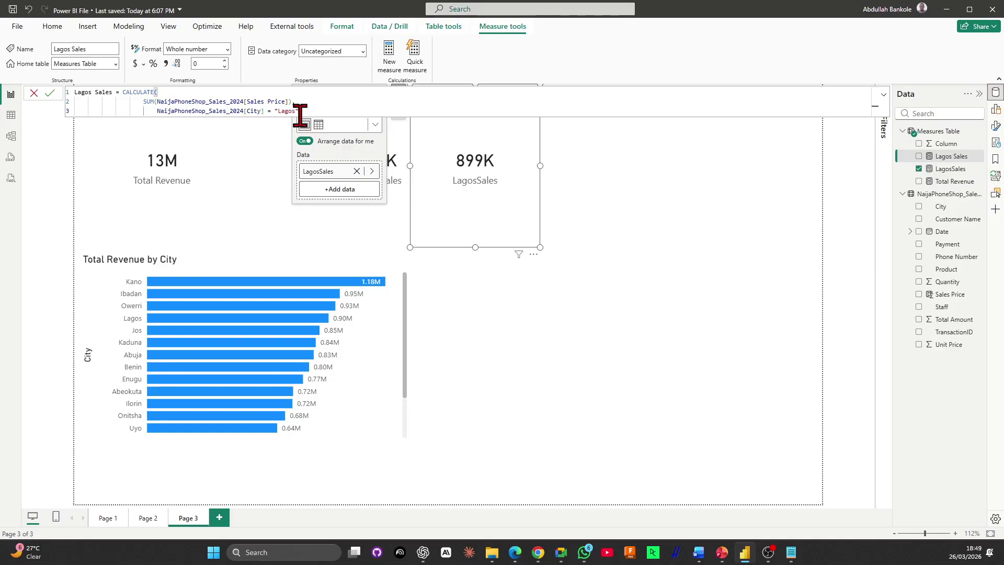
{"action": "key", "text": "Tab"}
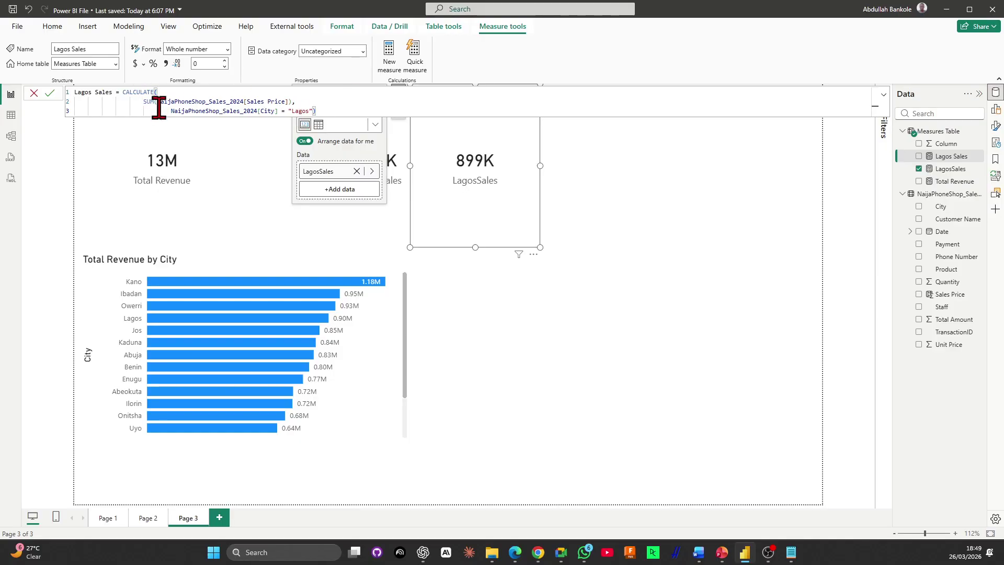
{"action": "left_click_drag", "start_coordinate": [144, 102], "coordinate": [292, 102]}
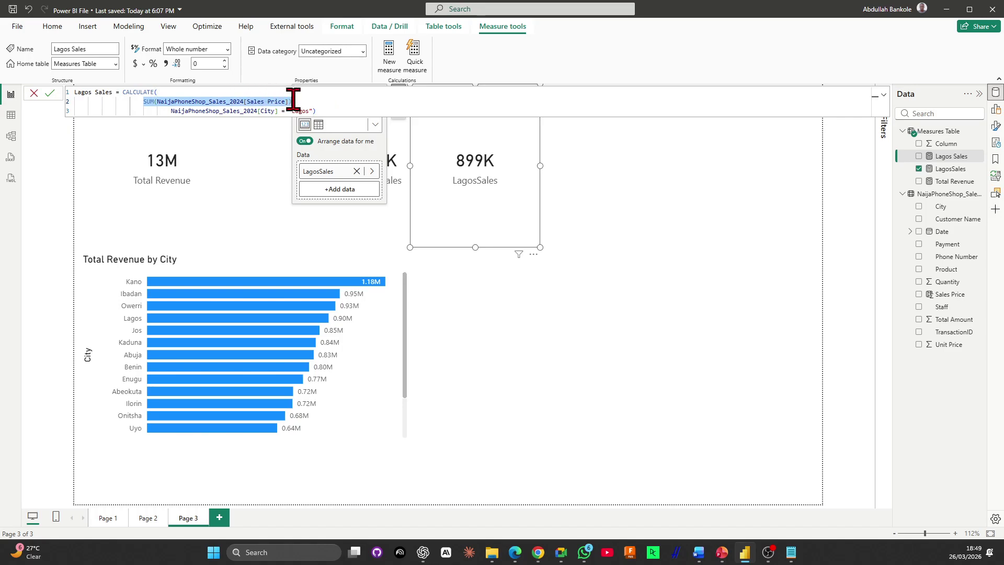
{"action": "left_click", "coordinate": [342, 109]}
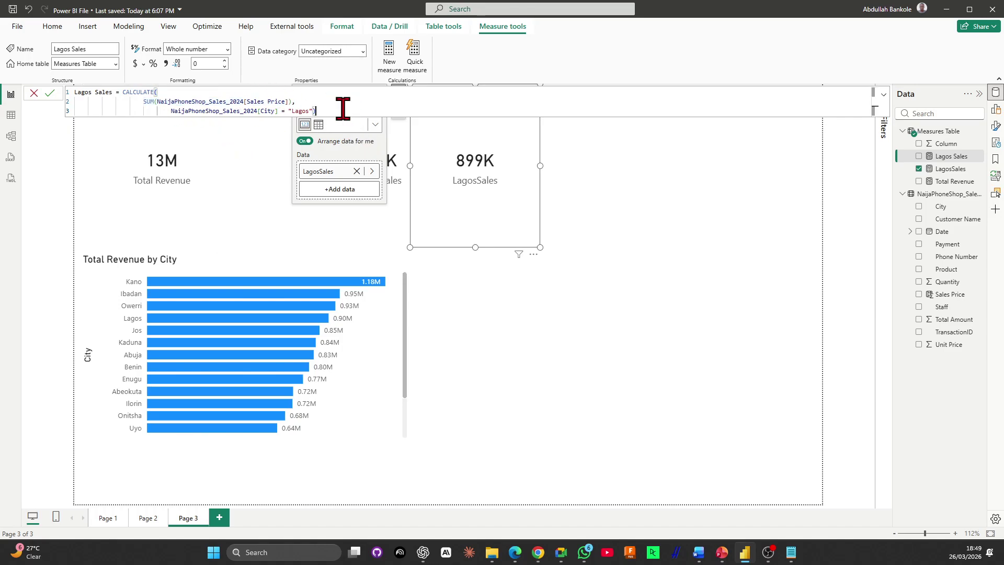
Start CALCULATE on a new line below the Lagos Sales measure name and indent it to just before the SUM line
{"action": "left_click", "coordinate": [122, 93]}
{"action": "key", "text": "shift+Return"}
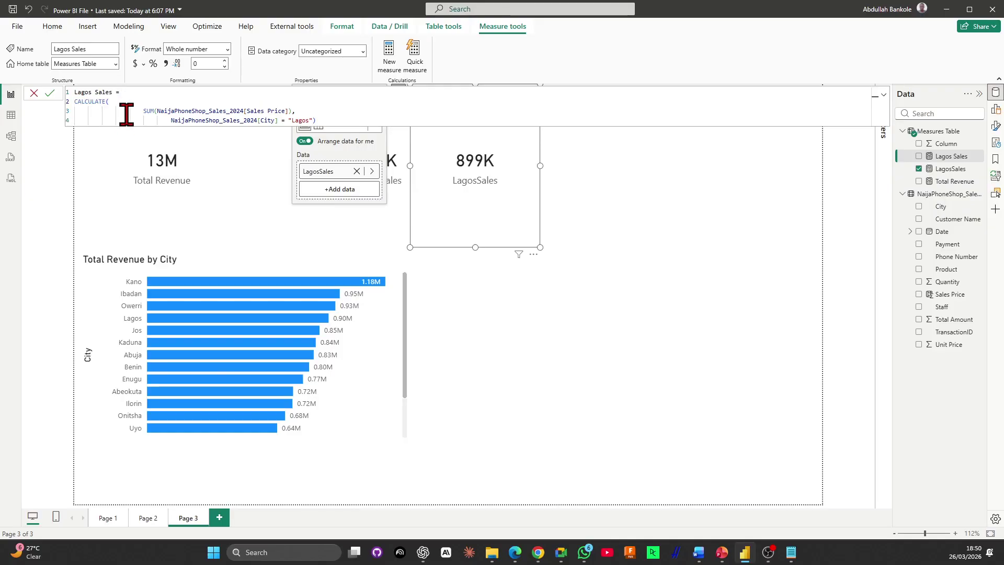
{"action": "key", "text": "Tab"}
{"action": "key", "text": "Tab"}
{"action": "key", "text": "Tab"}
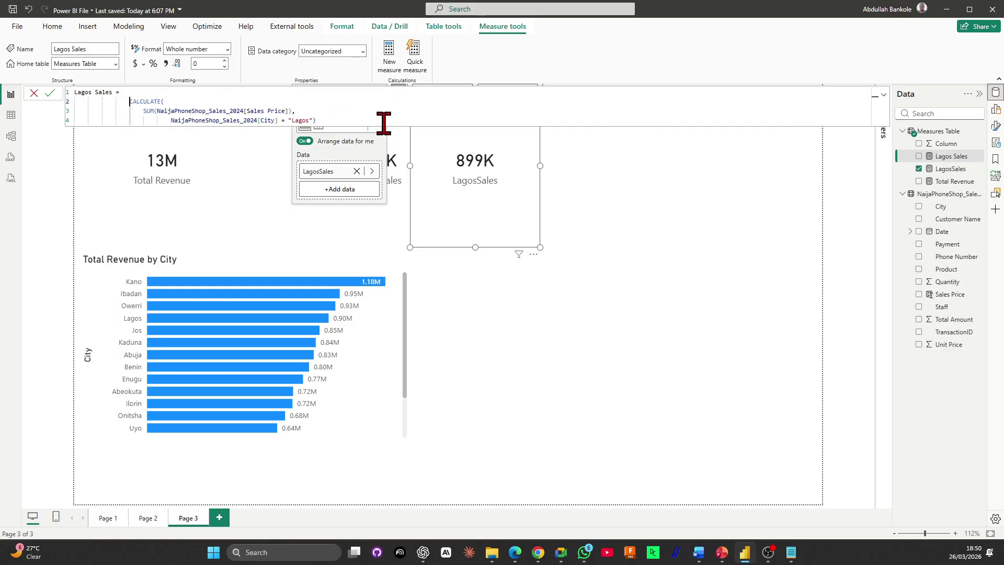
Commit the reformatted multi-line formula of the Lagos Sales measure
{"action": "left_click", "coordinate": [366, 112]}
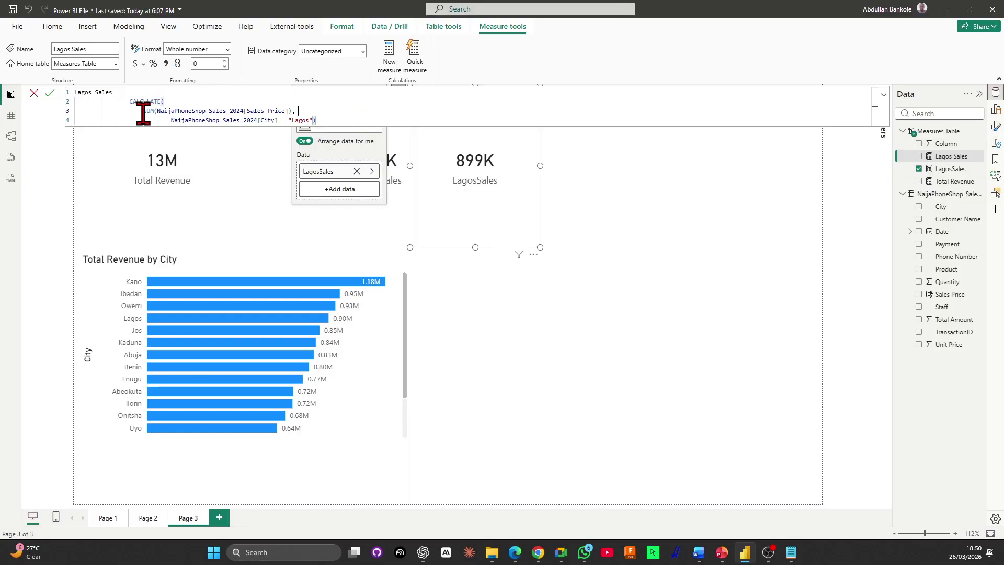
{"action": "left_click", "coordinate": [387, 124]}
{"action": "key", "text": "Return"}
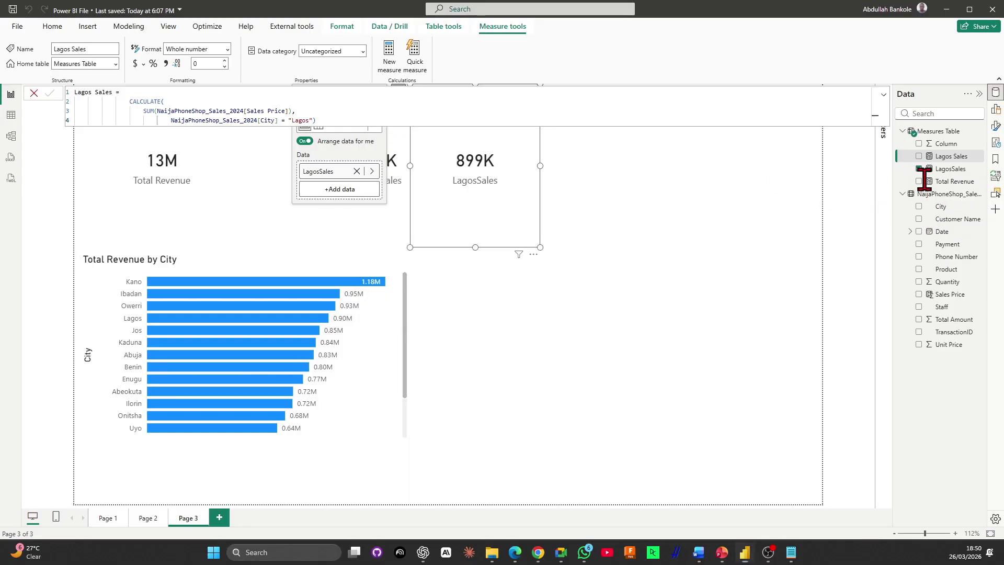
Create a measure named Lagos Phone Sales in the Measures Table, starting its formula with CALCULATE and [Total Revenue] as the expression
{"action": "left_click", "coordinate": [943, 170]}
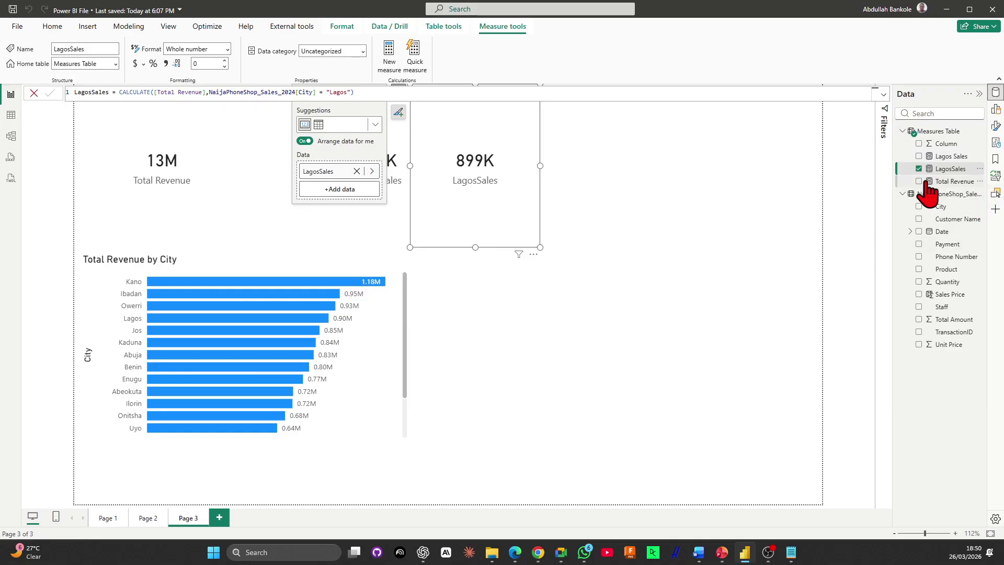
{"action": "left_click", "coordinate": [11, 115]}
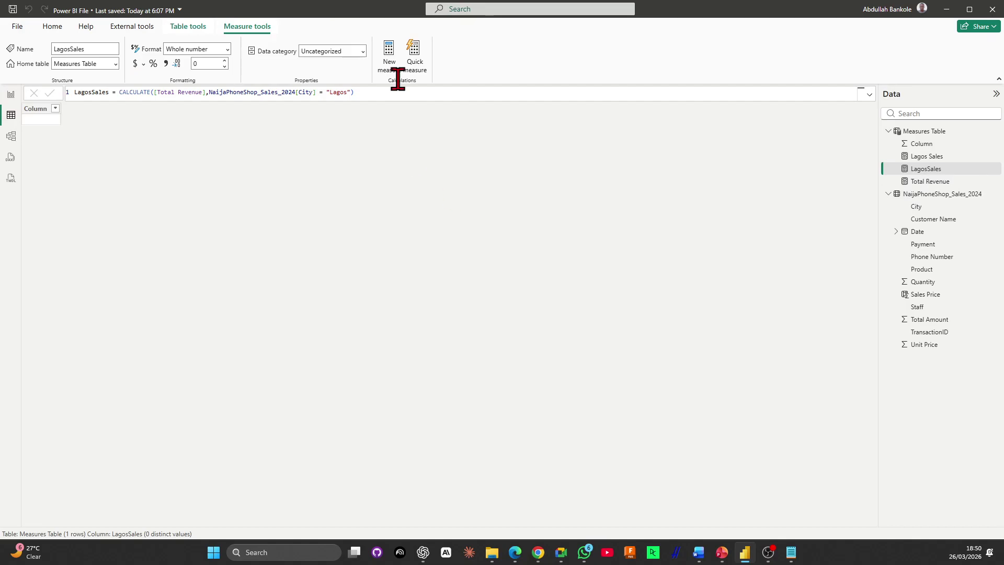
{"action": "left_click", "coordinate": [938, 133]}
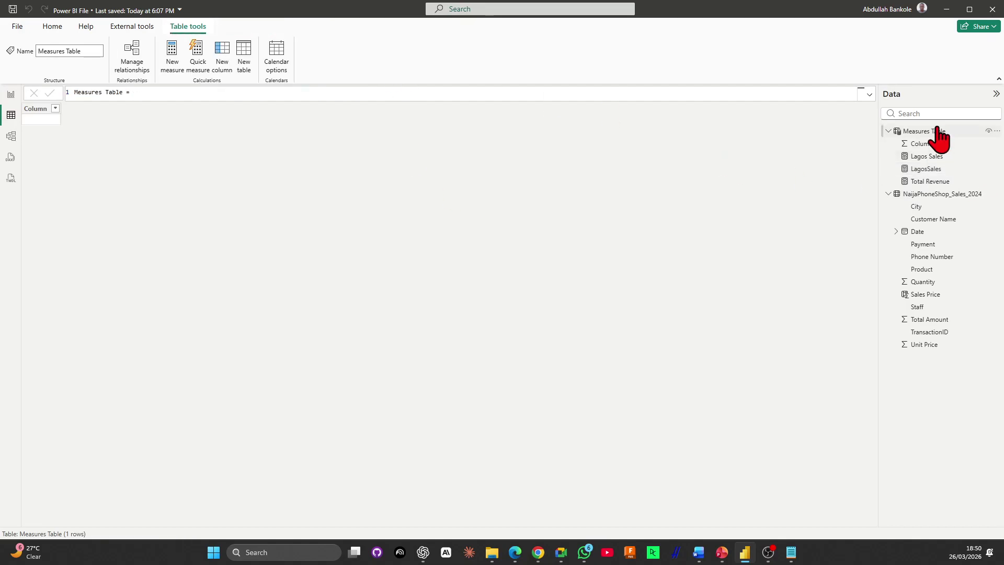
{"action": "left_click", "coordinate": [172, 62]}
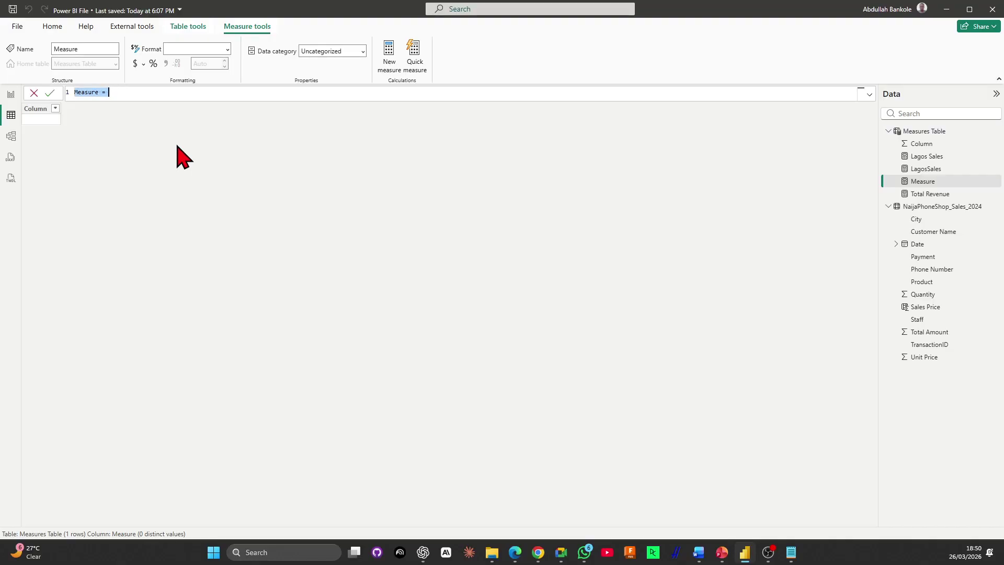
{"action": "type", "text": "Lagos Phon"}
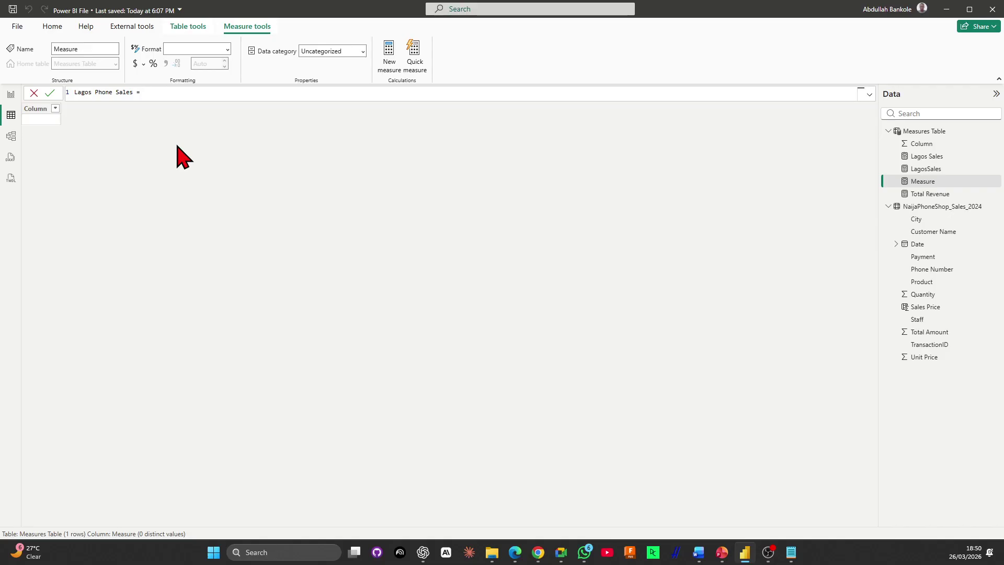
{"action": "type", "text": "CALCULATE("}
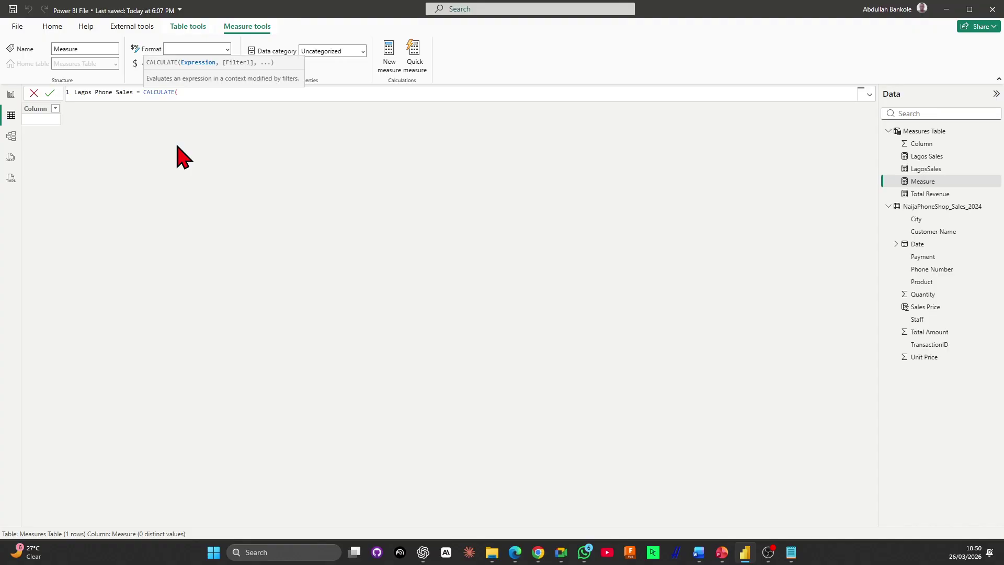
{"action": "type", "text": "tot"}
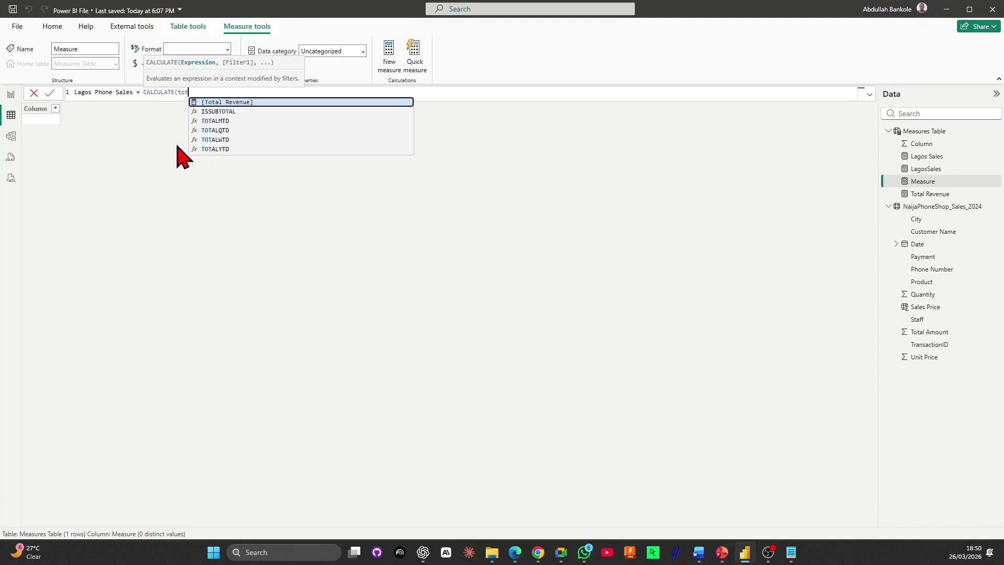
{"action": "key", "text": "Tab"}
{"action": "type", "text": ","}
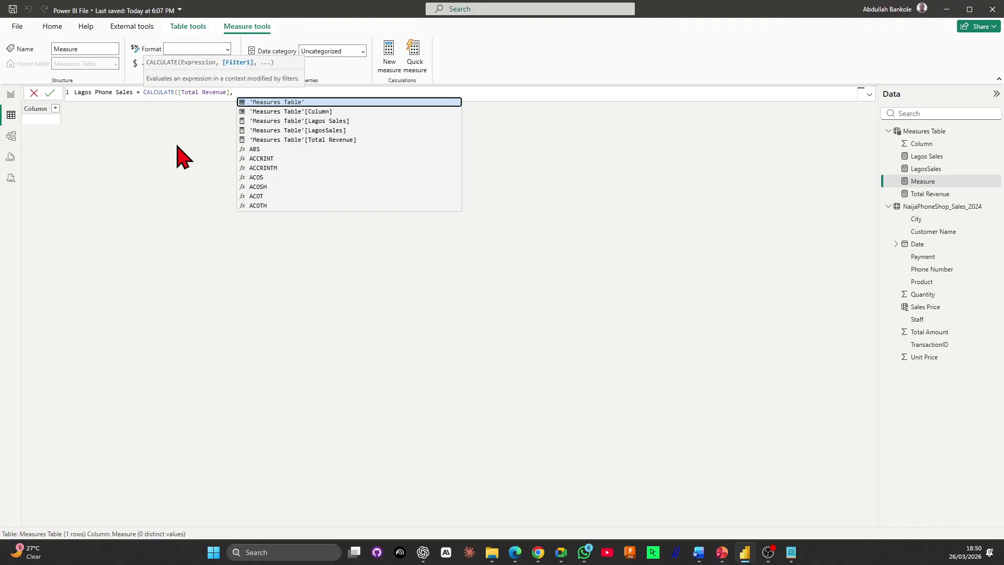
Complete the CALCULATE formula with the NaijaPhoneShop_Sales_2024 filters City = "Lagos" and Product = "Phone"
{"action": "type", "text": " city"}
{"action": "key", "text": "Tab"}
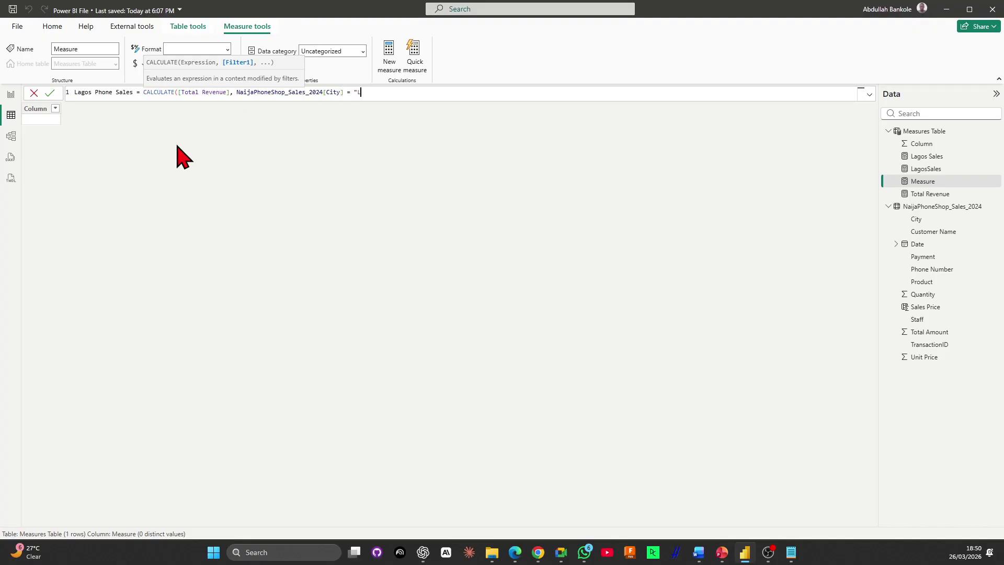
{"action": "type", "text": "= \"Lagos\", "}
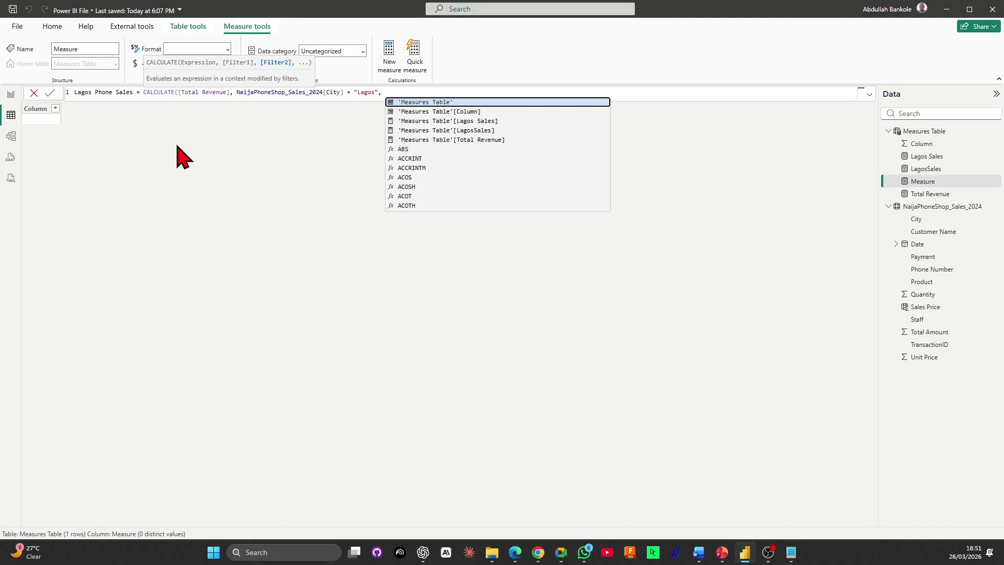
{"action": "type", "text": "pro"}
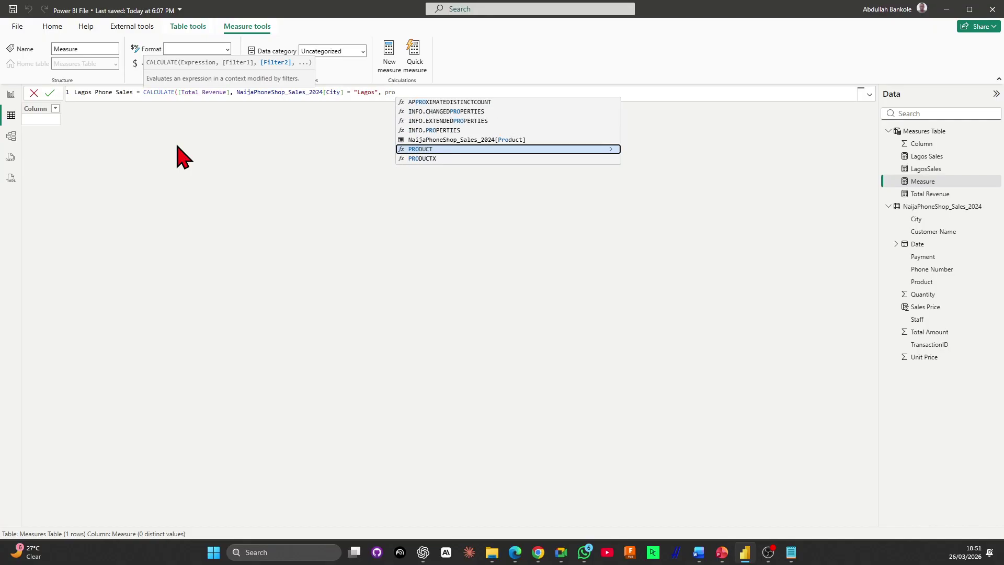
{"action": "key", "text": "Up"}
{"action": "key", "text": "Tab"}
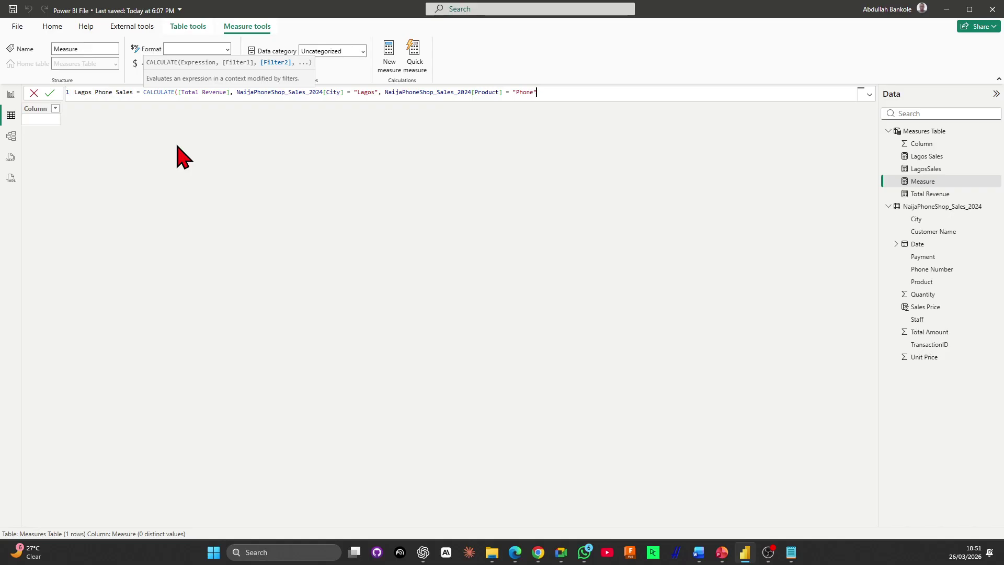
{"action": "type", "text": ")"}
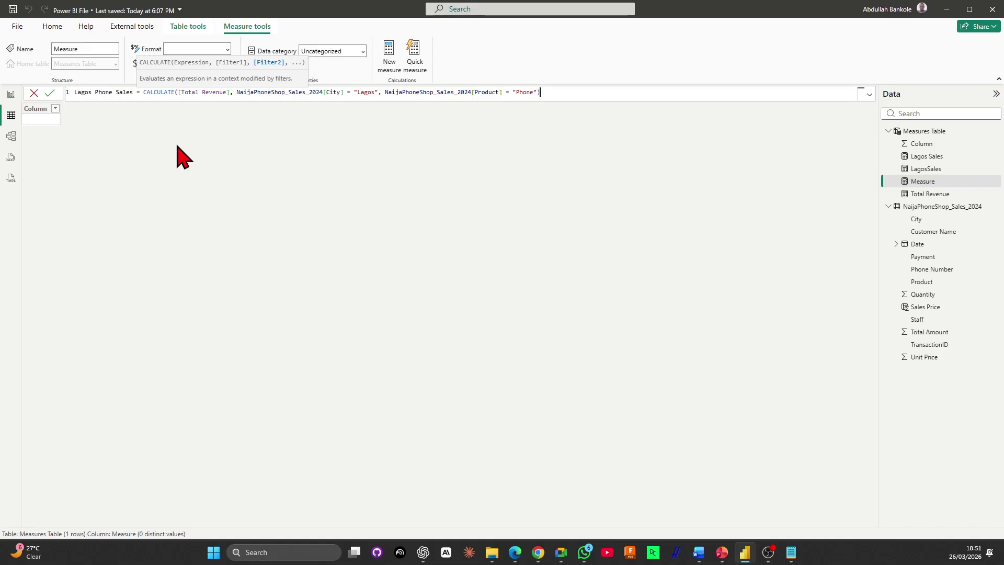
Start the filters of the Lagos Phone Sales formula on a new line and indent them eight levels, beneath [Total Revenue]
{"action": "double_click", "coordinate": [236, 92]}
{"action": "key", "text": "shift+Return"}
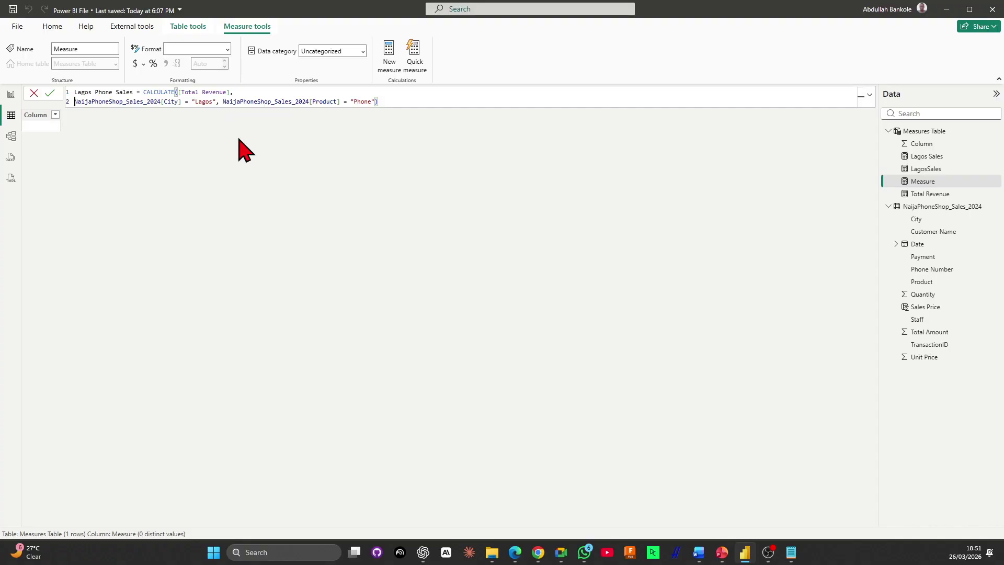
{"action": "key", "text": "Tab"}
{"action": "key", "text": "Tab"}
{"action": "key", "text": "Tab"}
{"action": "key", "text": "Tab"}
{"action": "key", "text": "Tab"}
{"action": "key", "text": "Tab"}
{"action": "key", "text": "Tab"}
{"action": "key", "text": "Tab"}
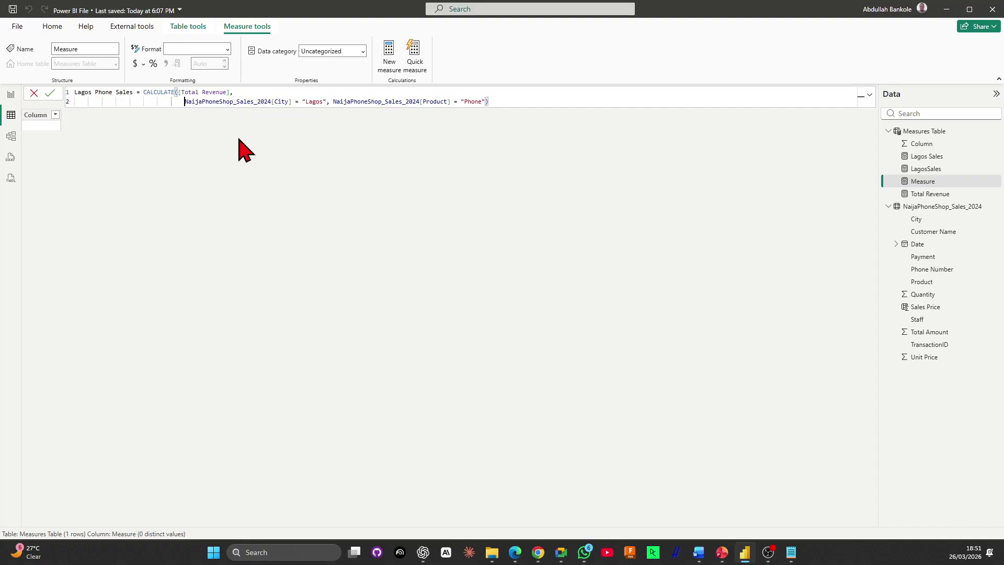
Move the Product = "Phone" filter to its own line, indented one level further than the City filter, and commit the measure
{"action": "left_click", "coordinate": [333, 101]}
{"action": "key", "text": "shift+Return"}
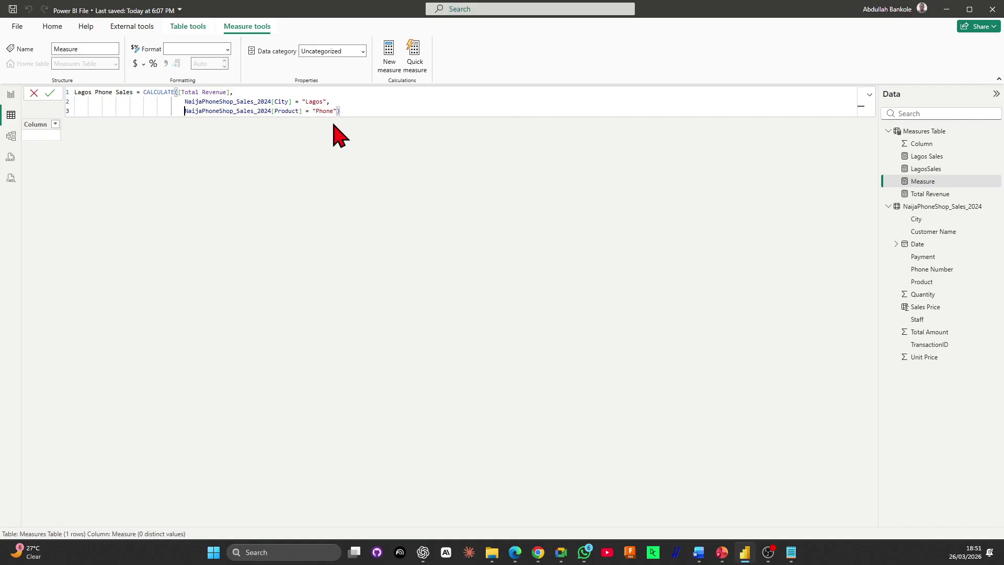
{"action": "key", "text": "Tab"}
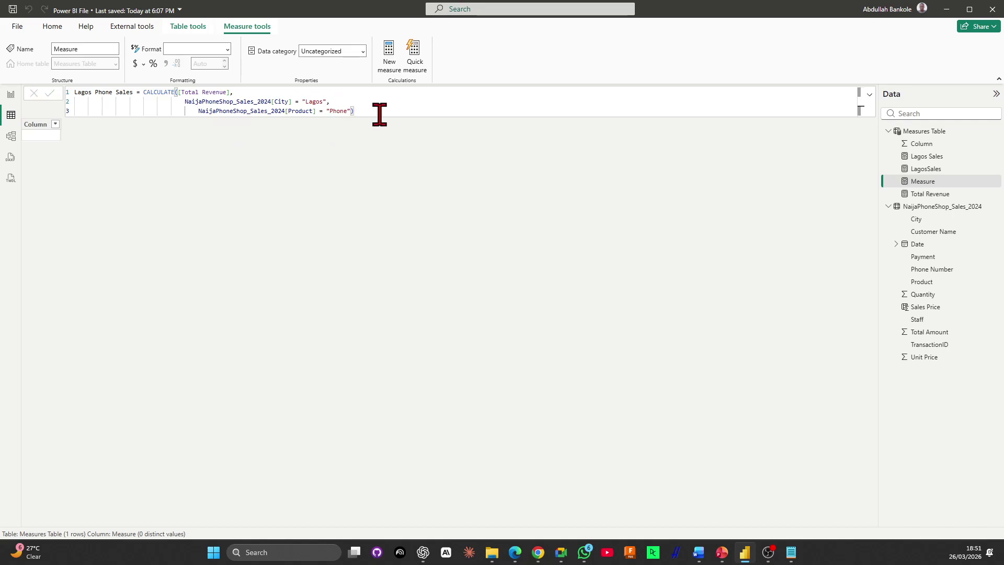
{"action": "key", "text": "Return"}
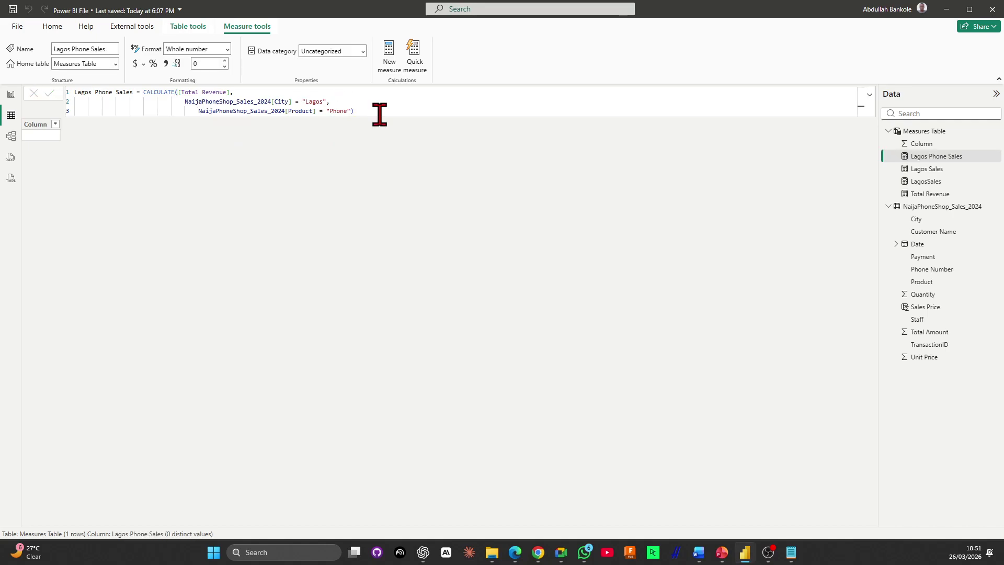
Shorten the LagosSales card on report Page 3 and add a Lagos Phone Sales card to its right
{"action": "left_click", "coordinate": [11, 96]}
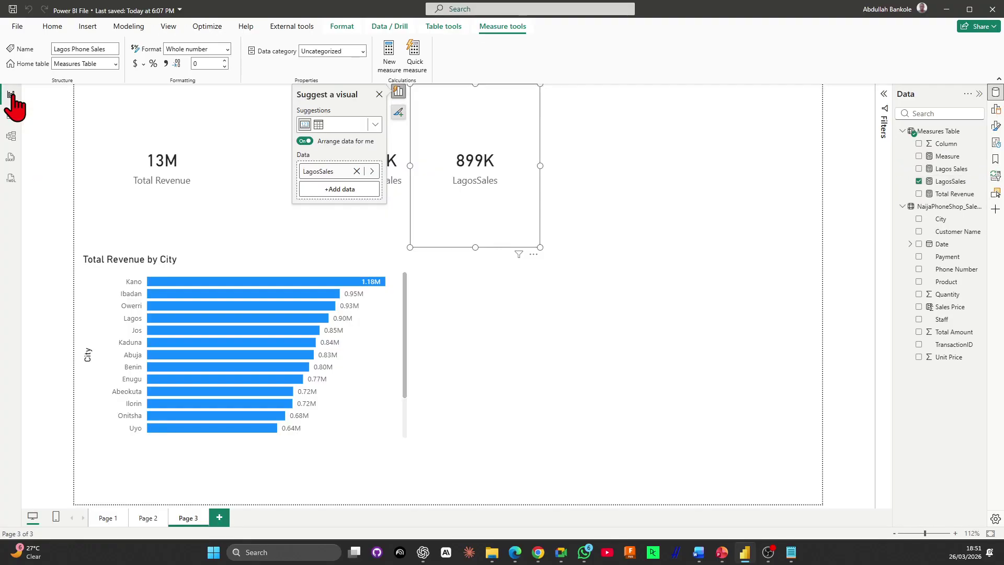
{"action": "left_click_drag", "start_coordinate": [475, 247], "coordinate": [476, 201]}
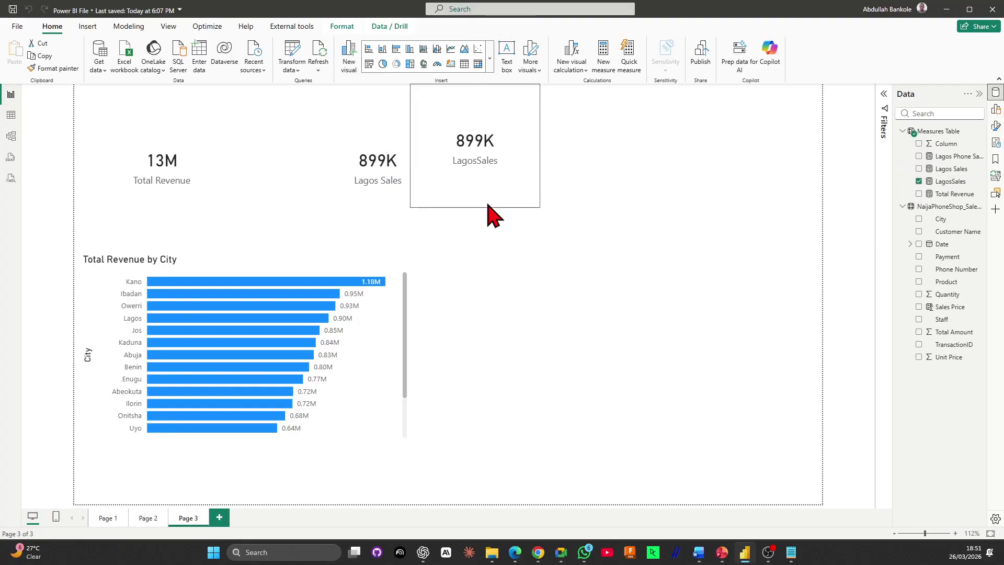
{"action": "left_click", "coordinate": [567, 215]}
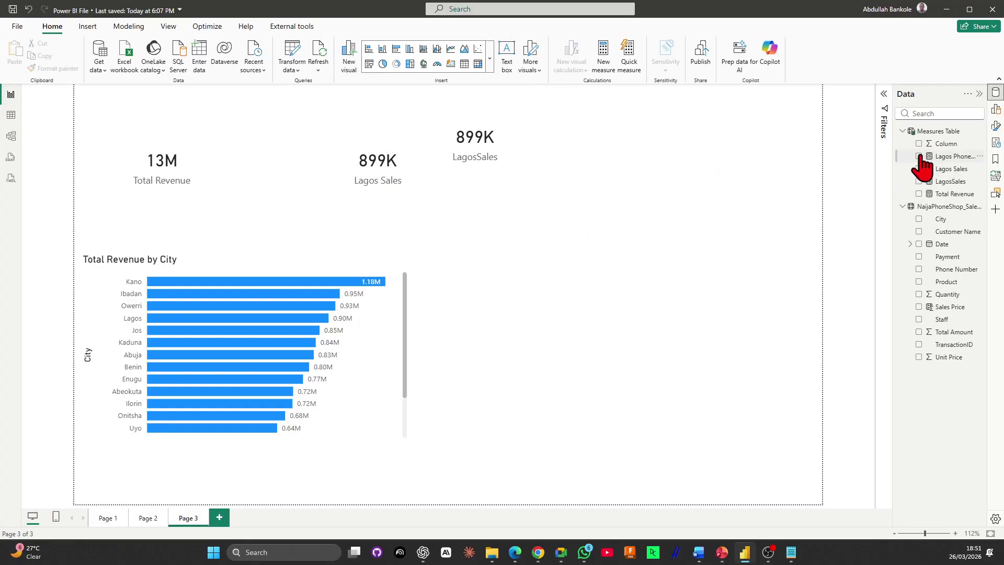
{"action": "left_click", "coordinate": [919, 156]}
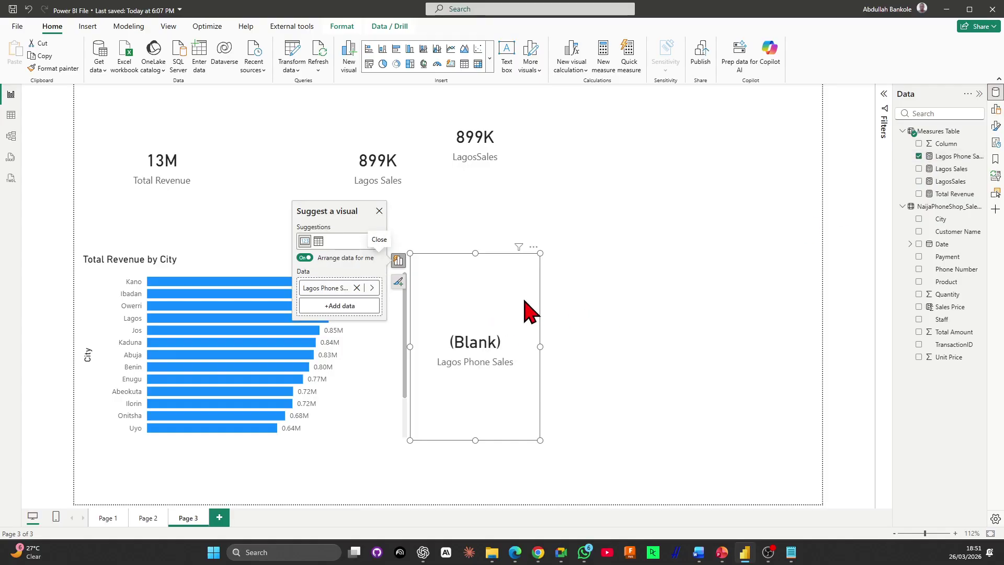
{"action": "left_click_drag", "start_coordinate": [526, 308], "coordinate": [614, 160]}
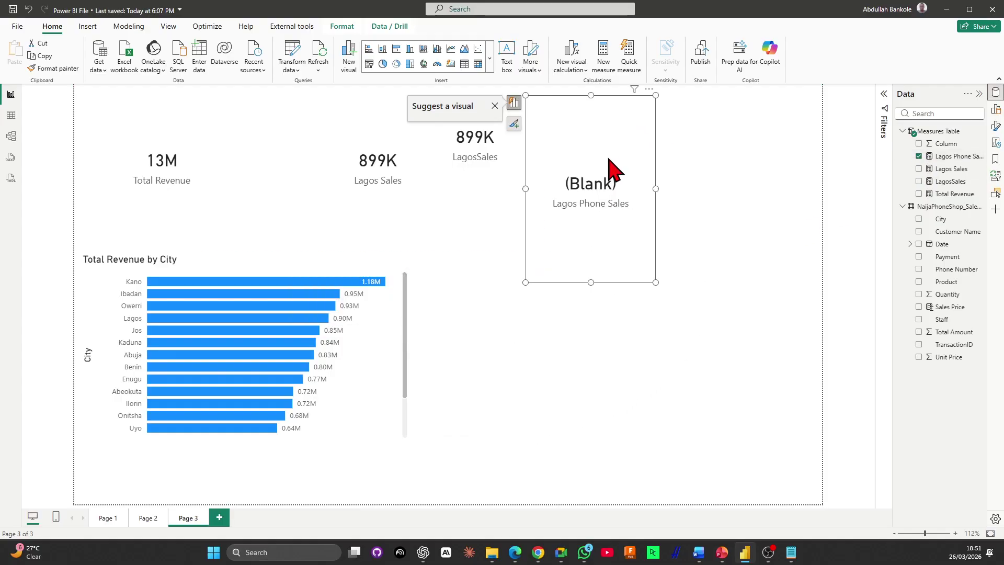
Examine the distinct Product values in the NaijaPhoneShop_Sales_2024 table, leave them unfiltered and return to the report page
{"action": "left_click", "coordinate": [10, 115]}
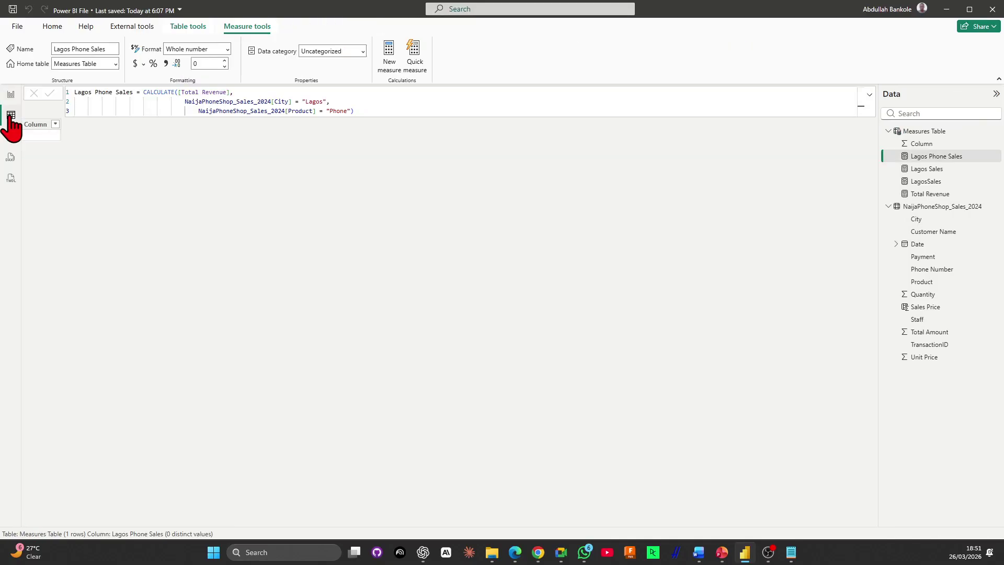
{"action": "left_click", "coordinate": [940, 216]}
{"action": "left_click", "coordinate": [941, 208]}
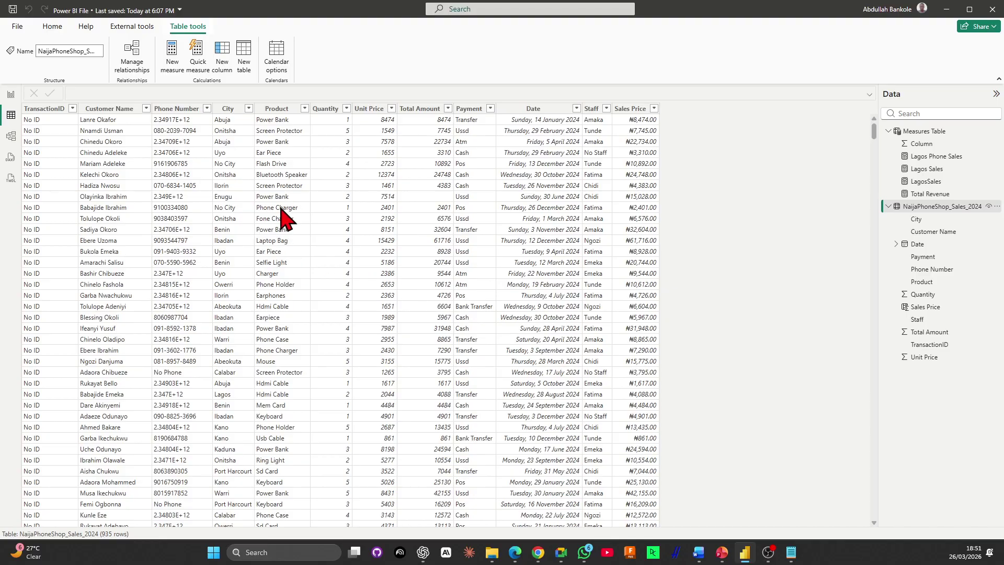
{"action": "left_click", "coordinate": [295, 109]}
{"action": "left_click", "coordinate": [305, 109]}
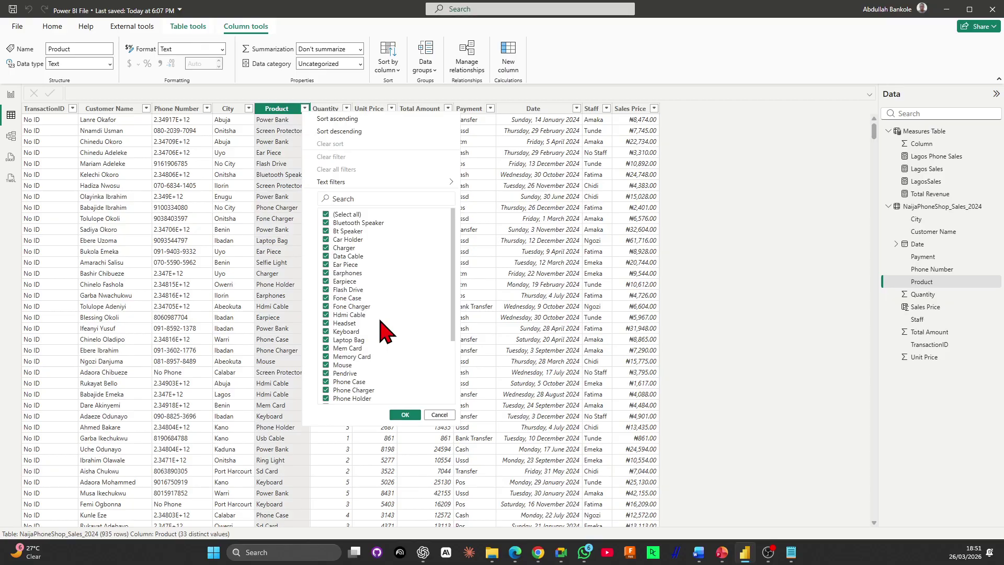
{"action": "scroll", "coordinate": [387, 329], "scroll_direction": "down", "scroll_amount": 5}
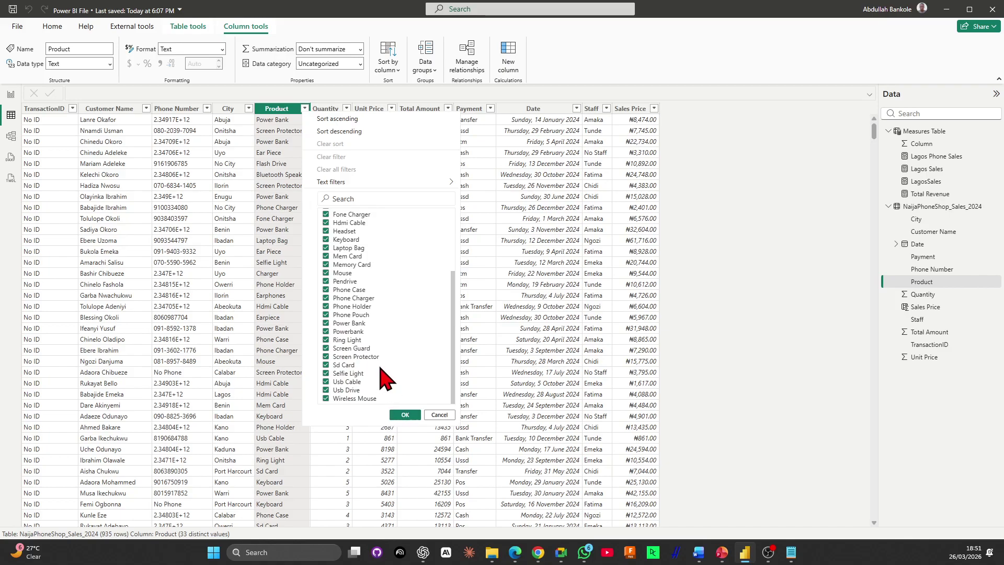
{"action": "scroll", "coordinate": [381, 345], "scroll_direction": "up", "scroll_amount": 5}
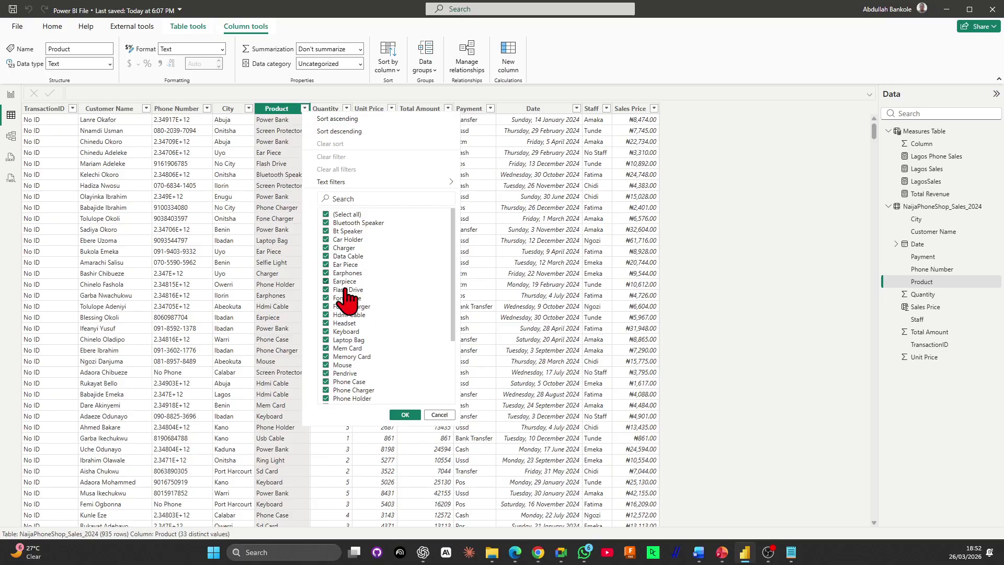
{"action": "scroll", "coordinate": [350, 324], "scroll_direction": "down", "scroll_amount": 3}
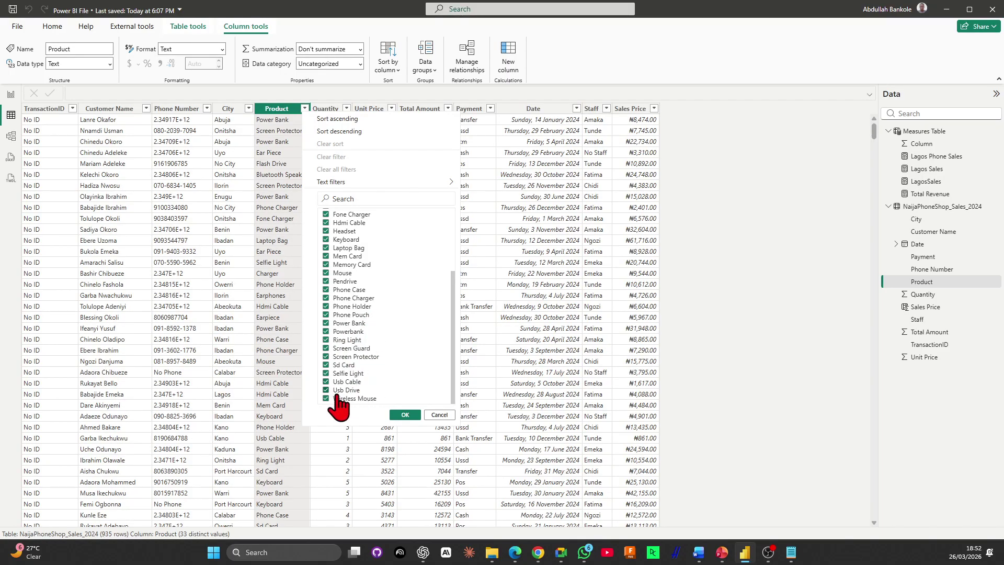
{"action": "scroll", "coordinate": [363, 329], "scroll_direction": "up", "scroll_amount": 4}
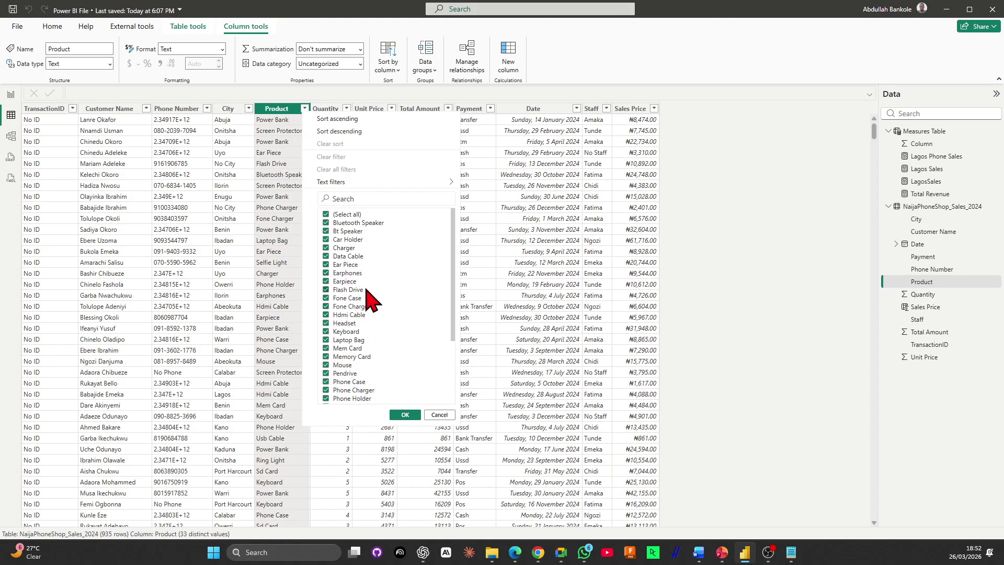
{"action": "scroll", "coordinate": [368, 298], "scroll_direction": "down", "scroll_amount": 3}
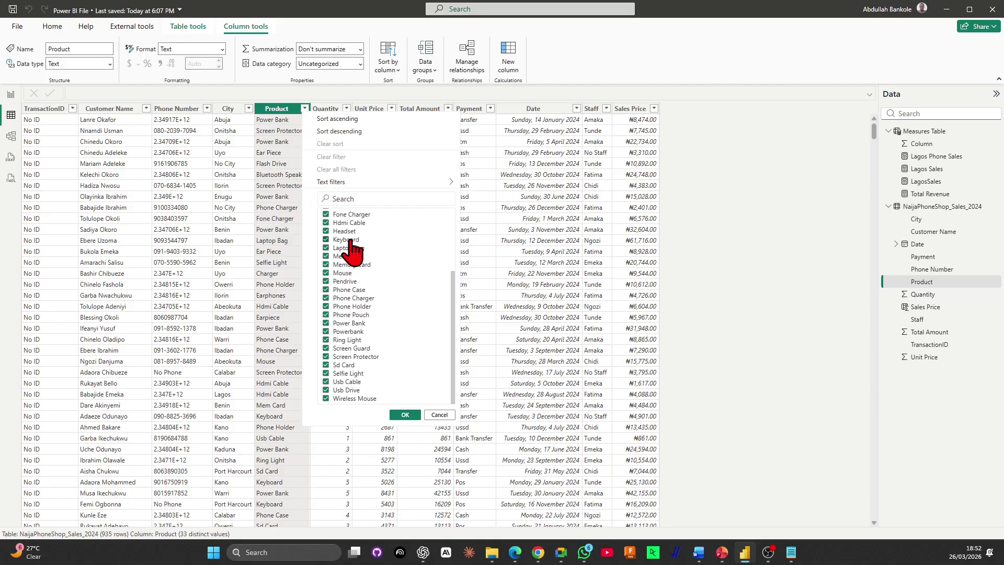
{"action": "left_click", "coordinate": [439, 416]}
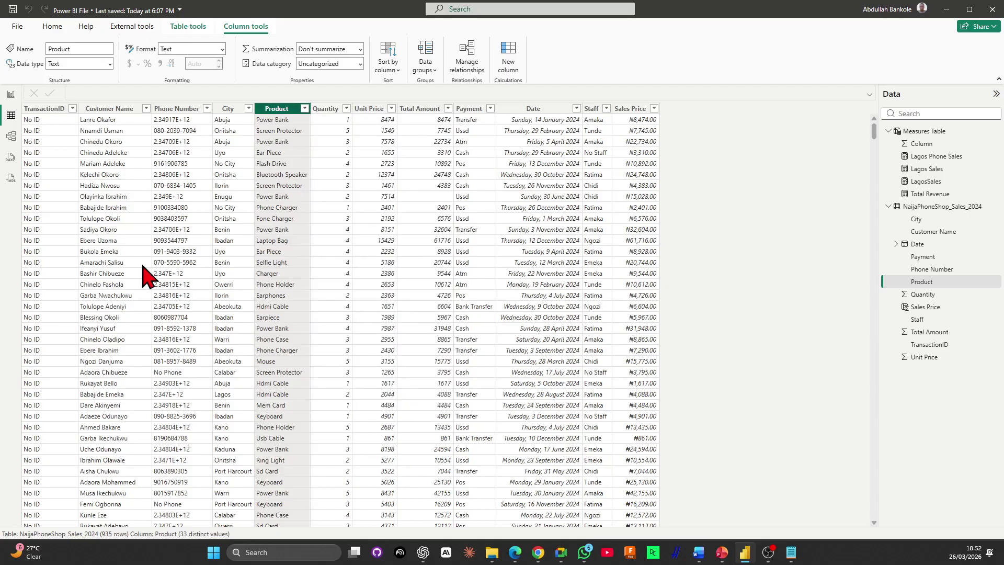
{"action": "left_click", "coordinate": [11, 96]}
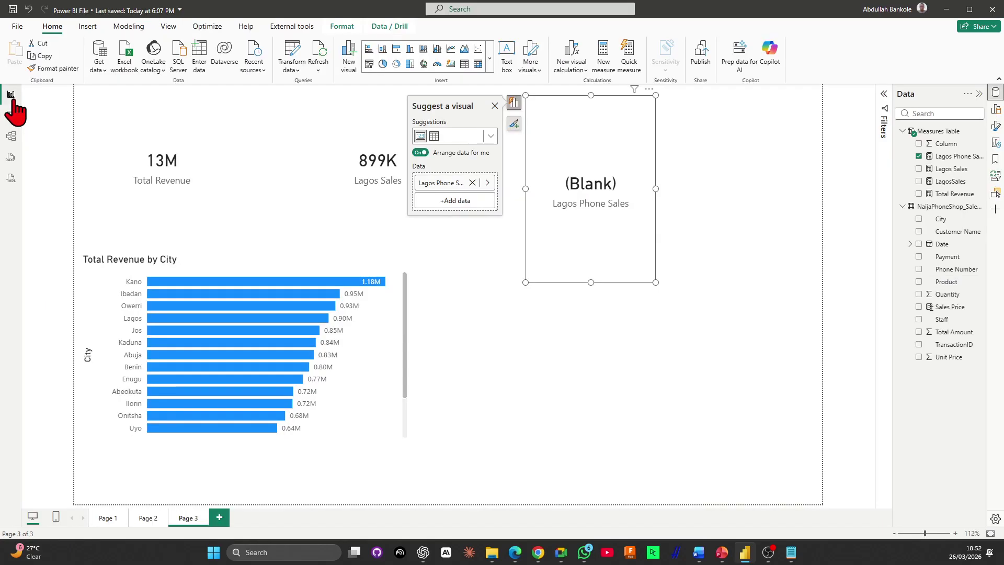
Rename the Lagos Phone Sales measure to Lagos Keyboard Sales, change its Product filter to "Keyboard" and commit the formula
{"action": "left_click", "coordinate": [955, 157]}
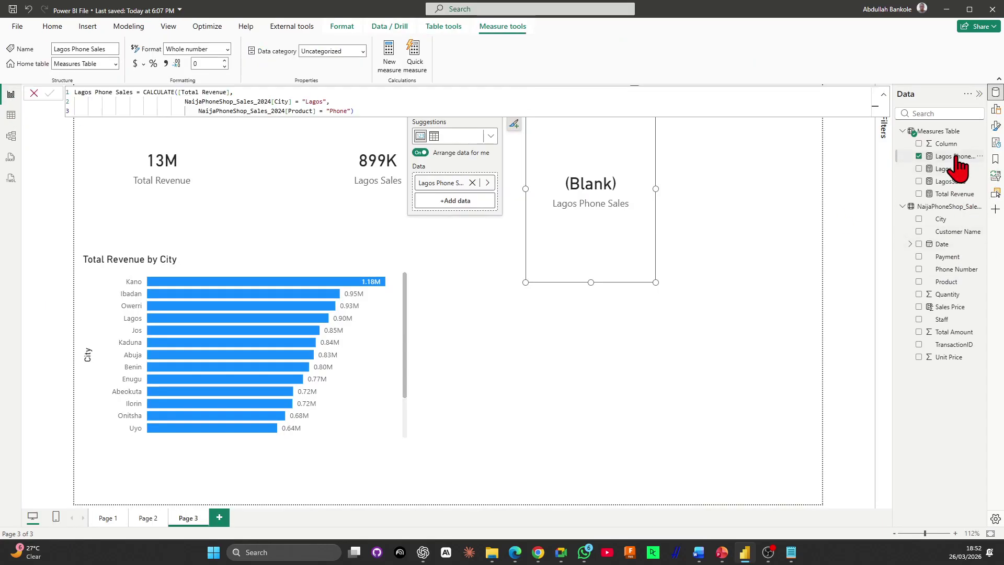
{"action": "double_click", "coordinate": [103, 92]}
{"action": "type", "text": "Tecno"}
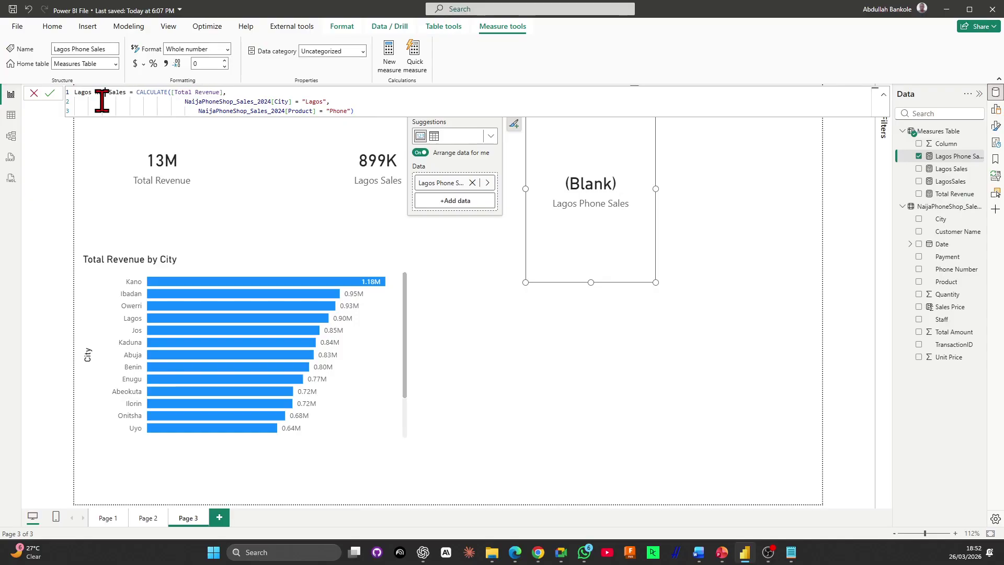
{"action": "type", "text": "ard"}
{"action": "left_click", "coordinate": [341, 102]}
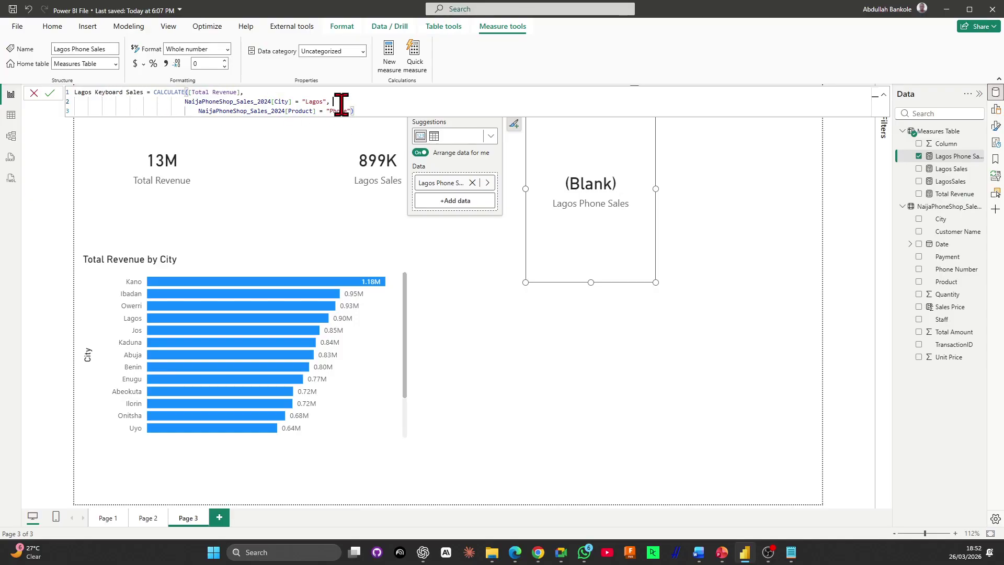
{"action": "double_click", "coordinate": [337, 111]}
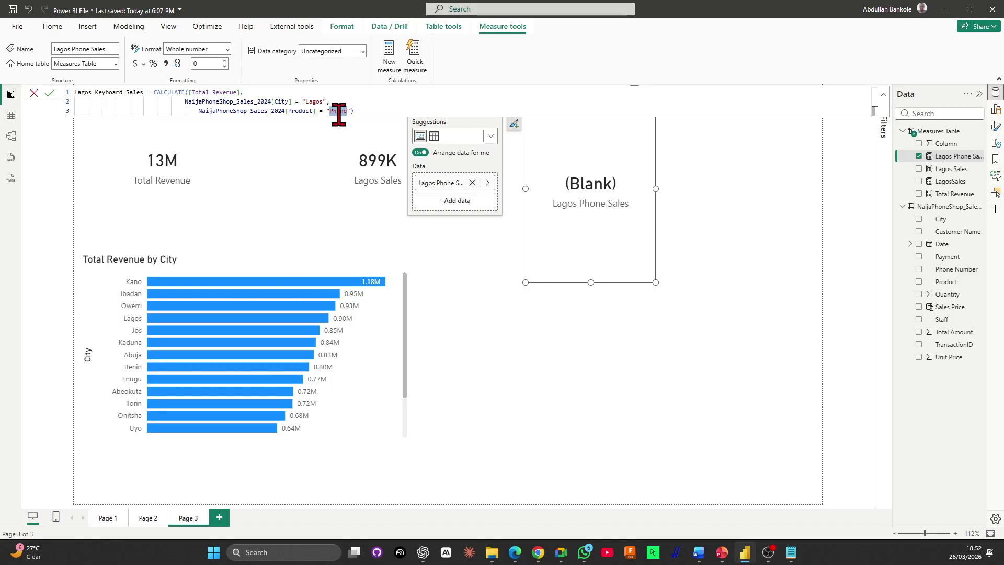
{"action": "type", "text": "Keyboard"}
{"action": "key", "text": "Return"}
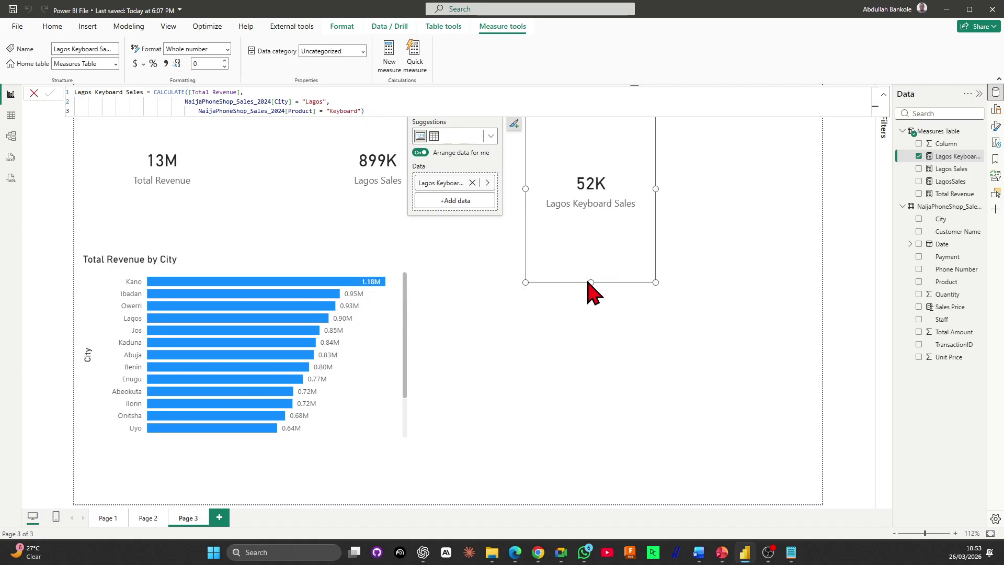
Shorten the Lagos Keyboard Sales card on Page 3 from its lower edge and deselect it
{"action": "left_click", "coordinate": [595, 293]}
{"action": "left_click", "coordinate": [586, 271]}
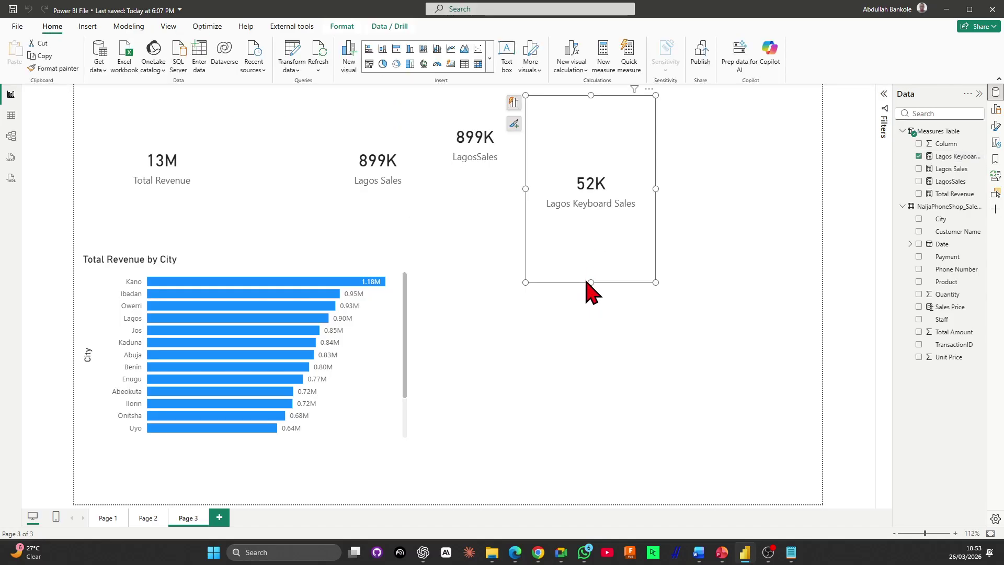
{"action": "left_click_drag", "start_coordinate": [596, 265], "coordinate": [610, 208]}
{"action": "left_click", "coordinate": [597, 327]}
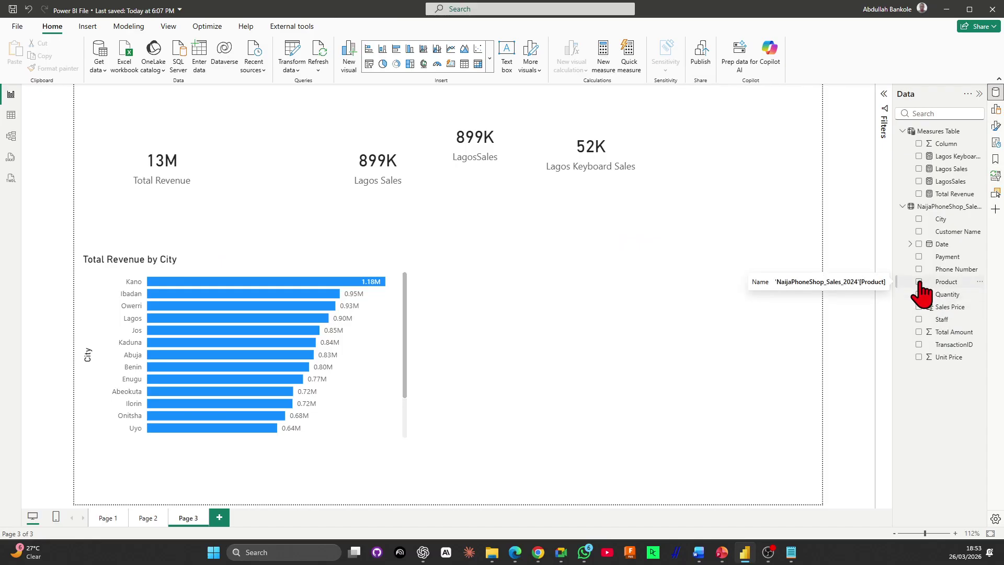
Add a bar chart of Sales Price by Product beside the city revenue chart and widen it to the right
{"action": "left_click", "coordinate": [919, 282]}
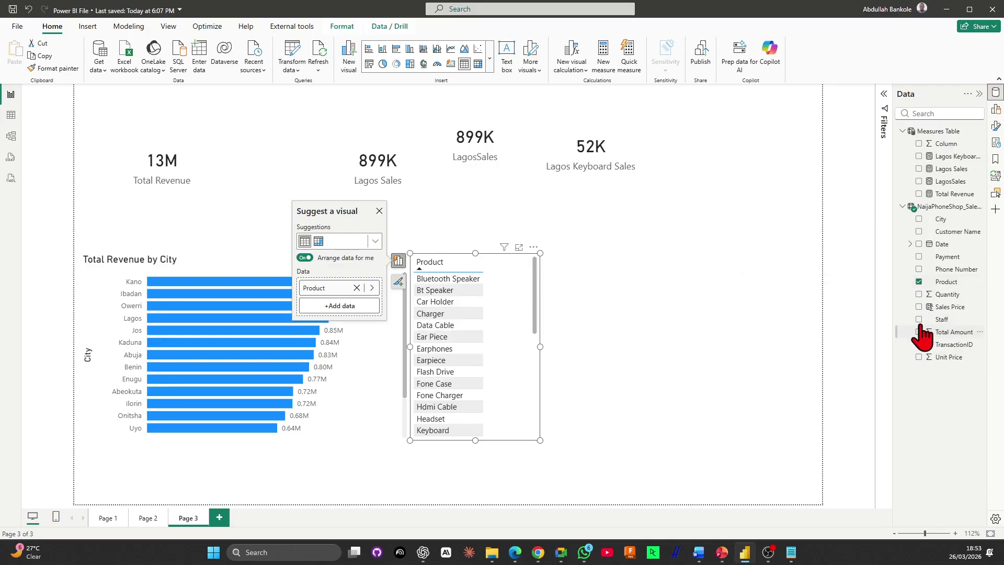
{"action": "left_click", "coordinate": [922, 310]}
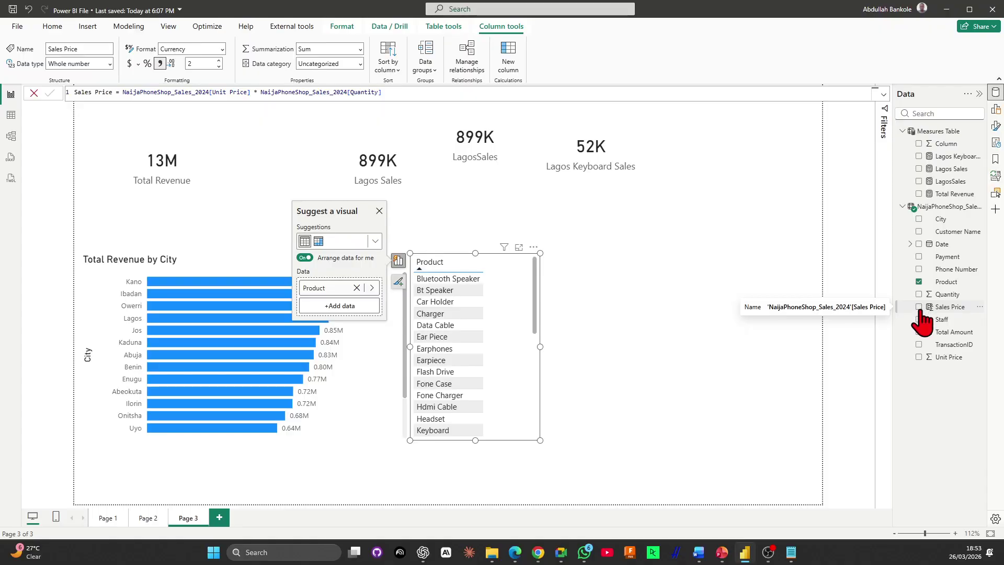
{"action": "left_click", "coordinate": [919, 307]}
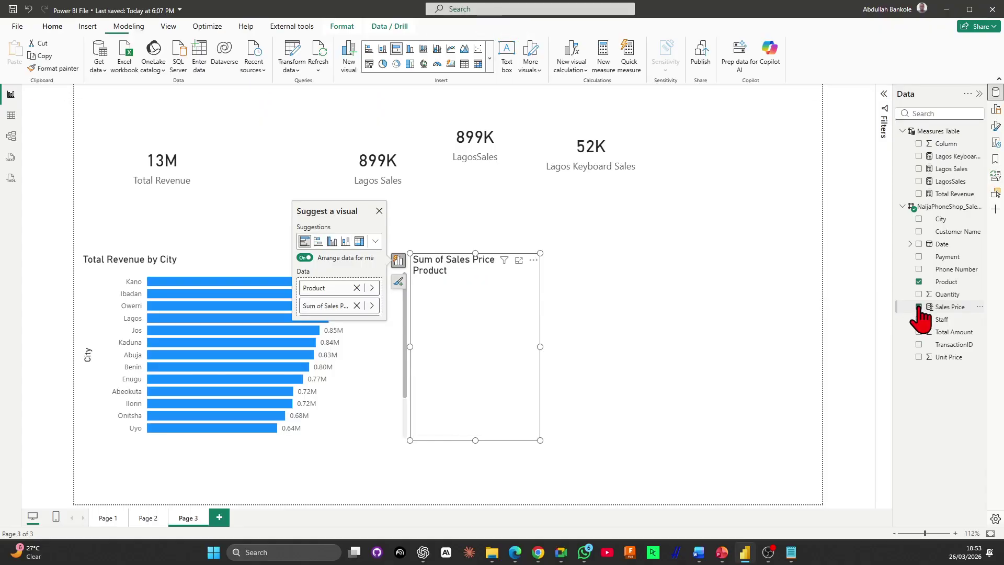
{"action": "left_click_drag", "start_coordinate": [540, 346], "coordinate": [660, 348]}
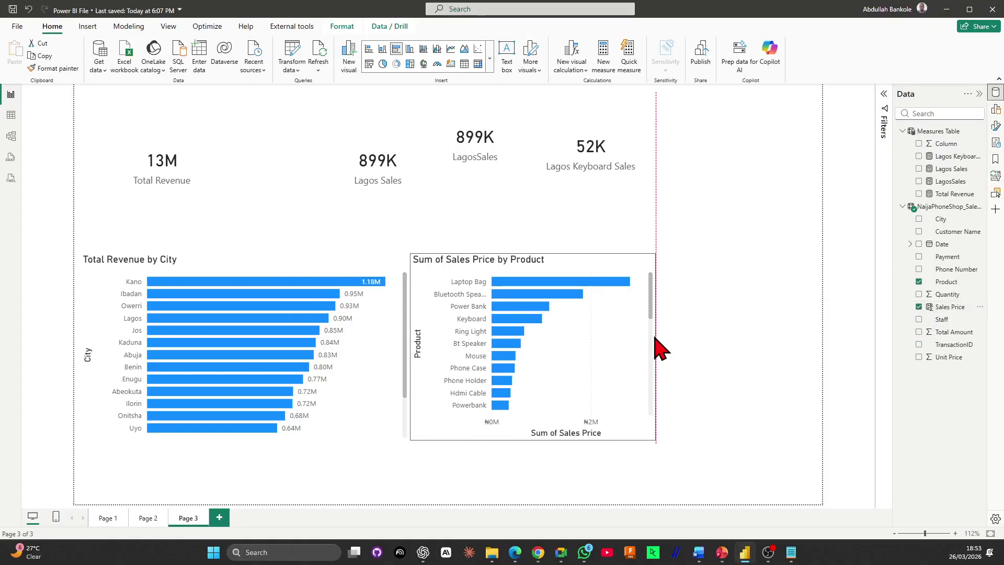
{"action": "left_click", "coordinate": [748, 283]}
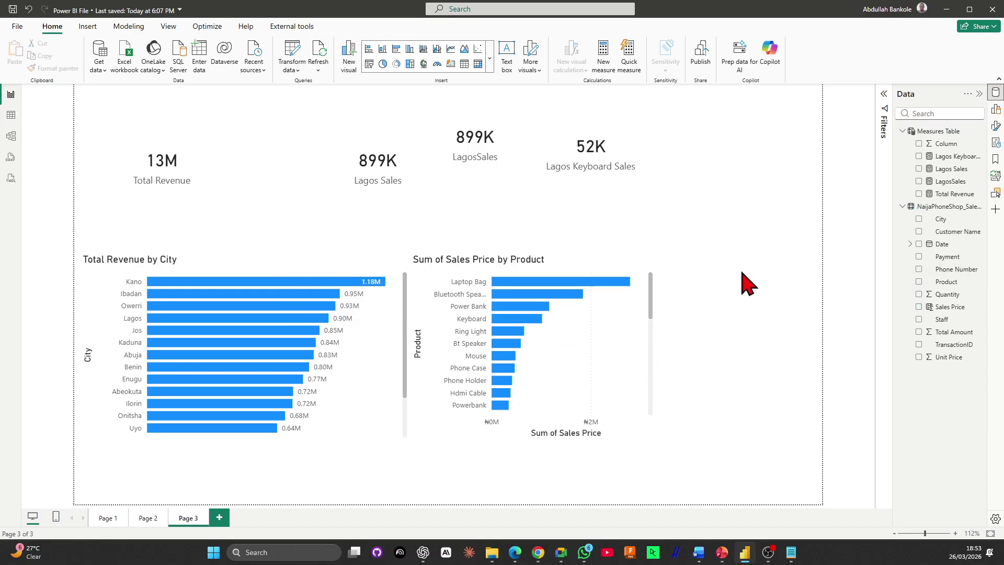
Add a visual of the City field in the report's upper-right area and convert it to a slicer
{"action": "left_click", "coordinate": [997, 116]}
{"action": "left_click", "coordinate": [996, 116]}
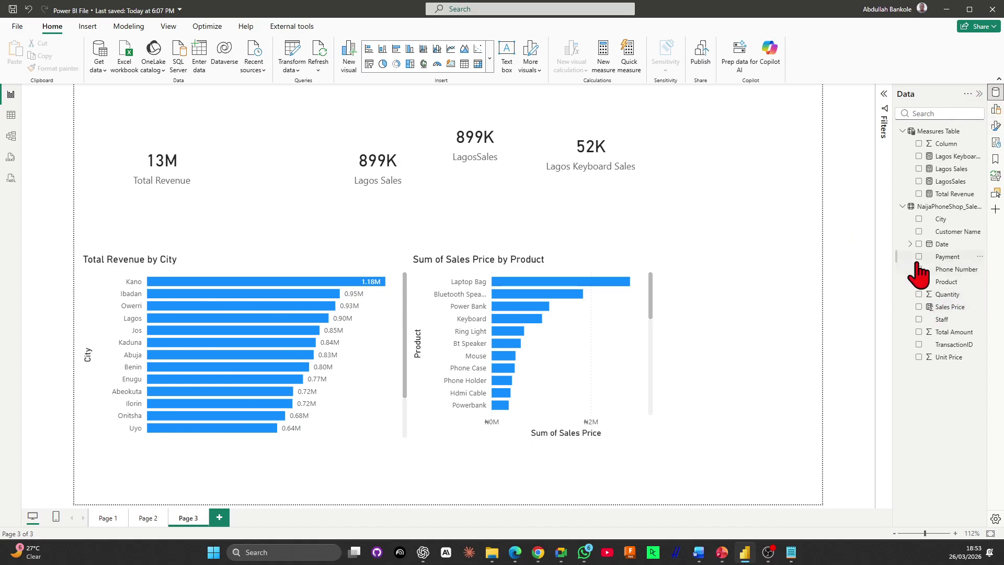
{"action": "left_click", "coordinate": [921, 220]}
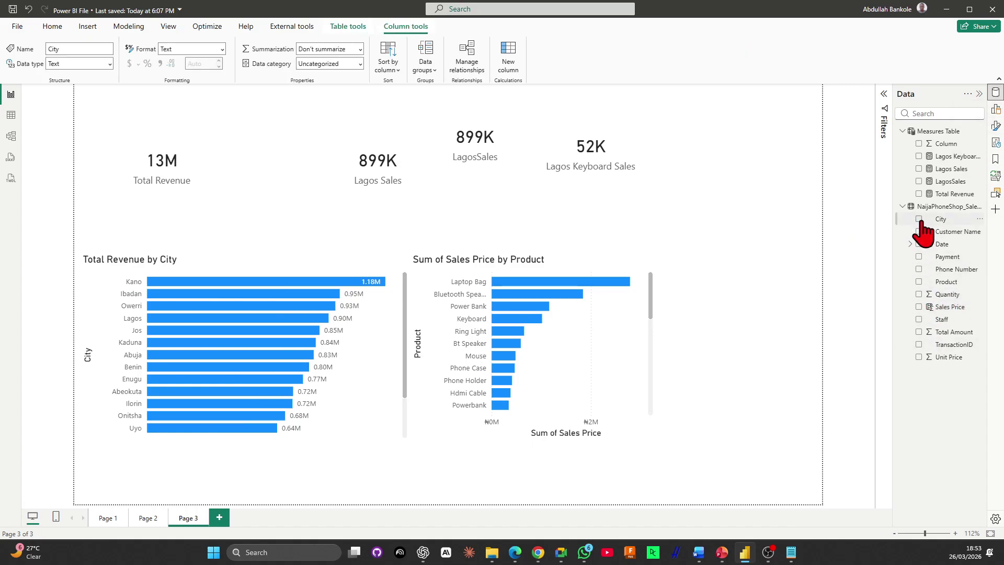
{"action": "left_click", "coordinate": [919, 220]}
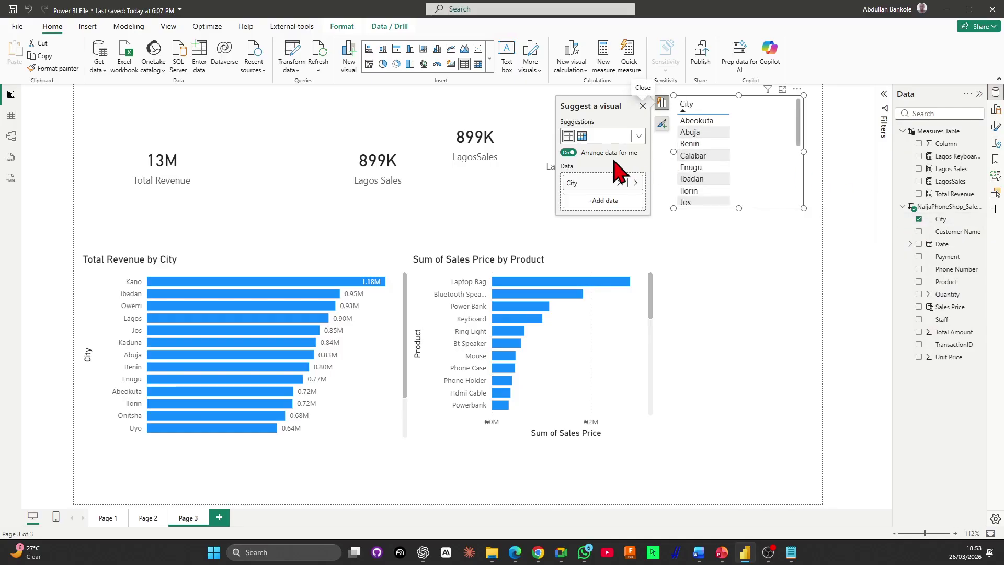
{"action": "left_click", "coordinate": [639, 137]}
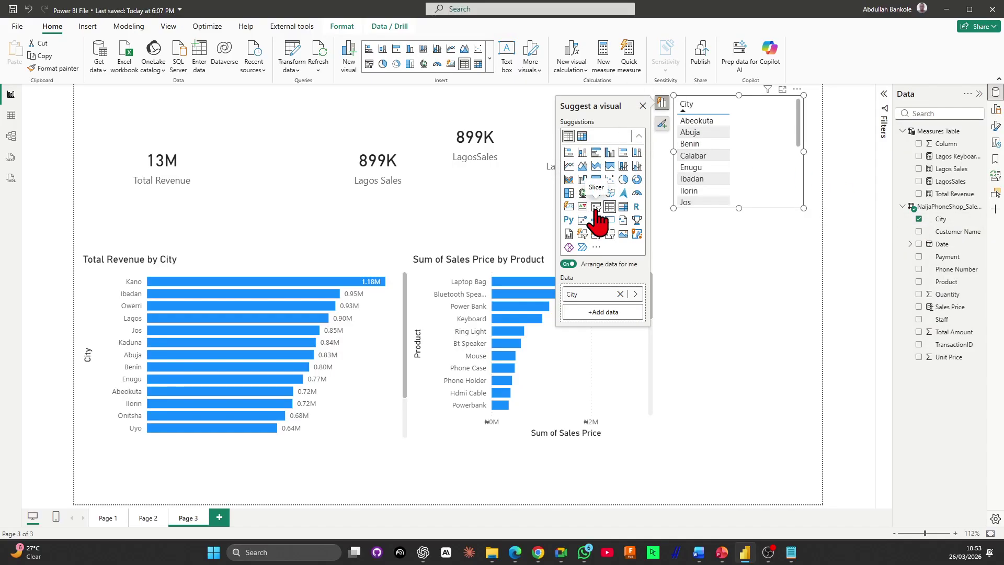
{"action": "left_click", "coordinate": [598, 208]}
Filter the report page to Lagos with the City slicer and deselect the slicer
{"action": "scroll", "coordinate": [727, 164], "scroll_direction": "down", "scroll_amount": 5}
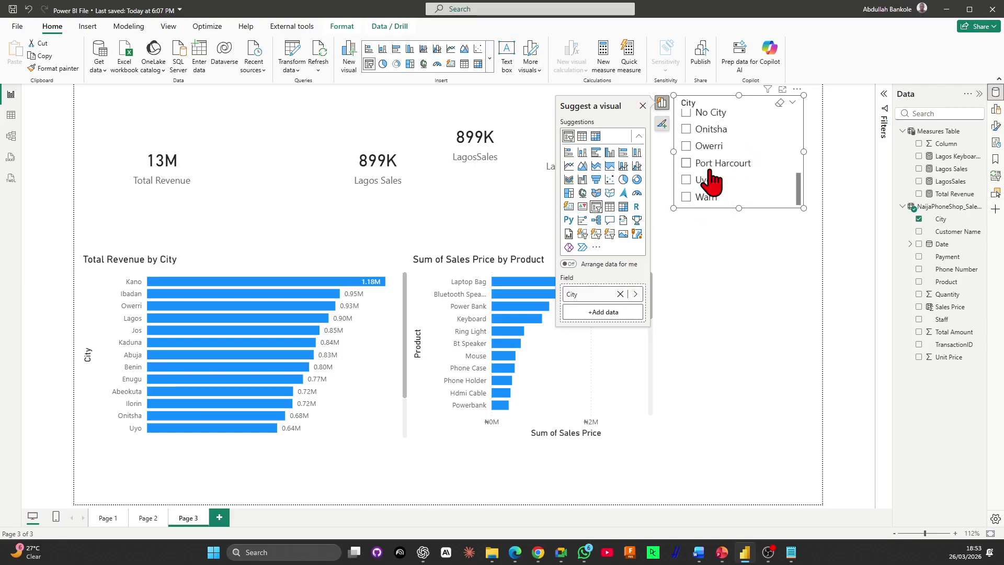
{"action": "scroll", "coordinate": [701, 149], "scroll_direction": "up", "scroll_amount": 5}
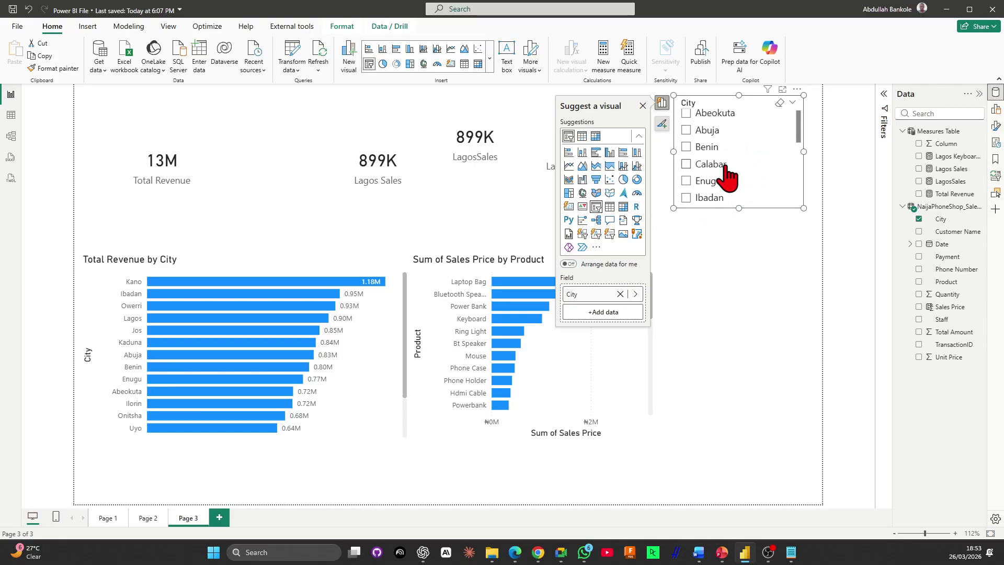
{"action": "scroll", "coordinate": [728, 172], "scroll_direction": "down", "scroll_amount": 4}
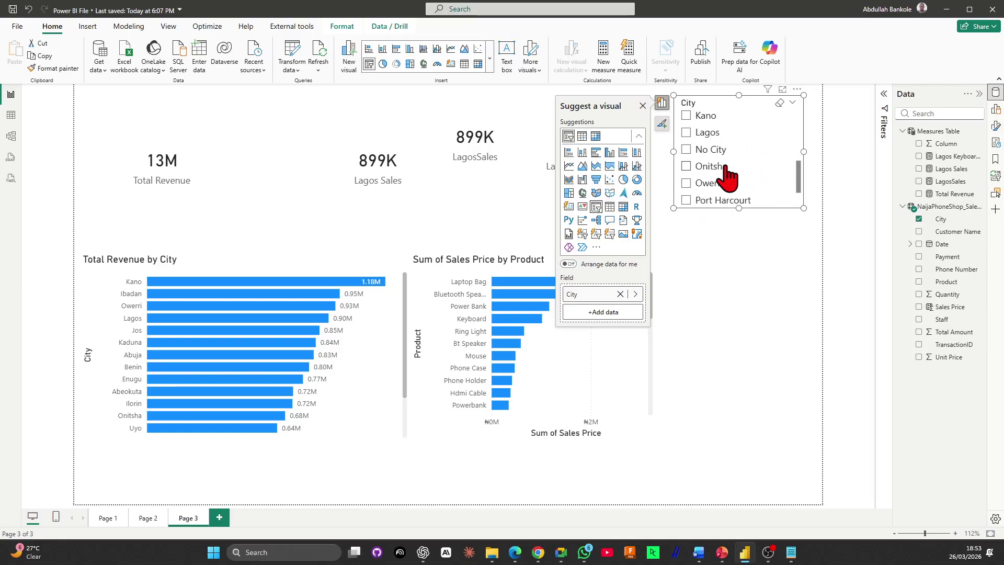
{"action": "left_click", "coordinate": [687, 133]}
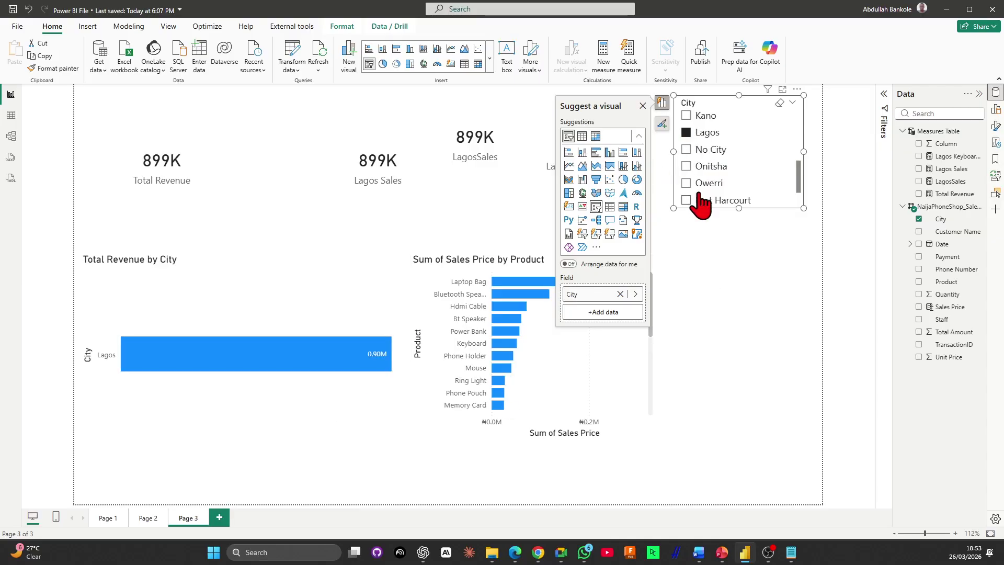
{"action": "left_click", "coordinate": [753, 399]}
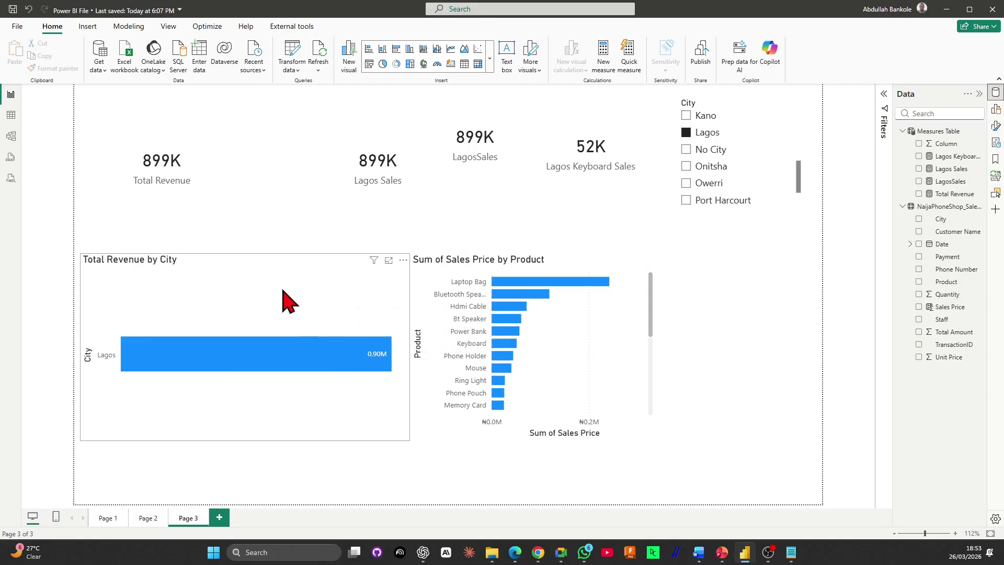
Copy the formatting of the Total Revenue by City chart onto the Sum of Sales Price by Product chart
{"action": "left_click", "coordinate": [274, 313]}
{"action": "left_click", "coordinate": [53, 71]}
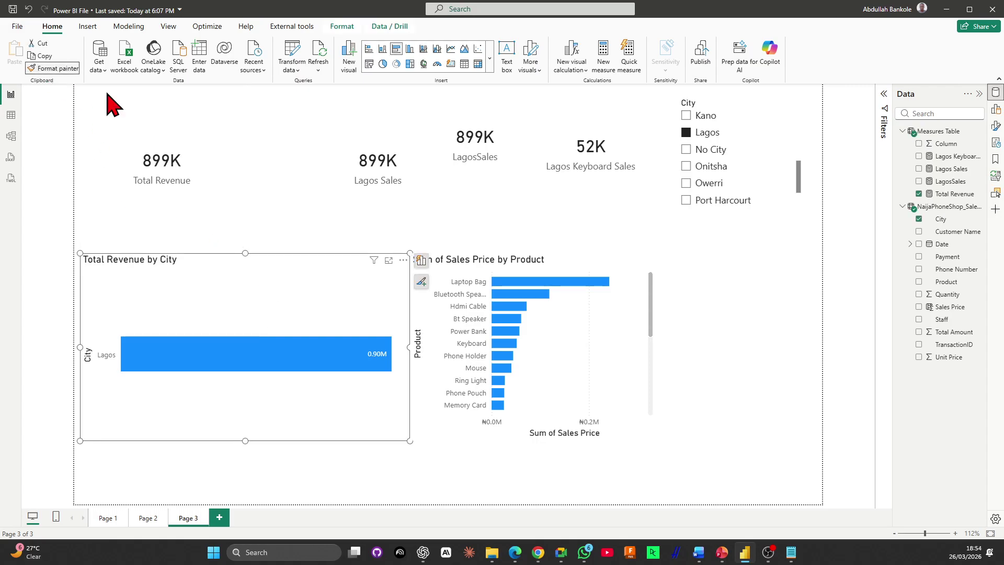
{"action": "left_click", "coordinate": [619, 362]}
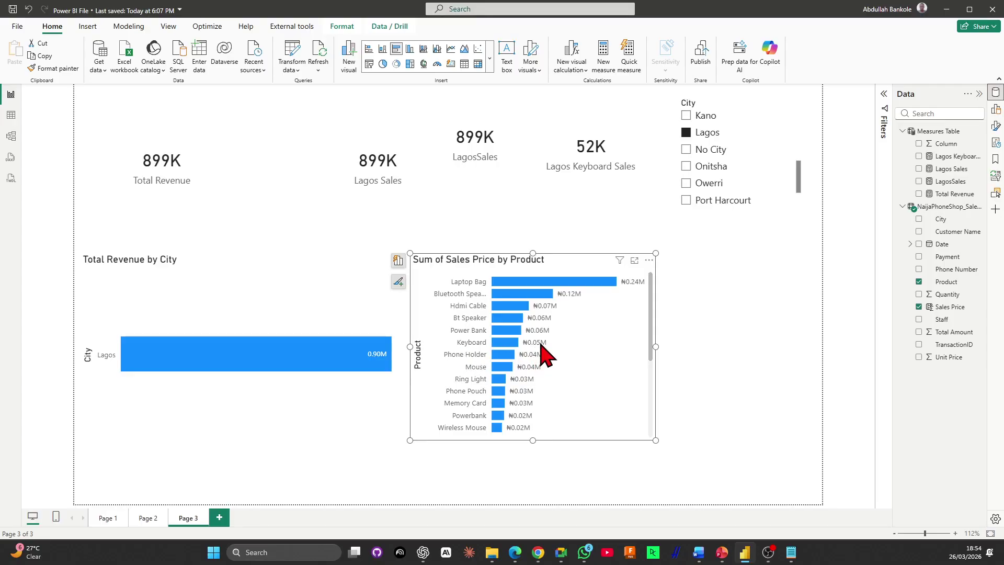
Move the Sum of Sales Price by Product chart slightly to the right, away from the city chart
{"action": "mouse_move", "coordinate": [505, 344]}
{"action": "key", "text": "alt+Tab"}
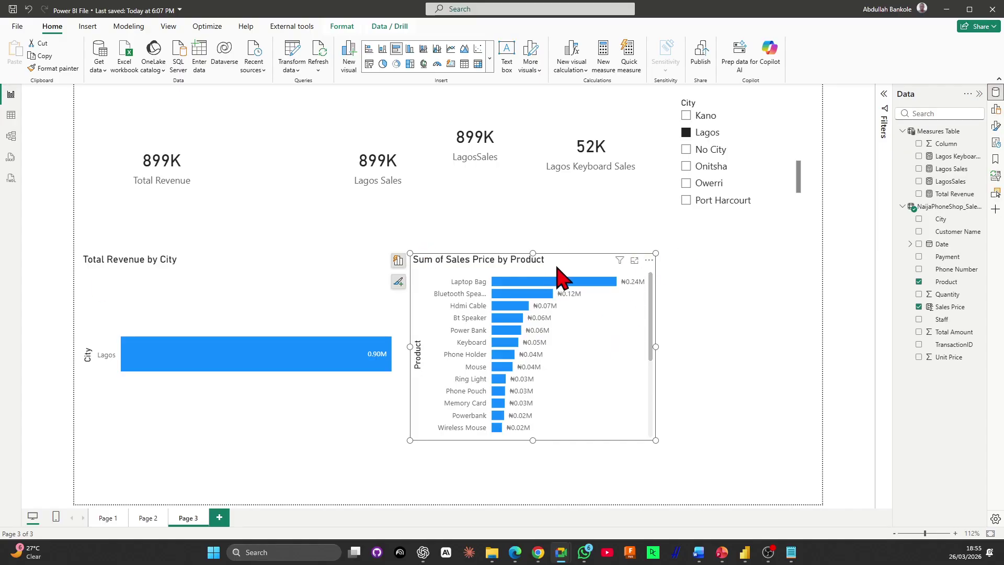
{"action": "left_click_drag", "start_coordinate": [556, 264], "coordinate": [577, 265]}
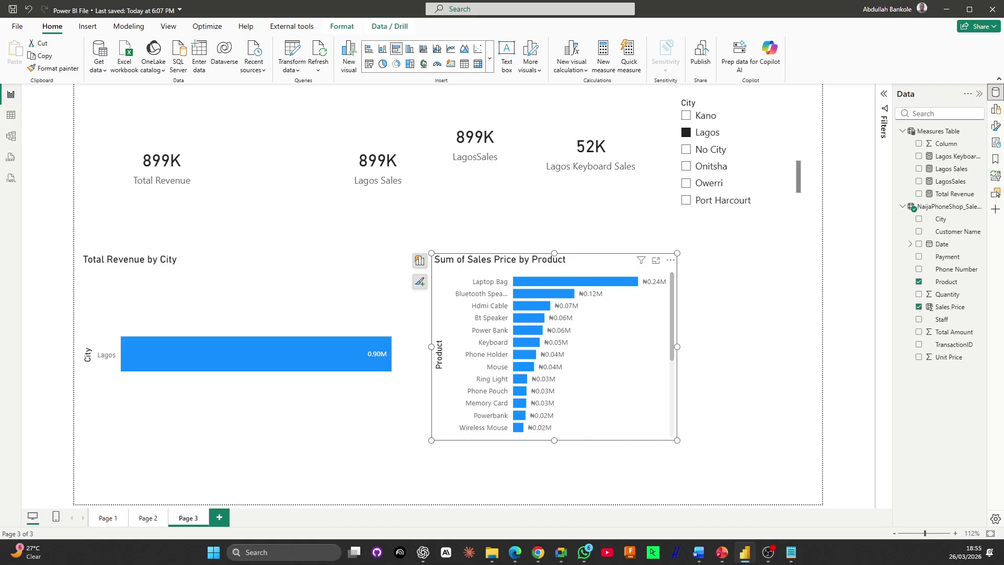
Switch to the presentation and advance from the Multiple Filters in CALCULATE slide to Understanding Filter Context
{"action": "key", "text": "alt+Tab"}
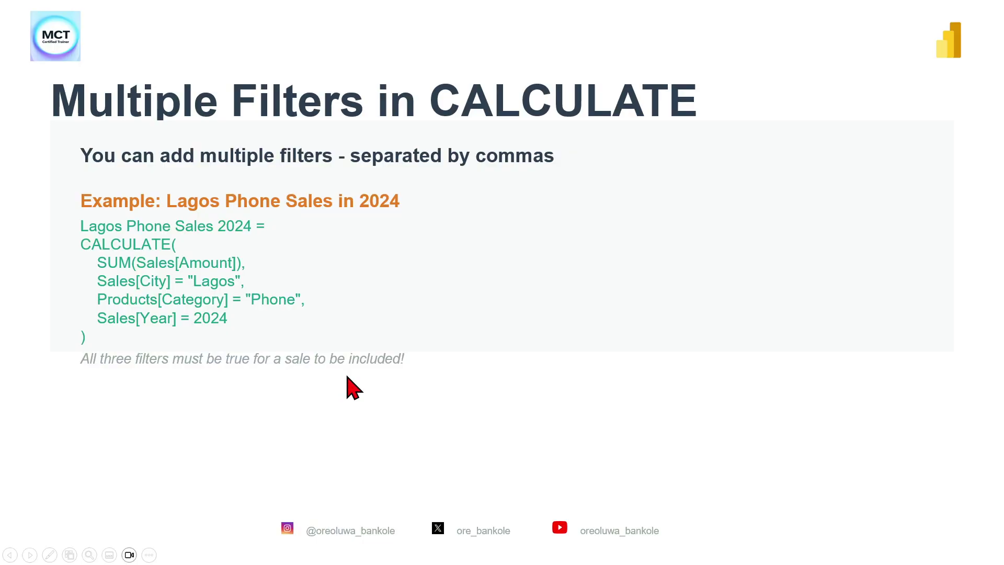
{"action": "key", "text": "Right"}
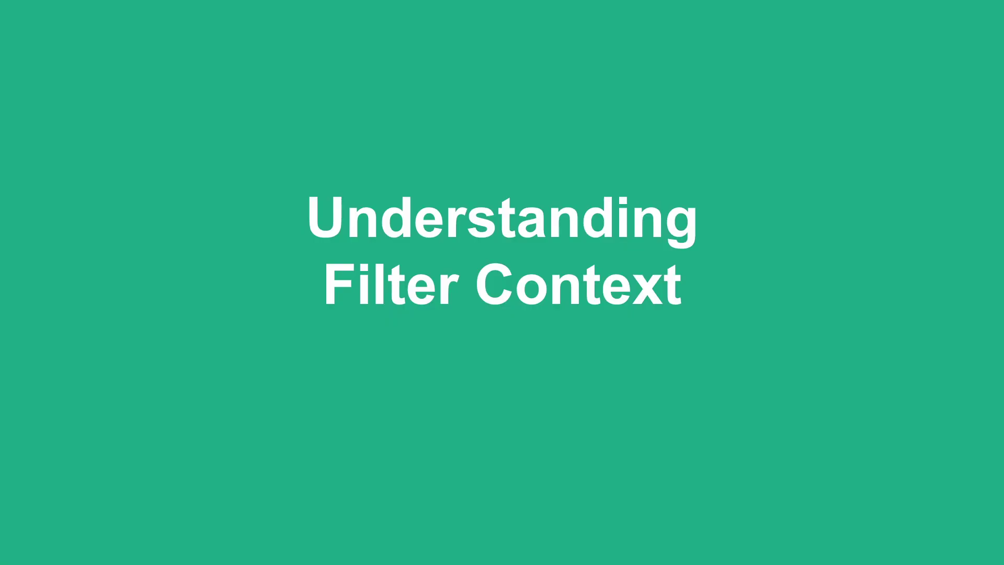
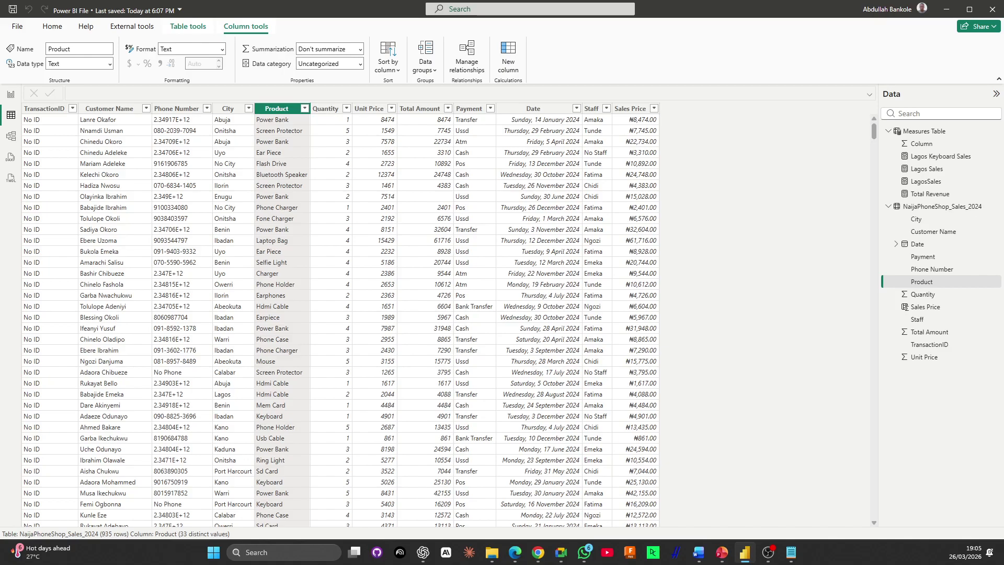
{"action": "key", "text": "alt+space"}
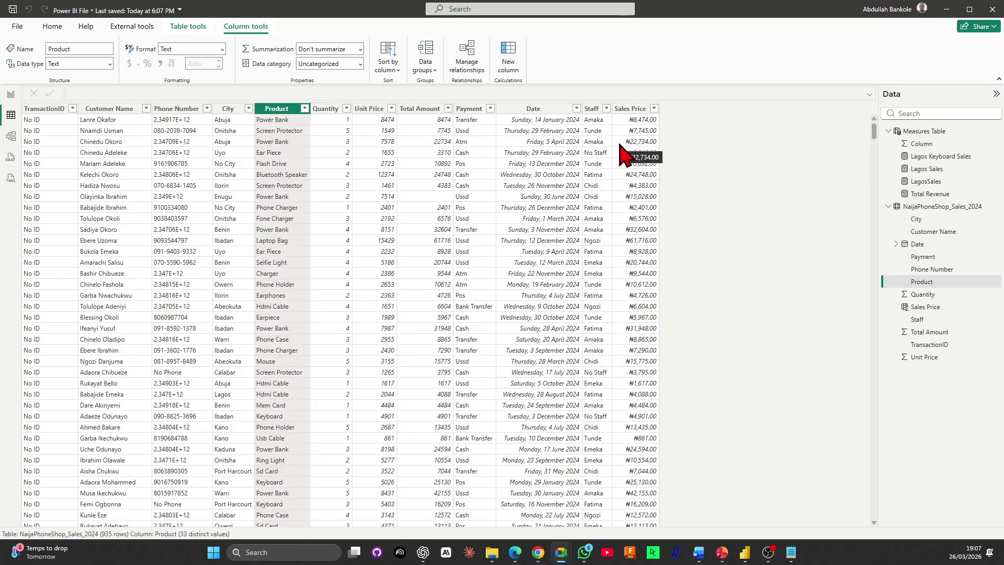
Create a calculated column in the Measures Table, name it Sales Status and start its expression on a second line
{"action": "left_click", "coordinate": [924, 134]}
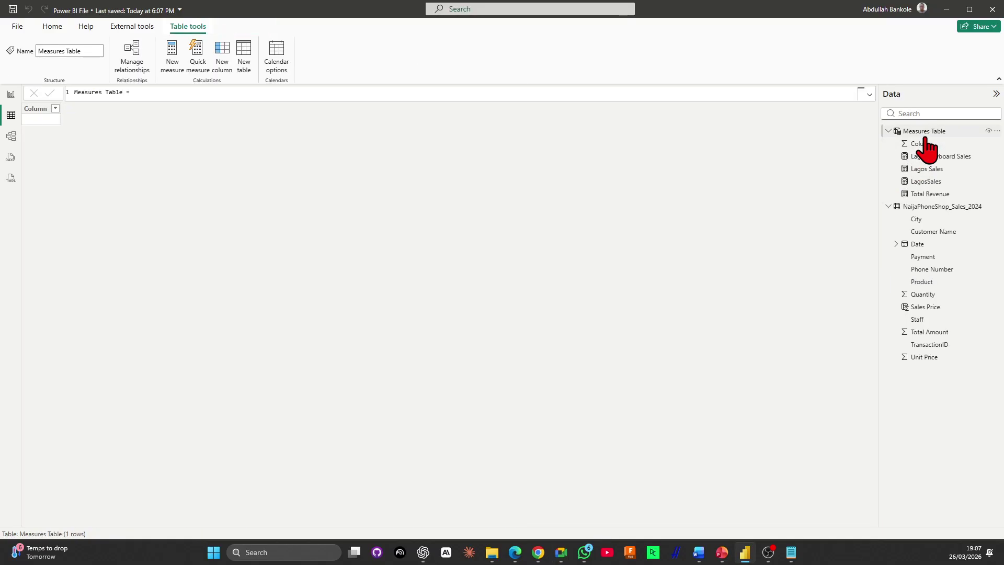
{"action": "left_click", "coordinate": [195, 59]}
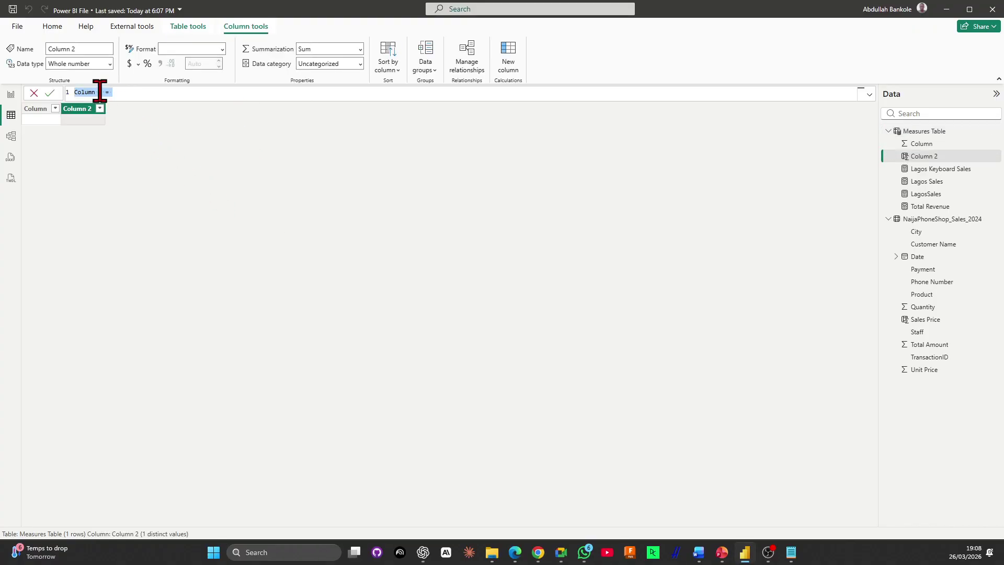
{"action": "type", "text": "Salea"}
{"action": "type", "text": " Statua"}
{"action": "type", "text": " ="}
{"action": "key", "text": "shift+Return"}
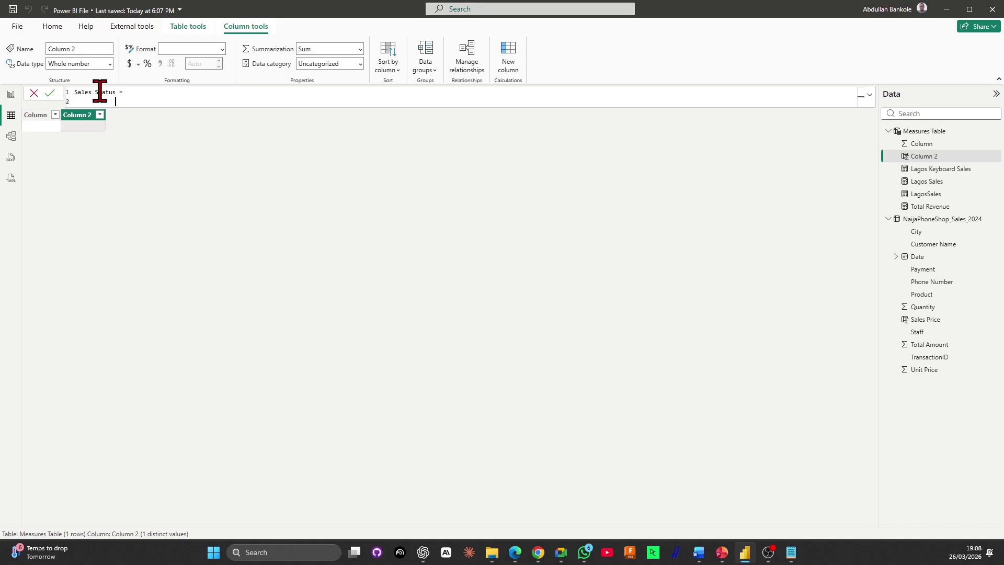
{"action": "type", "text": "IF("}
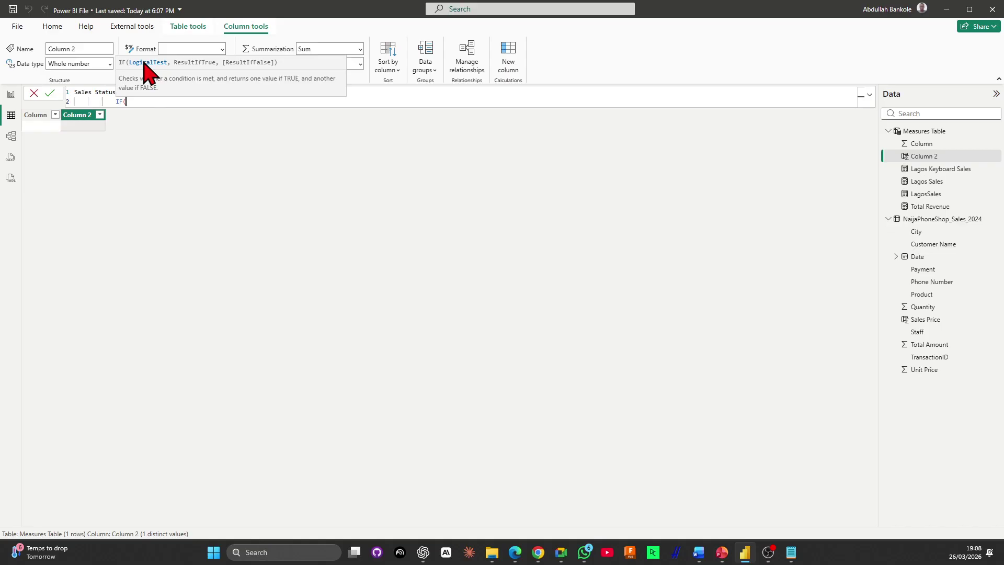
{"action": "type", "text": "sales"}
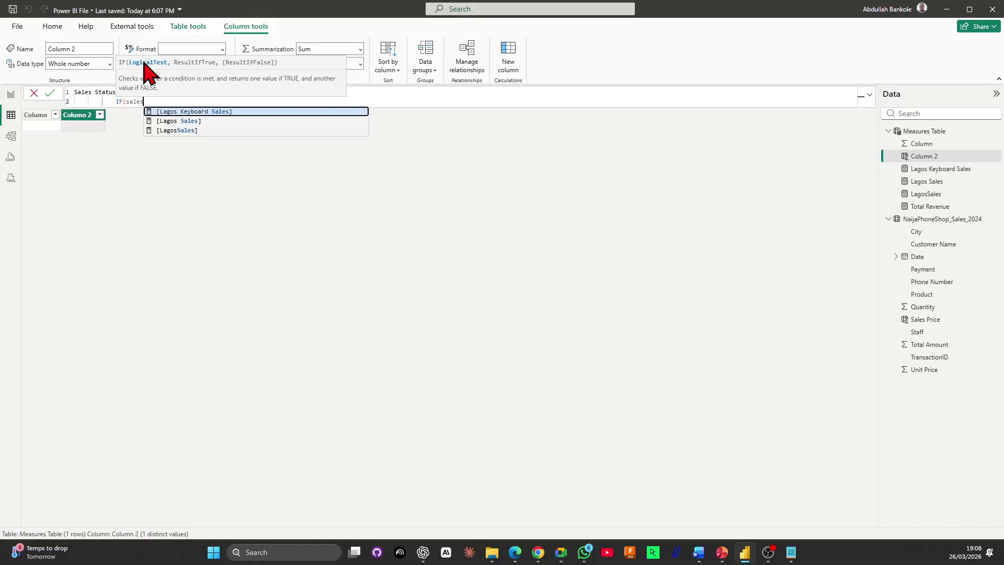
{"action": "key", "text": "BackSpace"}
{"action": "key", "text": "BackSpace"}
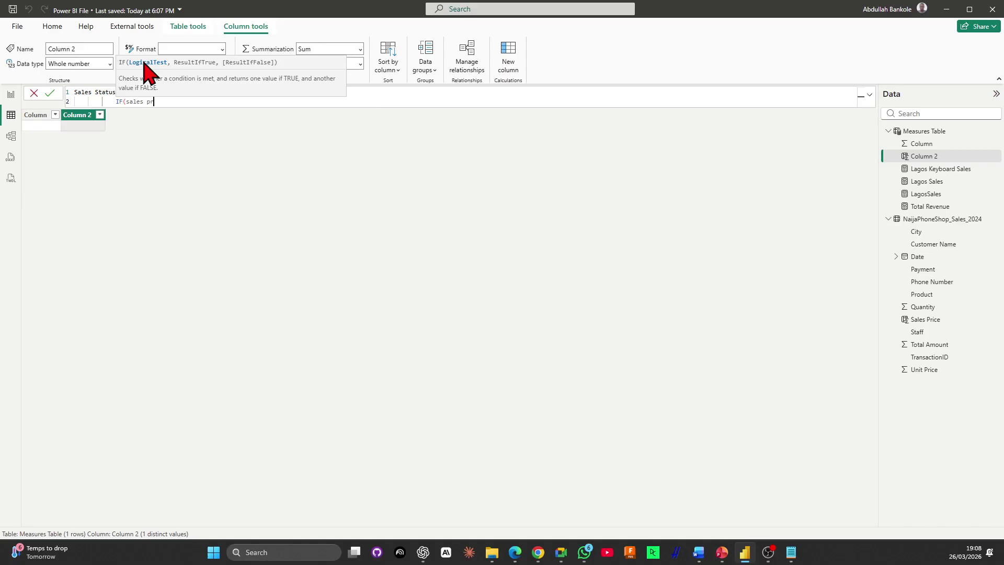
{"action": "key", "text": "BackSpace"}
{"action": "key", "text": "BackSpace"}
{"action": "key", "text": "BackSpace"}
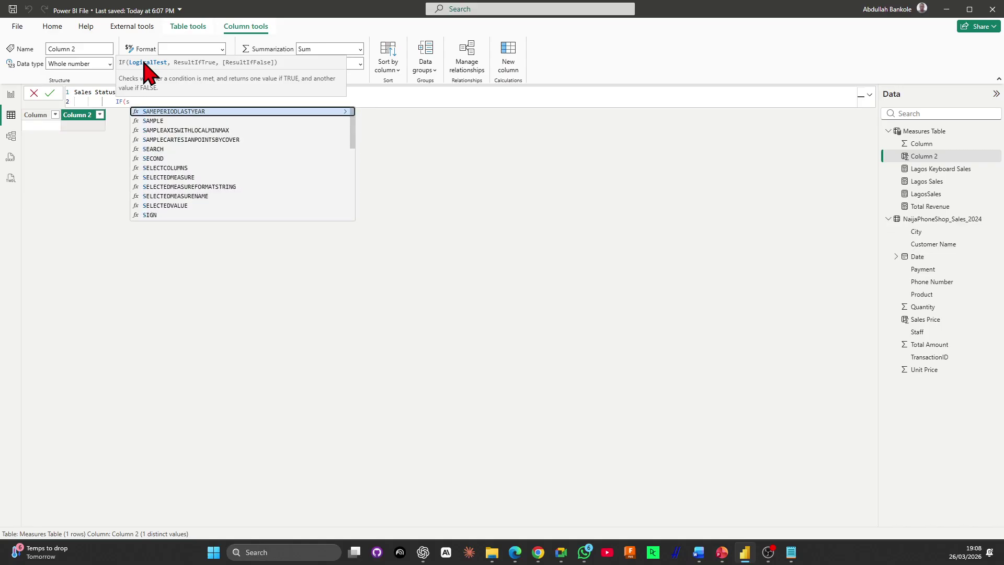
{"action": "key", "text": "Escape"}
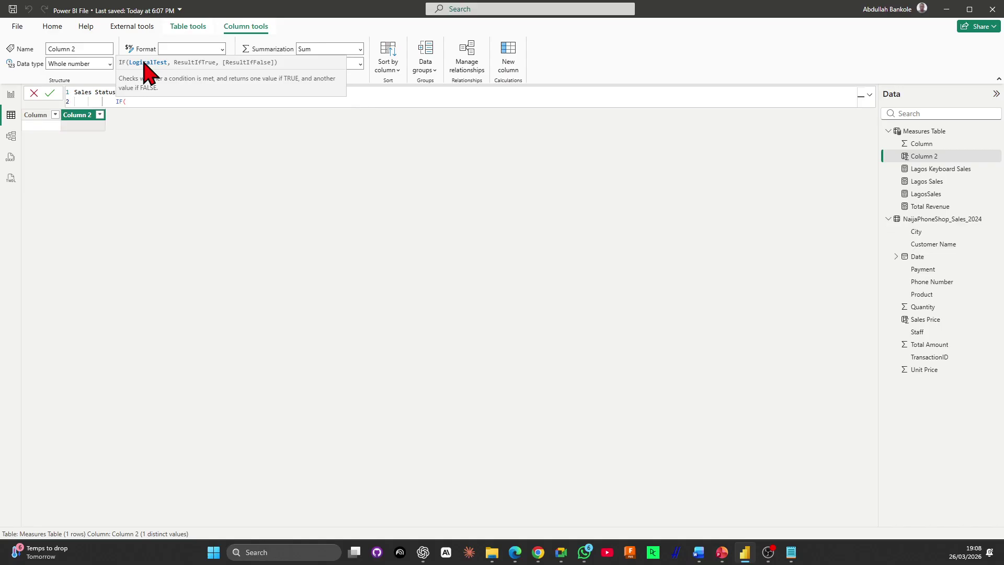
{"action": "type", "text": "n"}
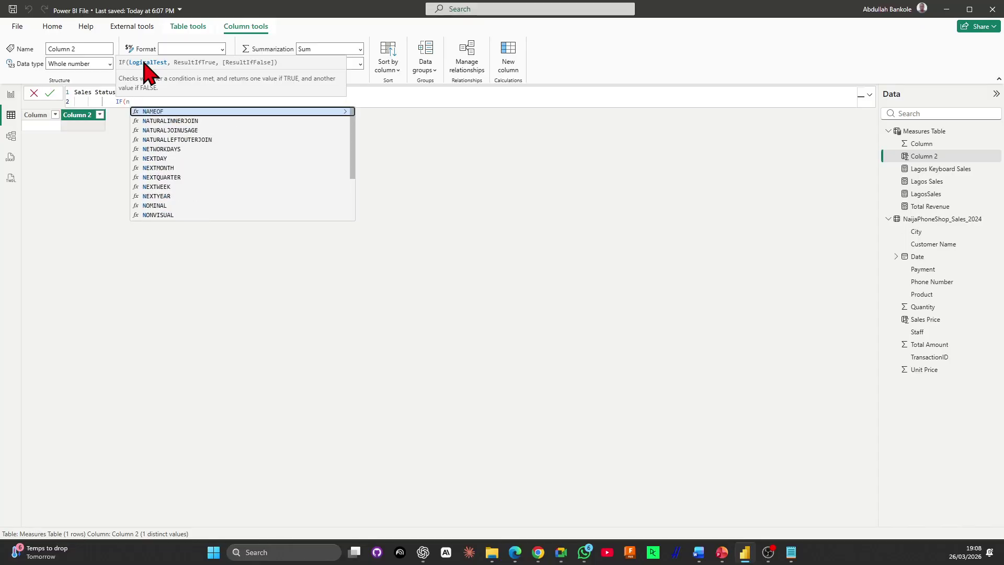
{"action": "key", "text": "BackSpace"}
{"action": "type", "text": "Na"}
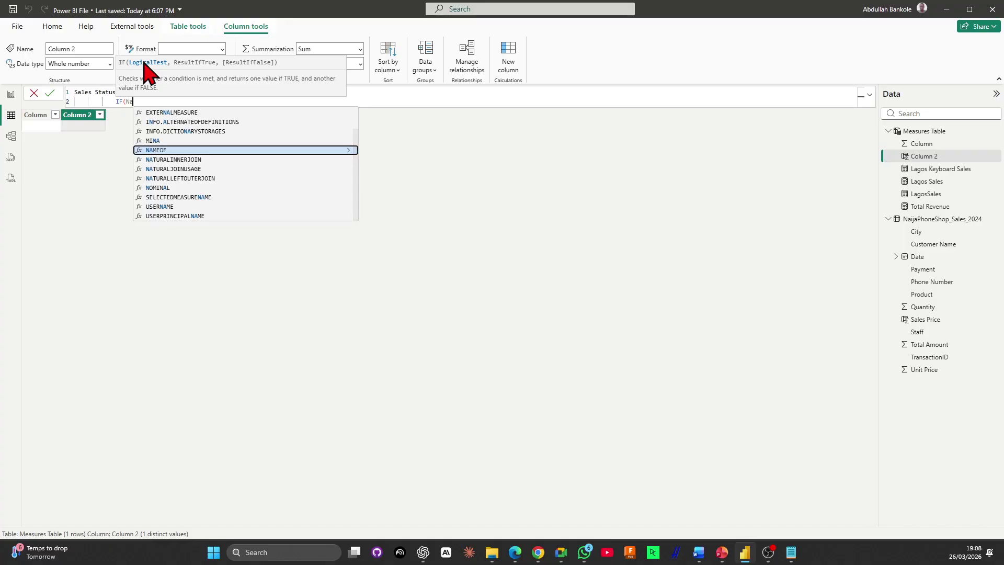
{"action": "key", "text": "Escape"}
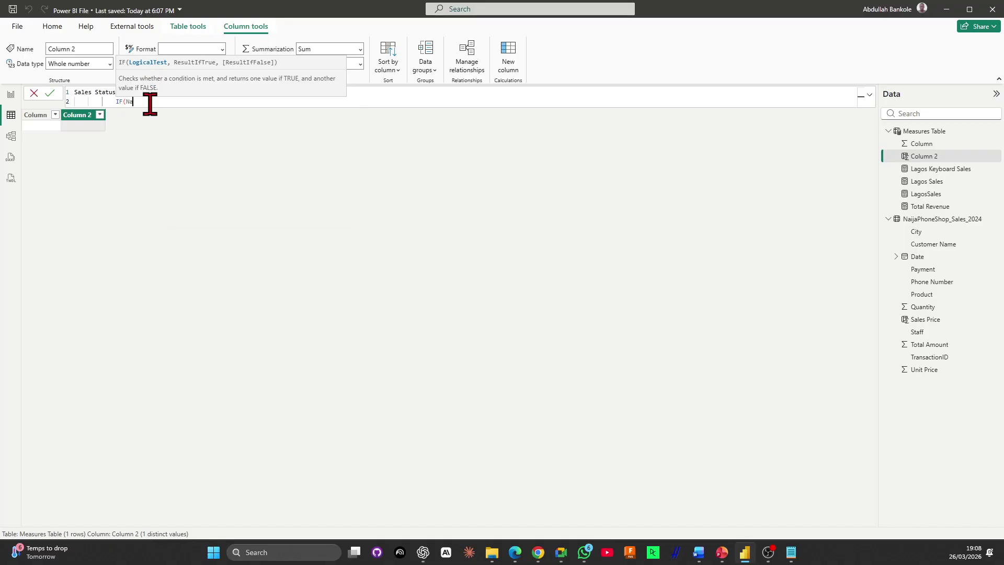
Clear the Sales Status formula and discard the unfinished column from the Measures Table
{"action": "left_click_drag", "start_coordinate": [148, 103], "coordinate": [21, 87]}
{"action": "key", "text": "Delete"}
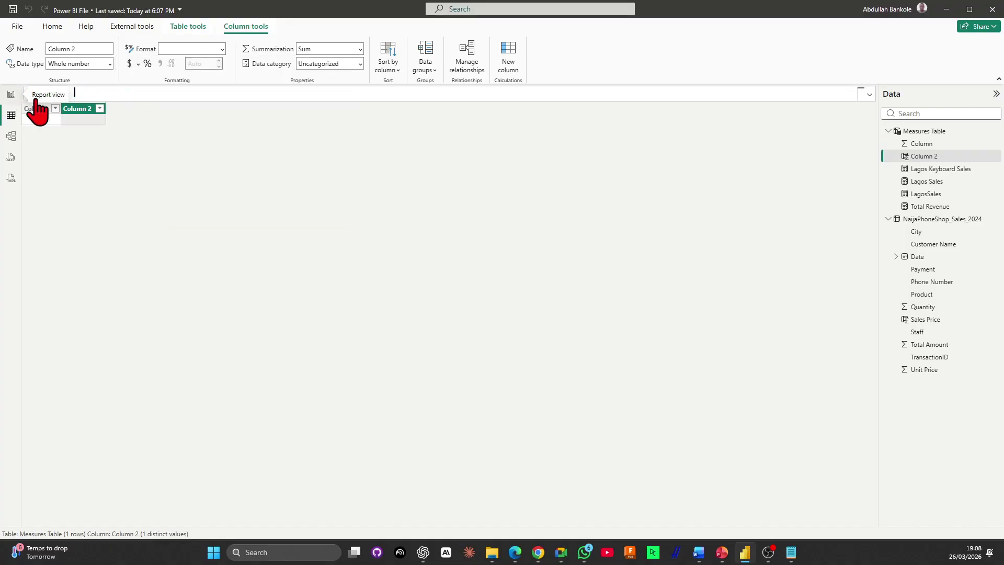
{"action": "key", "text": "Return"}
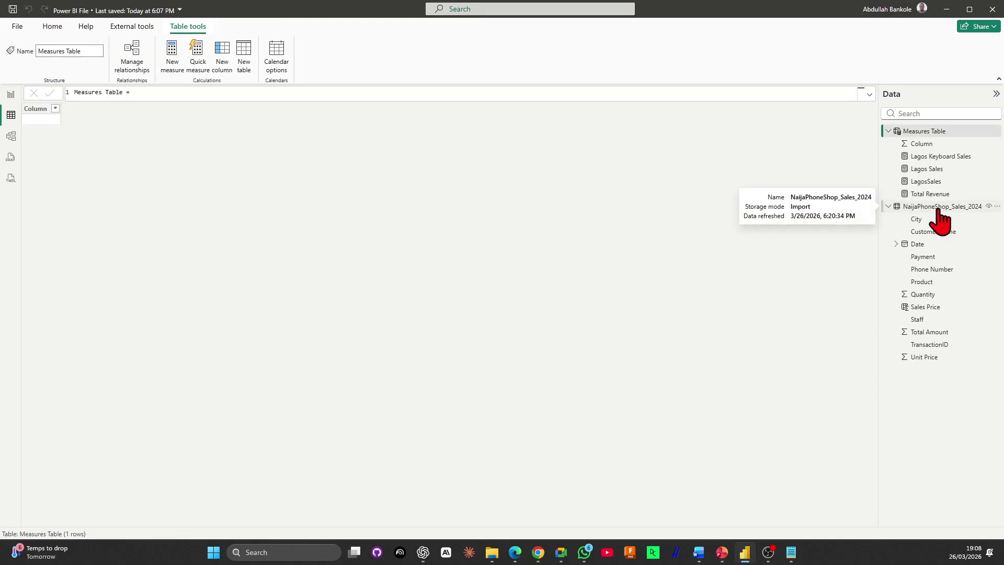
Create a calculated column named Sales Status in the NaijaPhoneShop_Sales_2024 table and begin an indented IF function on its second line
{"action": "left_click", "coordinate": [940, 214]}
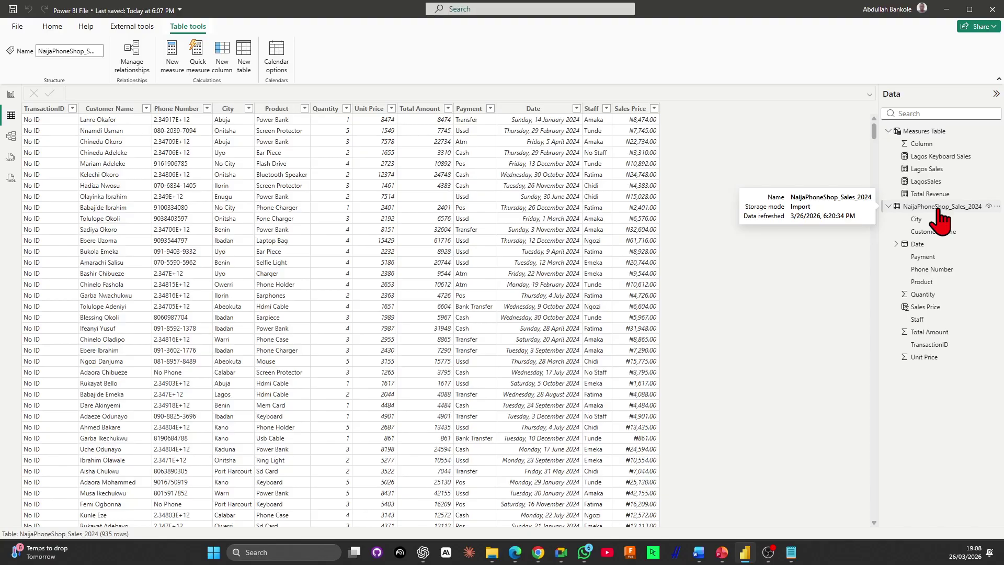
{"action": "left_click", "coordinate": [222, 61]}
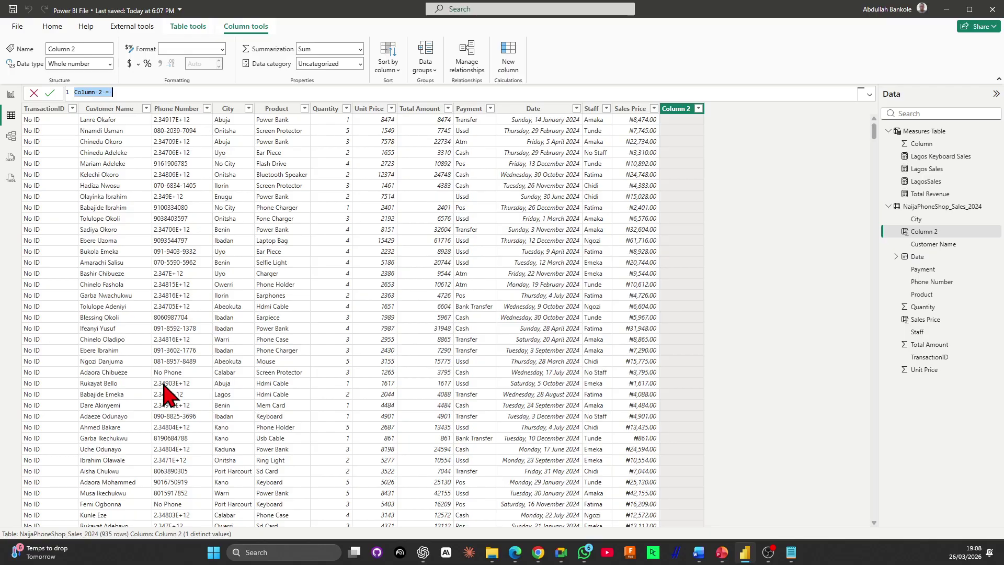
{"action": "type", "text": "Sales Status ="}
{"action": "key", "text": "shift+Return"}
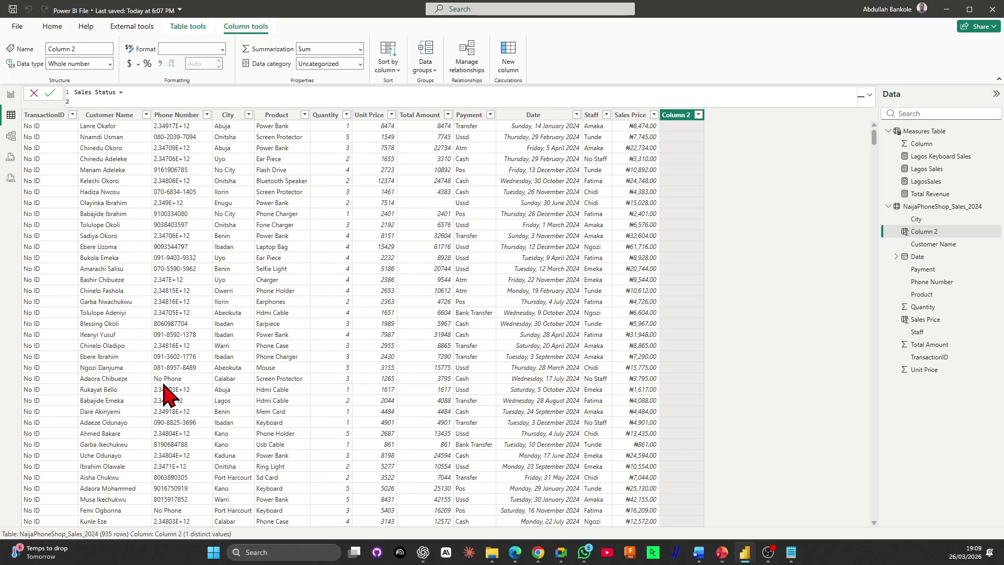
{"action": "key", "text": "Tab"}
{"action": "key", "text": "Tab"}
{"action": "key", "text": "Tab"}
{"action": "type", "text": "IF("}
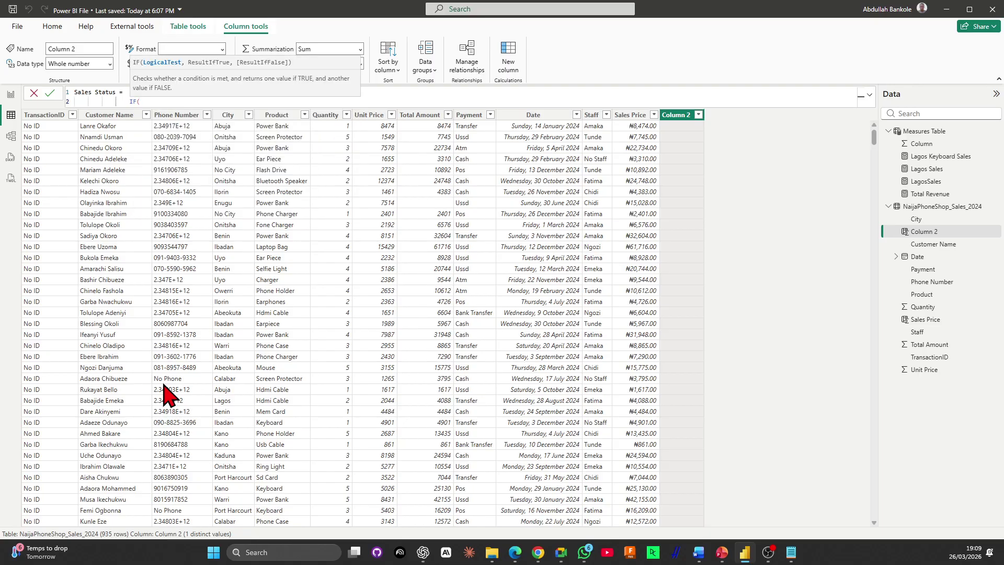
Set the IF condition to NaijaPhoneShop_Sales_2024[Sales Price] > 25000 and continue the formula on a new line
{"action": "type", "text": "sa"}
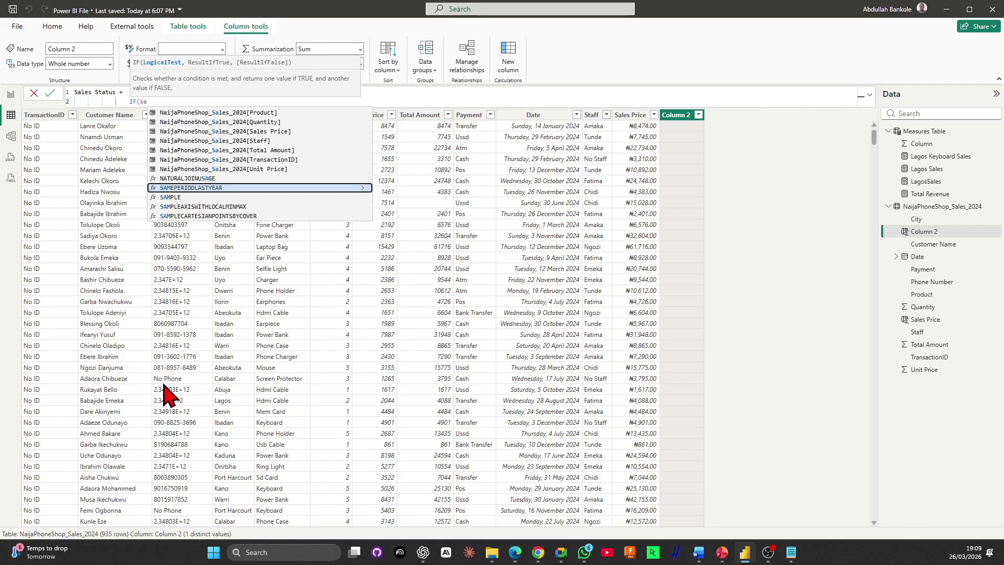
{"action": "key", "text": "Up"}
{"action": "key", "text": "Up"}
{"action": "key", "text": "Up"}
{"action": "key", "text": "Up"}
{"action": "key", "text": "Up"}
{"action": "key", "text": "Up"}
{"action": "key", "text": "Tab"}
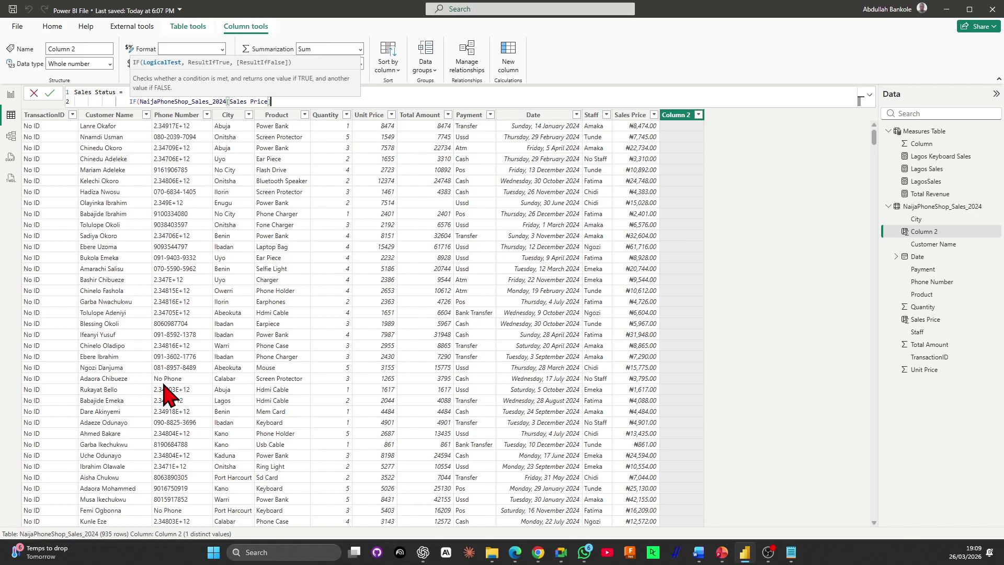
{"action": "type", "text": ">"}
{"action": "key", "text": "BackSpace"}
{"action": "type", "text": "> 25000,"}
{"action": "key", "text": "shift+Return"}
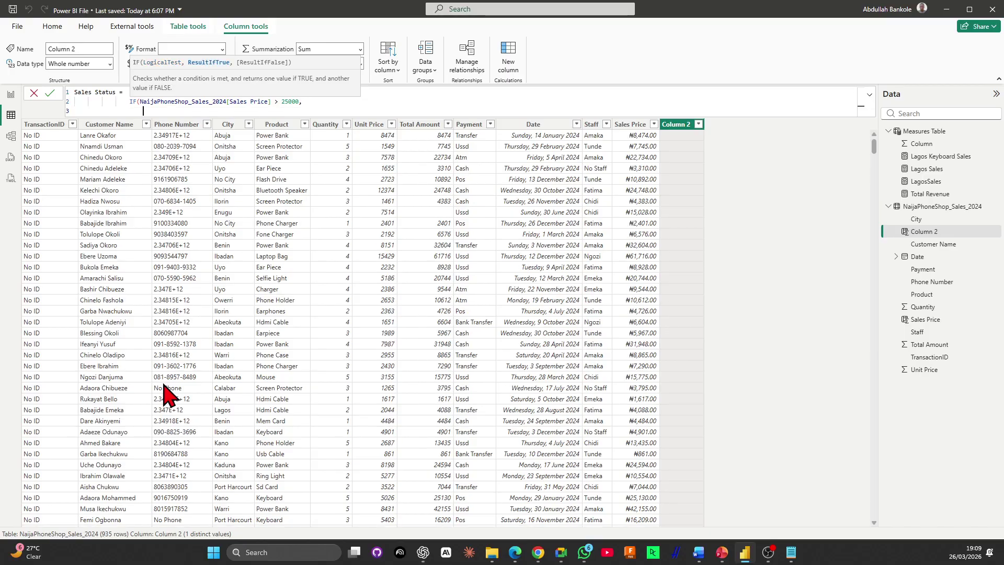
Return "High" when the condition is true and "Low" otherwise, each on its own line, and commit the Sales Status column
{"action": "type", "text": "\"High\","}
{"action": "key", "text": "shift+Return"}
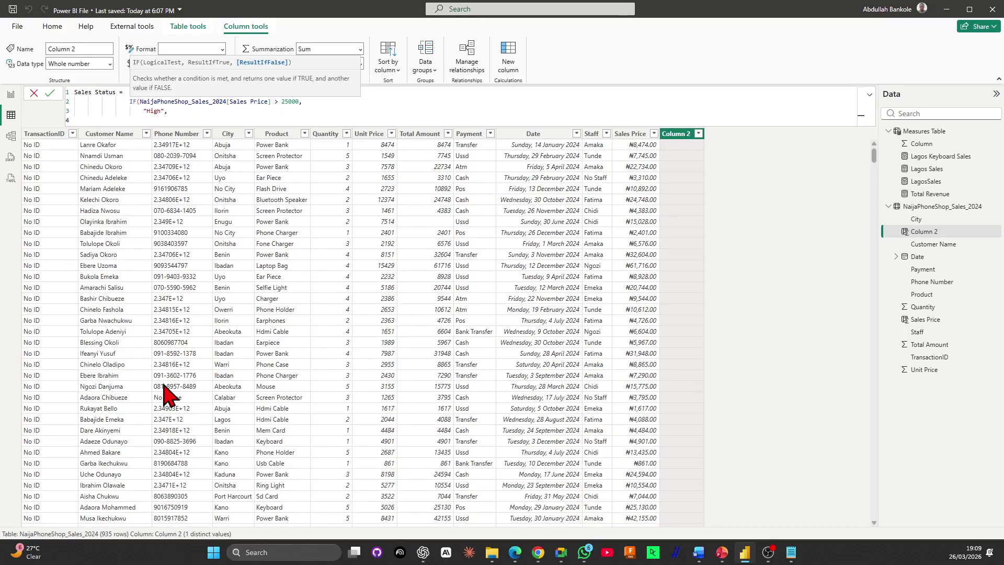
{"action": "type", "text": "\"Low\""}
{"action": "key", "text": "shift+Return"}
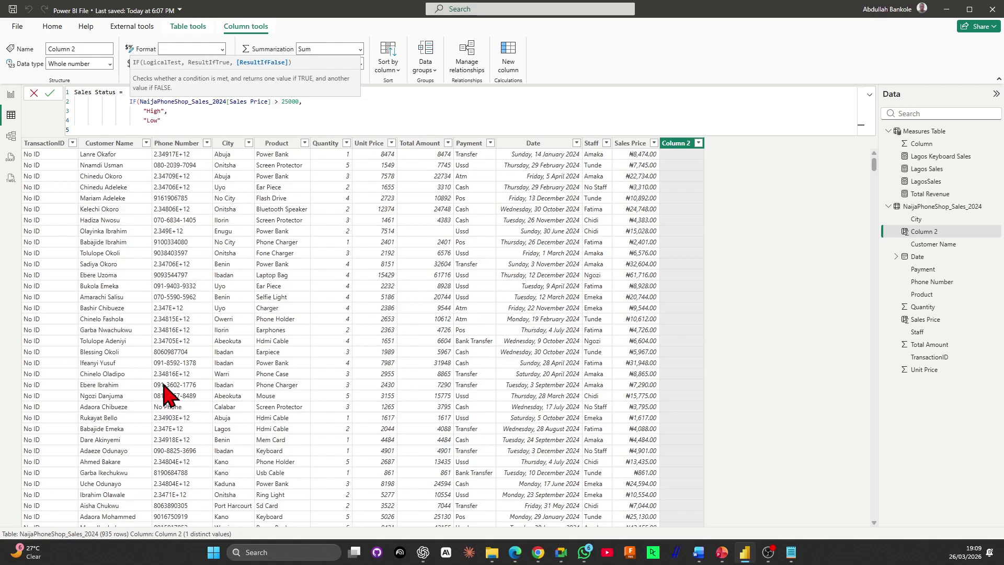
{"action": "type", "text": ")"}
{"action": "key", "text": "Return"}
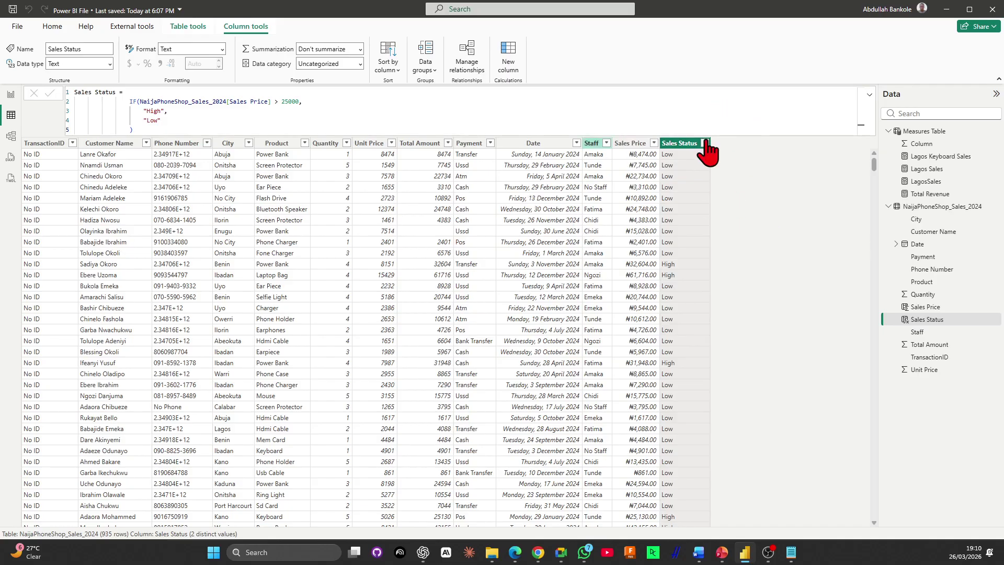
{"action": "left_click", "coordinate": [931, 132]}
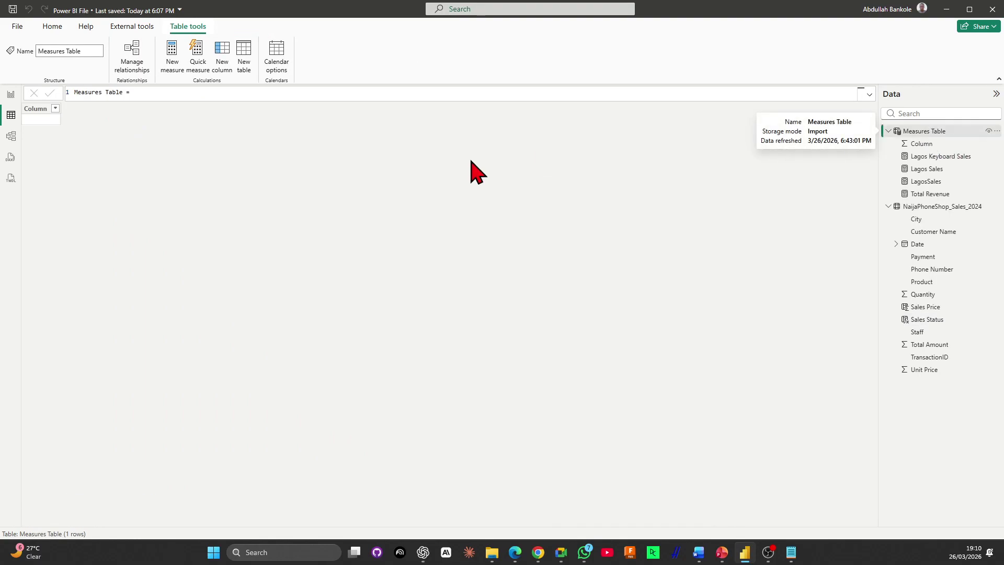
{"action": "left_click", "coordinate": [173, 51]}
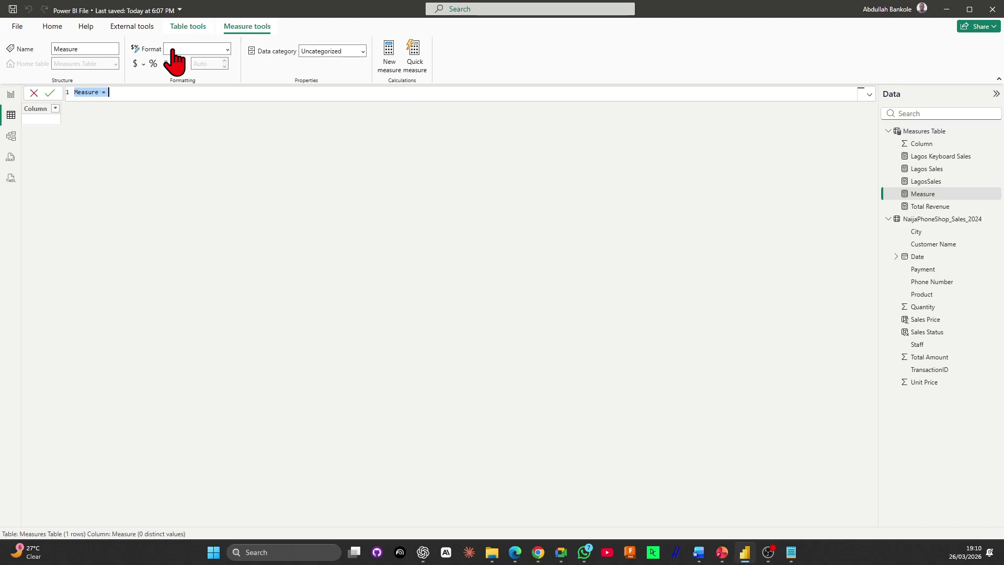
{"action": "type", "text": "SalesS"}
{"action": "type", "text": "tat"}
{"action": "key", "text": "BackSpace"}
{"action": "key", "text": "BackSpace"}
{"action": "key", "text": "BackSpace"}
{"action": "key", "text": "BackSpace"}
{"action": "type", "text": "Sta"}
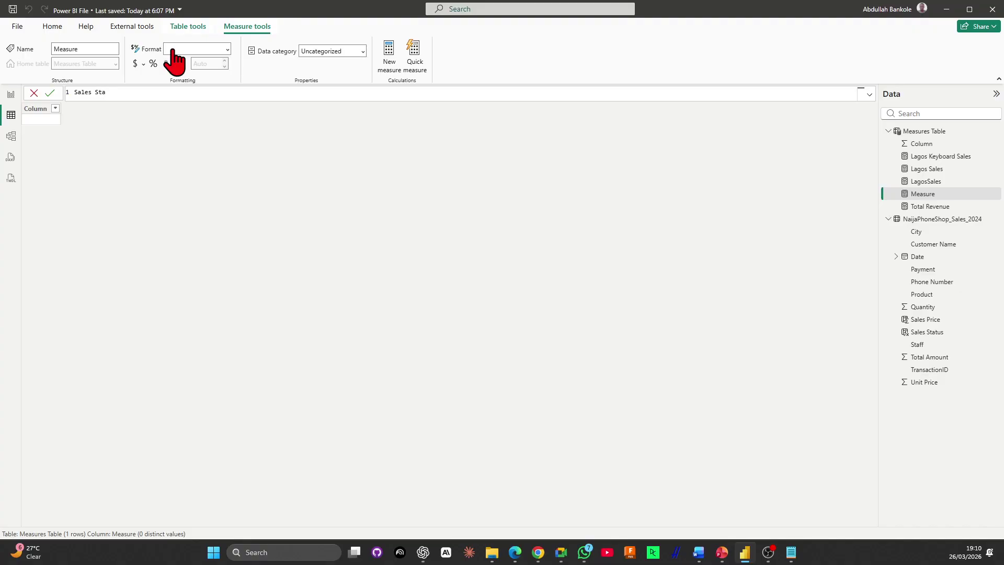
{"action": "type", "text": "tus 2 = IF("}
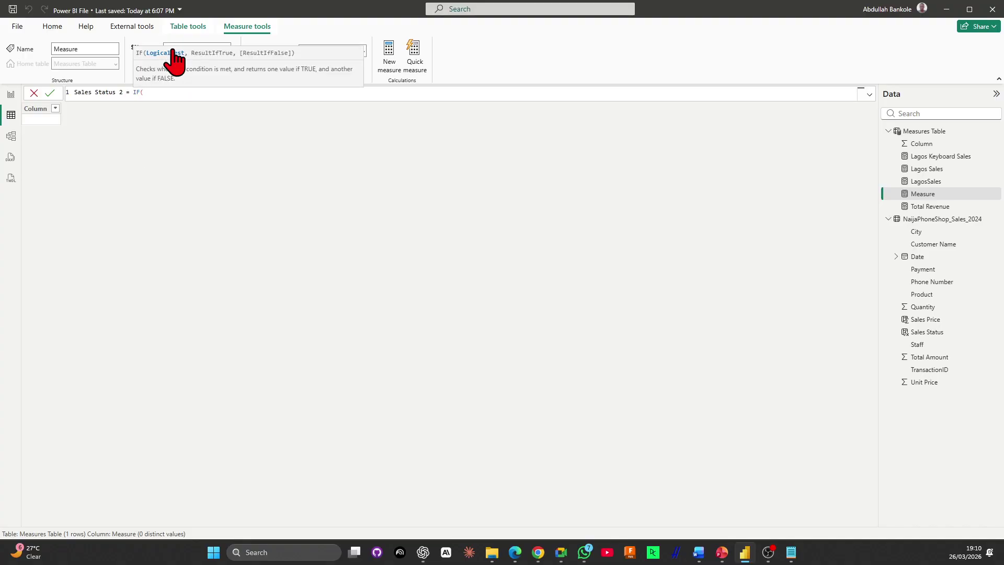
{"action": "type", "text": "n"}
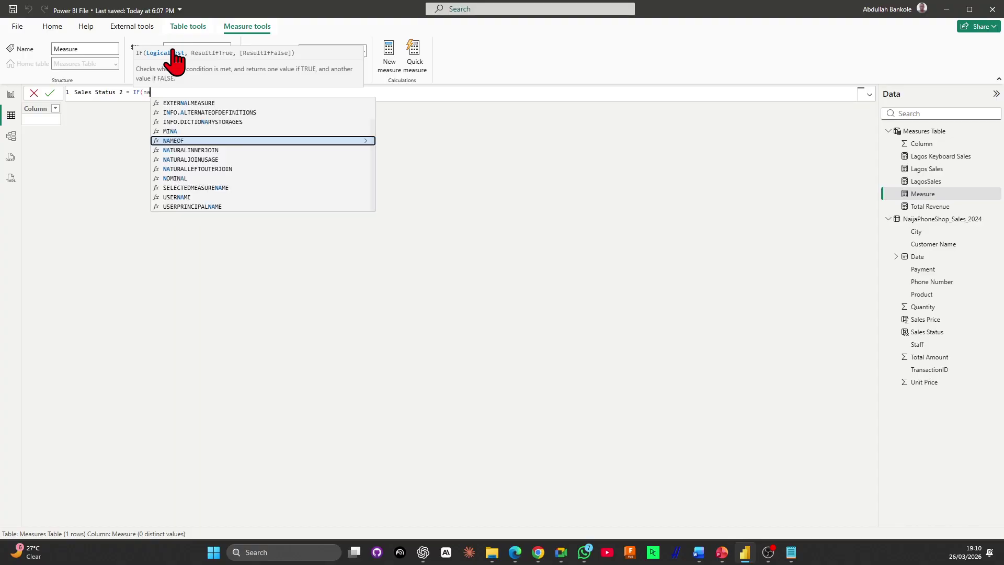
{"action": "key", "text": "BackSpace"}
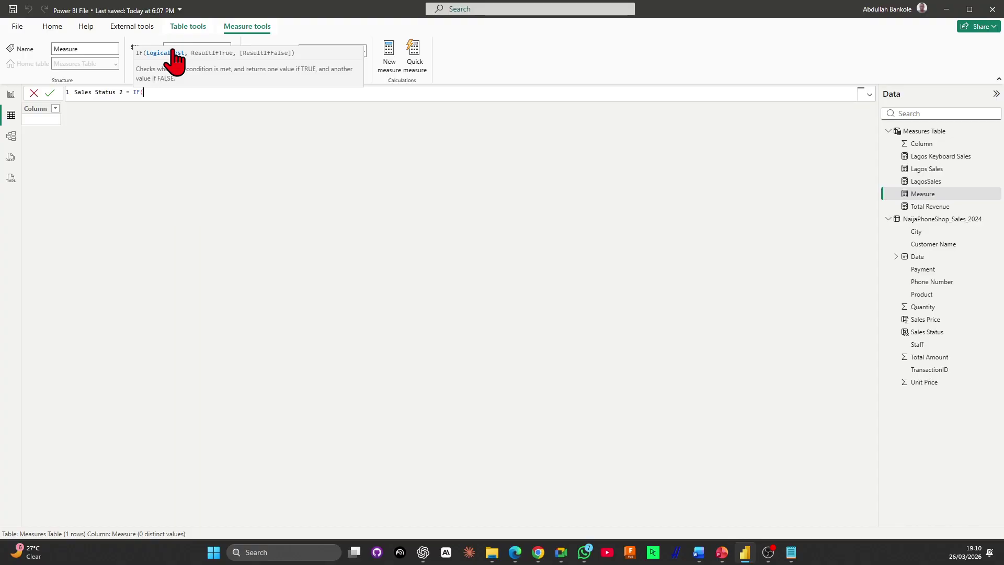
{"action": "type", "text": "nai"}
{"action": "key", "text": "BackSpace"}
{"action": "key", "text": "BackSpace"}
{"action": "key", "text": "BackSpace"}
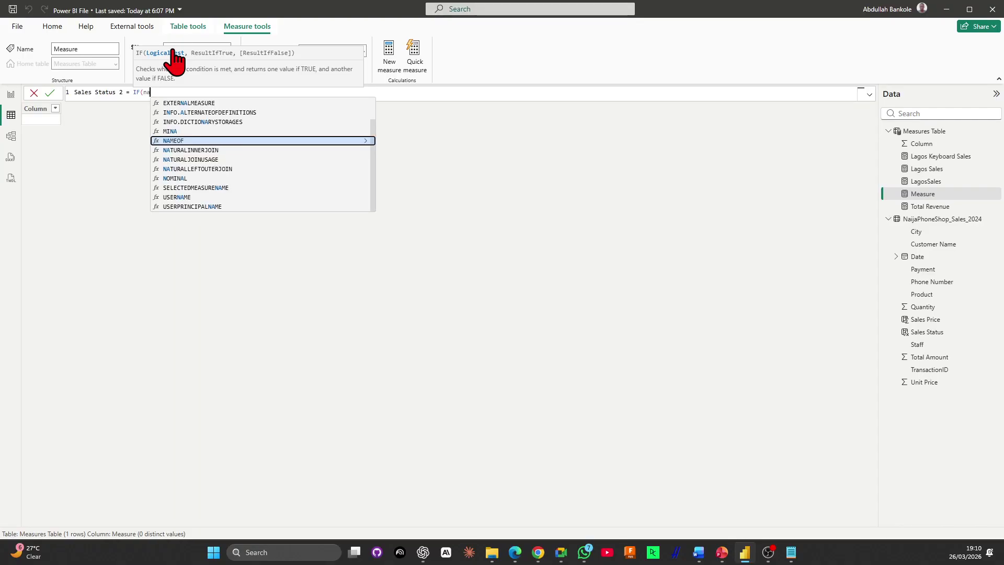
{"action": "type", "text": "sl"}
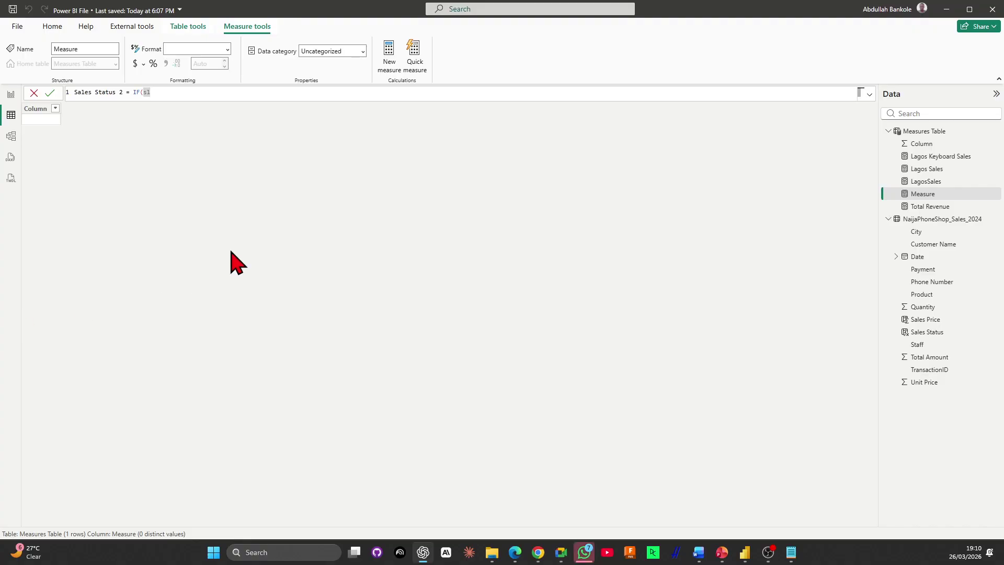
{"action": "left_click", "coordinate": [172, 95]}
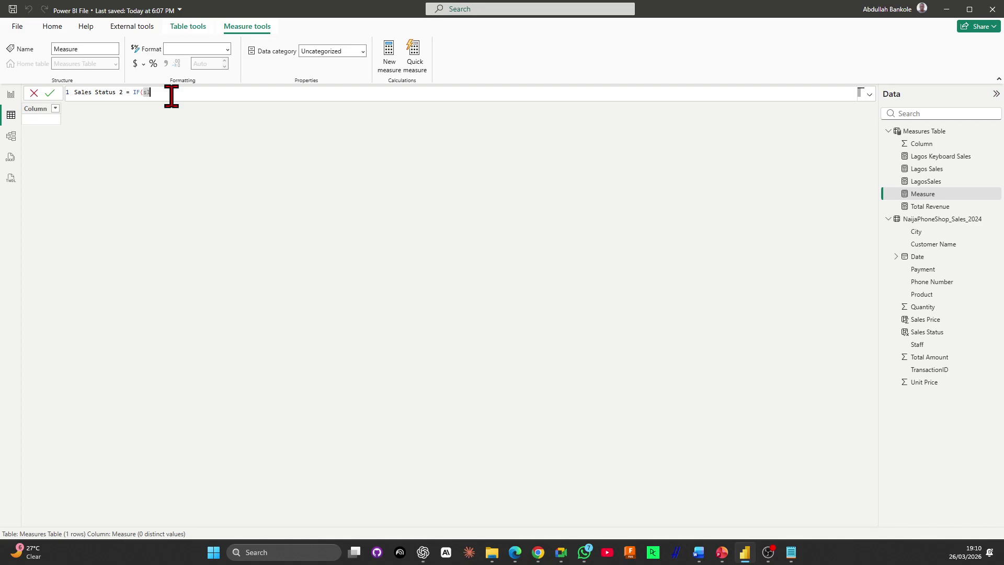
{"action": "key", "text": "BackSpace"}
{"action": "key", "text": "BackSpace"}
{"action": "key", "text": "BackSpace"}
{"action": "key", "text": "BackSpace"}
{"action": "key", "text": "BackSpace"}
{"action": "key", "text": "BackSpace"}
{"action": "key", "text": "BackSpace"}
{"action": "key", "text": "BackSpace"}
{"action": "key", "text": "BackSpace"}
{"action": "key", "text": "BackSpace"}
{"action": "key", "text": "BackSpace"}
{"action": "key", "text": "BackSpace"}
{"action": "key", "text": "BackSpace"}
{"action": "key", "text": "BackSpace"}
{"action": "key", "text": "BackSpace"}
{"action": "key", "text": "BackSpace"}
{"action": "key", "text": "BackSpace"}
{"action": "key", "text": "BackSpace"}
{"action": "key", "text": "BackSpace"}
{"action": "key", "text": "BackSpace"}
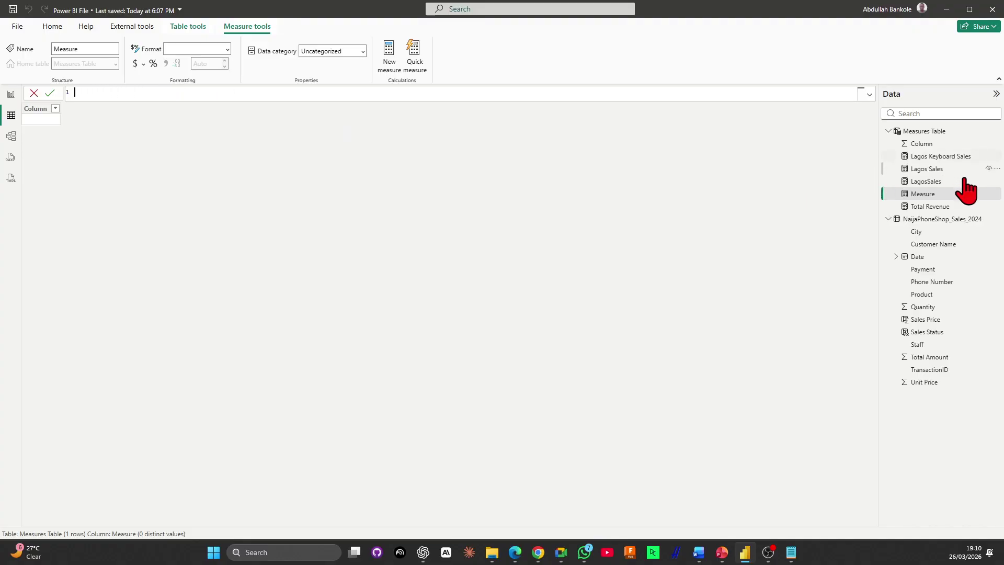
{"action": "left_click", "coordinate": [944, 222]}
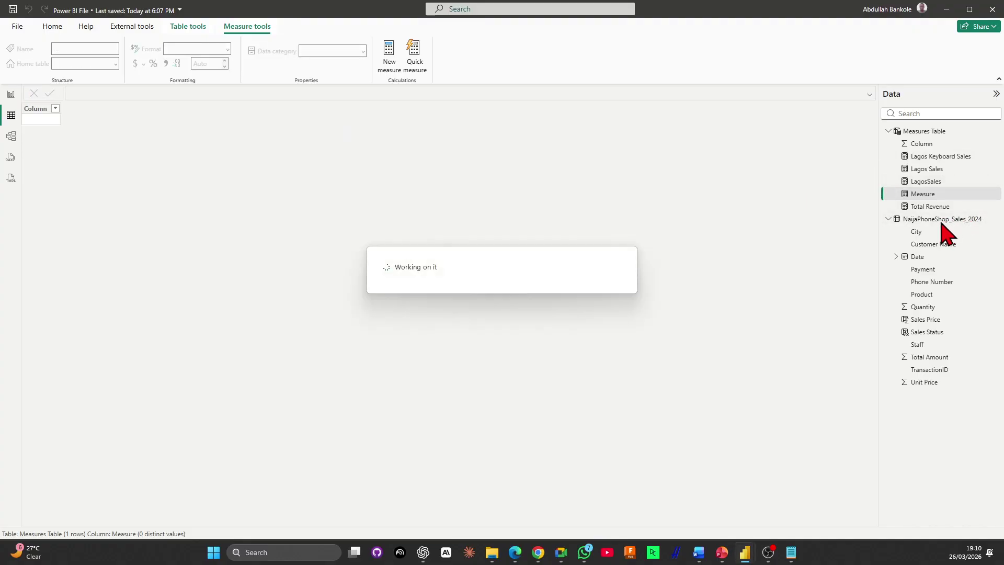
Create a measure named Sales Status 2 in the NaijaPhoneShop_Sales_2024 table and begin its formula with an IF function
{"action": "left_click", "coordinate": [933, 207]}
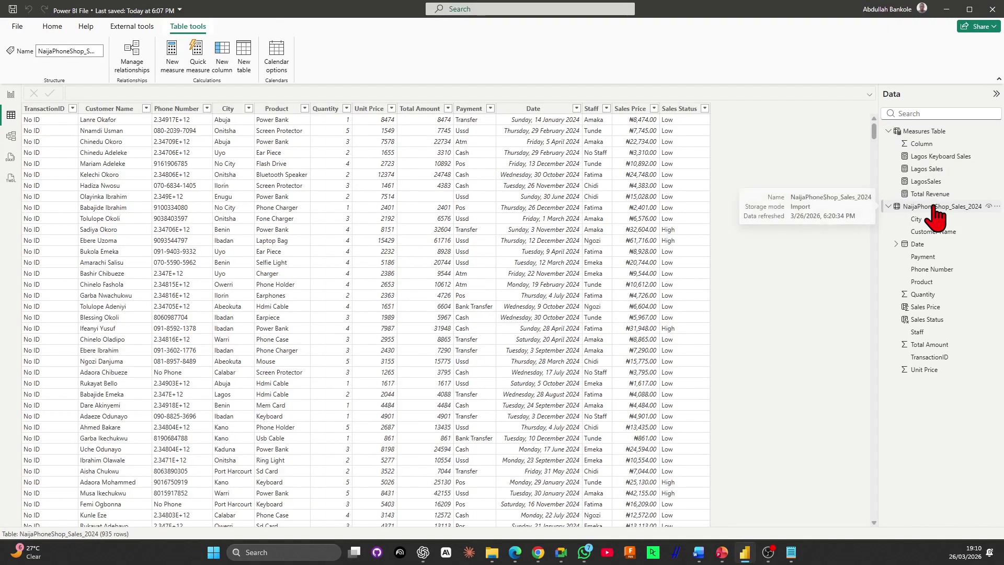
{"action": "left_click", "coordinate": [176, 57]}
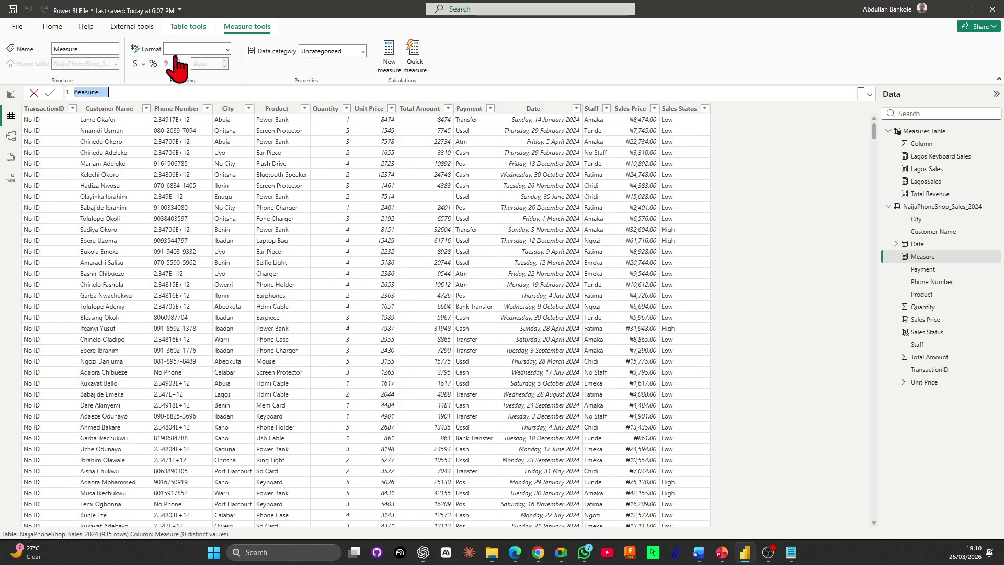
{"action": "type", "text": "Sales Status 2 ="}
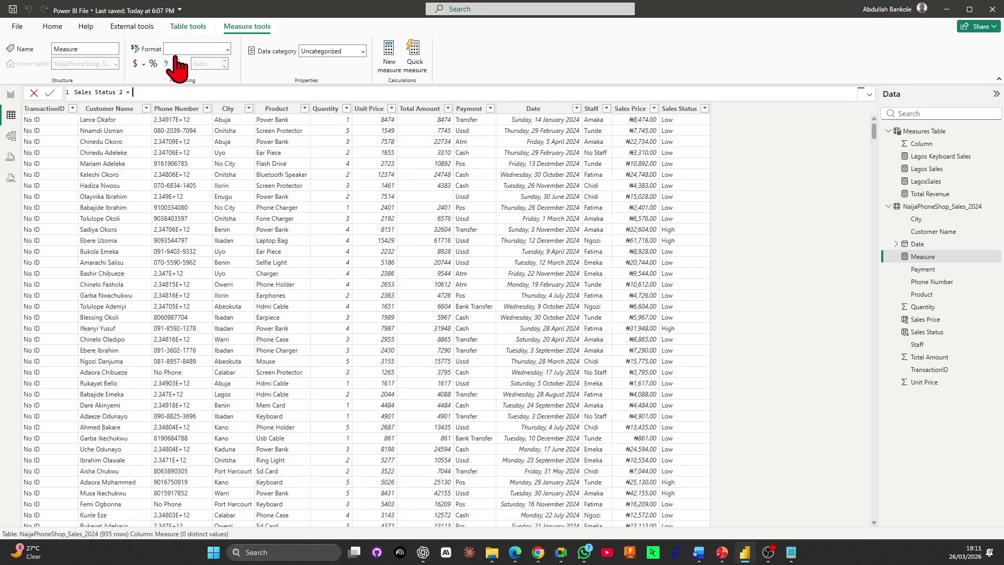
{"action": "type", "text": "IF("}
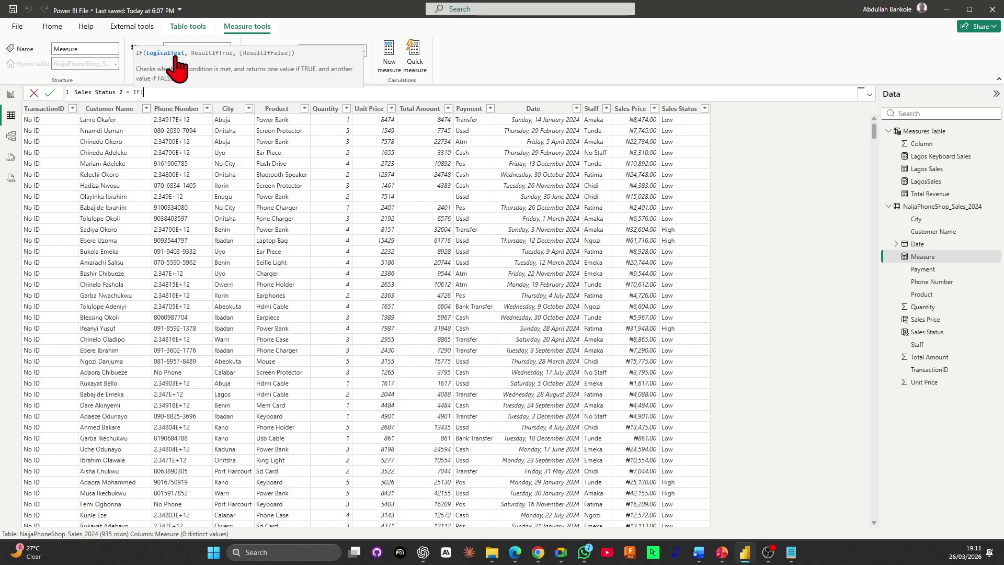
Insert the [Total Revenue] measure as the value tested by the IF function, replacing the unfinished sales reference
{"action": "type", "text": "sa"}
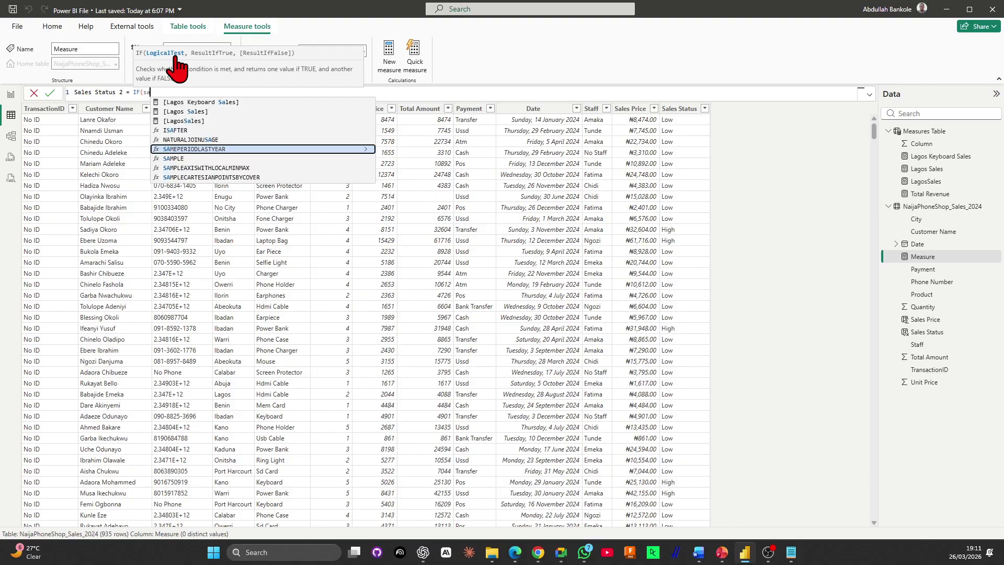
{"action": "type", "text": "les"}
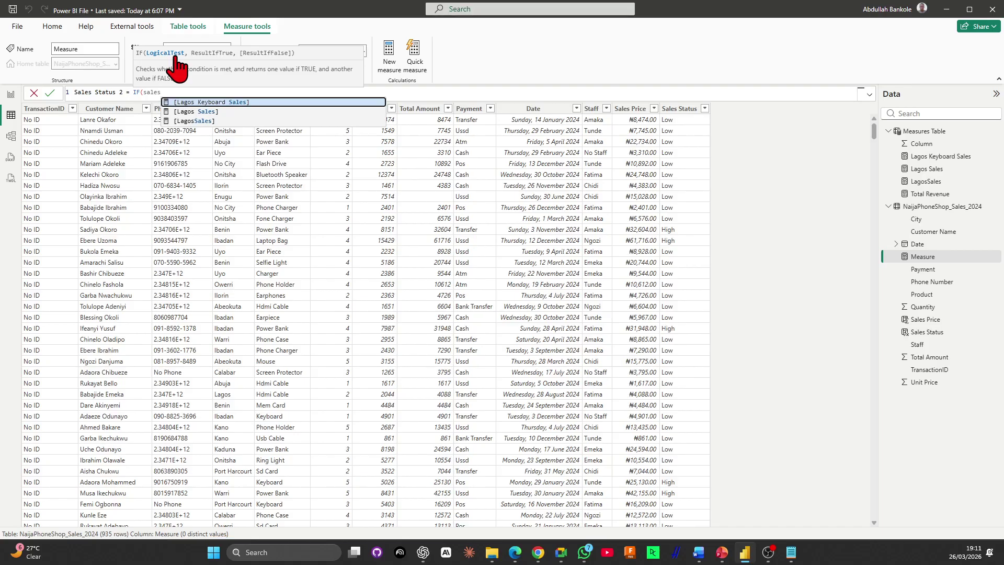
{"action": "key", "text": "BackSpace"}
{"action": "key", "text": "BackSpace"}
{"action": "key", "text": "BackSpace"}
{"action": "key", "text": "BackSpace"}
{"action": "key", "text": "BackSpace"}
{"action": "type", "text": "tota"}
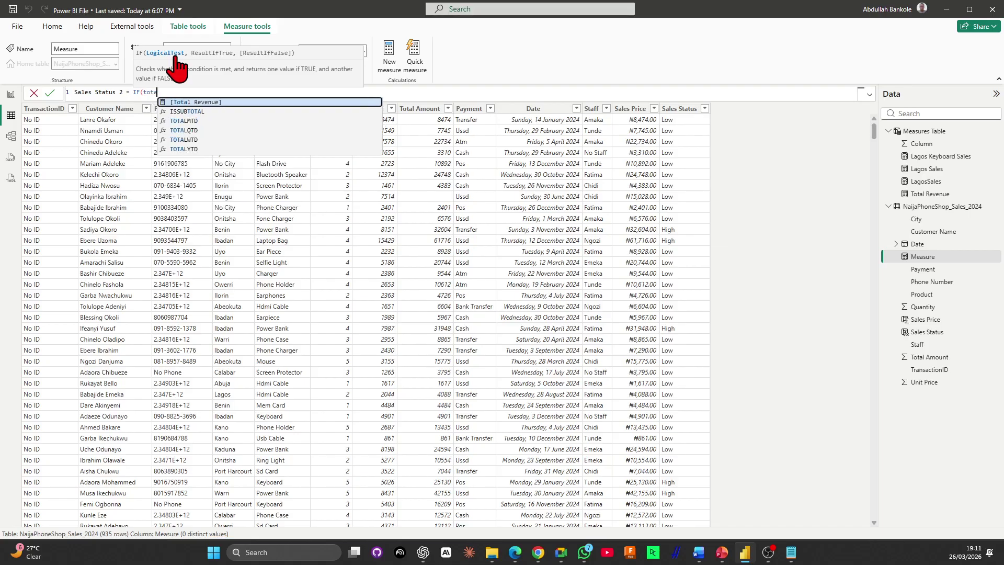
{"action": "key", "text": "Tab"}
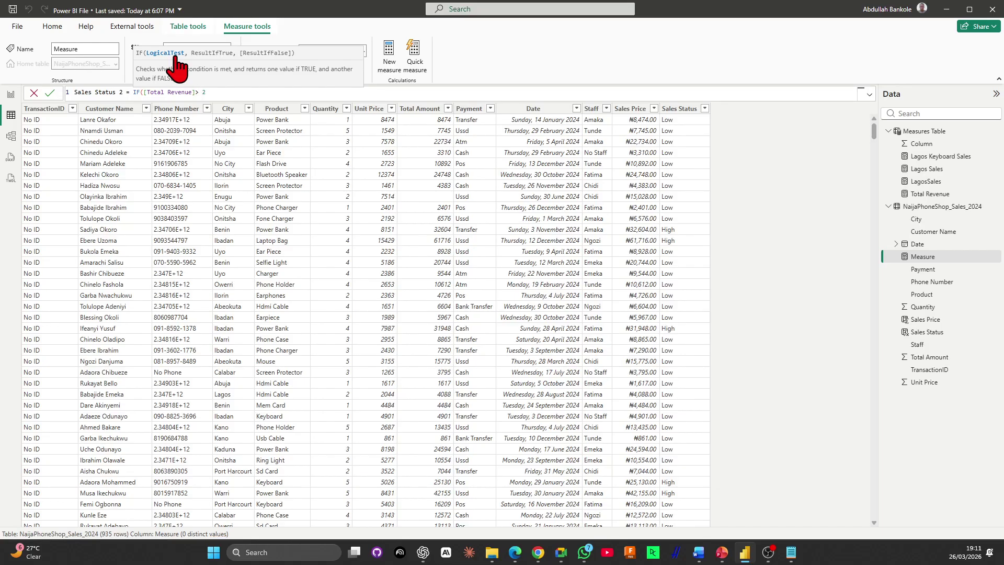
Complete the condition as [Total Revenue] > 25000, return "High" or otherwise "Low", and commit the Sales Status 2 measure
{"action": "type", "text": "5000, \"High\", \"Low"}
{"action": "type", "text": ")"}
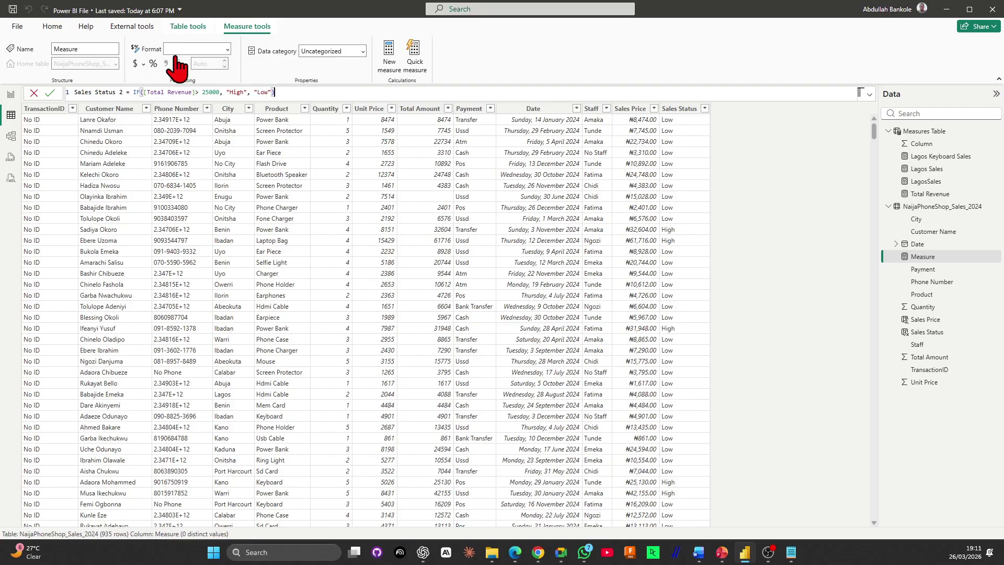
{"action": "key", "text": "Return"}
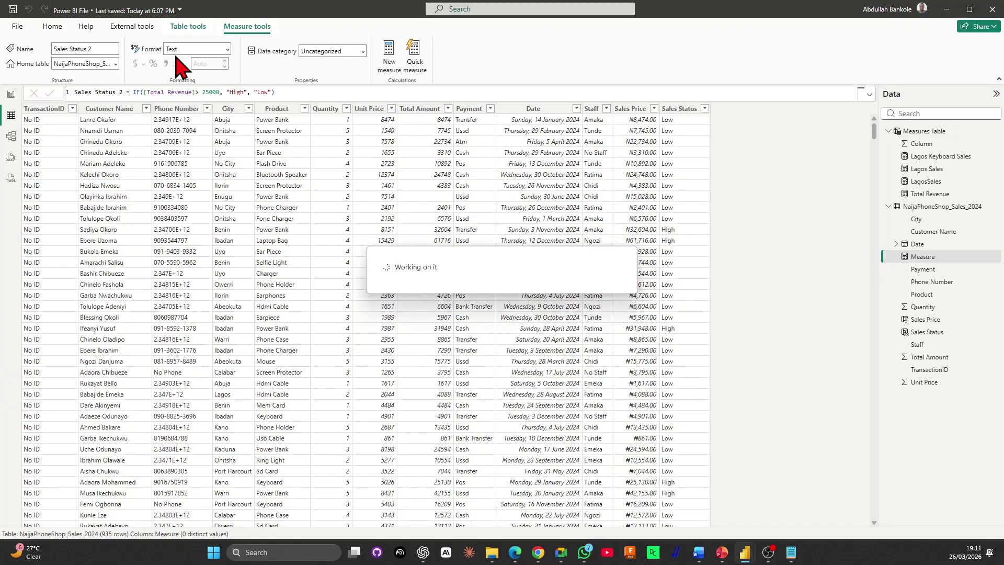
Return to the report canvas and narrow the Product and Sum of Sales Price table to just fit its columns
{"action": "left_click", "coordinate": [11, 94]}
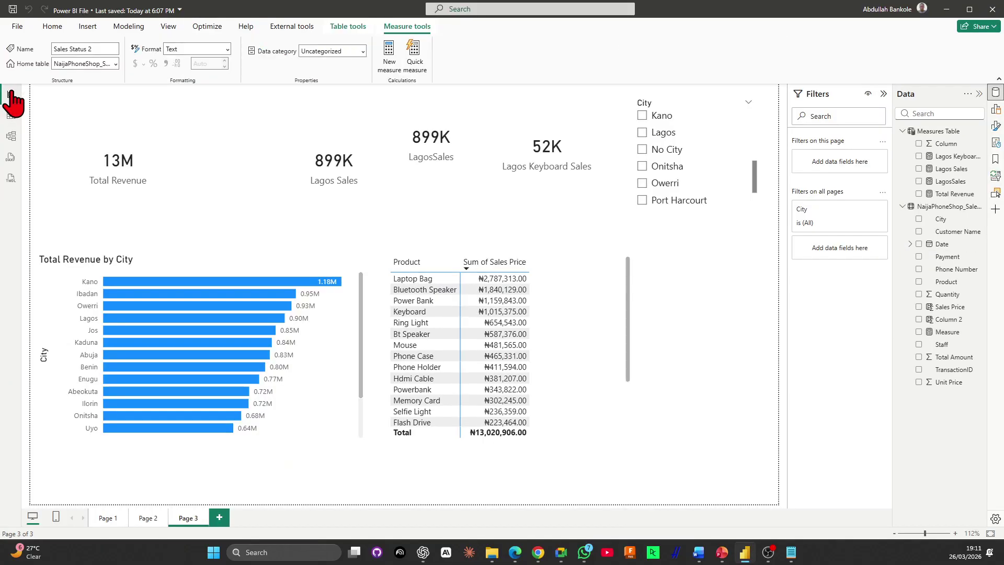
{"action": "left_click", "coordinate": [631, 352]}
{"action": "left_click_drag", "start_coordinate": [633, 346], "coordinate": [554, 355]}
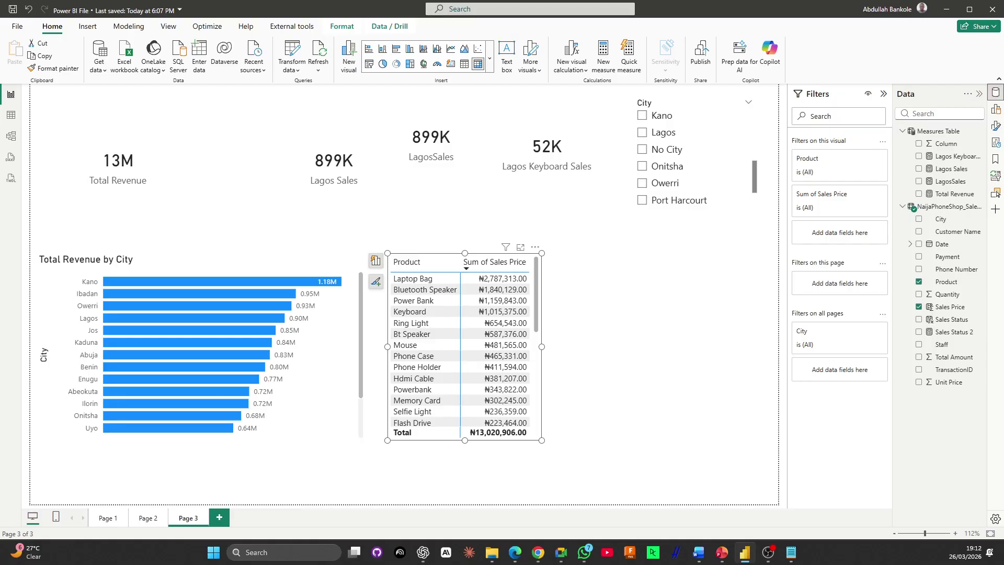
Compare the formulas of the Sales Status column and the Sales Status 2 measure in the data table view
{"action": "left_click", "coordinate": [11, 116]}
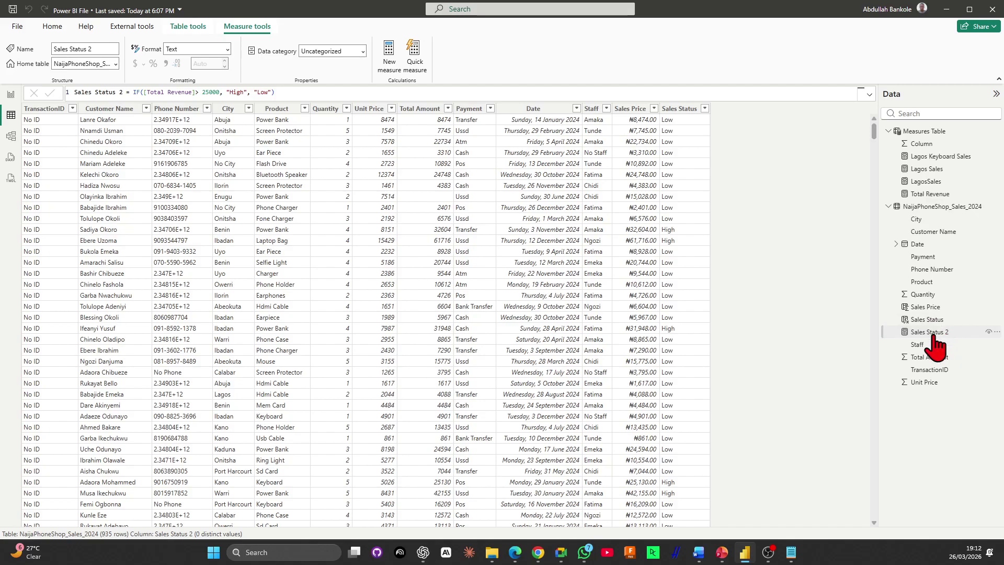
{"action": "left_click", "coordinate": [929, 320]}
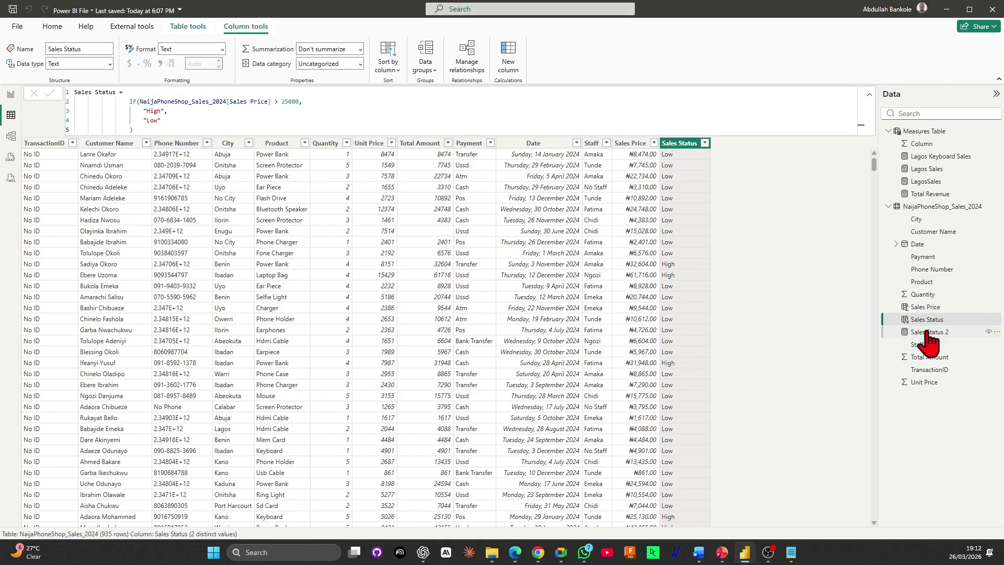
{"action": "left_click", "coordinate": [923, 333]}
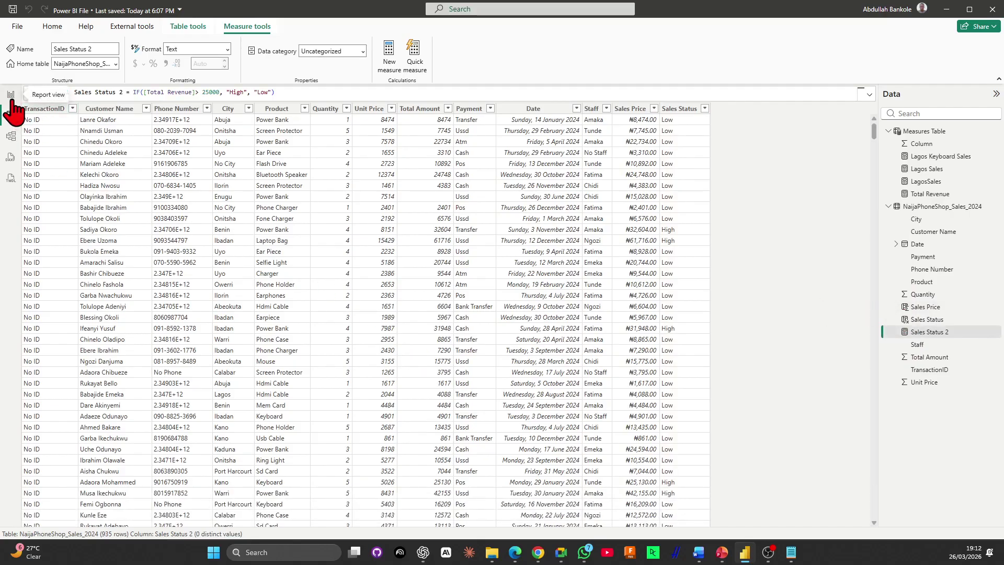
Add a new visual to report Page 3 showing Sales Status 2 by City
{"action": "left_click", "coordinate": [11, 95]}
{"action": "left_click", "coordinate": [596, 335]}
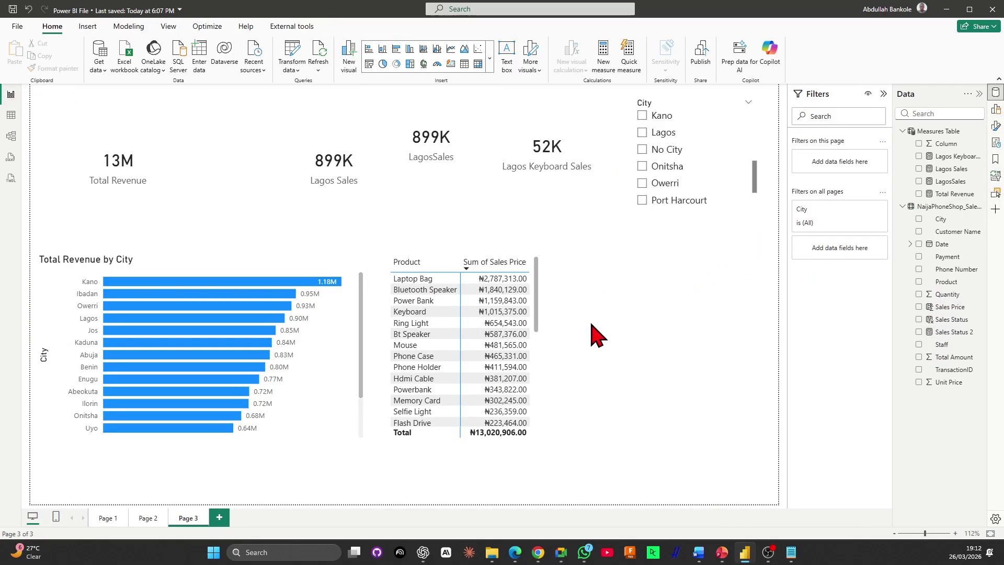
{"action": "left_click", "coordinate": [919, 333]}
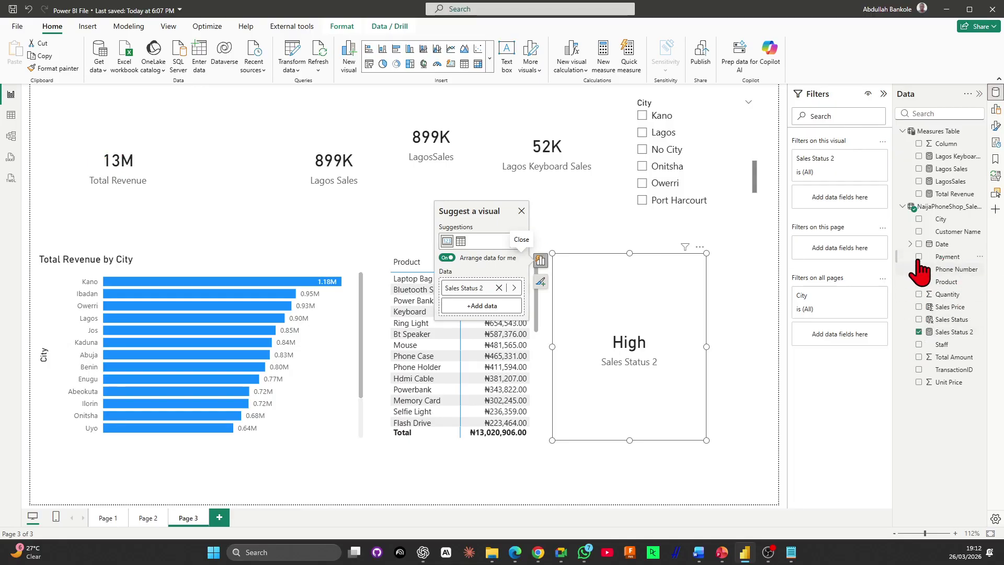
{"action": "left_click", "coordinate": [919, 219]}
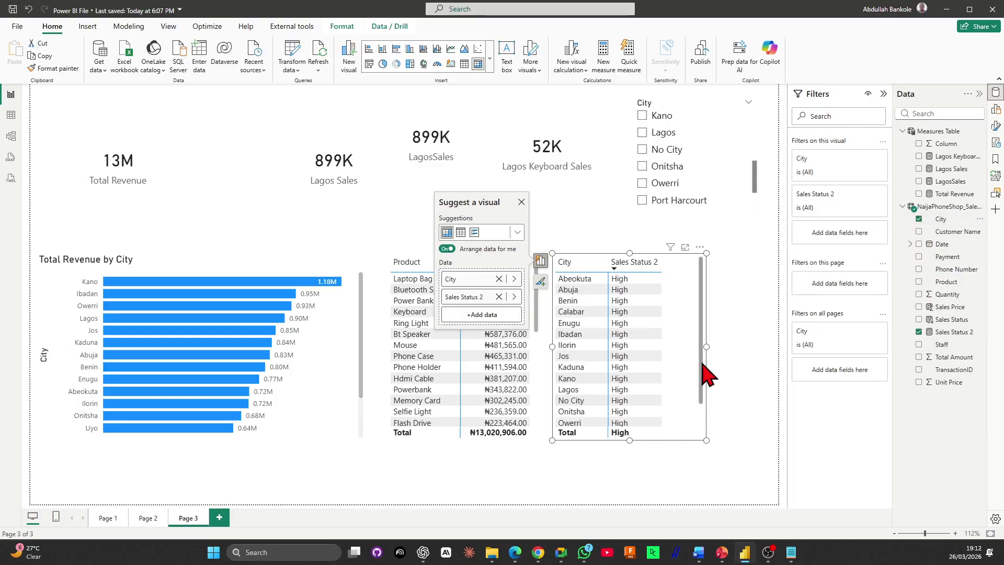
Make the Sales Status 2 visual taller and replace its City field with Product
{"action": "left_click_drag", "start_coordinate": [630, 440], "coordinate": [629, 469]}
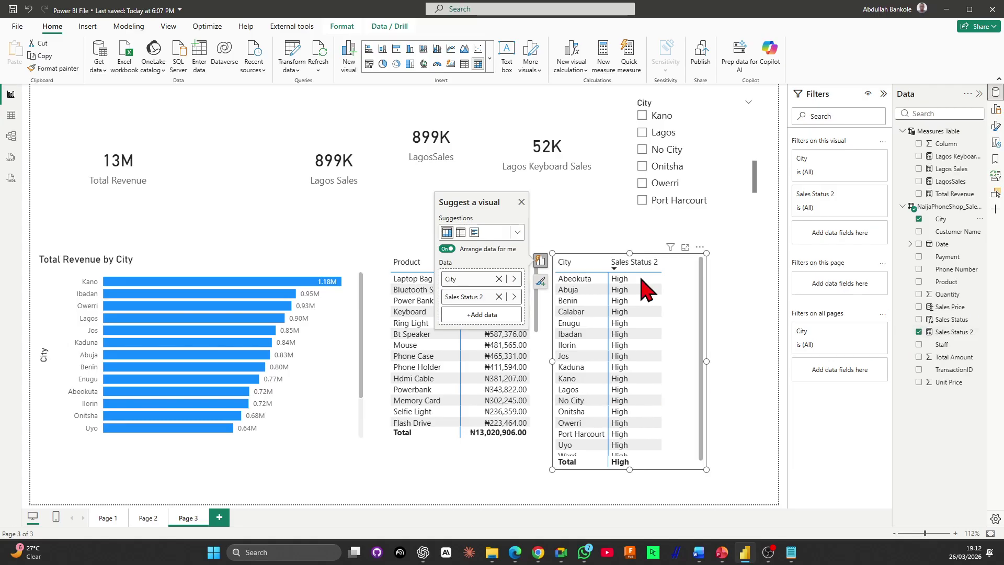
{"action": "left_click", "coordinate": [919, 219]}
{"action": "left_click", "coordinate": [919, 281]}
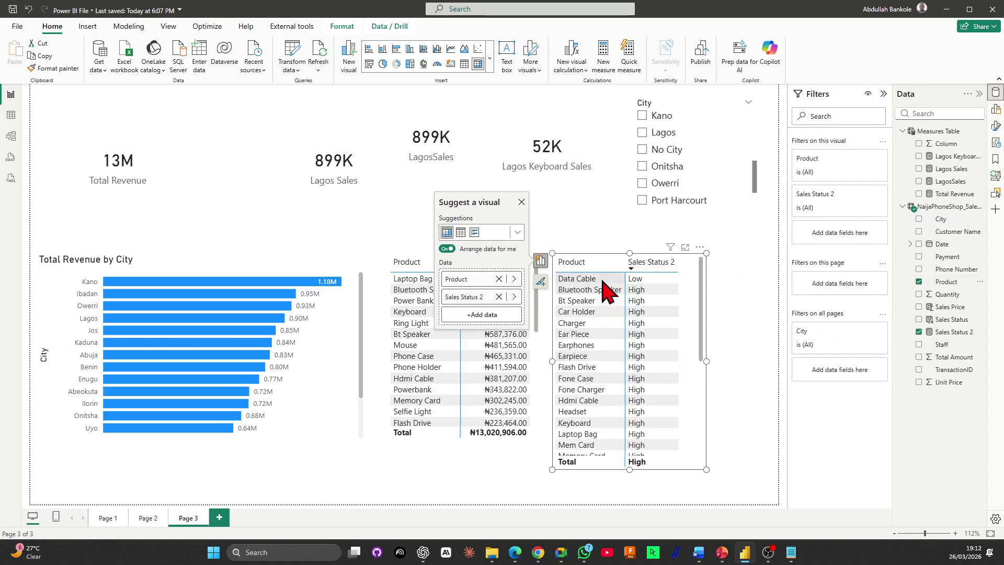
Filter the page to Kano and then Onitsha with the City slicer, examining each product's Sales Status 2
{"action": "left_click", "coordinate": [643, 116]}
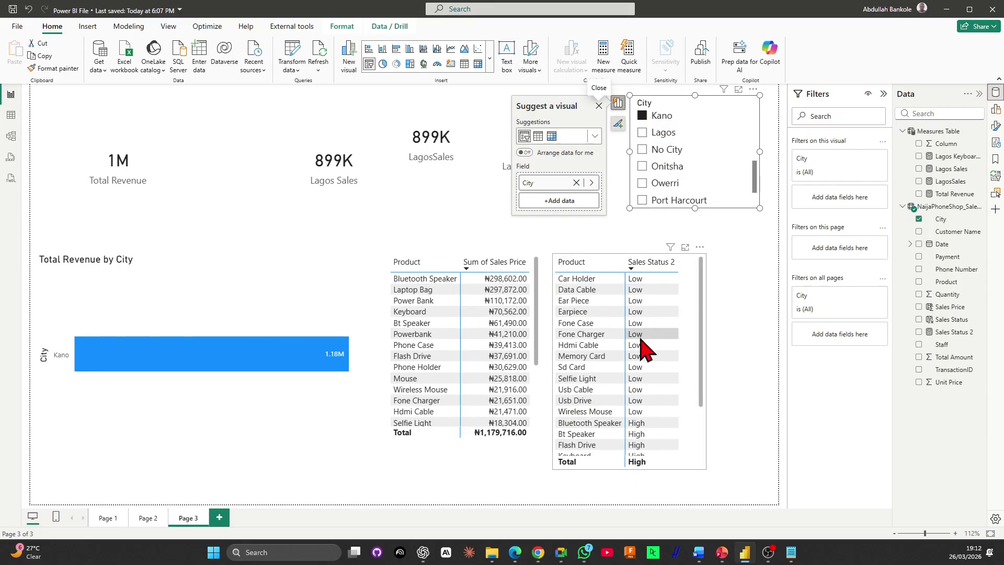
{"action": "scroll", "coordinate": [639, 346], "scroll_direction": "down", "scroll_amount": 3}
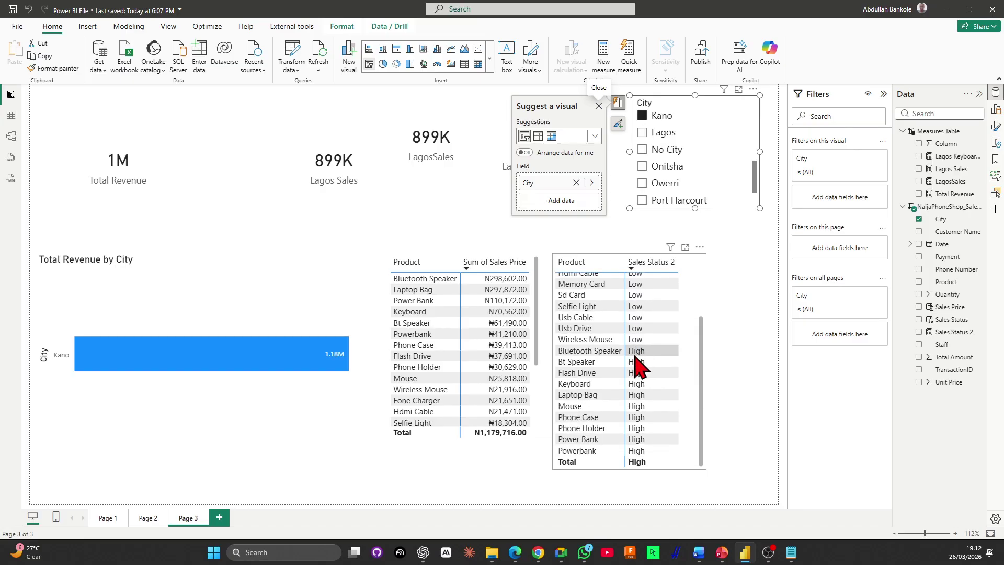
{"action": "left_click", "coordinate": [643, 166]}
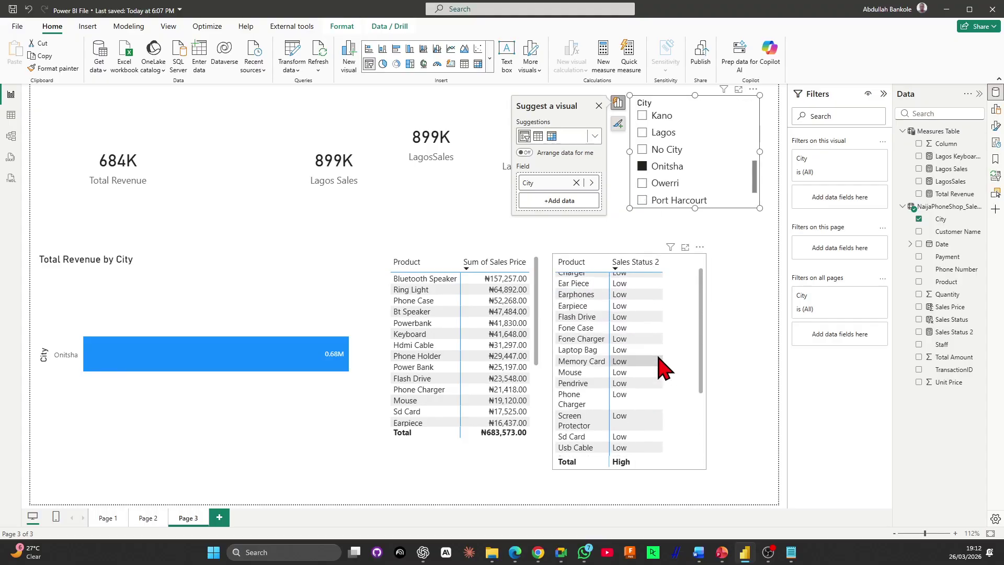
{"action": "scroll", "coordinate": [656, 363], "scroll_direction": "up", "scroll_amount": 1}
{"action": "scroll", "coordinate": [620, 335], "scroll_direction": "down", "scroll_amount": 5}
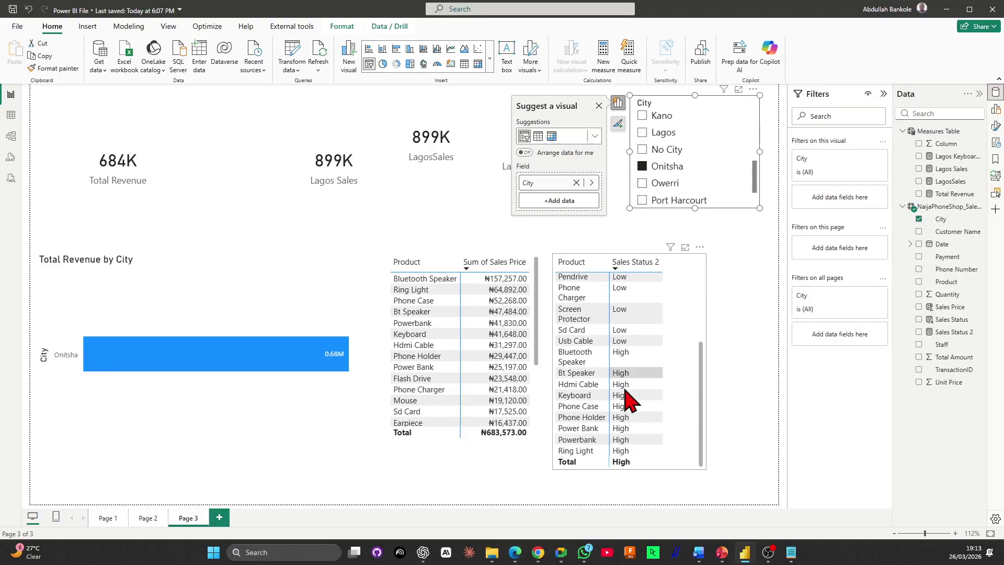
Filter the page to Uyo, review its product statuses, and switch the City slicer to Warri
{"action": "scroll", "coordinate": [703, 157], "scroll_direction": "down", "scroll_amount": 2}
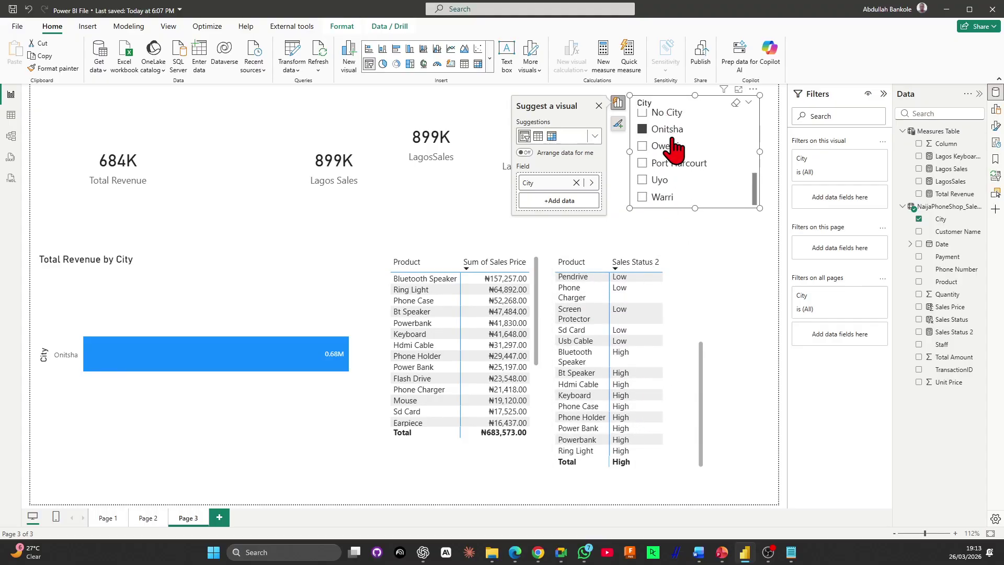
{"action": "left_click", "coordinate": [641, 180]}
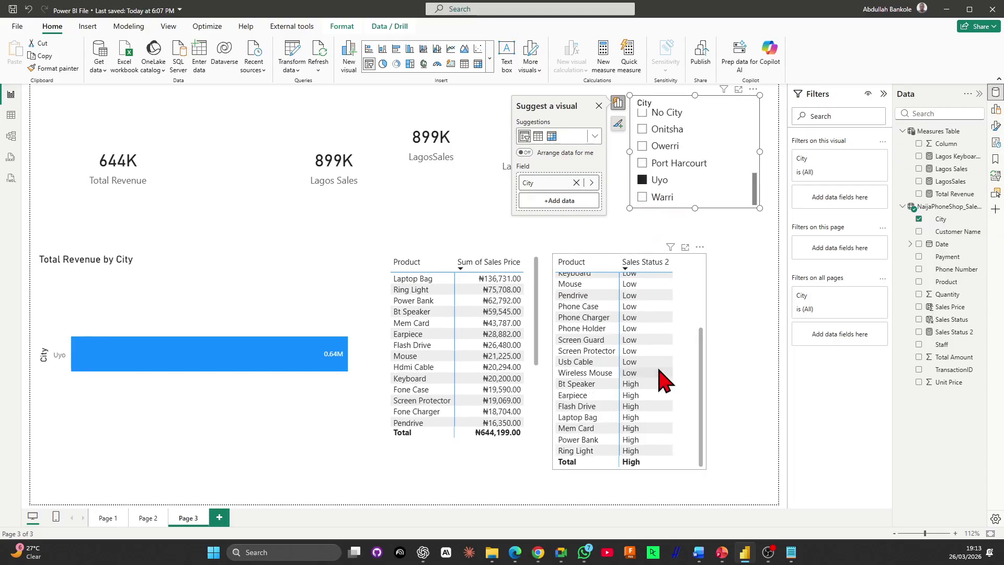
{"action": "scroll", "coordinate": [661, 374], "scroll_direction": "up", "scroll_amount": 5}
{"action": "scroll", "coordinate": [662, 374], "scroll_direction": "down", "scroll_amount": 3}
{"action": "scroll", "coordinate": [661, 372], "scroll_direction": "up", "scroll_amount": 3}
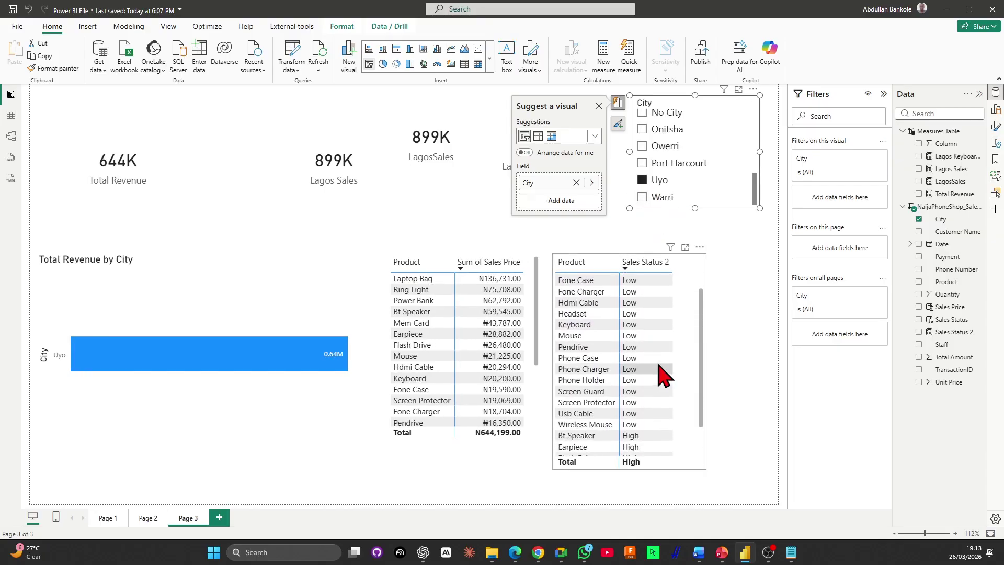
{"action": "scroll", "coordinate": [661, 373], "scroll_direction": "down", "scroll_amount": 3}
{"action": "left_click", "coordinate": [641, 197]}
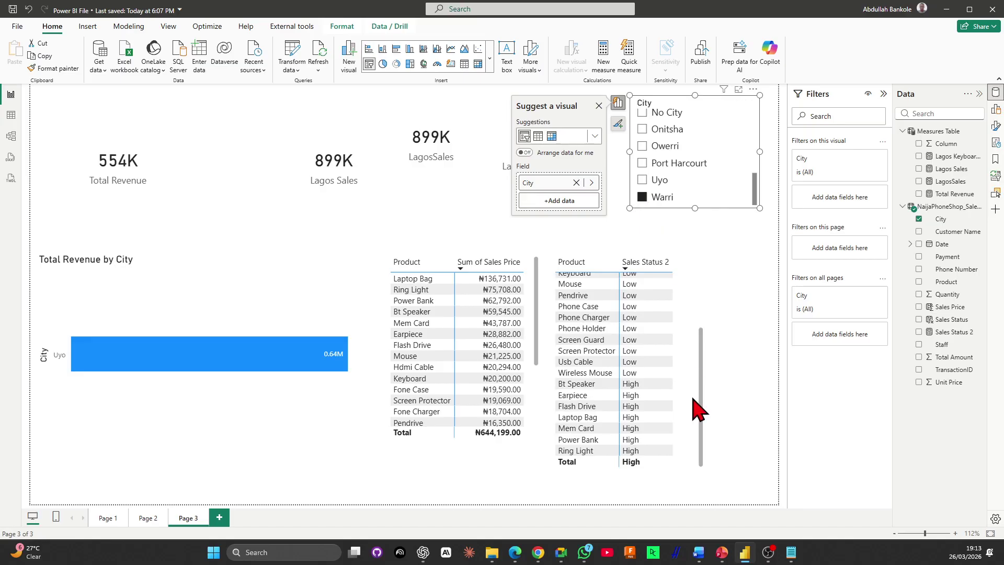
{"action": "scroll", "coordinate": [658, 381], "scroll_direction": "up", "scroll_amount": 3}
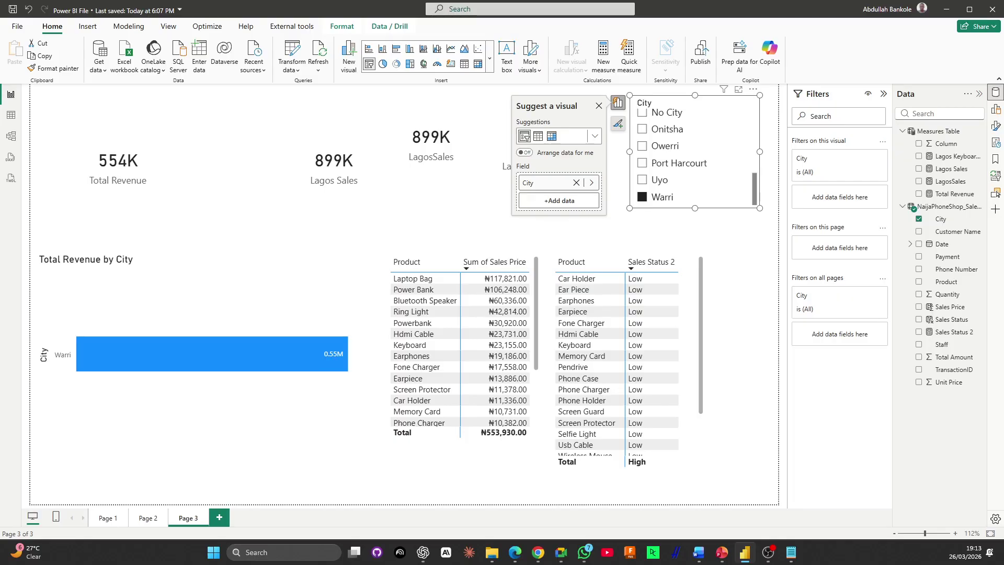
Try adding the Sales Status column to the Product and Sales Status 2 visual, and remove it again
{"action": "left_click", "coordinate": [699, 314]}
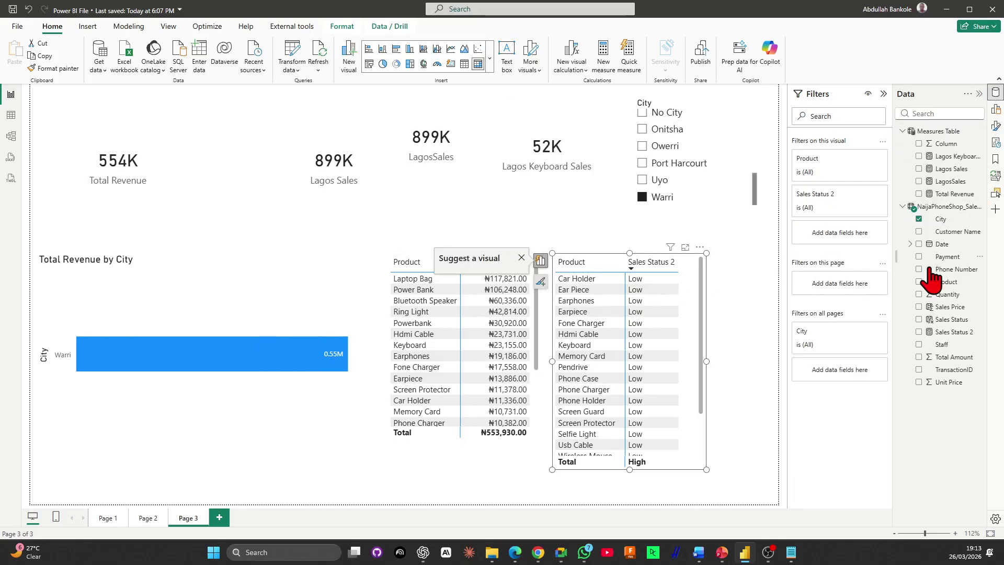
{"action": "left_click", "coordinate": [920, 320]}
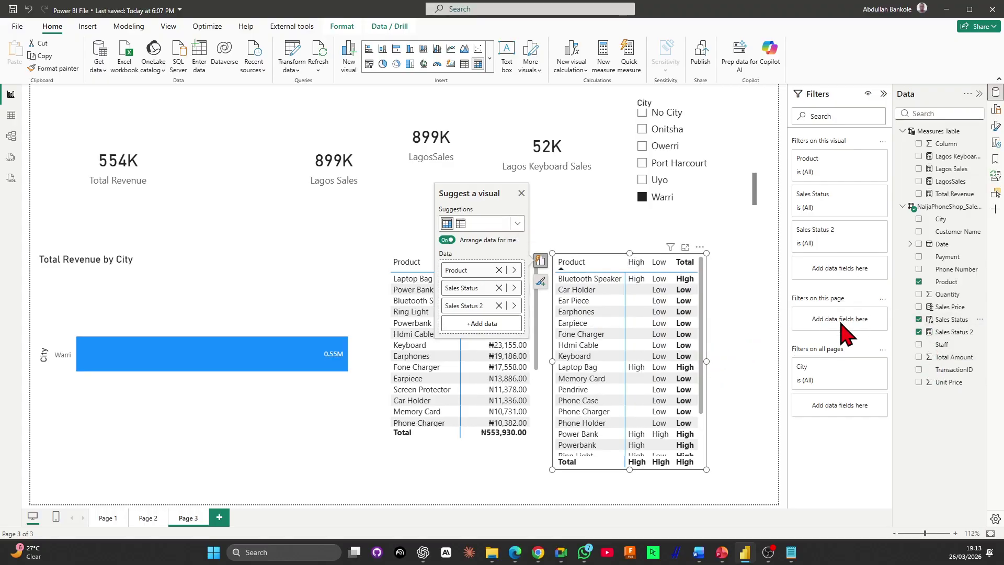
{"action": "left_click", "coordinate": [919, 320]}
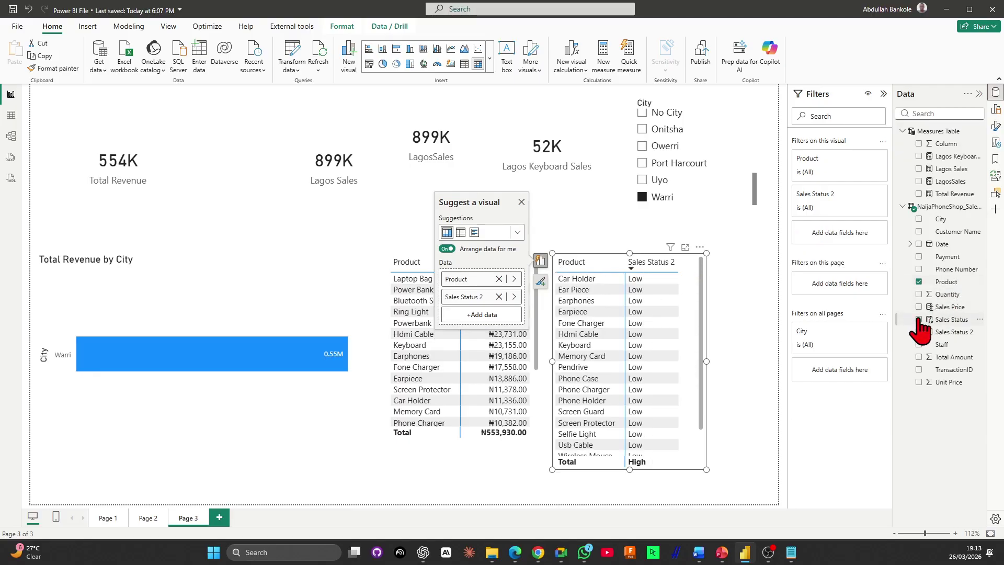
Move the Sales Status 2 visual over the product revenue table and build a widened Customer Name and Sales Status table in the freed space
{"action": "left_click_drag", "start_coordinate": [697, 264], "coordinate": [462, 258]}
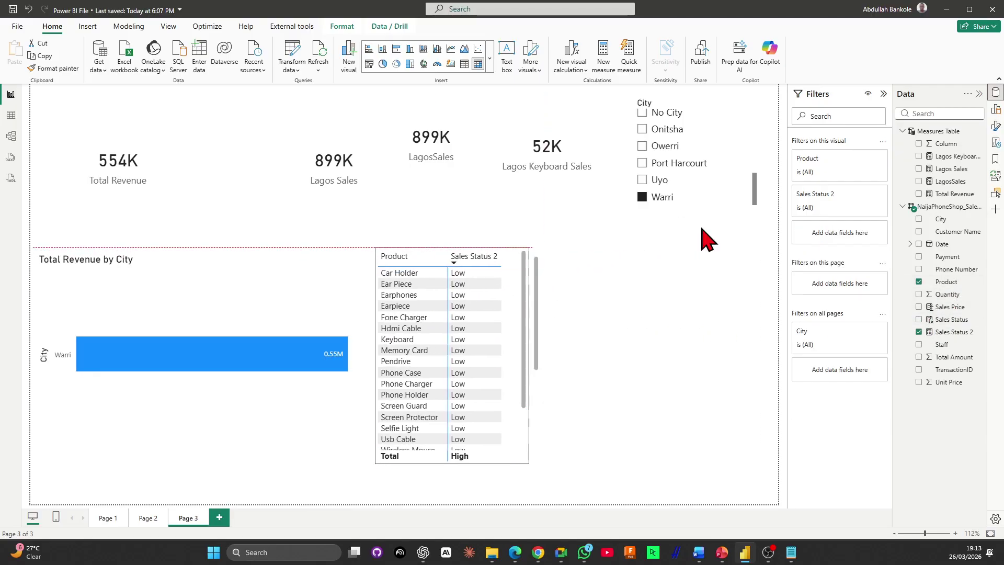
{"action": "left_click", "coordinate": [673, 303]}
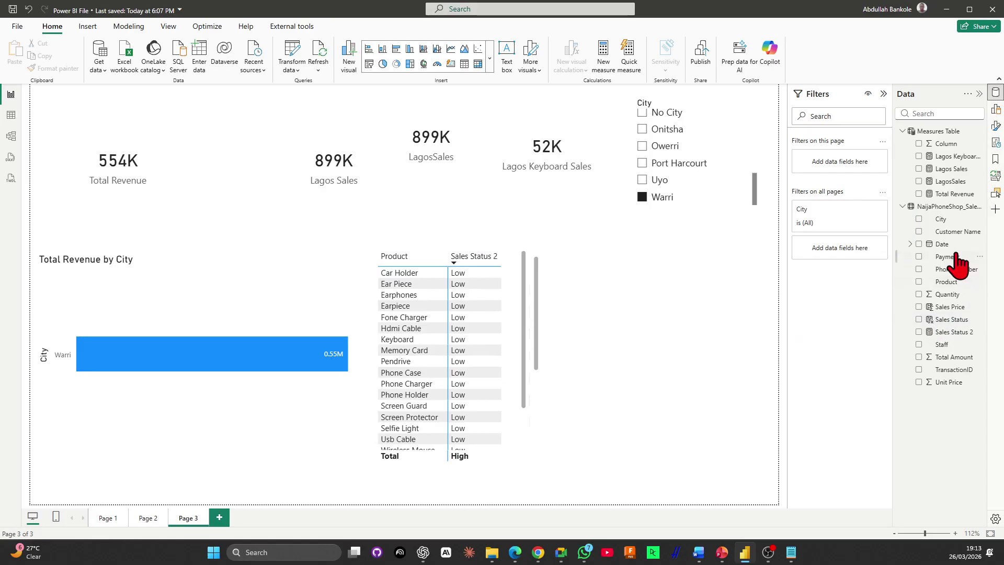
{"action": "left_click", "coordinate": [919, 231]}
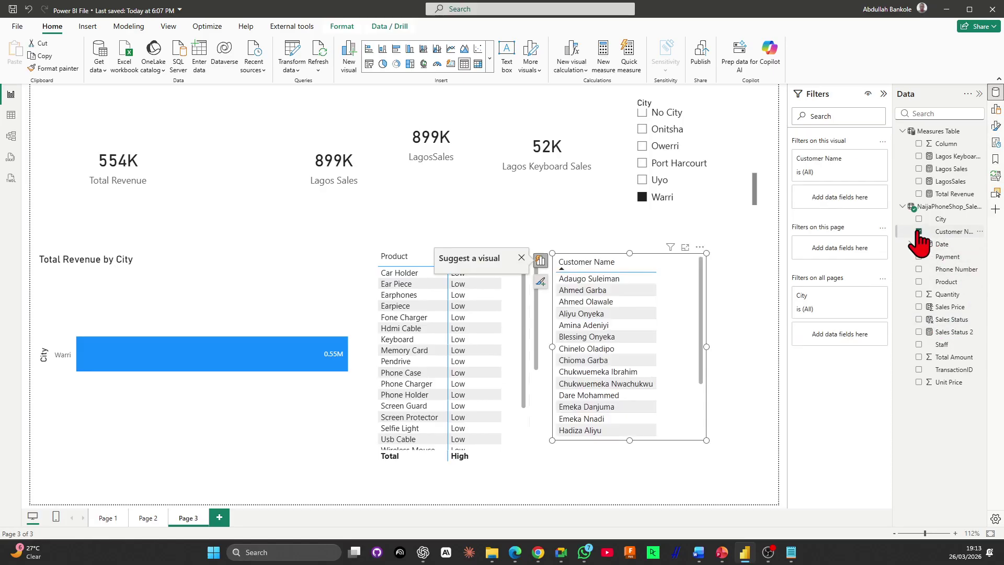
{"action": "left_click", "coordinate": [919, 320]}
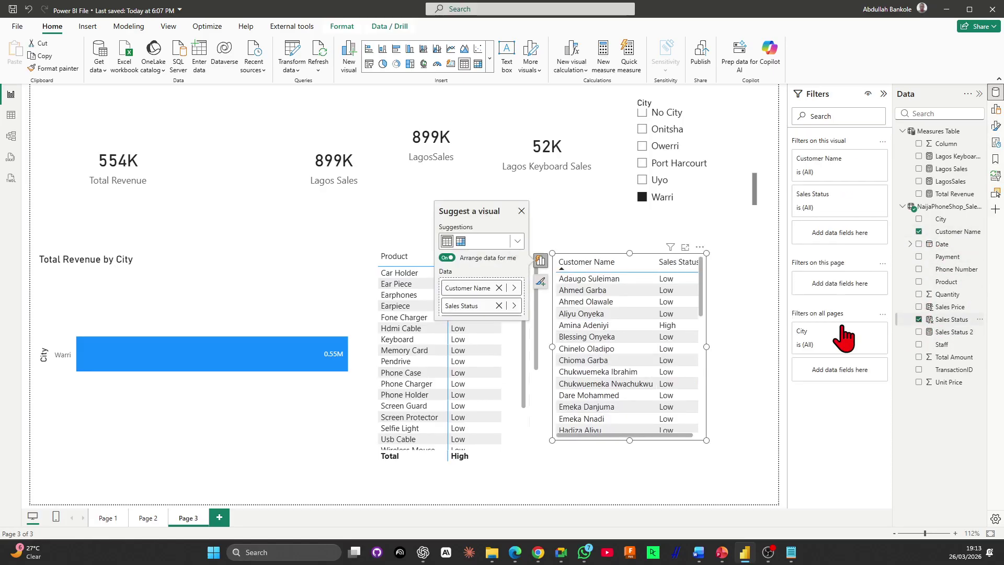
{"action": "left_click_drag", "start_coordinate": [707, 347], "coordinate": [749, 348]}
{"action": "left_click", "coordinate": [758, 369]}
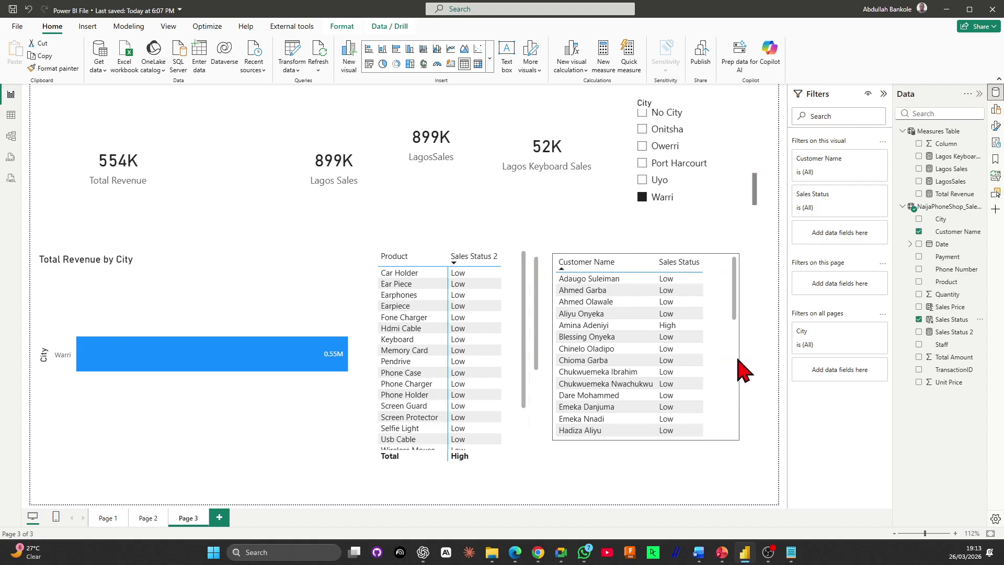
Try the Customer Name and Sales Status table as a matrix, and switch it back to a table
{"action": "left_click", "coordinate": [722, 318]}
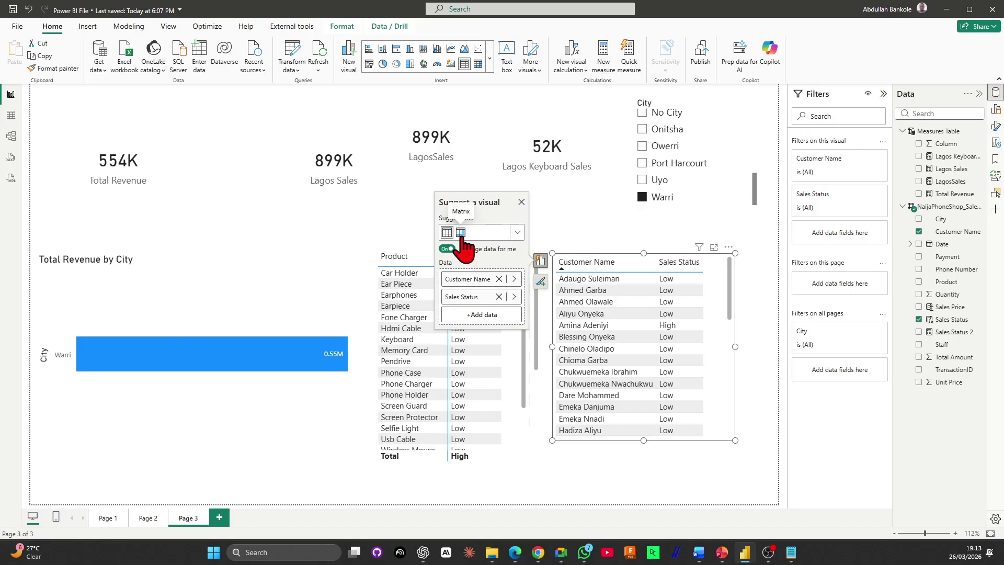
{"action": "left_click", "coordinate": [461, 233]}
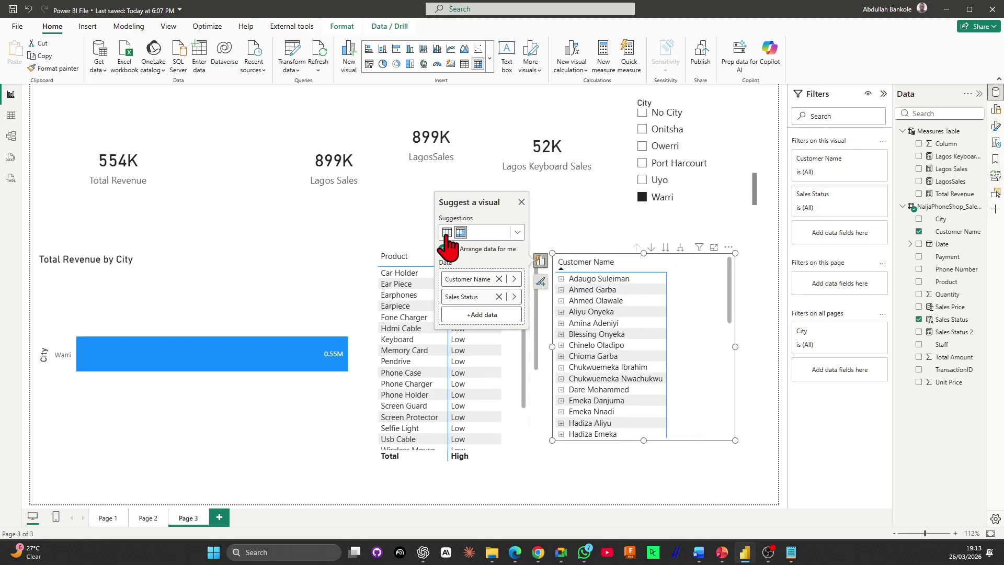
{"action": "left_click", "coordinate": [448, 233]}
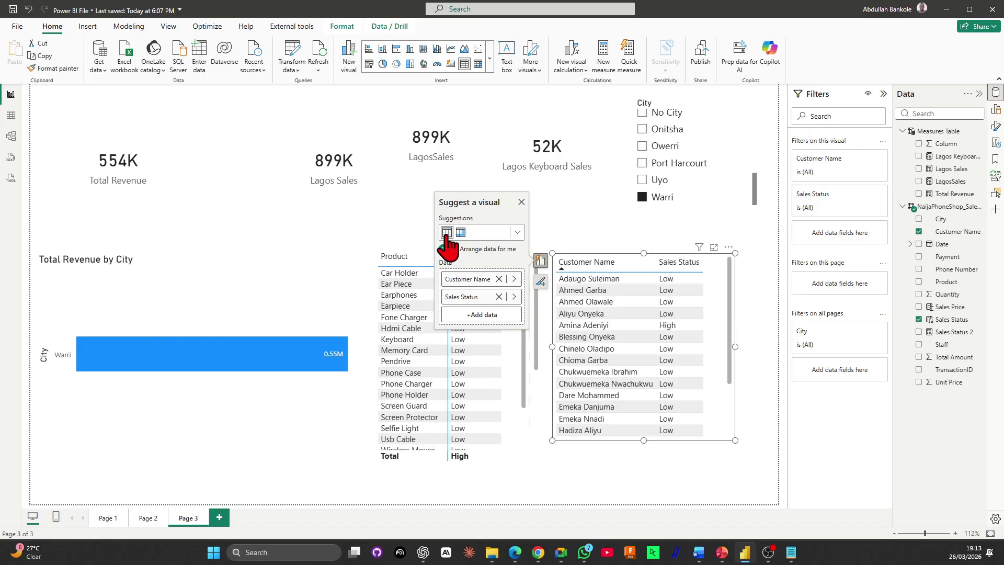
{"action": "left_click", "coordinate": [729, 247]}
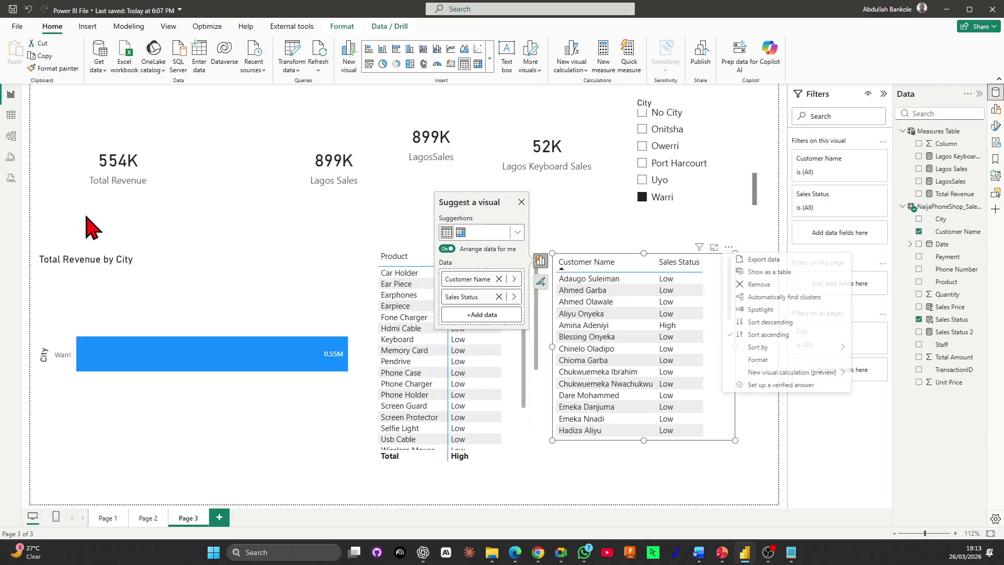
Open the data in table view and examine the row-level values in the Sales Status column
{"action": "left_click", "coordinate": [11, 115]}
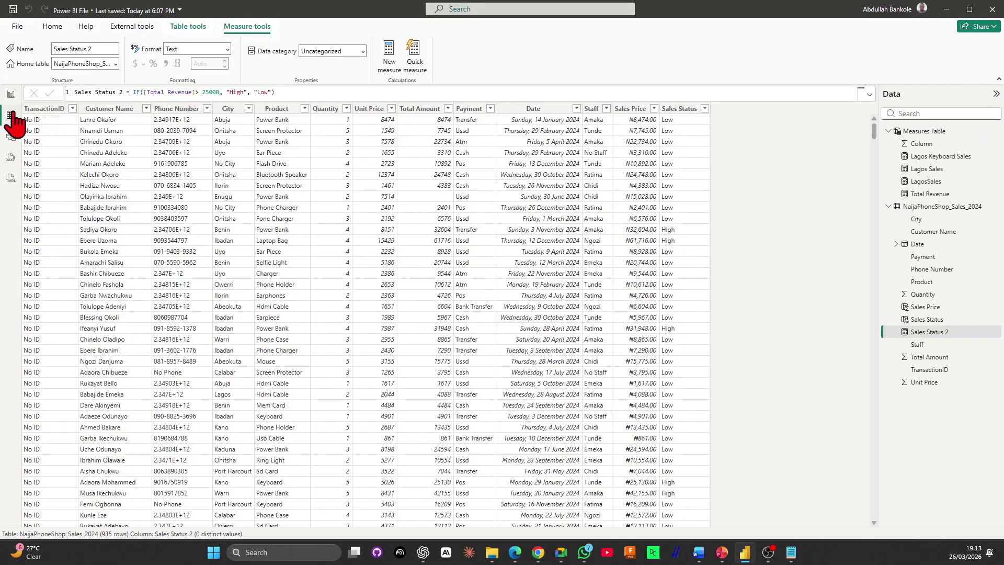
{"action": "left_click", "coordinate": [679, 123]}
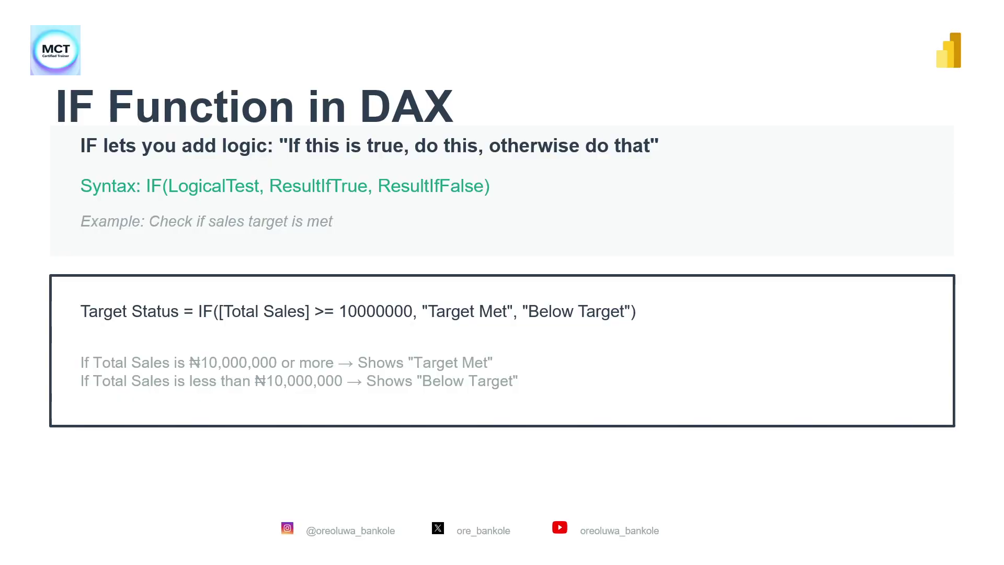
{"action": "left_click", "coordinate": [531, 390]}
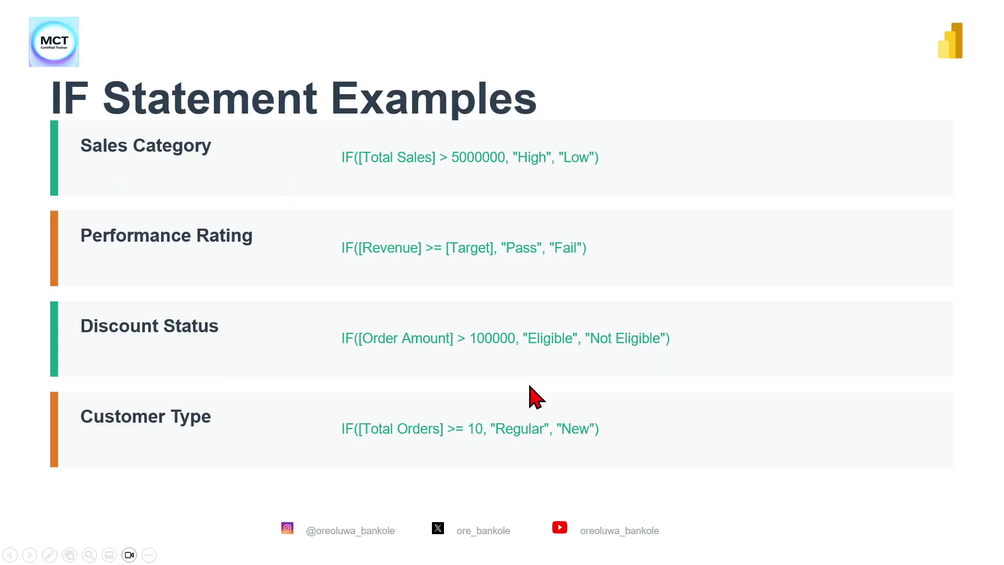
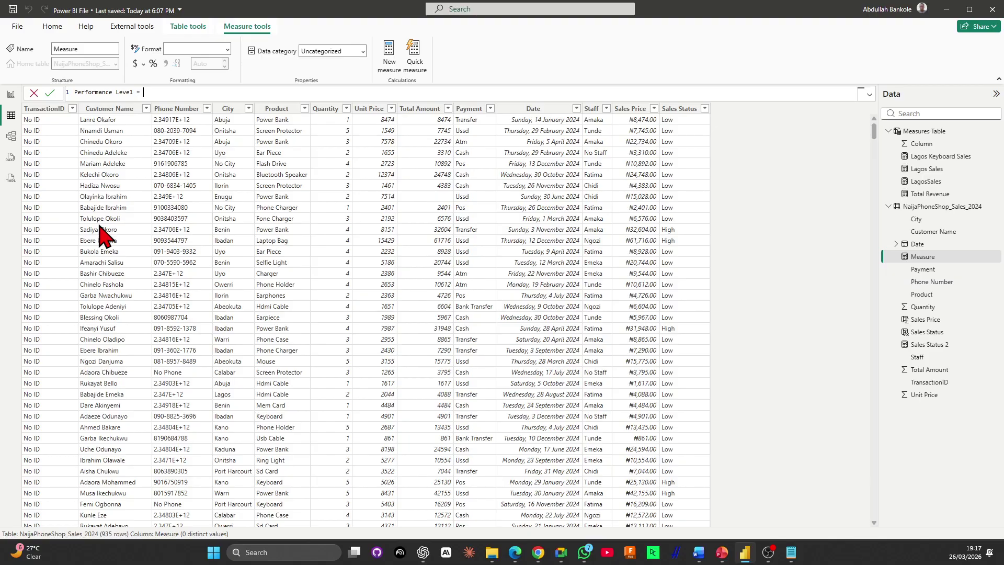
Begin the Performance Level measure's formula with an IF that returns "Excellent" when [Total Revenue] >= 5000000
{"action": "type", "text": "IF("}
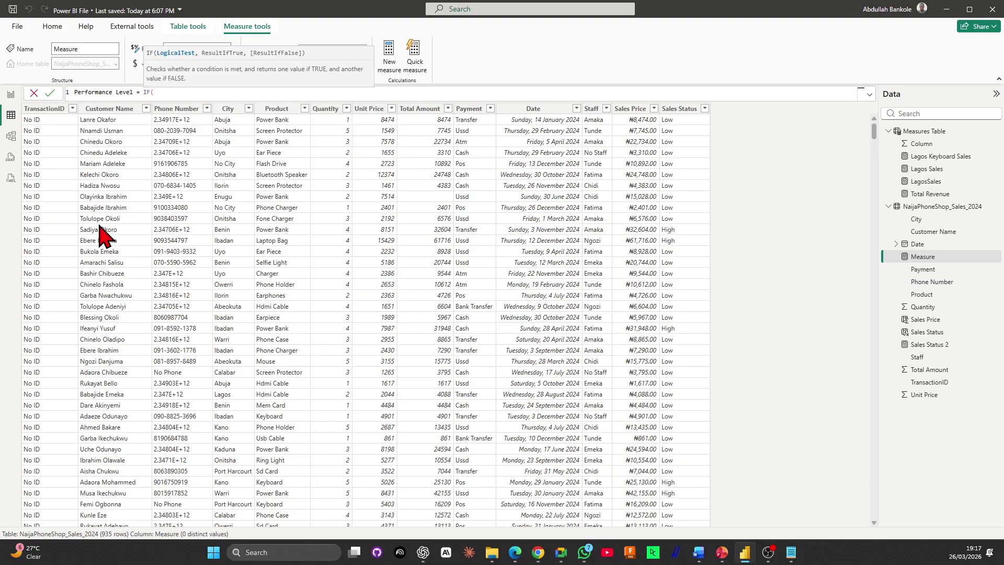
{"action": "type", "text": "tota"}
{"action": "key", "text": "Tab"}
{"action": "type", "text": ">= 5000000"}
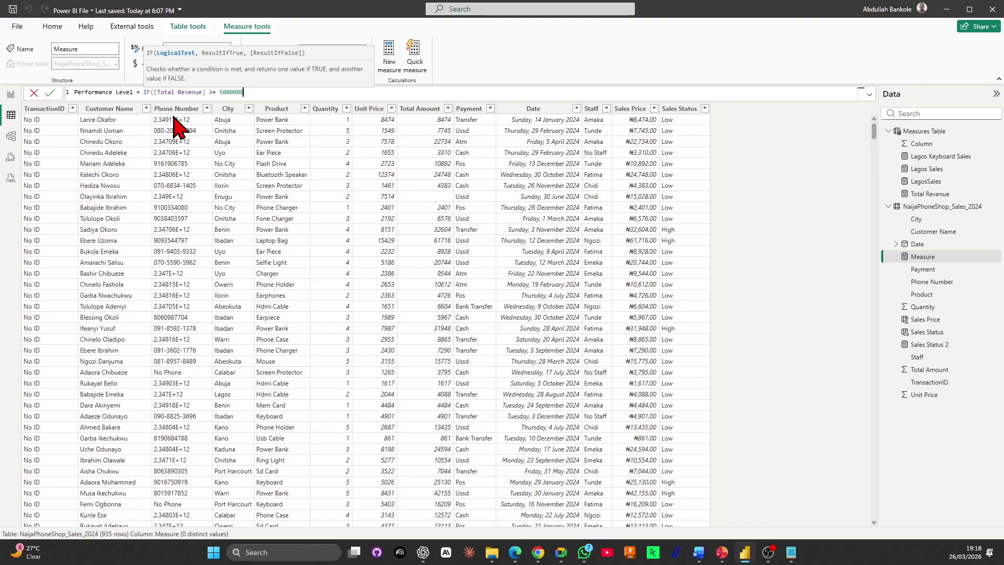
{"action": "double_click", "coordinate": [222, 92]}
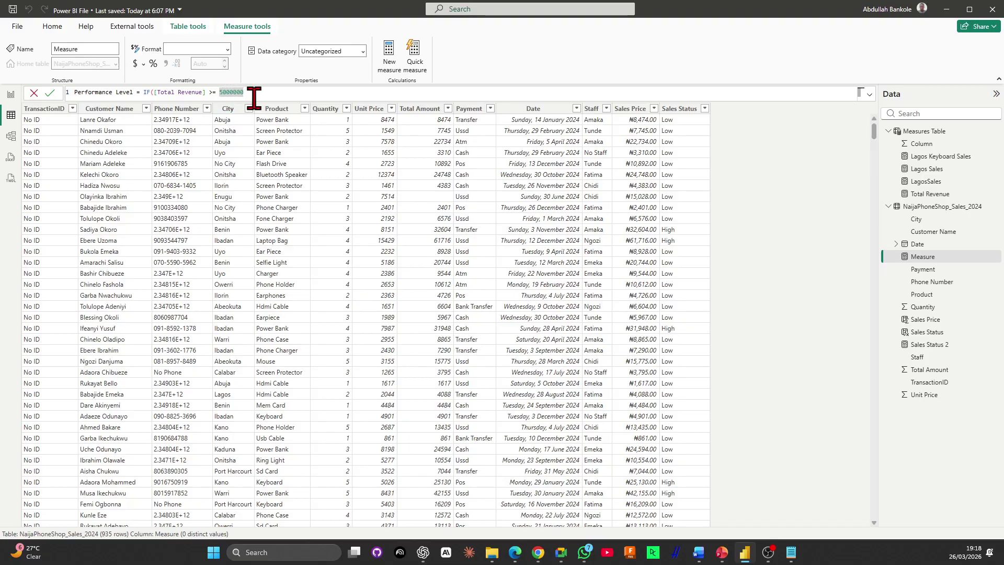
{"action": "key", "text": "Right"}
{"action": "type", "text": ","}
{"action": "type", "text": "\"Excellent"}
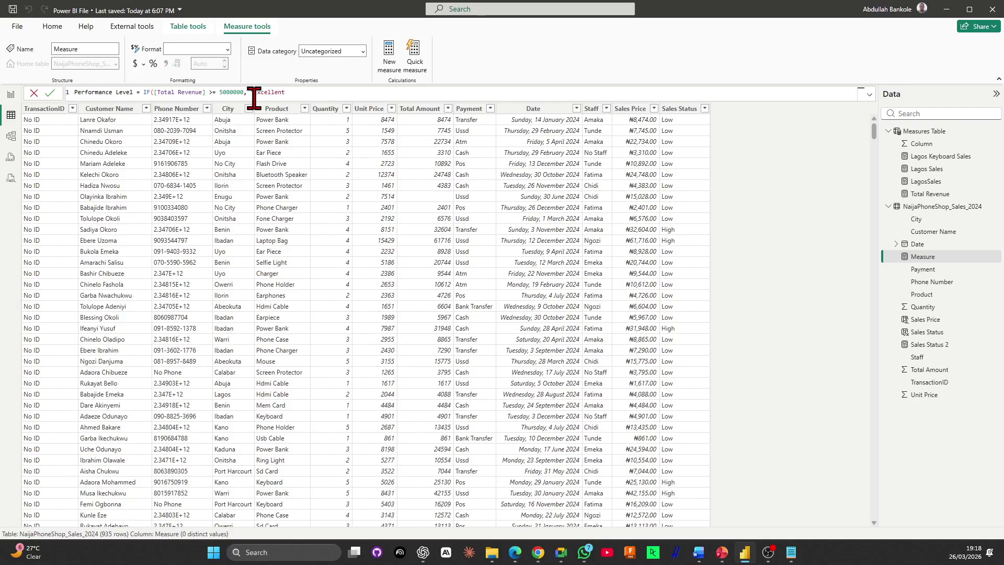
{"action": "type", "text": "\","}
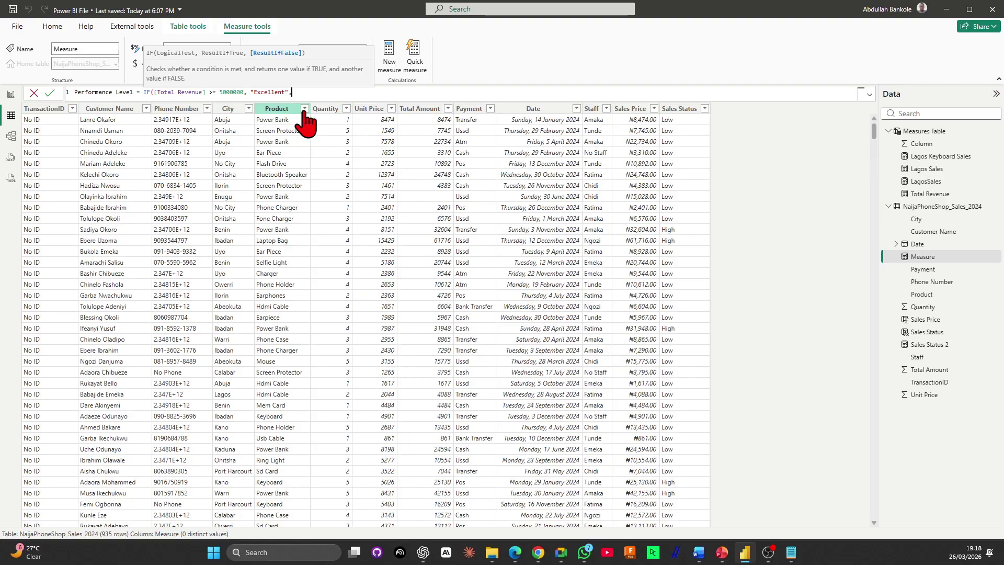
Nest a second IF on an indented new line, returning "Good" when [Total Revenue] >= 1000000
{"action": "key", "text": "shift+Return"}
{"action": "key", "text": "Tab"}
{"action": "key", "text": "Tab"}
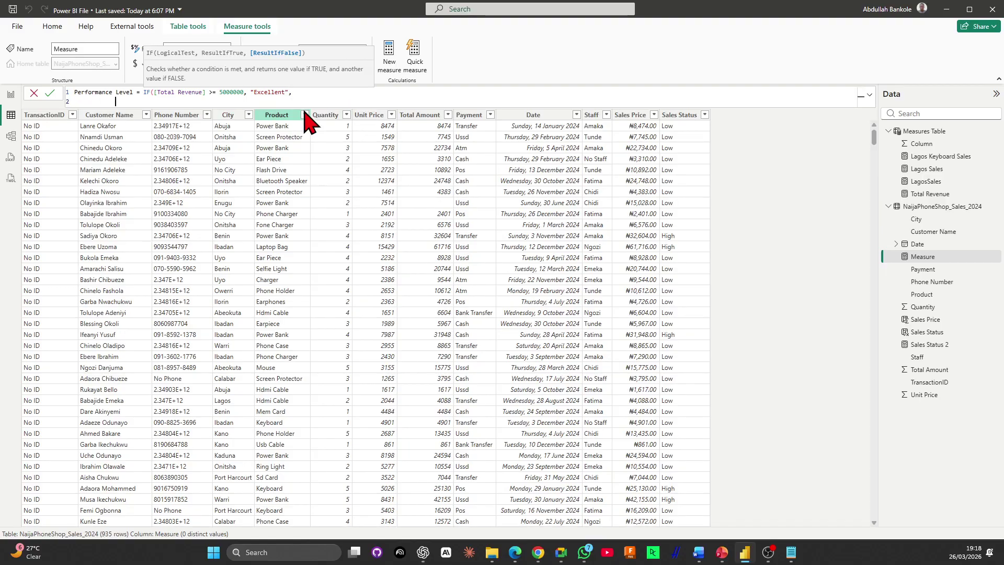
{"action": "type", "text": "if"}
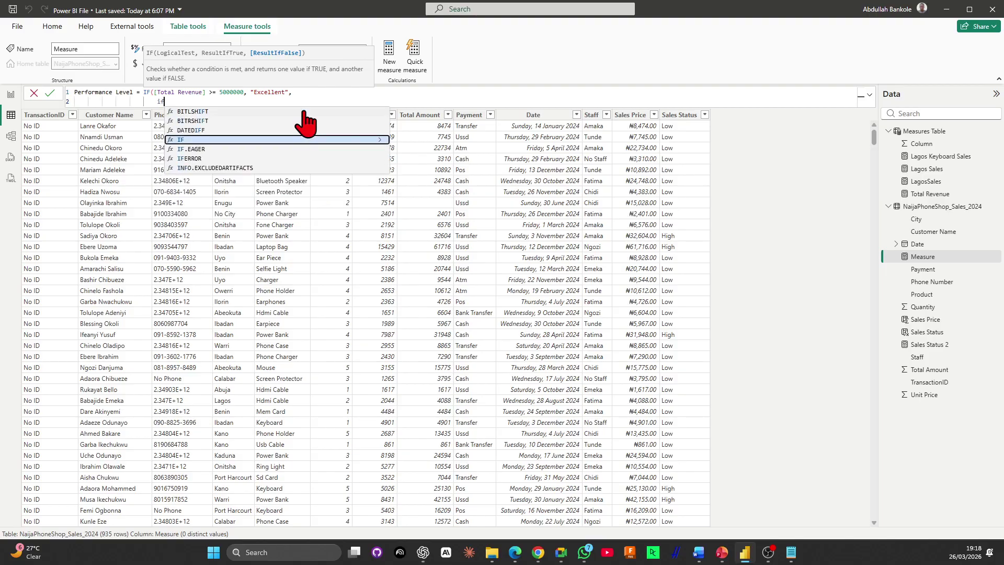
{"action": "key", "text": "Tab"}
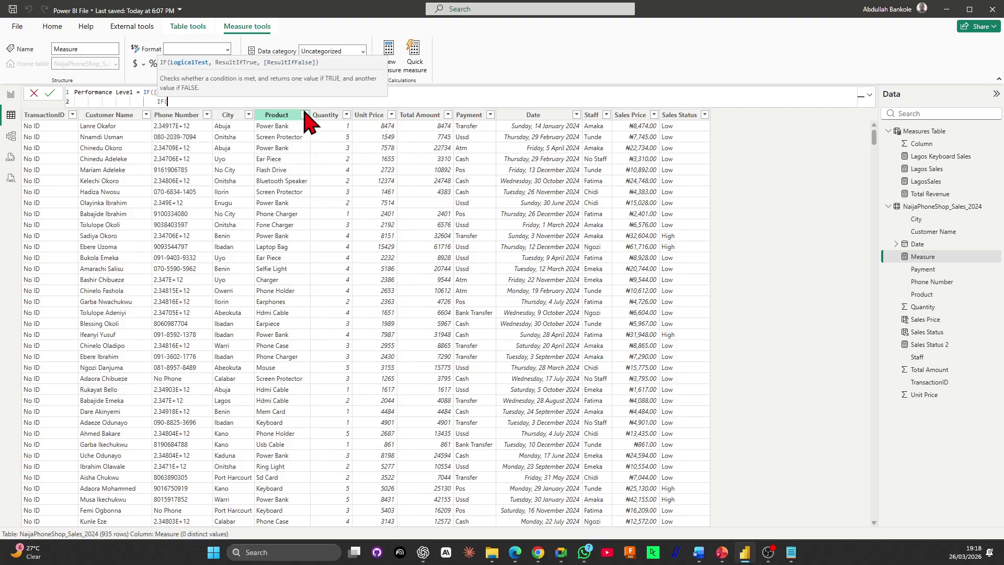
{"action": "type", "text": "toal"}
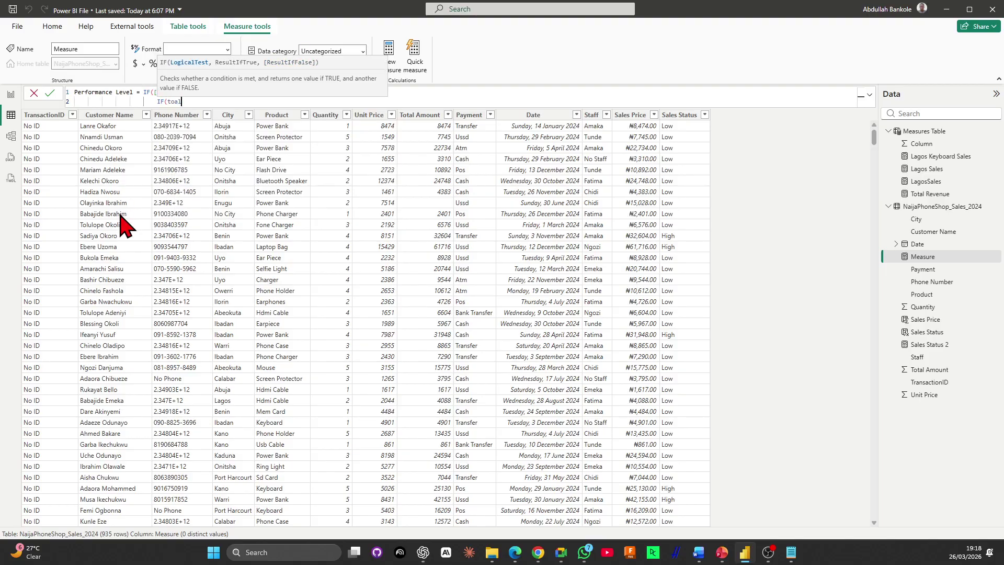
{"action": "key", "text": "Tab"}
{"action": "type", "text": ">="}
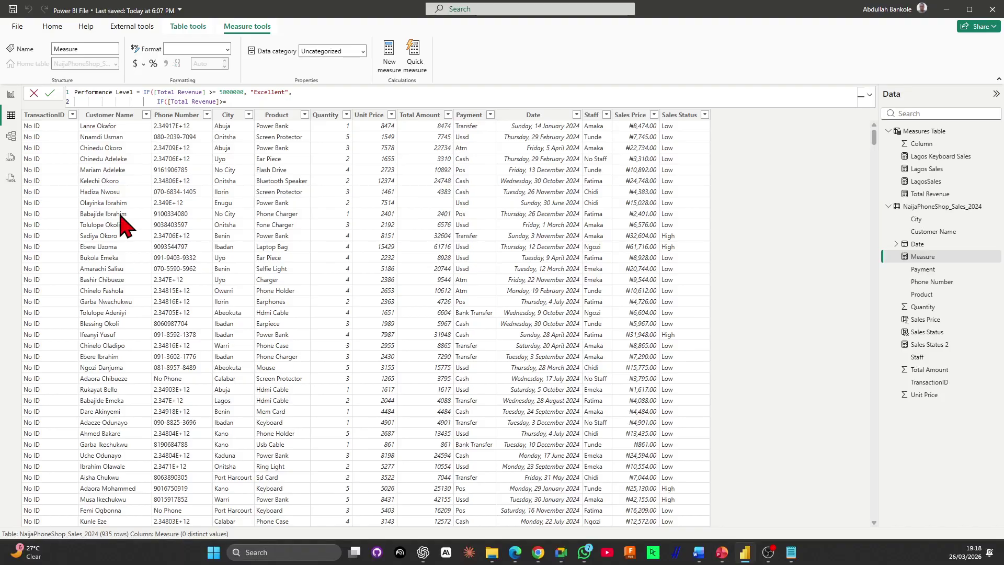
{"action": "type", "text": "=1000000"}
{"action": "type", "text": ", \"Good\","}
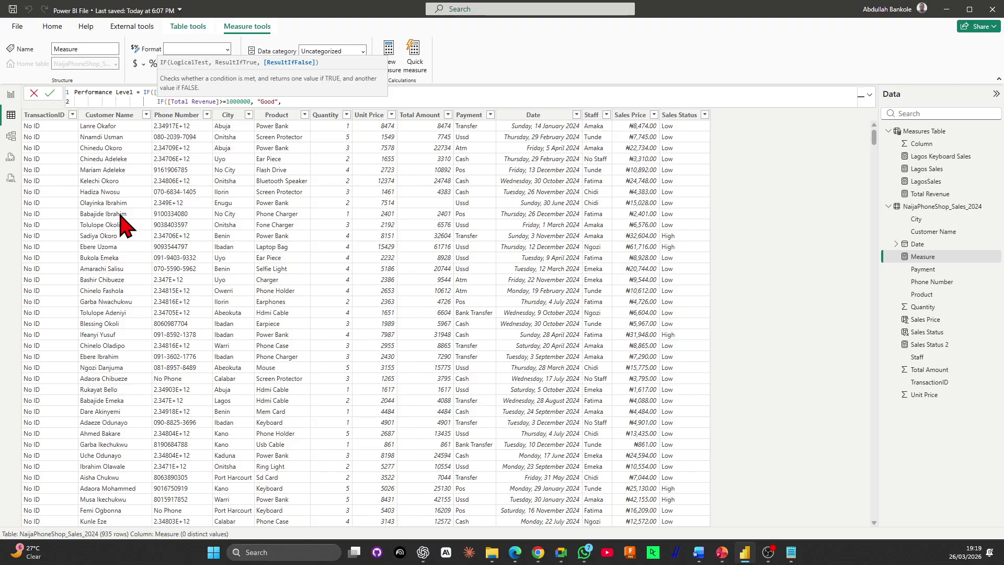
Nest a third IF on its own indented line, returning "Fair" when [Total Revenue] >= 100000
{"action": "key", "text": "shift+Return"}
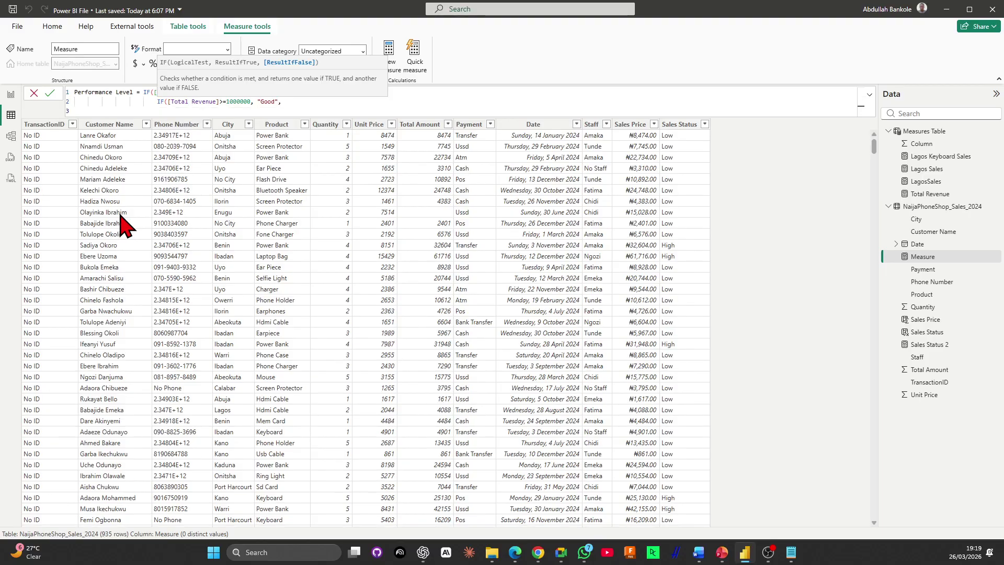
{"action": "key", "text": "Tab"}
{"action": "type", "text": "IF("}
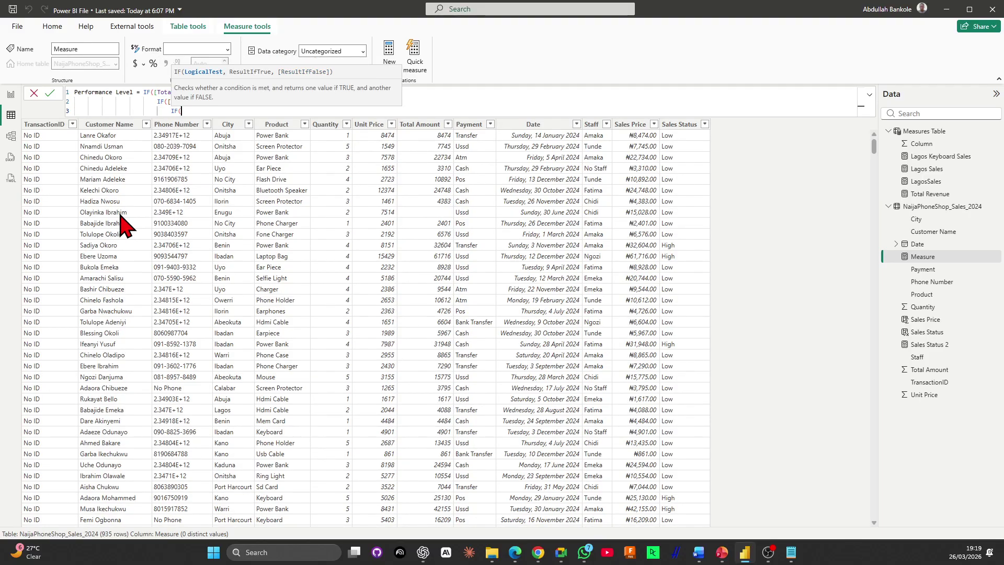
{"action": "type", "text": "toal"}
{"action": "key", "text": "BackSpace"}
{"action": "key", "text": "BackSpace"}
{"action": "key", "text": "BackSpace"}
{"action": "key", "text": "BackSpace"}
{"action": "type", "text": "["}
{"action": "key", "text": "Tab"}
{"action": "type", "text": ">="}
{"action": "type", "text": "10000"}
{"action": "type", "text": "0"}
{"action": "type", "text": ", "}
{"action": "type", "text": "\"Fia"}
{"action": "key", "text": "BackSpace"}
{"action": "key", "text": "BackSpace"}
{"action": "type", "text": "a"}
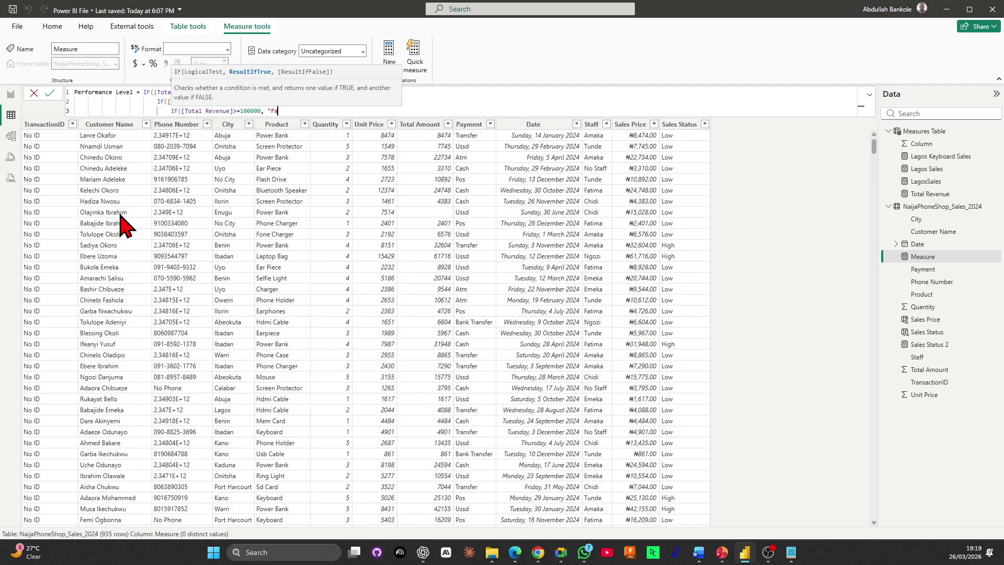
{"action": "type", "text": "ir\","}
Add "Need Improvement" as the final fallback result and close all three IF functions, putting the two outer brackets on separate lines
{"action": "key", "text": "shift+Return"}
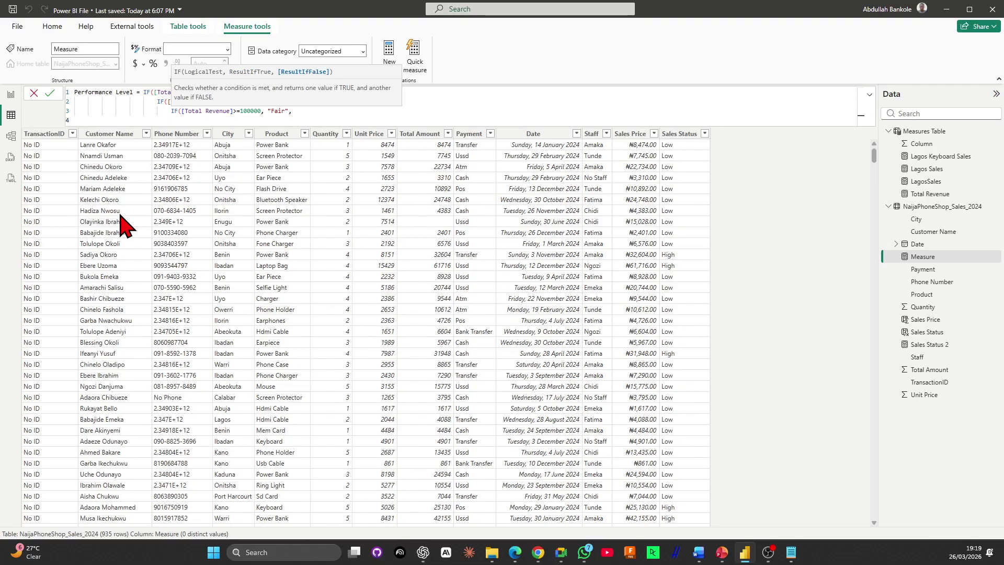
{"action": "type", "text": "\"Need Improvement"}
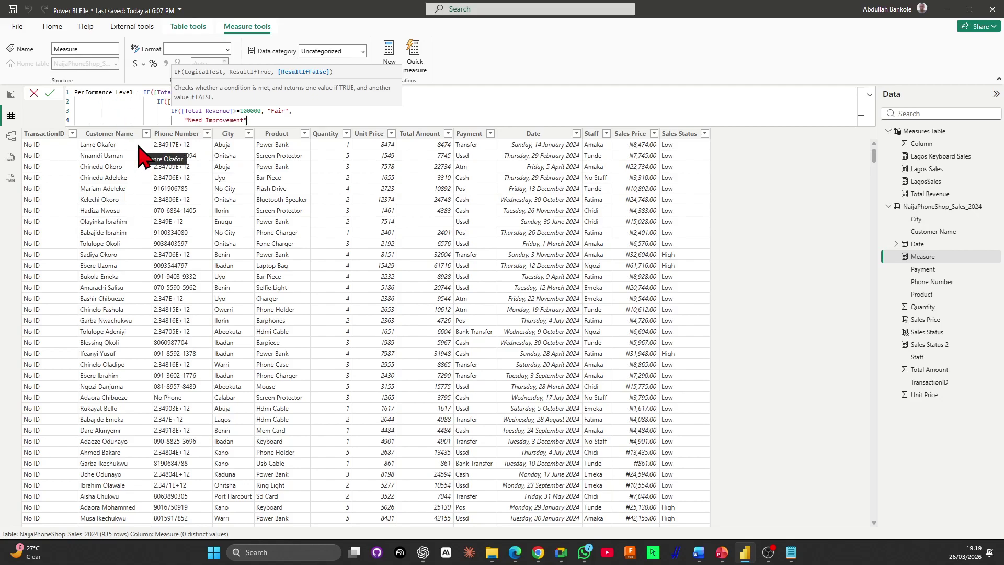
{"action": "type", "text": ")"}
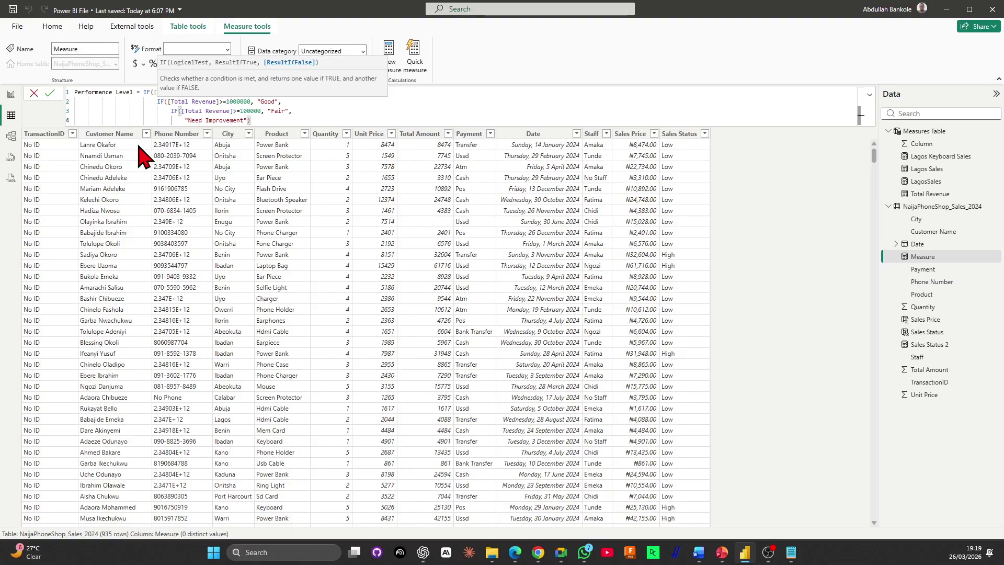
{"action": "key", "text": "shift+Return"}
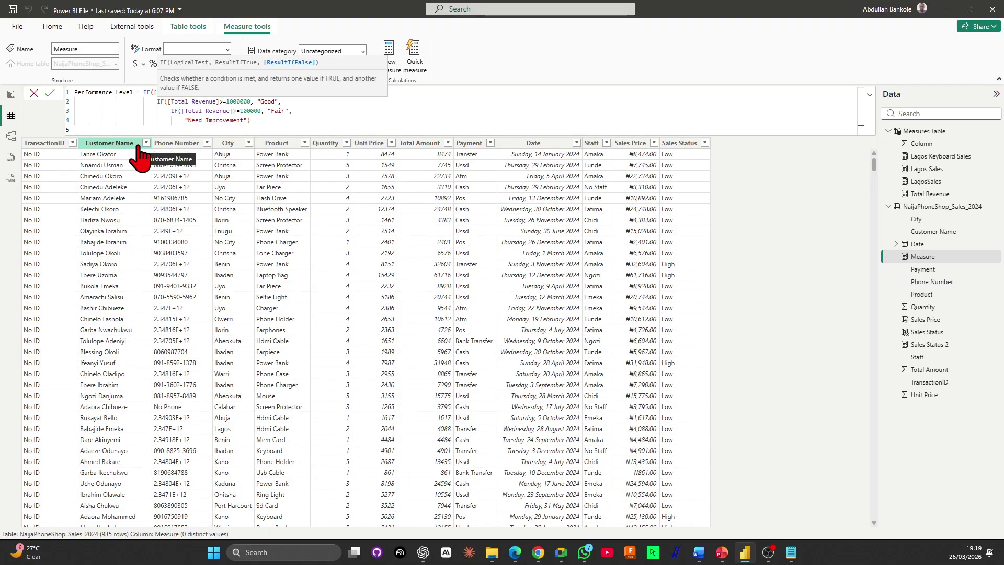
{"action": "type", "text": ")"}
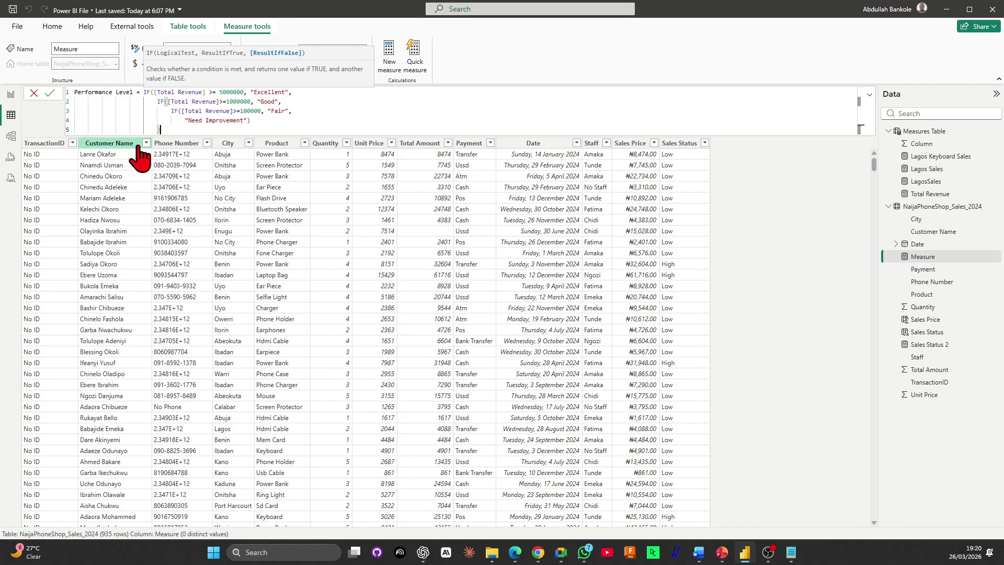
{"action": "key", "text": "shift+Return"}
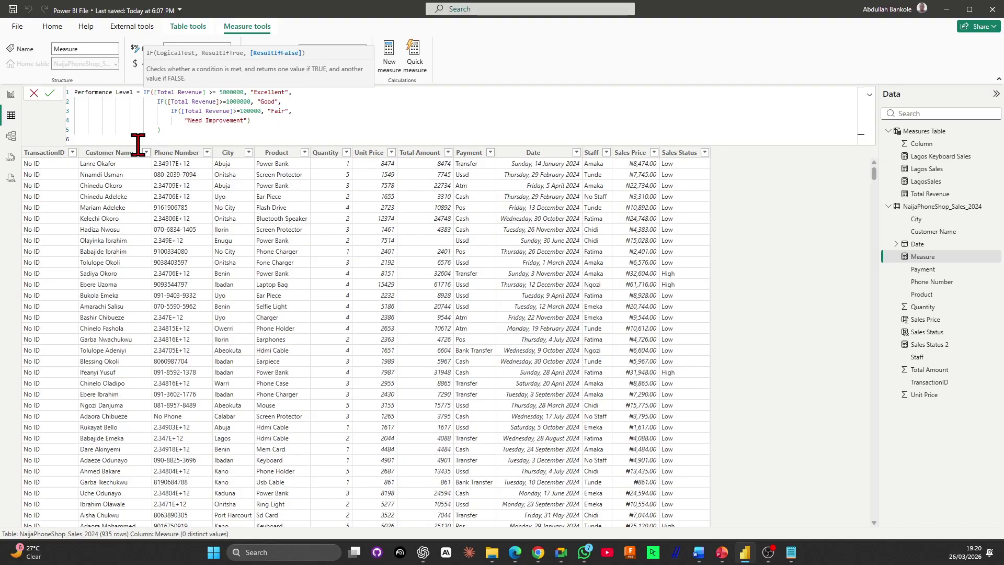
{"action": "type", "text": ")"}
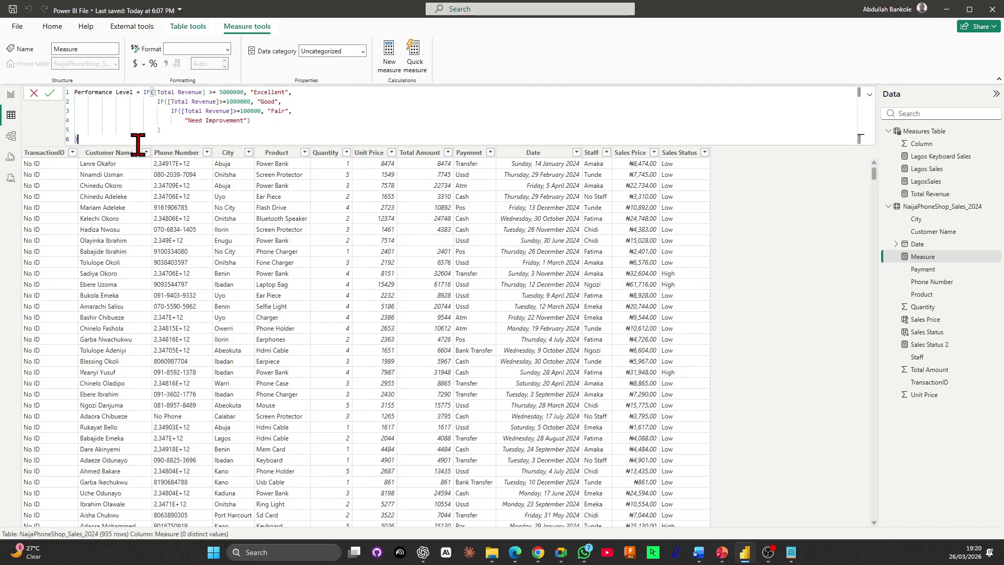
{"action": "left_click", "coordinate": [180, 129]}
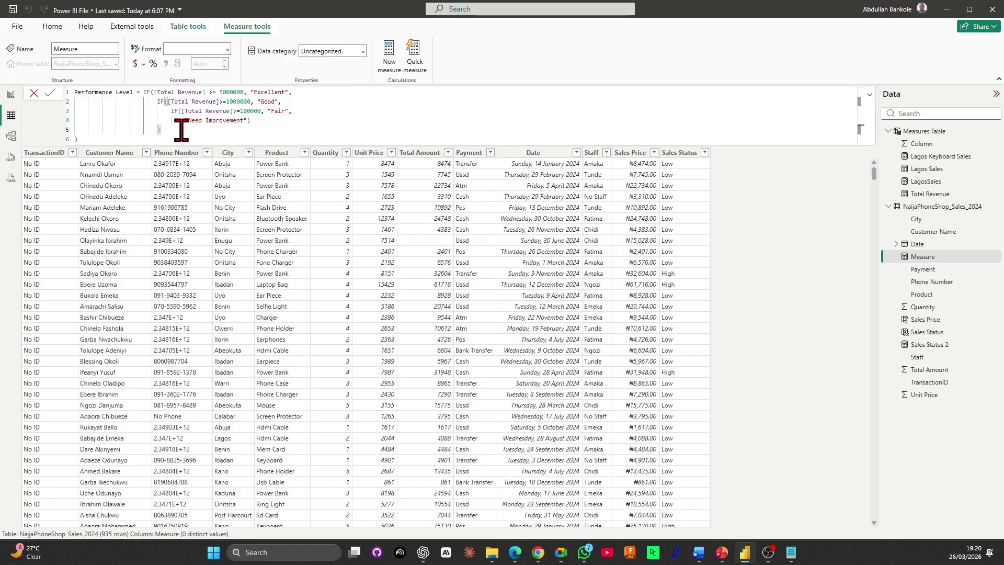
Commit the Performance Level measure and open the report page
{"action": "key", "text": "Return"}
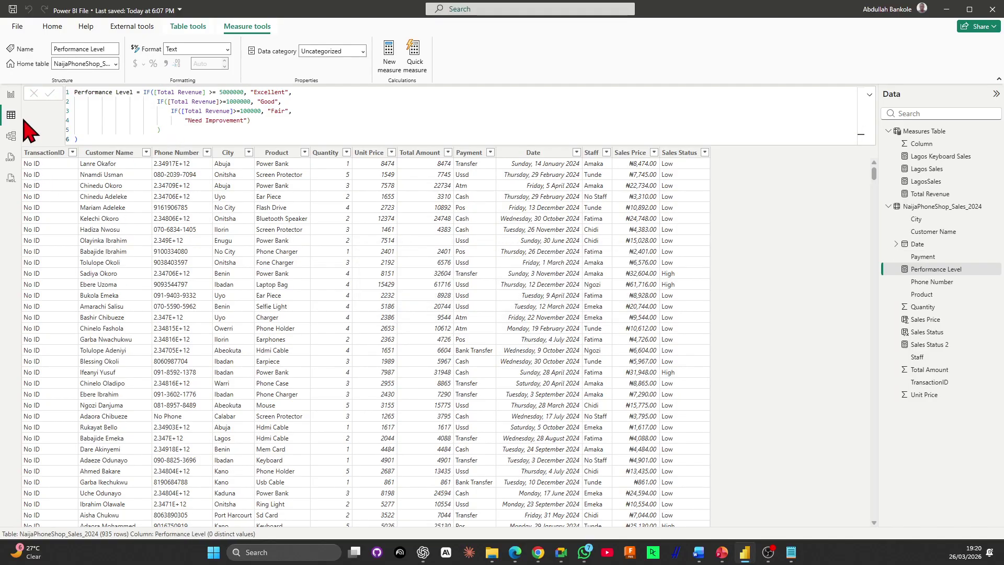
{"action": "left_click", "coordinate": [11, 94]}
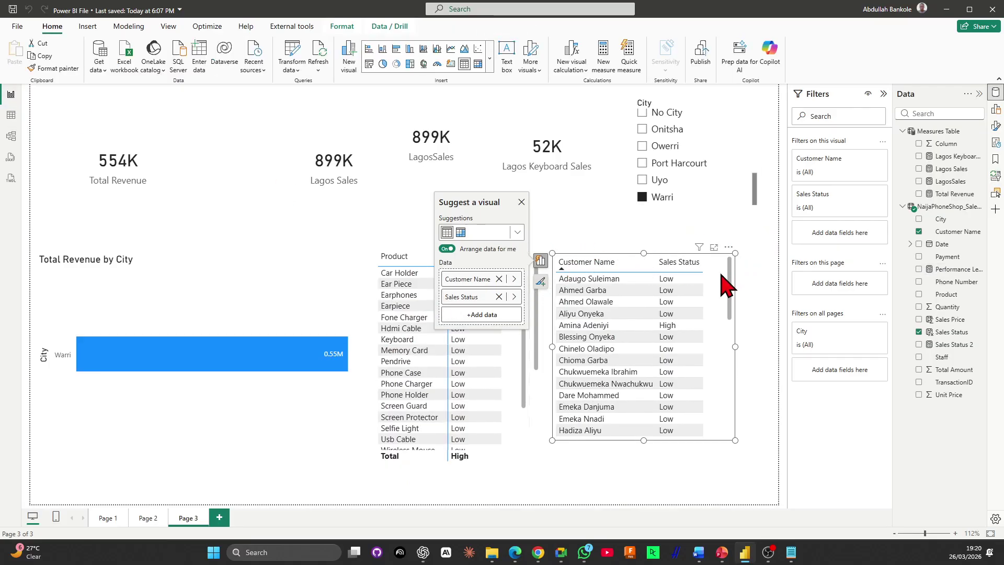
Delete the Customer Name/Sales Status and Product/Sales Status 2 tables, moving the Sum of Sales Price table aside over the bar chart
{"action": "key", "text": "Delete"}
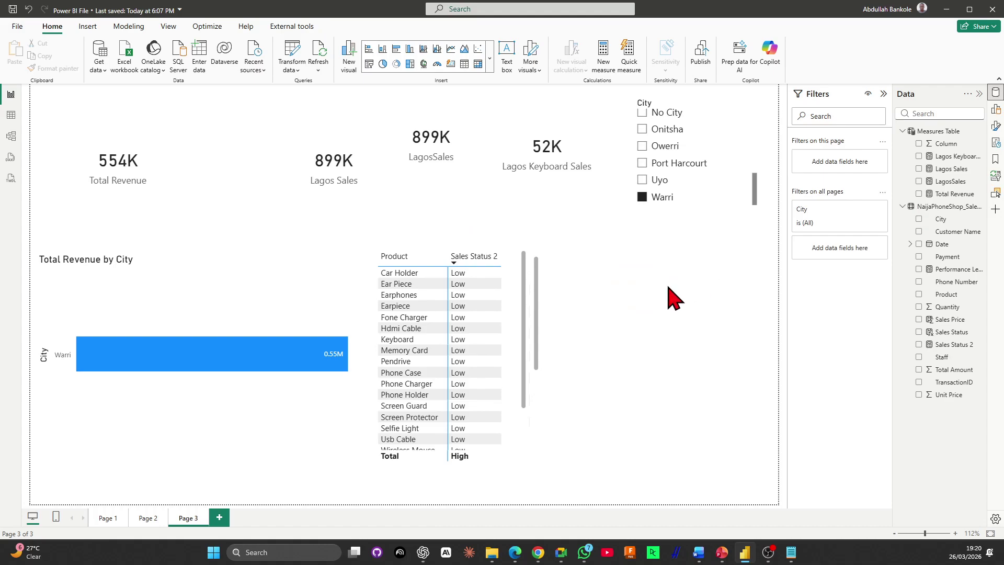
{"action": "key", "text": "ctrl+z"}
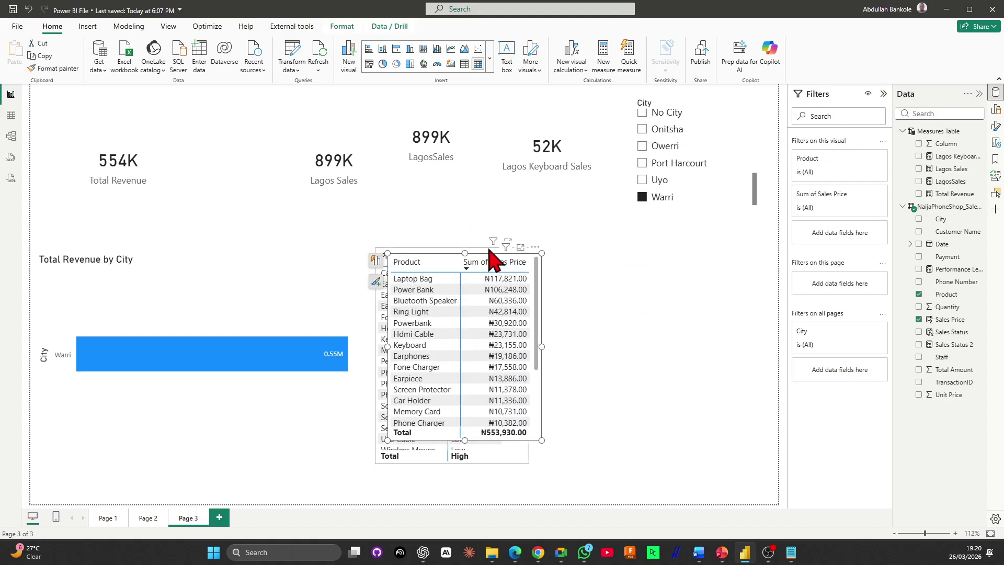
{"action": "left_click_drag", "start_coordinate": [537, 262], "coordinate": [302, 169]}
{"action": "left_click", "coordinate": [539, 313]}
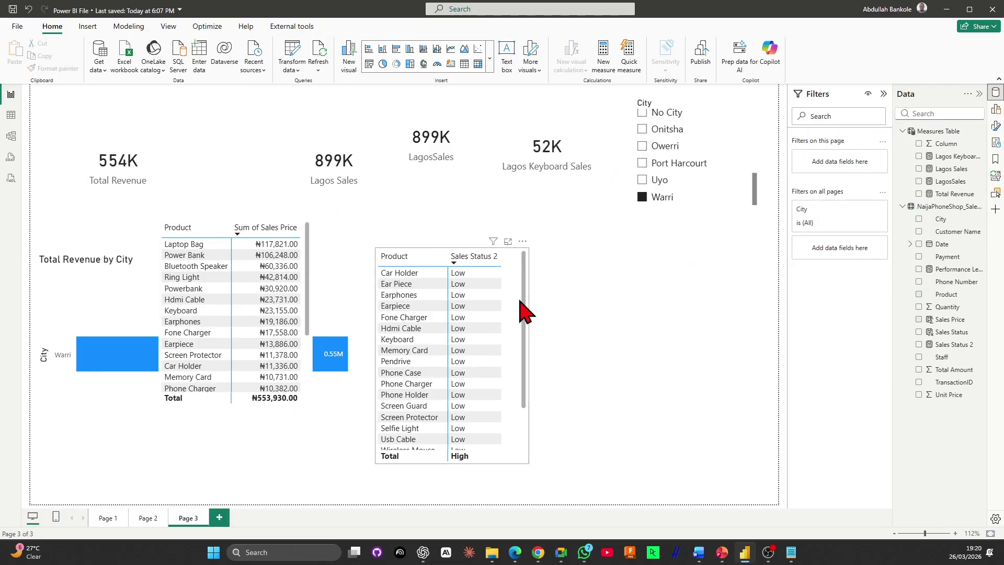
{"action": "left_click", "coordinate": [521, 309]}
{"action": "key", "text": "Delete"}
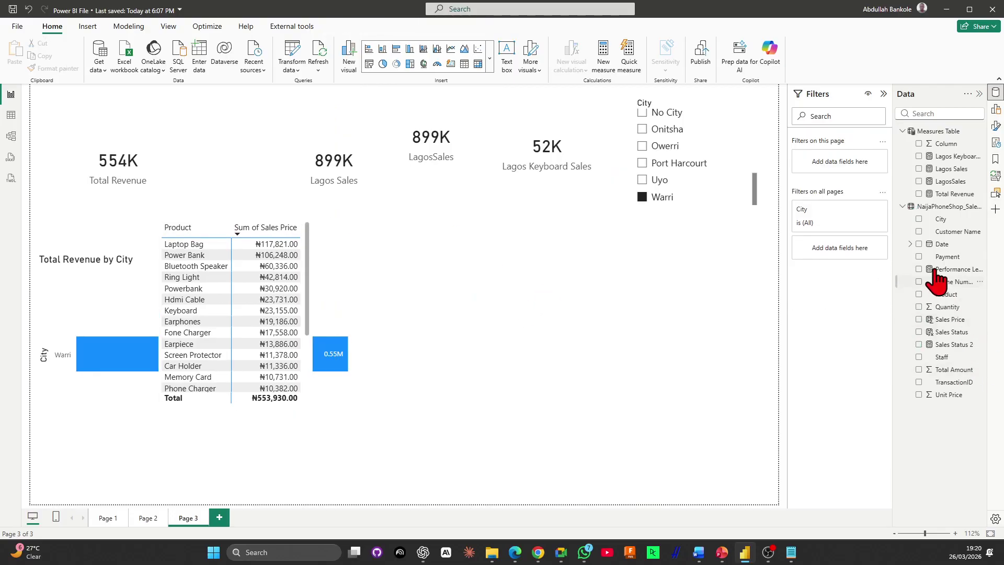
Create a table showing City and Performance Level, and clear Warri from the City slicer
{"action": "left_click", "coordinate": [919, 219]}
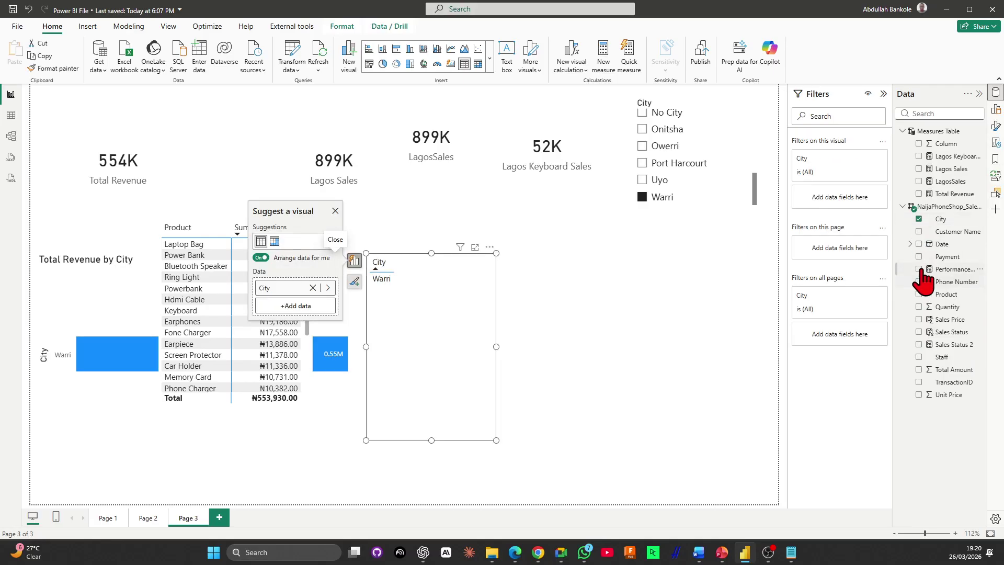
{"action": "left_click", "coordinate": [919, 269]}
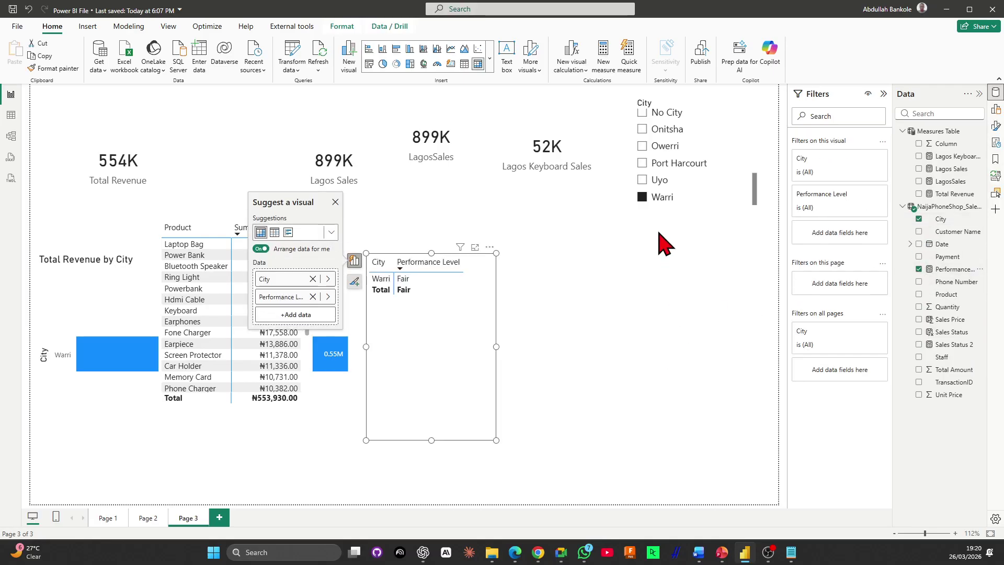
{"action": "left_click", "coordinate": [642, 197]}
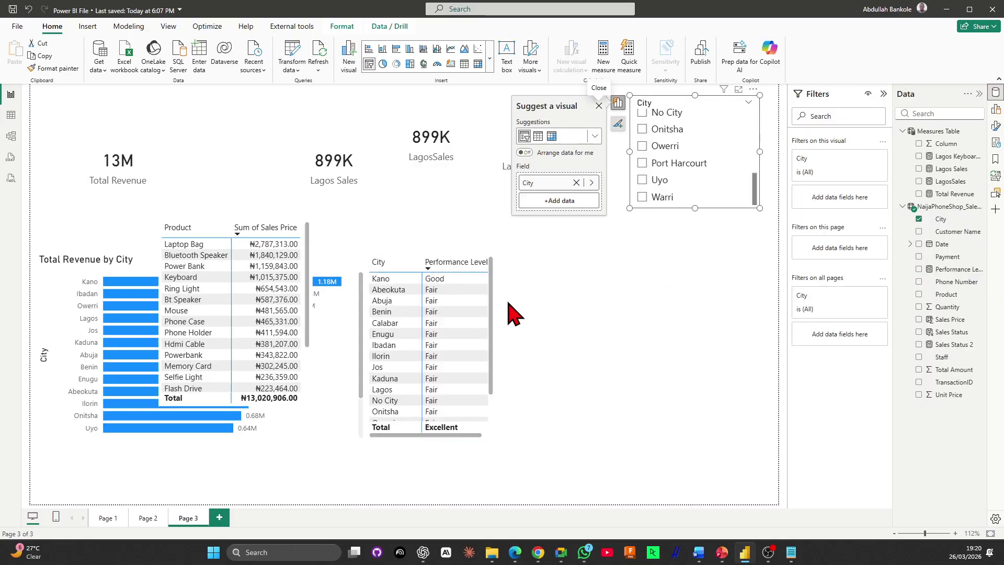
Enlarge the City and Performance Level table until every city fits, and move it away from the revenue chart
{"action": "left_click", "coordinate": [496, 444]}
{"action": "left_click_drag", "start_coordinate": [498, 442], "coordinate": [542, 484]}
{"action": "left_click", "coordinate": [526, 467]}
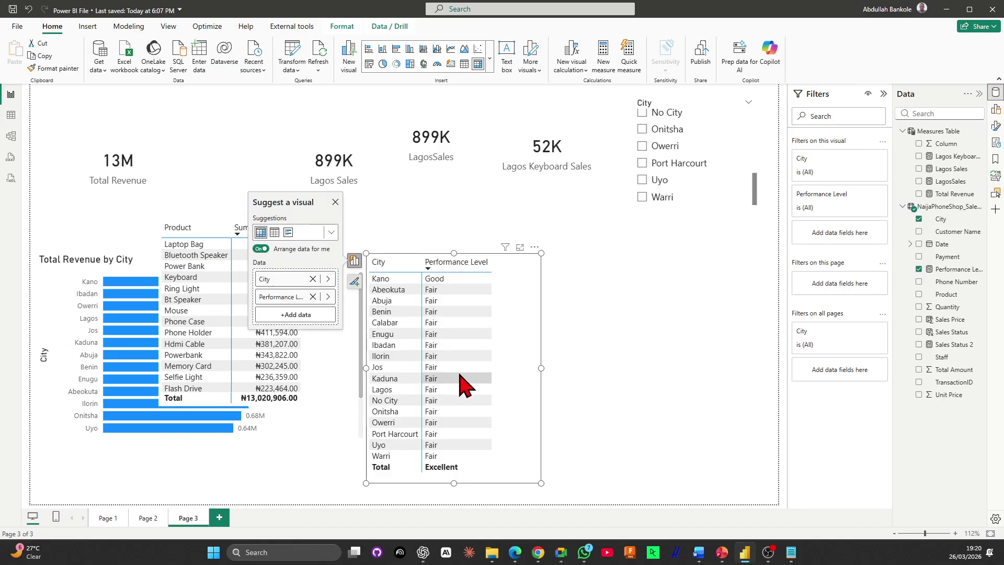
{"action": "left_click", "coordinate": [547, 317]}
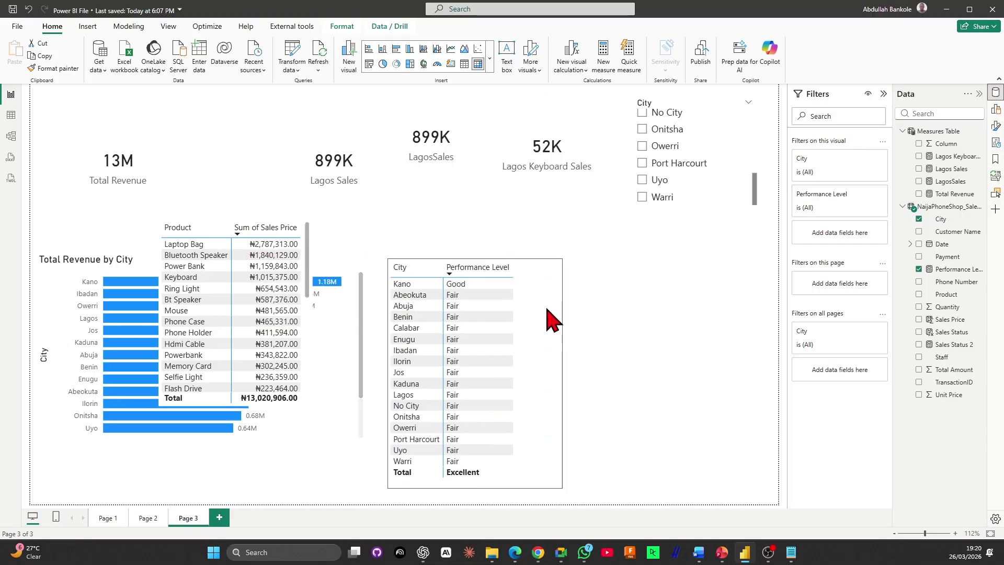
{"action": "left_click_drag", "start_coordinate": [548, 317], "coordinate": [637, 306]}
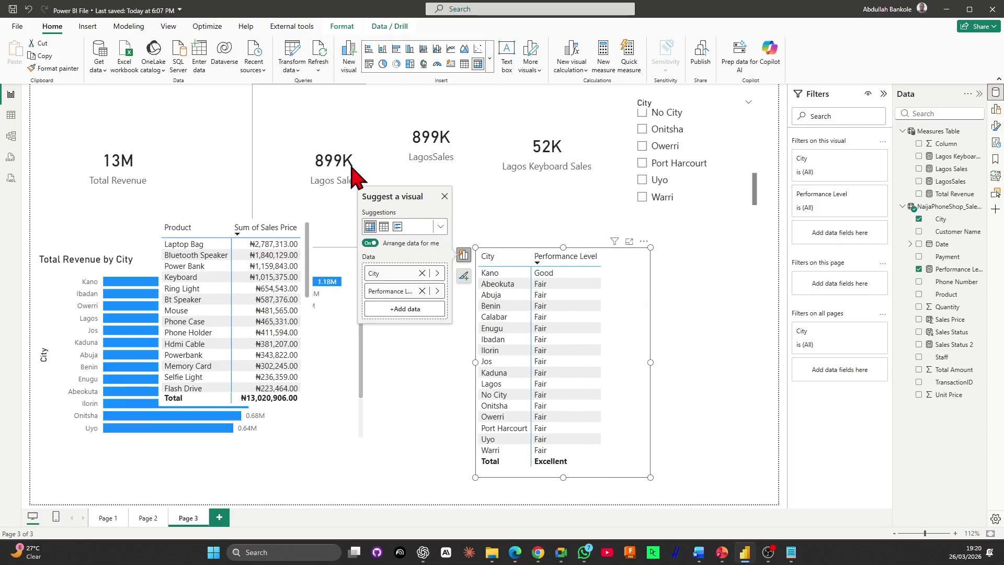
Sort the Sum of Sales Price table by Product and move it off the bars of the Total Revenue by City chart
{"action": "left_click", "coordinate": [228, 230]}
{"action": "left_click_drag", "start_coordinate": [311, 215], "coordinate": [486, 413]}
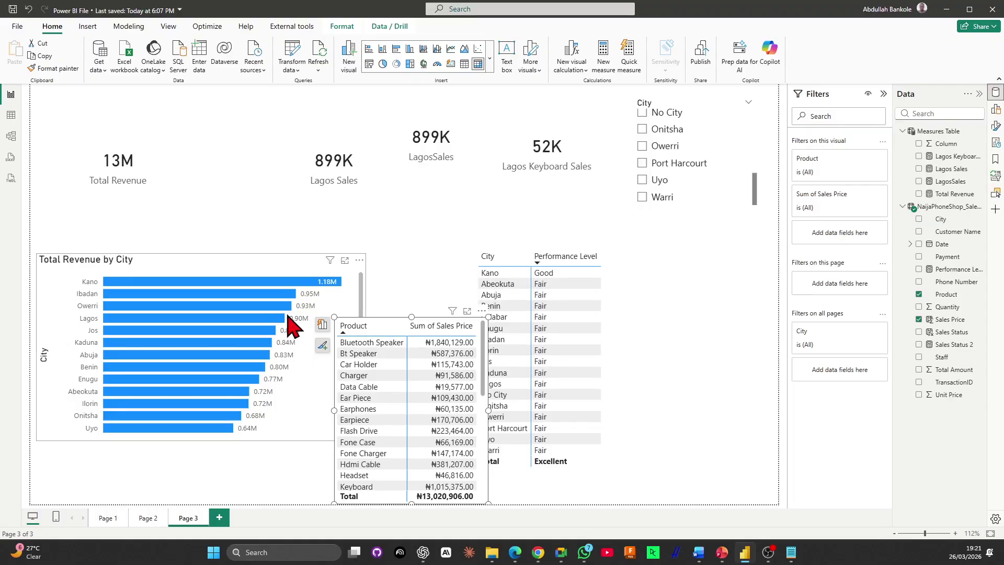
{"action": "scroll", "coordinate": [257, 383], "scroll_direction": "down", "scroll_amount": 2}
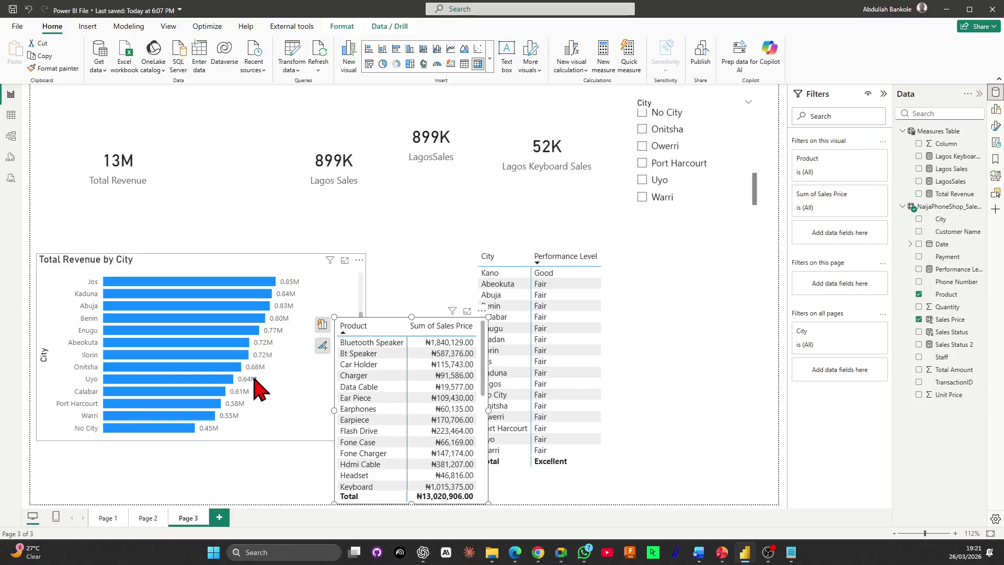
Open the Performance Level measure's formula and set the "Excellent" threshold to 500000
{"action": "left_click", "coordinate": [951, 320]}
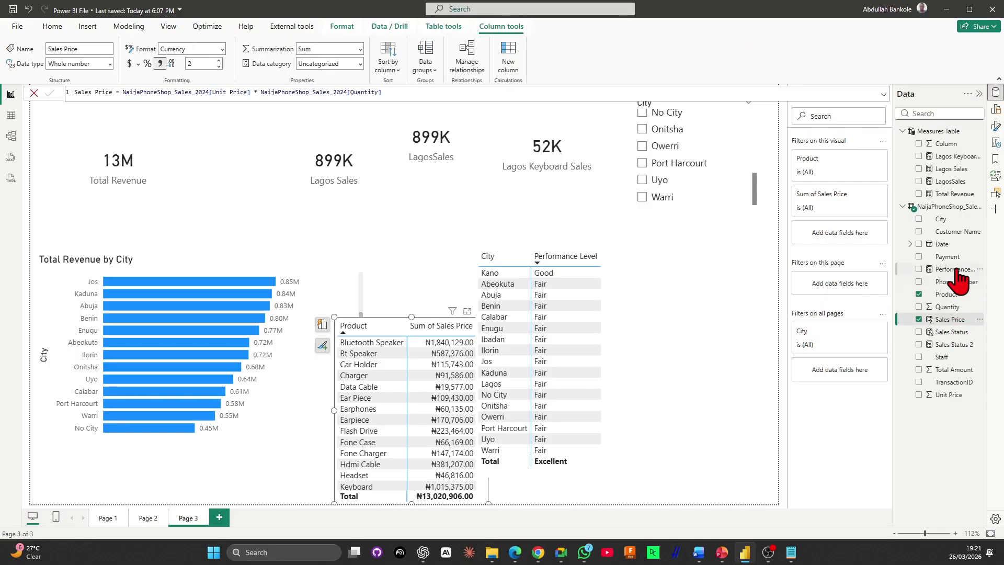
{"action": "left_click", "coordinate": [636, 342]}
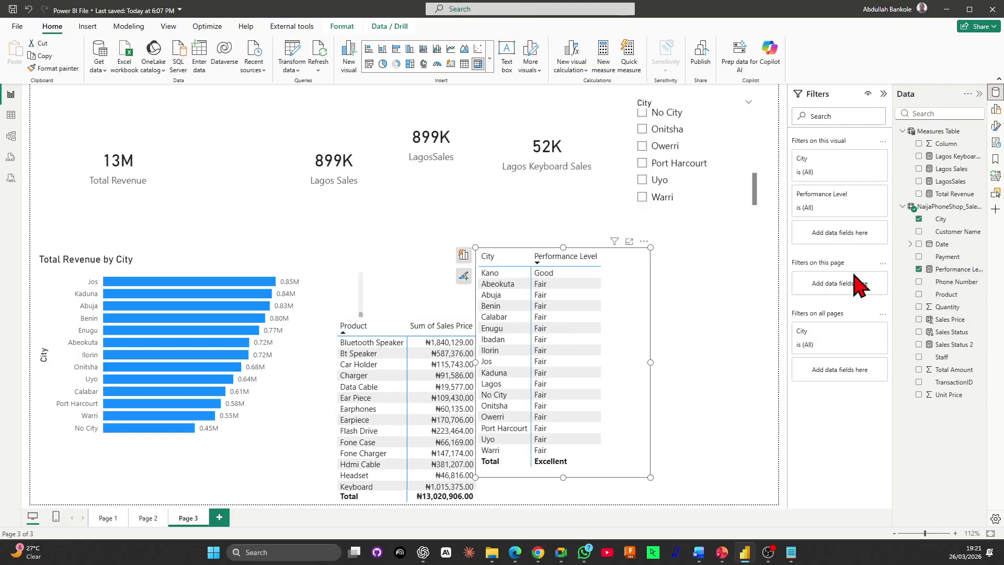
{"action": "left_click", "coordinate": [953, 269]}
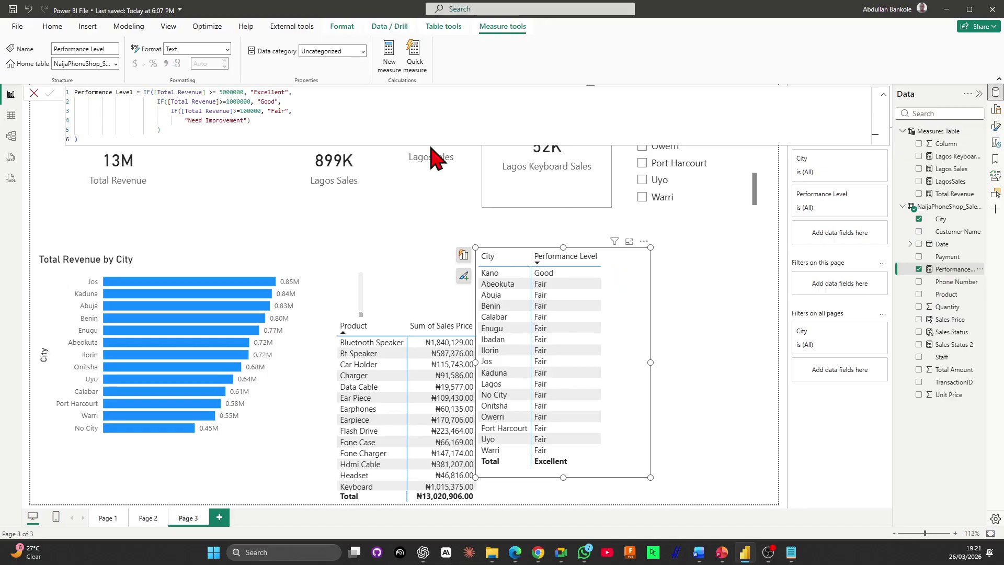
{"action": "double_click", "coordinate": [230, 92]}
{"action": "type", "text": "500000"}
Set the "Good" threshold to 100000 and the "Fair" threshold to 10000, and commit the Performance Level formula
{"action": "double_click", "coordinate": [246, 102]}
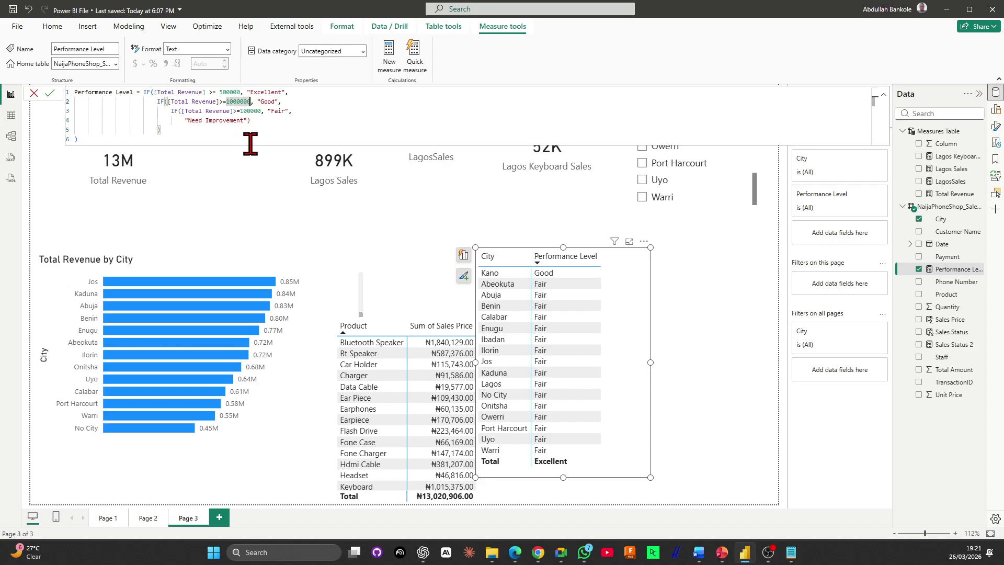
{"action": "type", "text": "100000"}
{"action": "left_click", "coordinate": [261, 117]}
{"action": "key", "text": "Up"}
{"action": "key", "text": "BackSpace"}
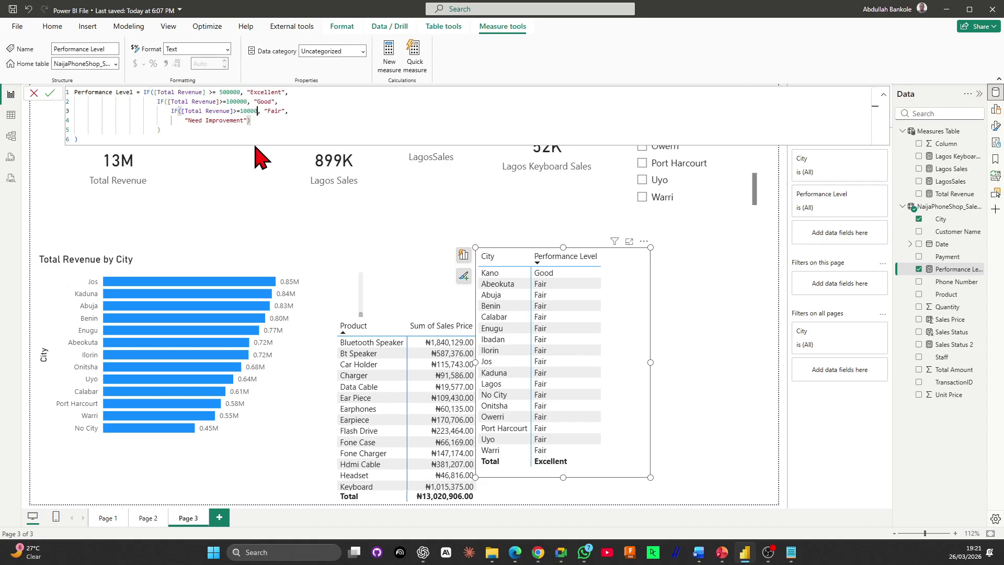
{"action": "left_click", "coordinate": [250, 138]}
{"action": "key", "text": "Return"}
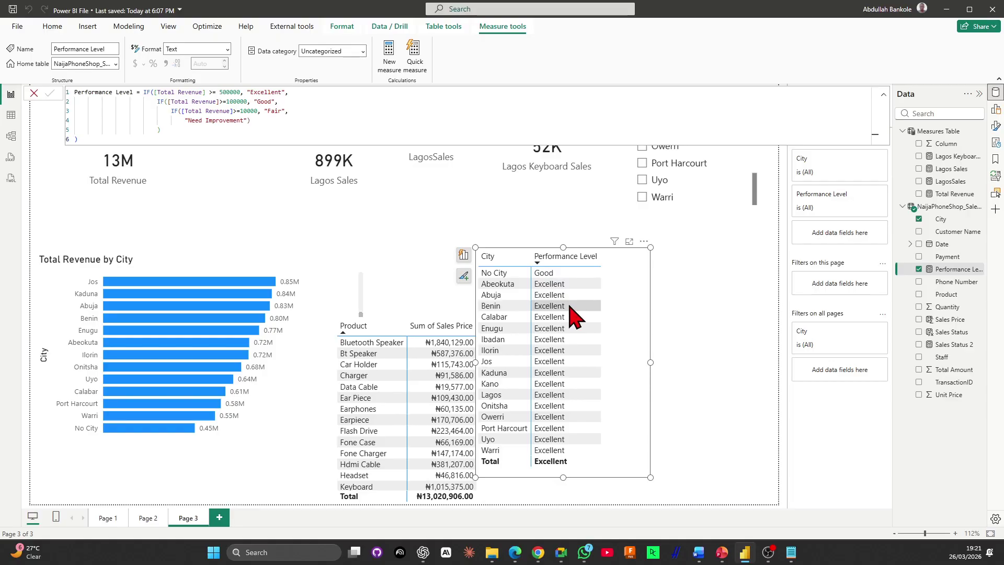
{"action": "left_click", "coordinate": [149, 140]}
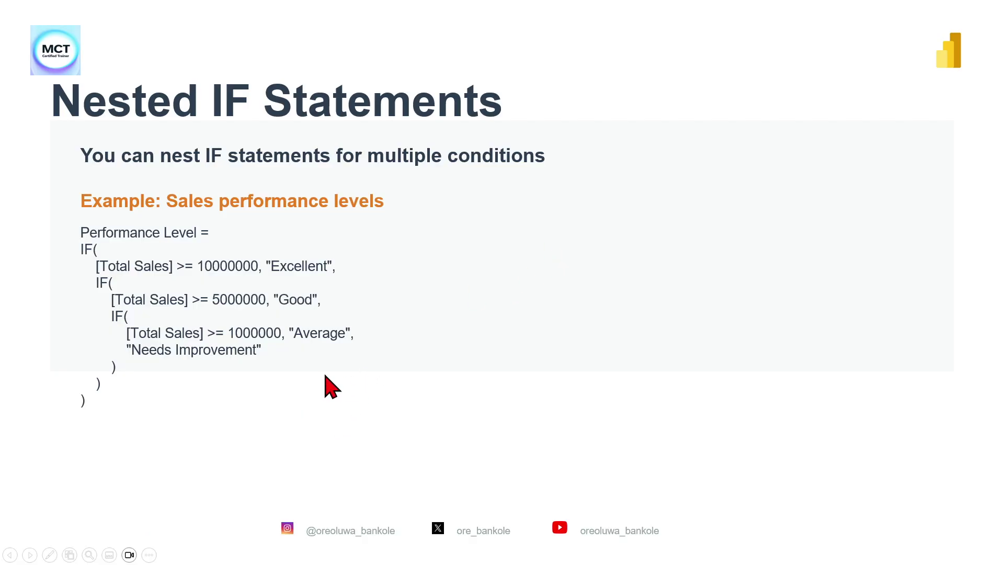
{"action": "left_click", "coordinate": [235, 395]}
{"action": "key", "text": "Left"}
{"action": "key", "text": "Right"}
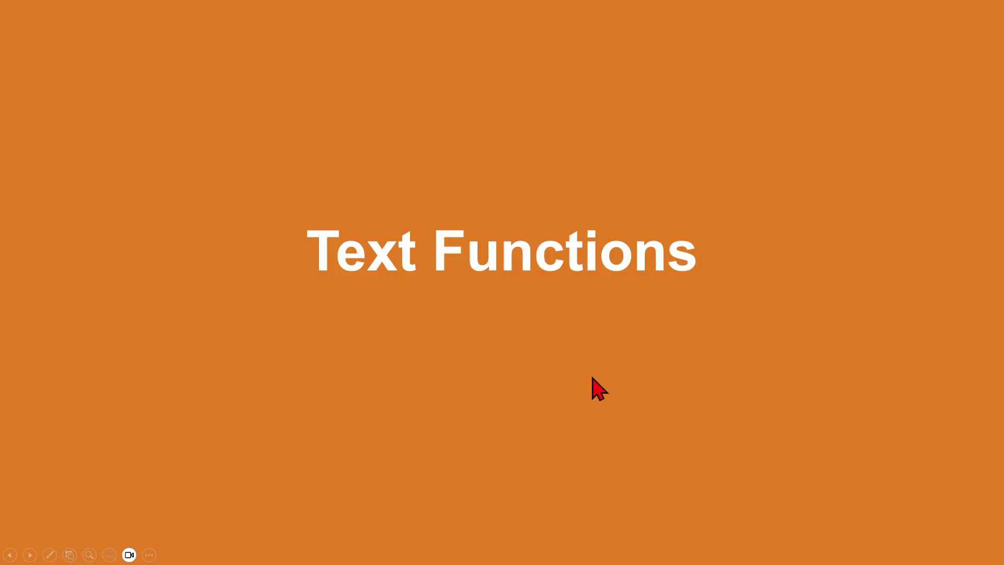